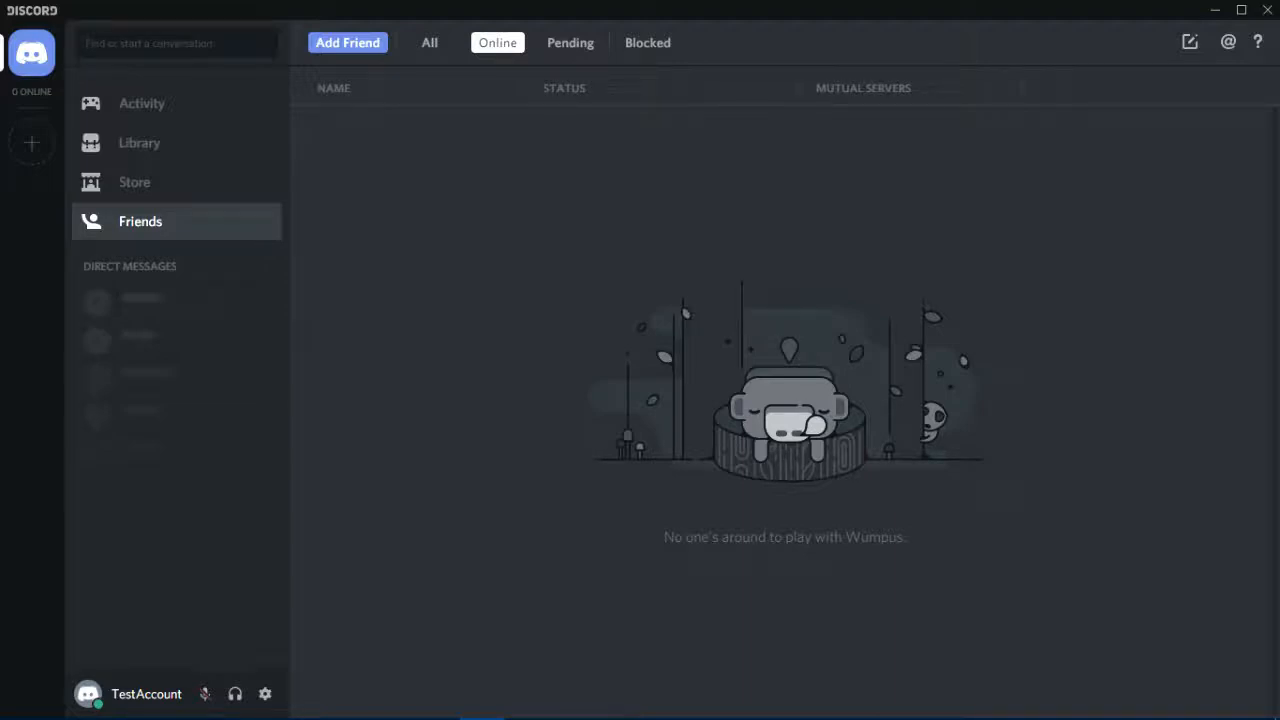
Open the dialog for joining an existing server and look at the example invite formats
click(33, 143)
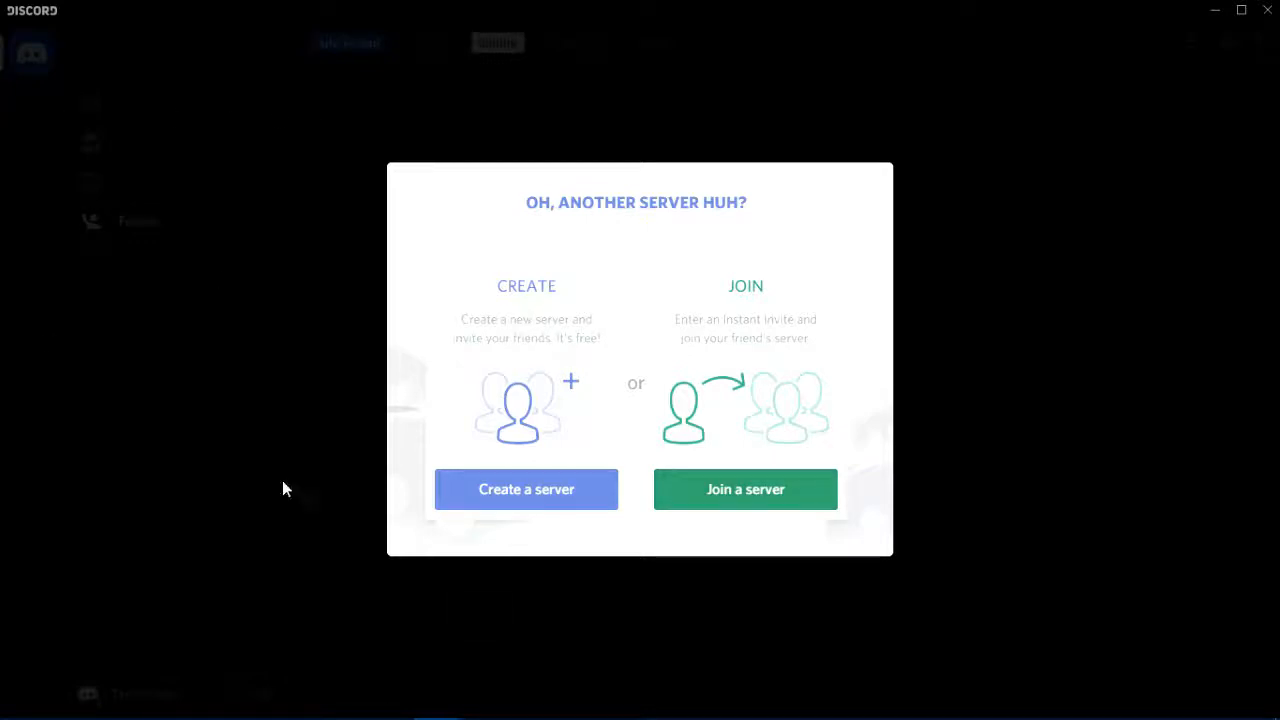
click(763, 494)
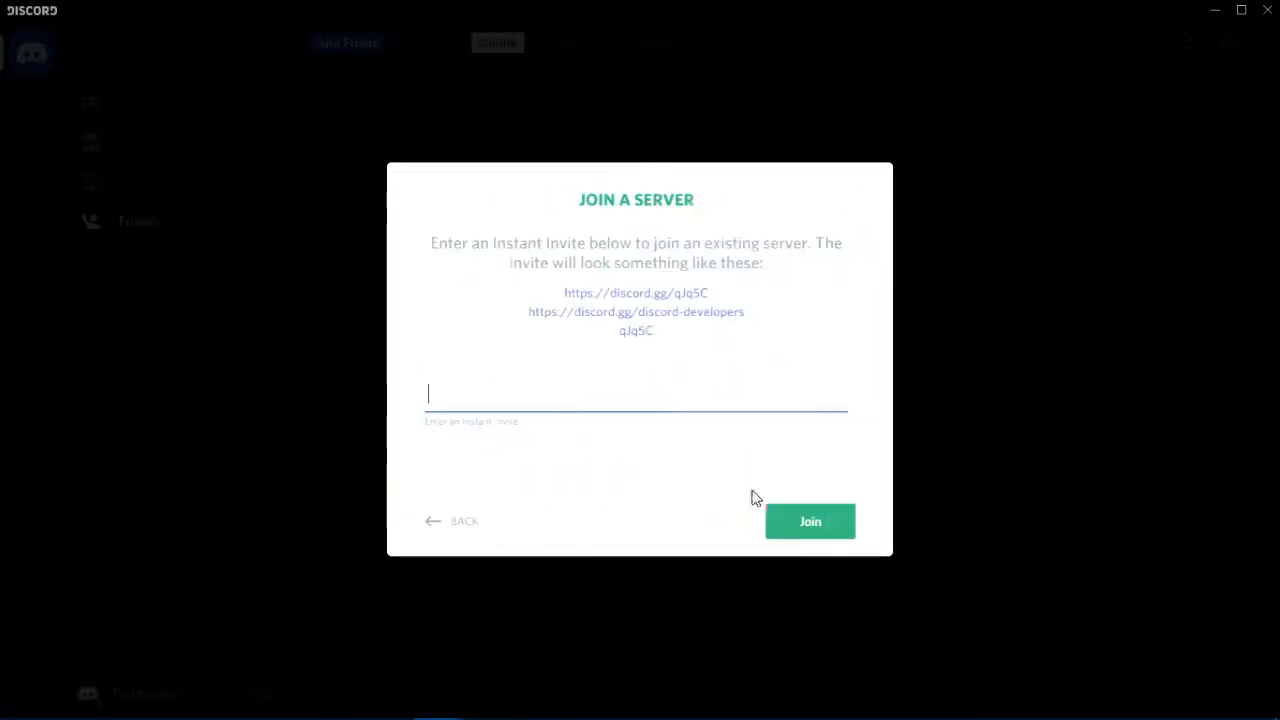
click(711, 300)
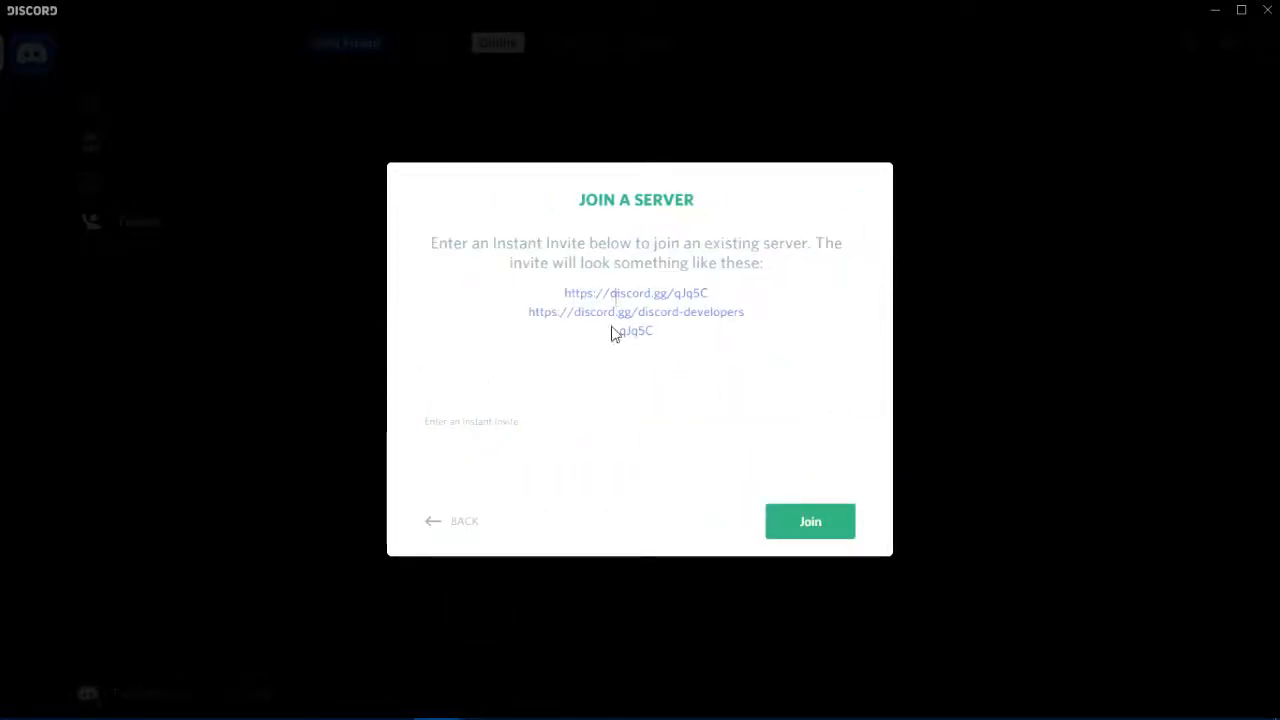
Try to join a server with the example instant invite code qJq5c
click(589, 401)
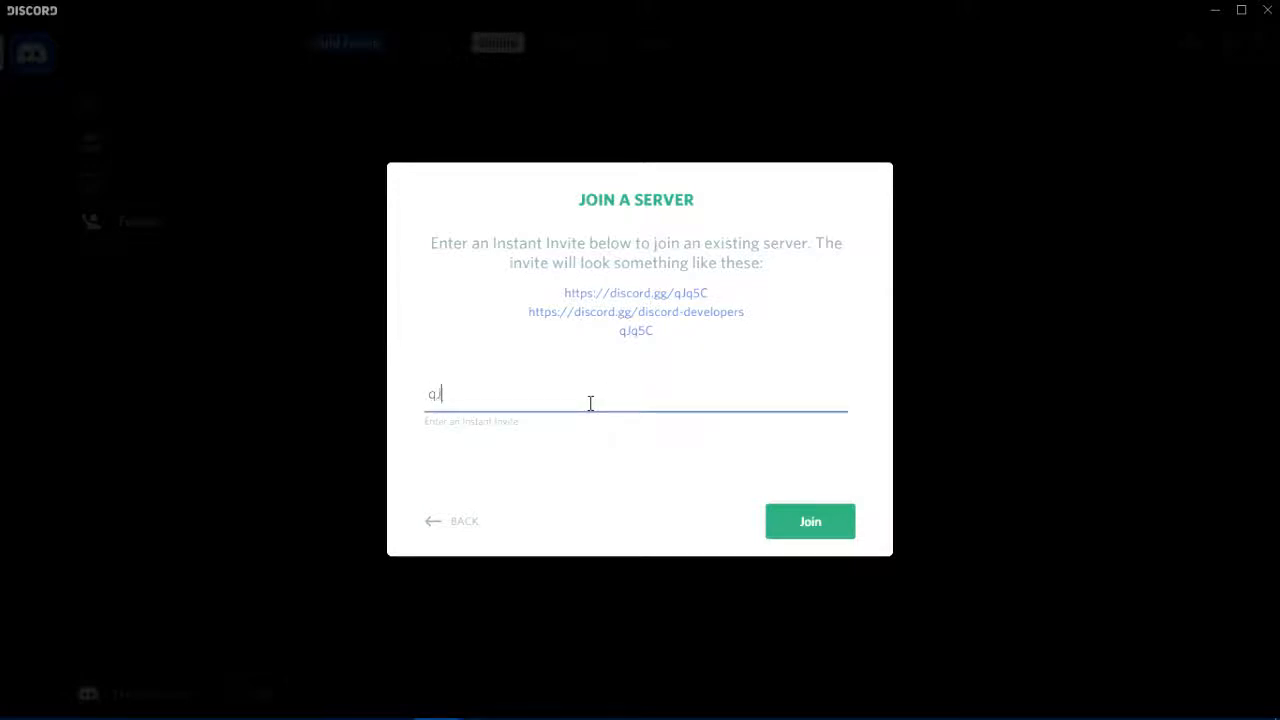
text(qJq5c)
click(644, 314)
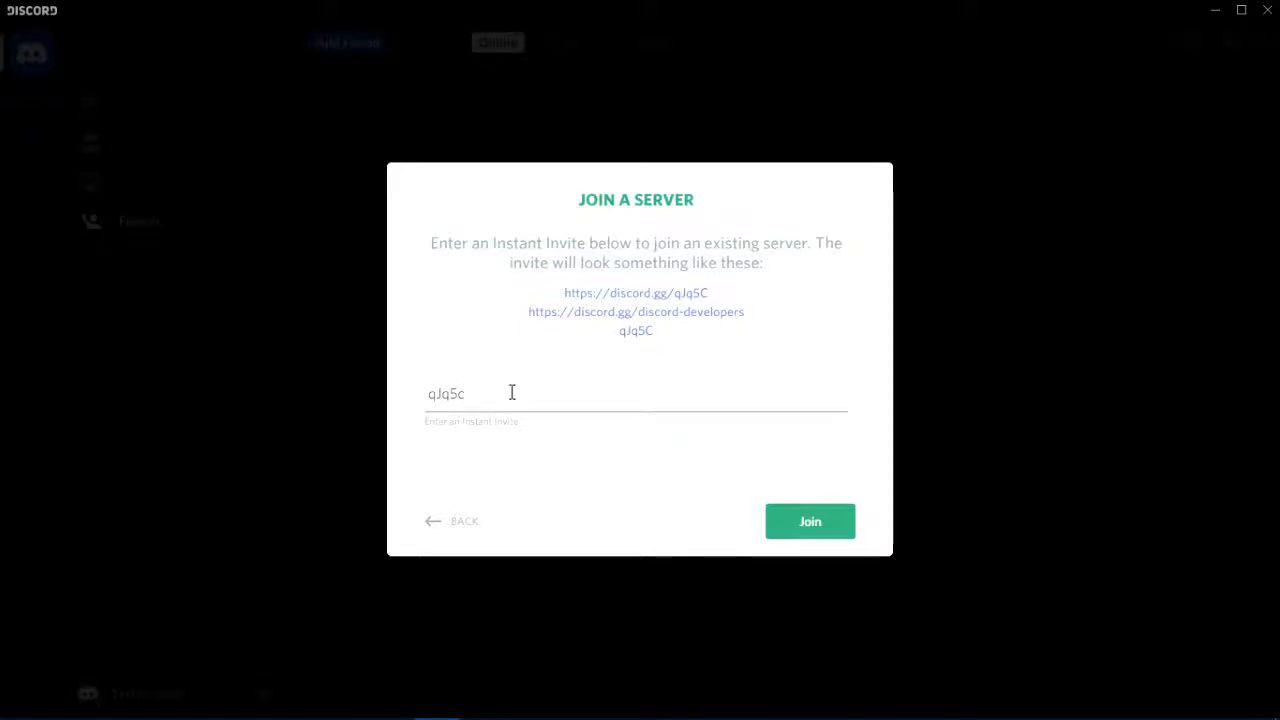
click(800, 515)
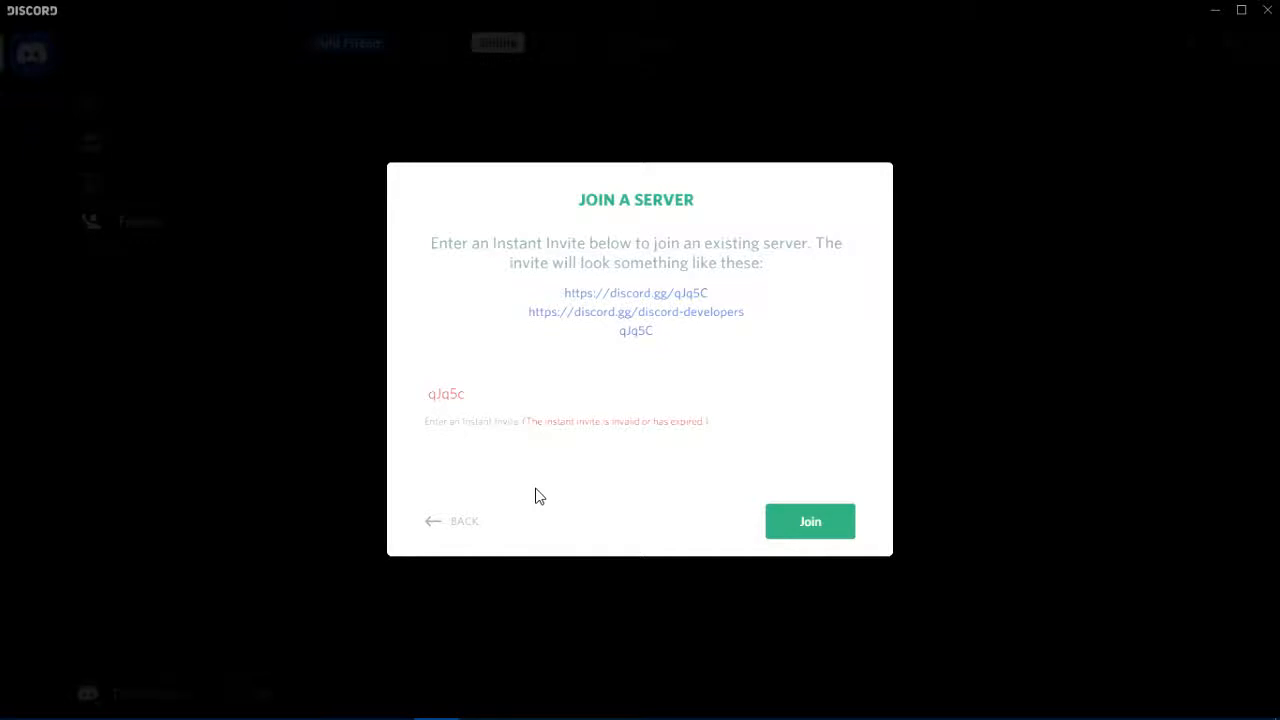
Join the Discord Developers server with the instant invite discord-developers
text(o)
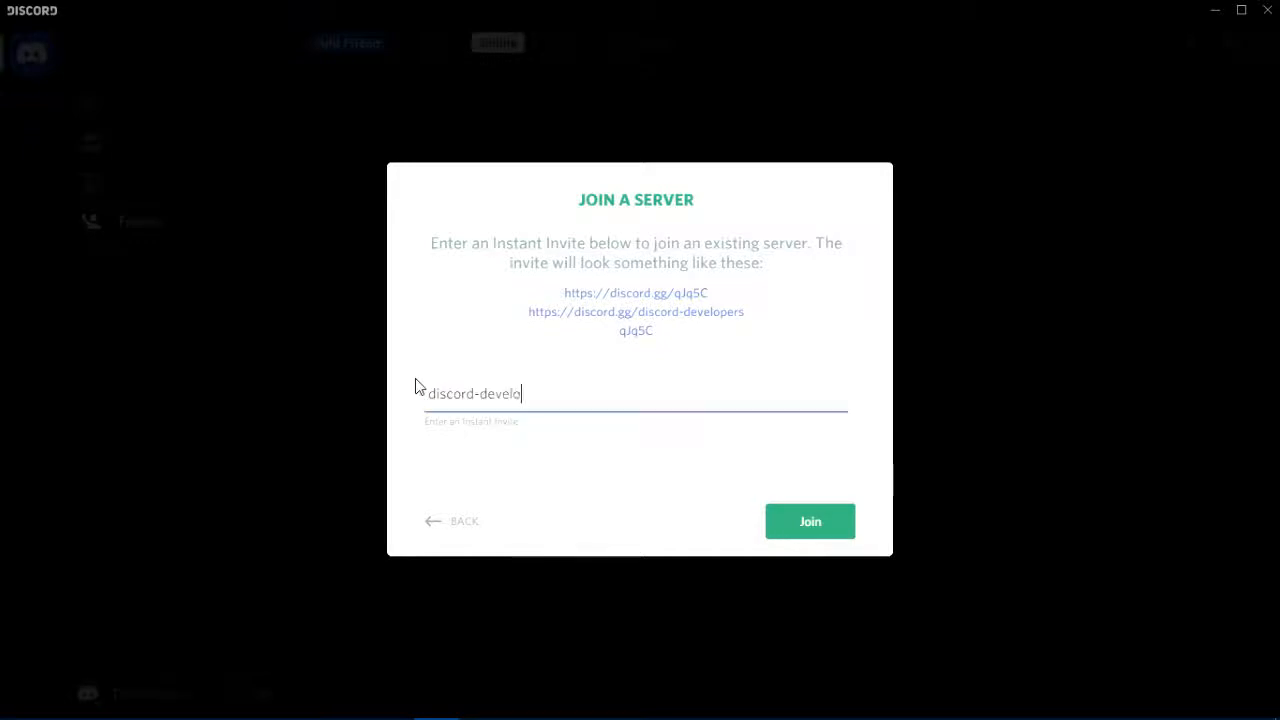
text(pers)
key(Return)
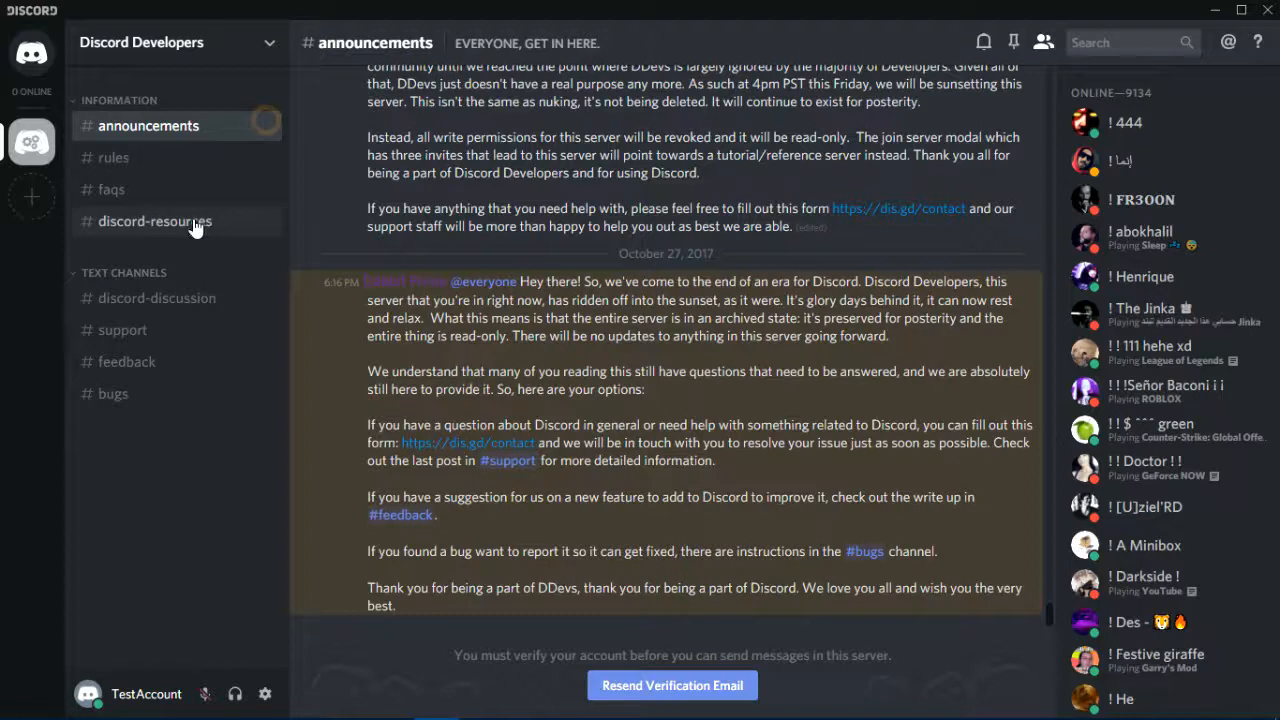
Look through the rules, faqs and discord-resources channels, ending on the announcements channel
click(110, 160)
click(187, 200)
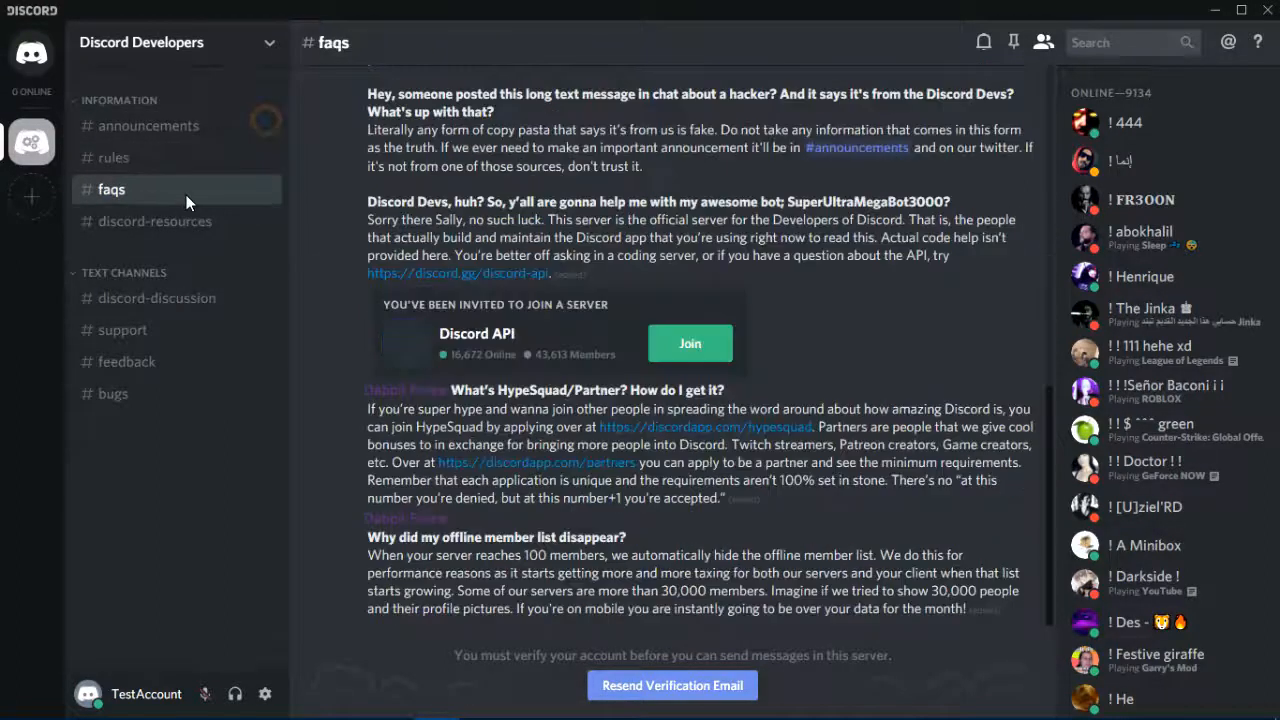
click(180, 224)
click(150, 130)
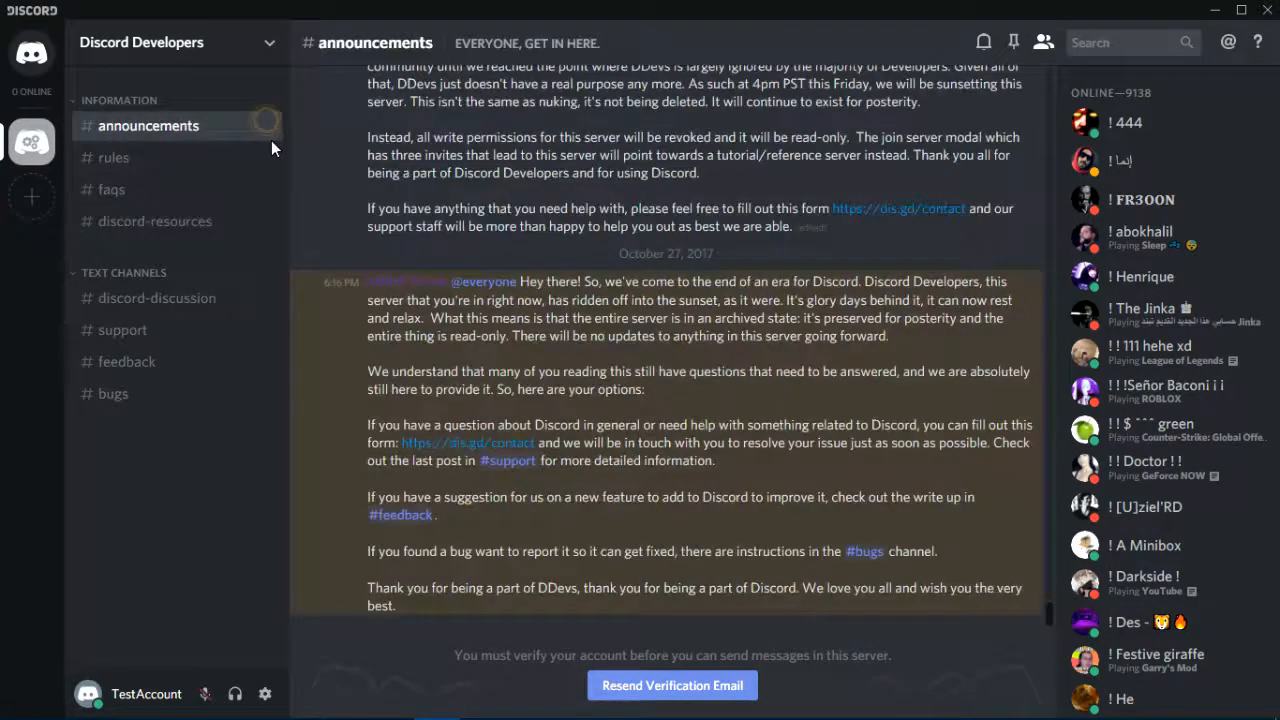
Read and dismiss the Organize by Channels tip, and skim the older posts in the announcements channel
click(268, 122)
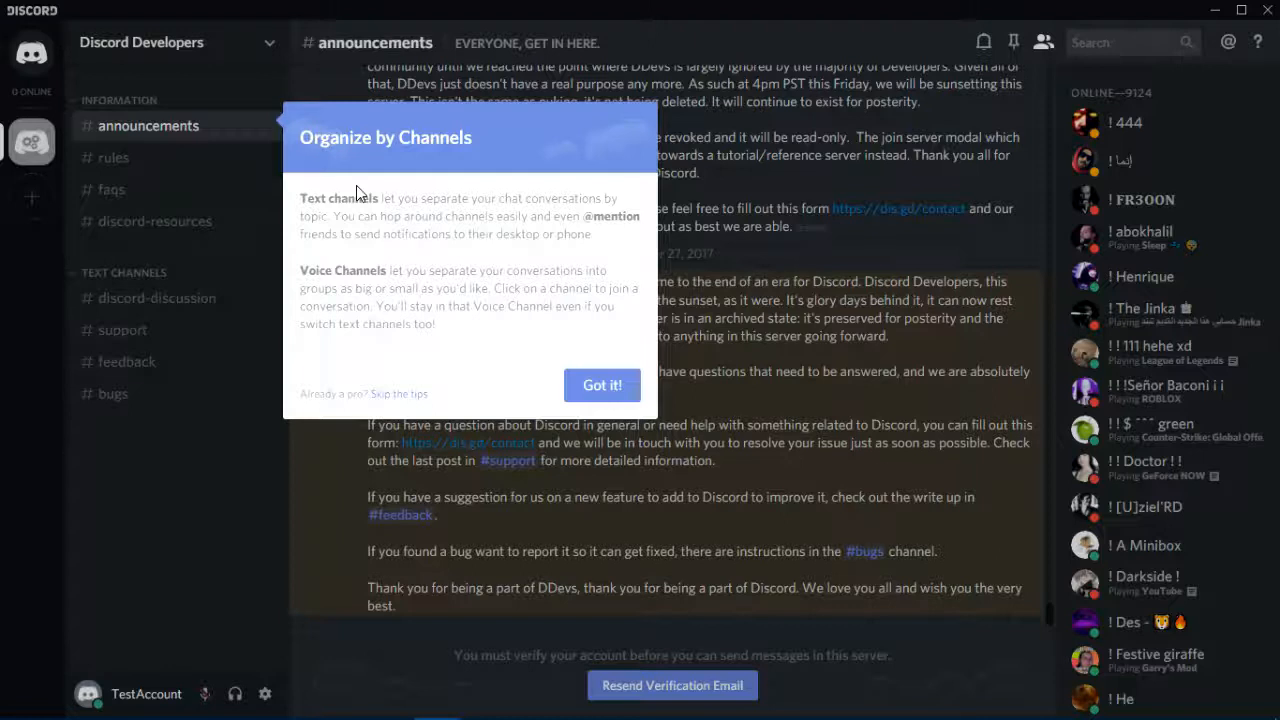
click(622, 383)
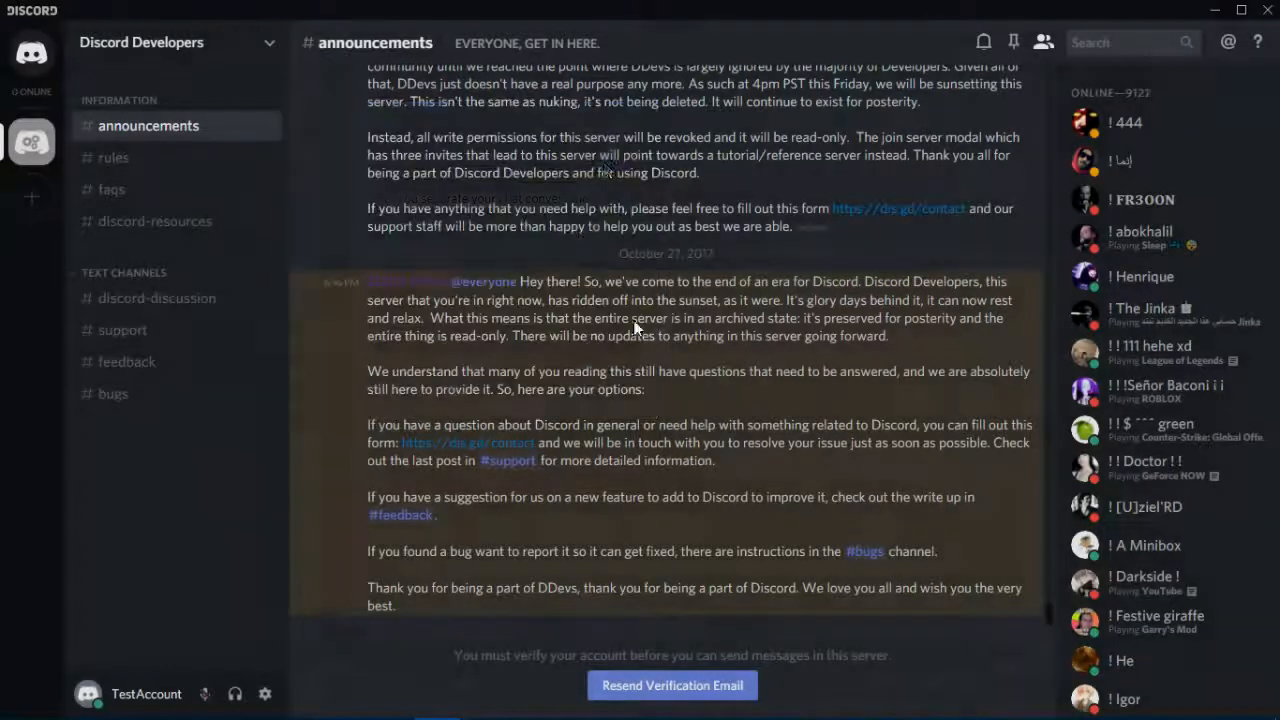
scroll(622, 380, up, 15)
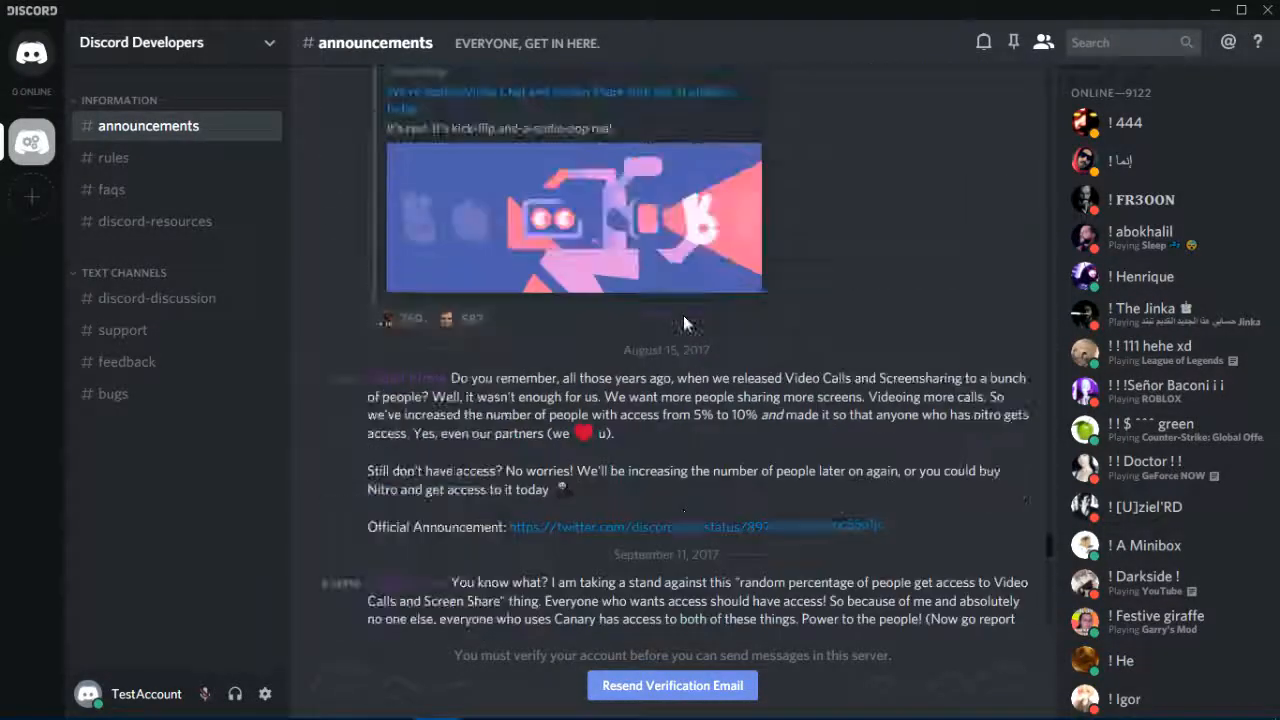
scroll(513, 199, up, 5)
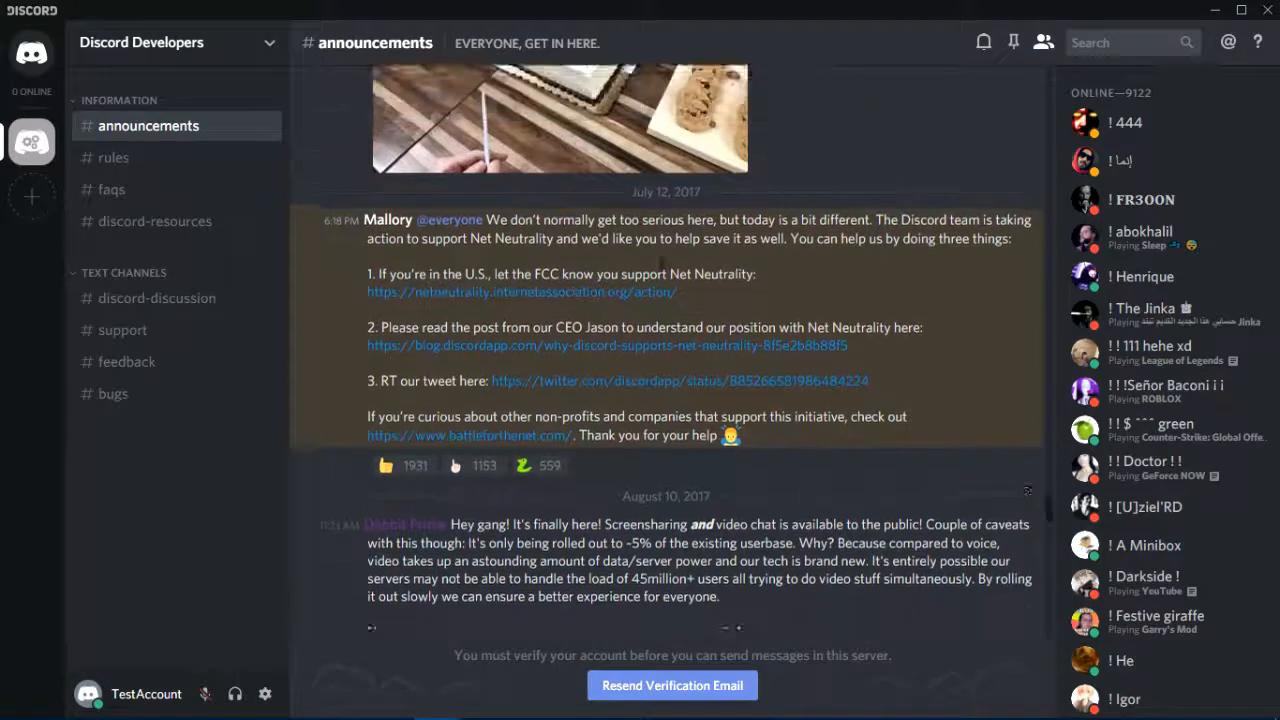
scroll(350, 355, down, 15)
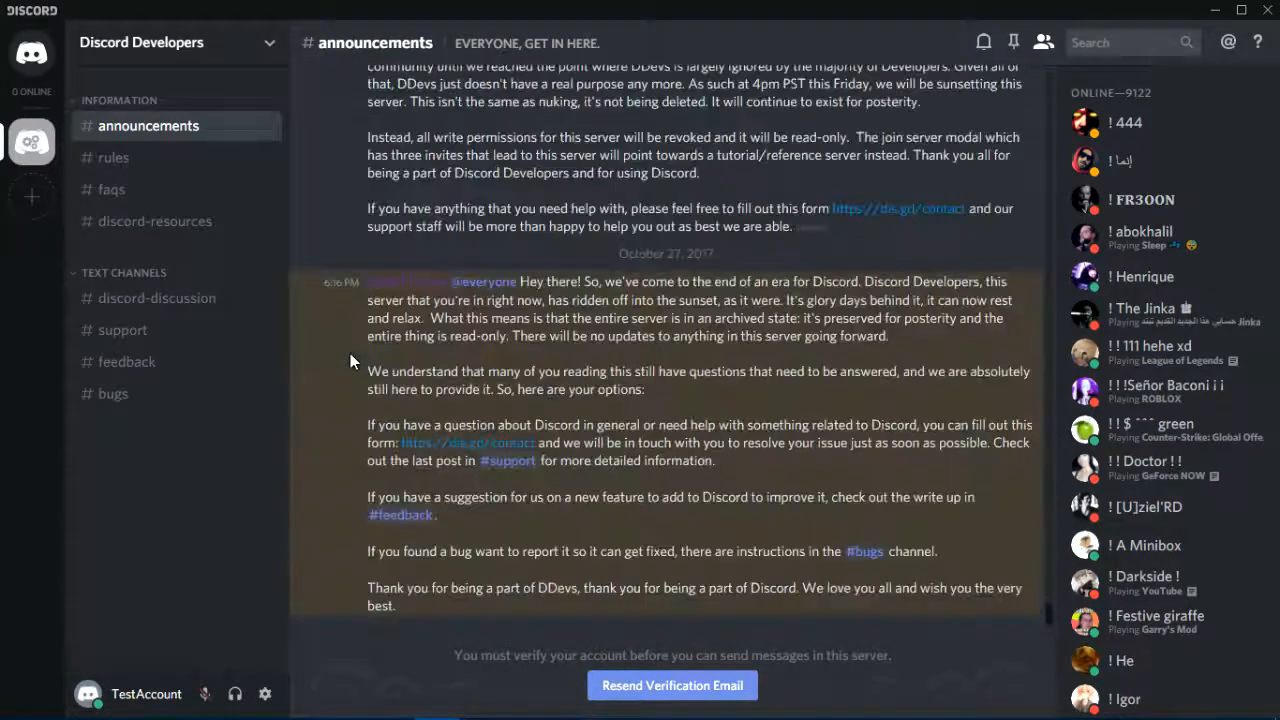
Set the message display to Cozy in the user's Appearance settings and return to the server
click(265, 693)
scroll(280, 669, down, 3)
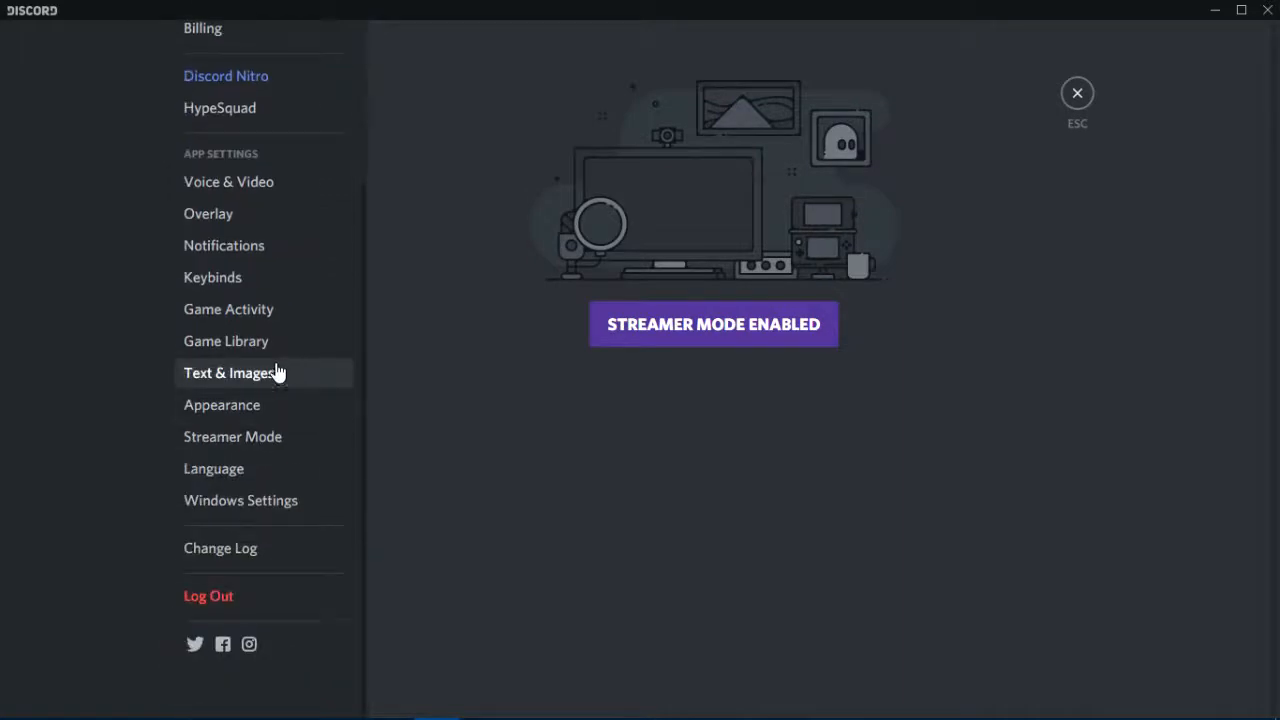
click(248, 418)
scroll(500, 337, down, 3)
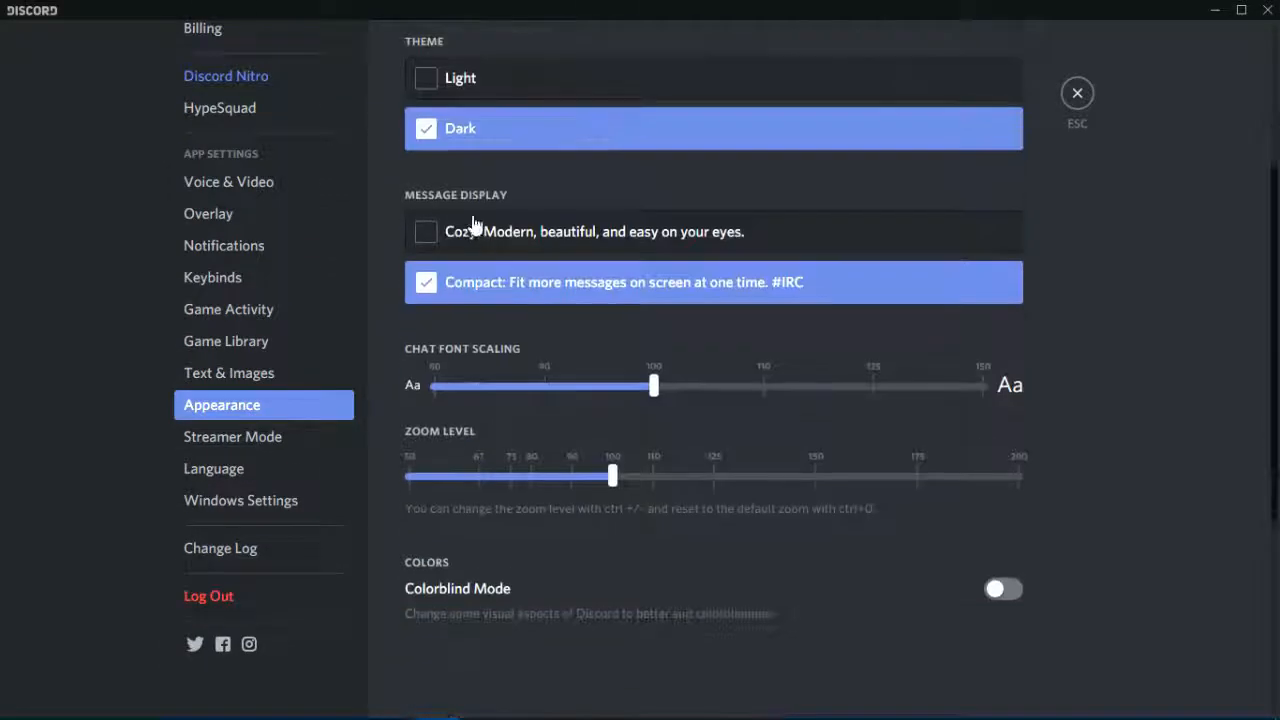
click(459, 237)
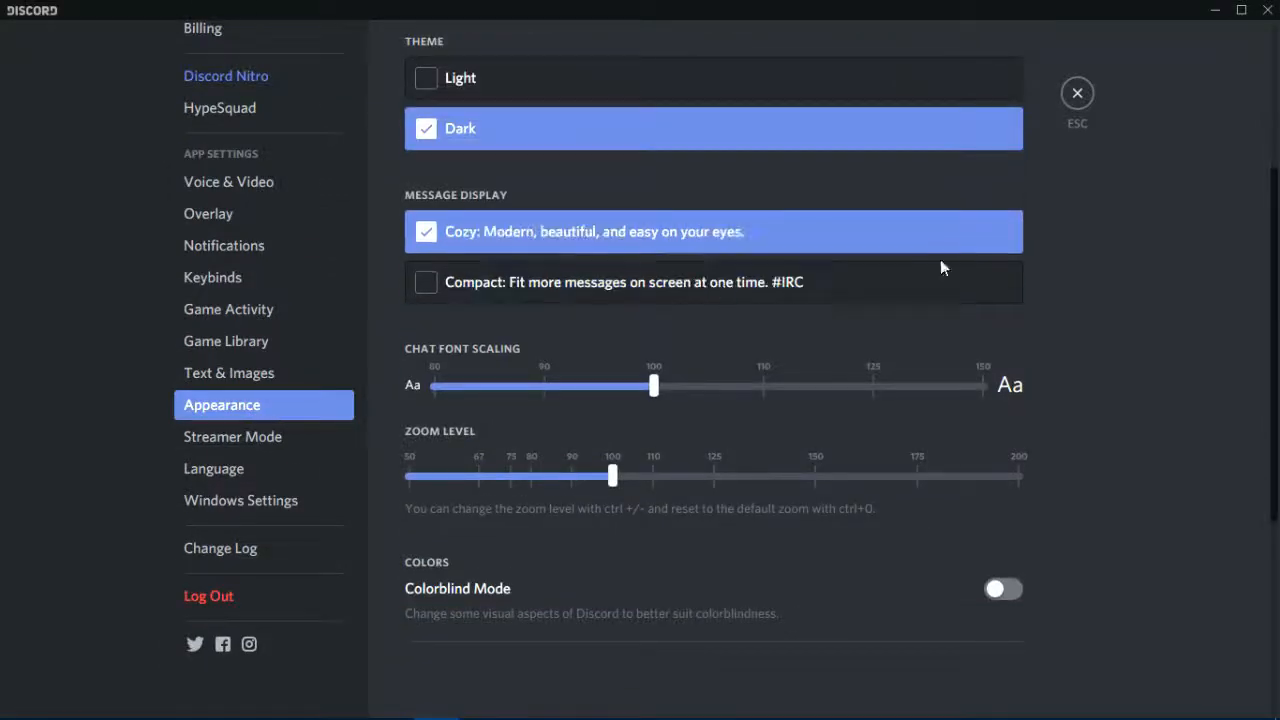
click(1077, 93)
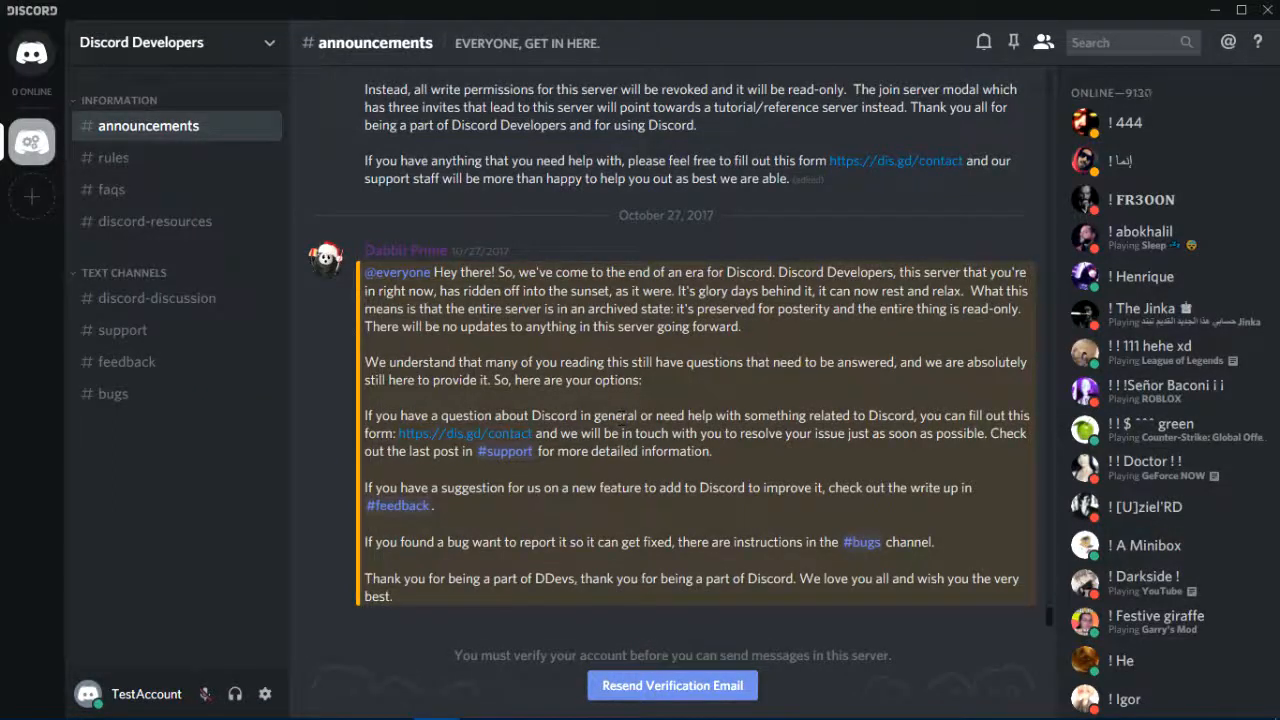
Examine the full profile and badges of the author of the October 27, 2017 announcement, and close the profile
click(418, 258)
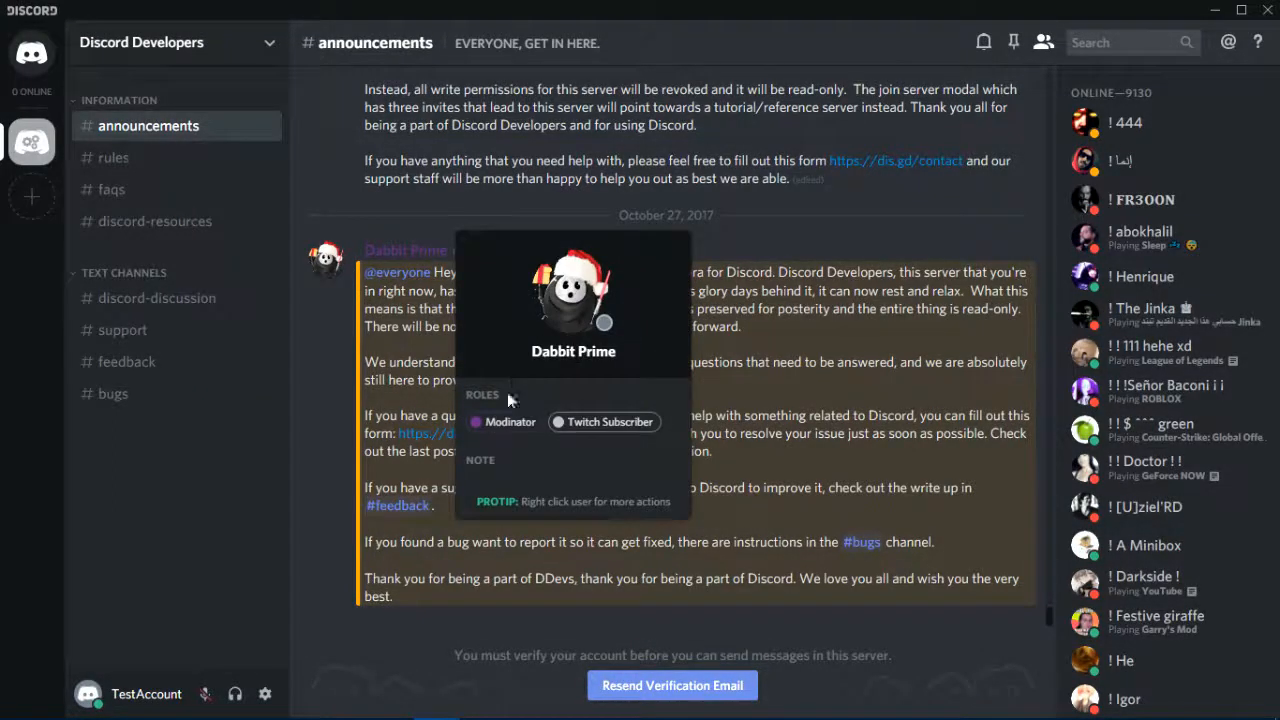
click(570, 292)
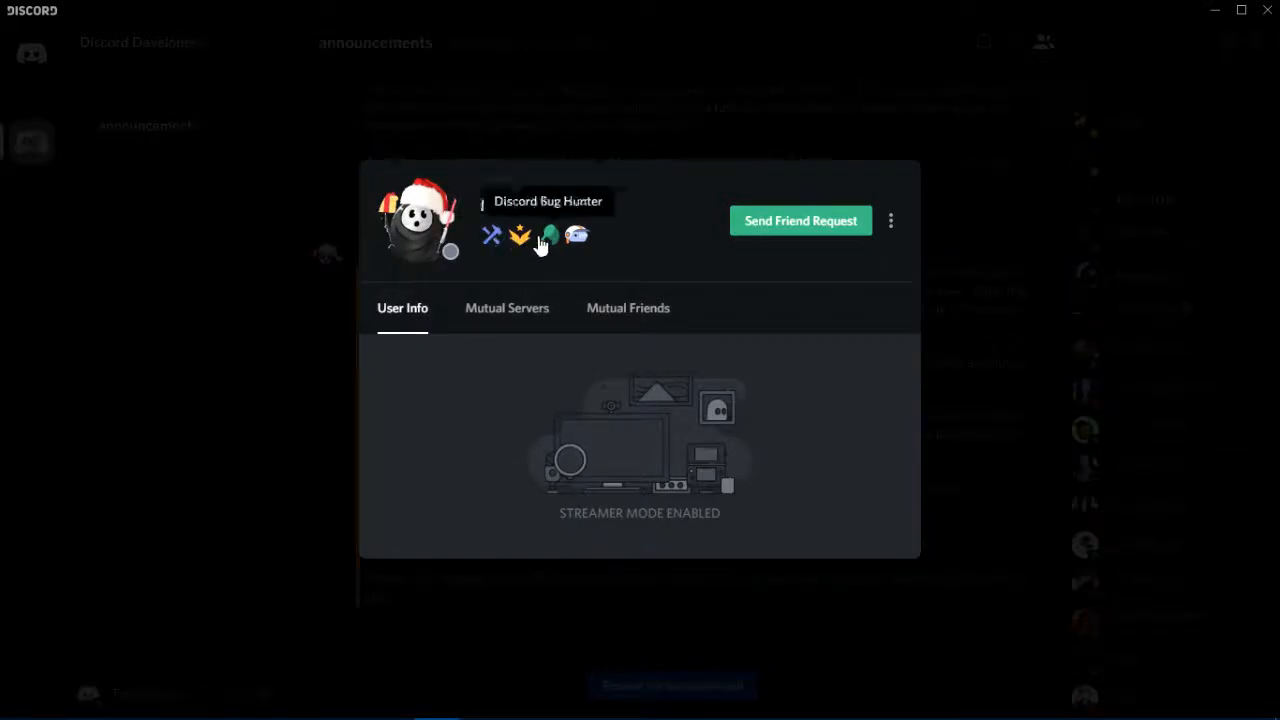
click(488, 117)
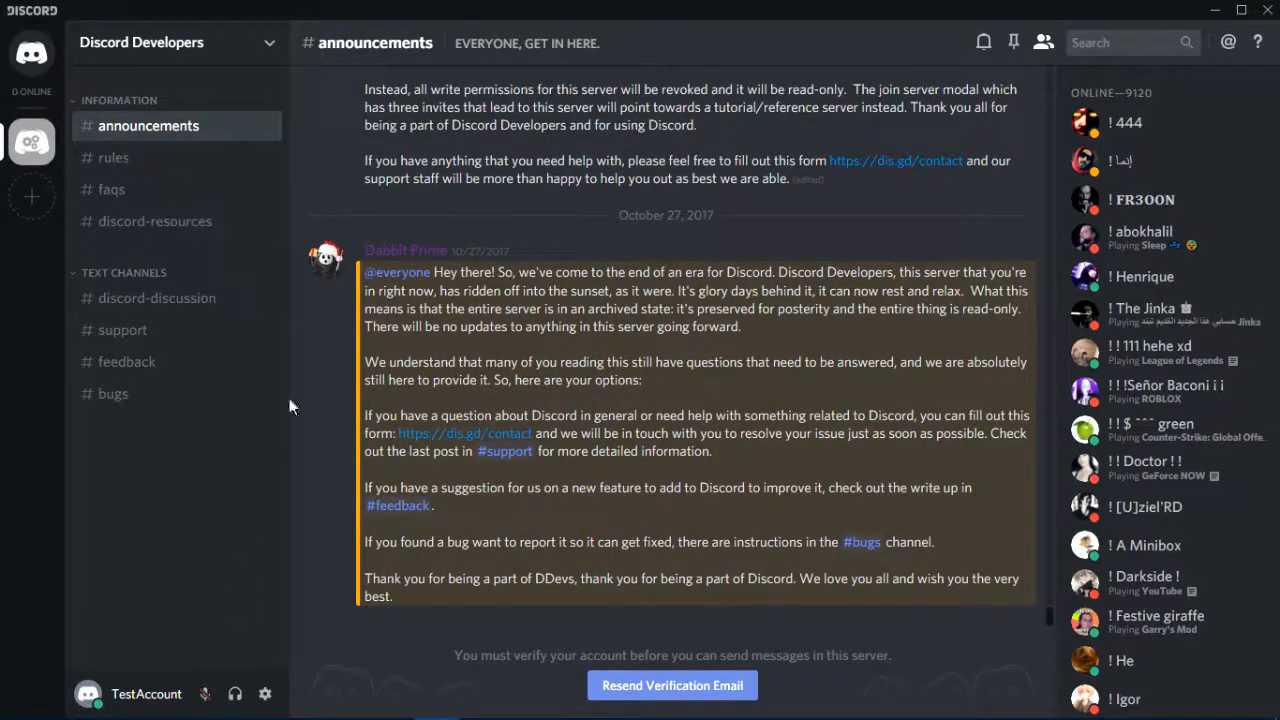
Revisit the rules and discord-resources channels and return to announcements
click(128, 160)
click(150, 220)
click(127, 168)
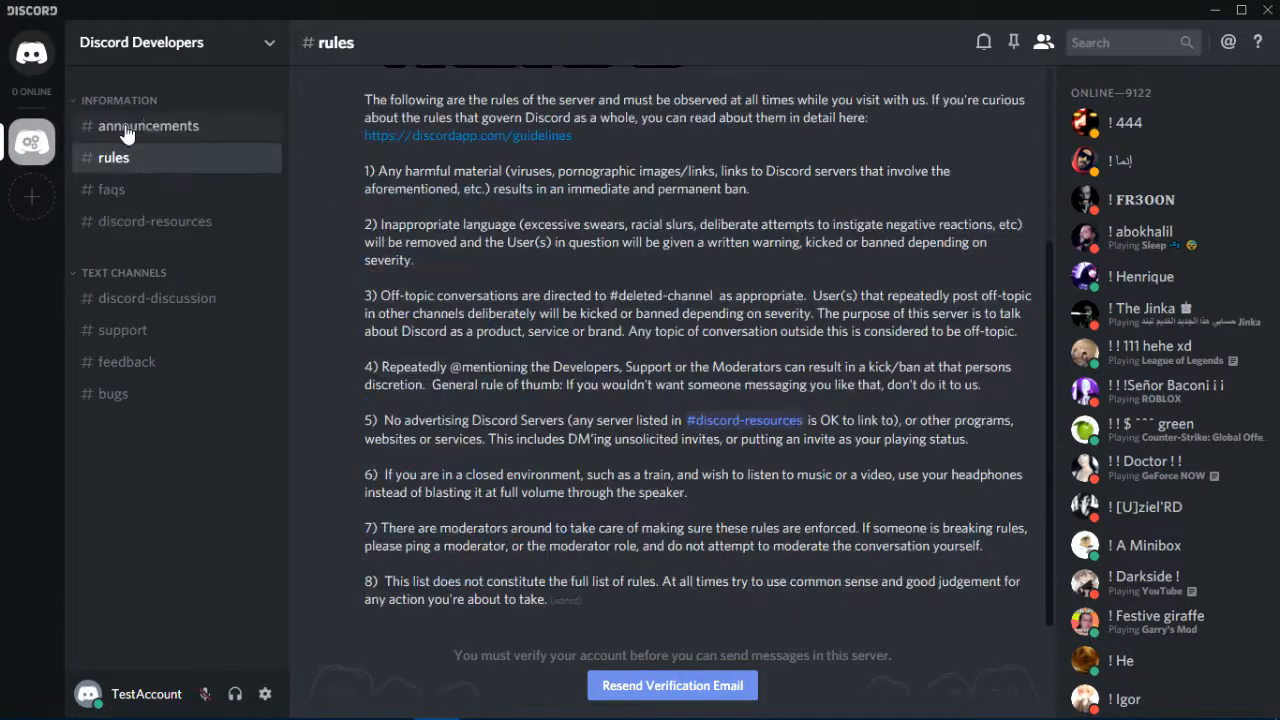
click(126, 130)
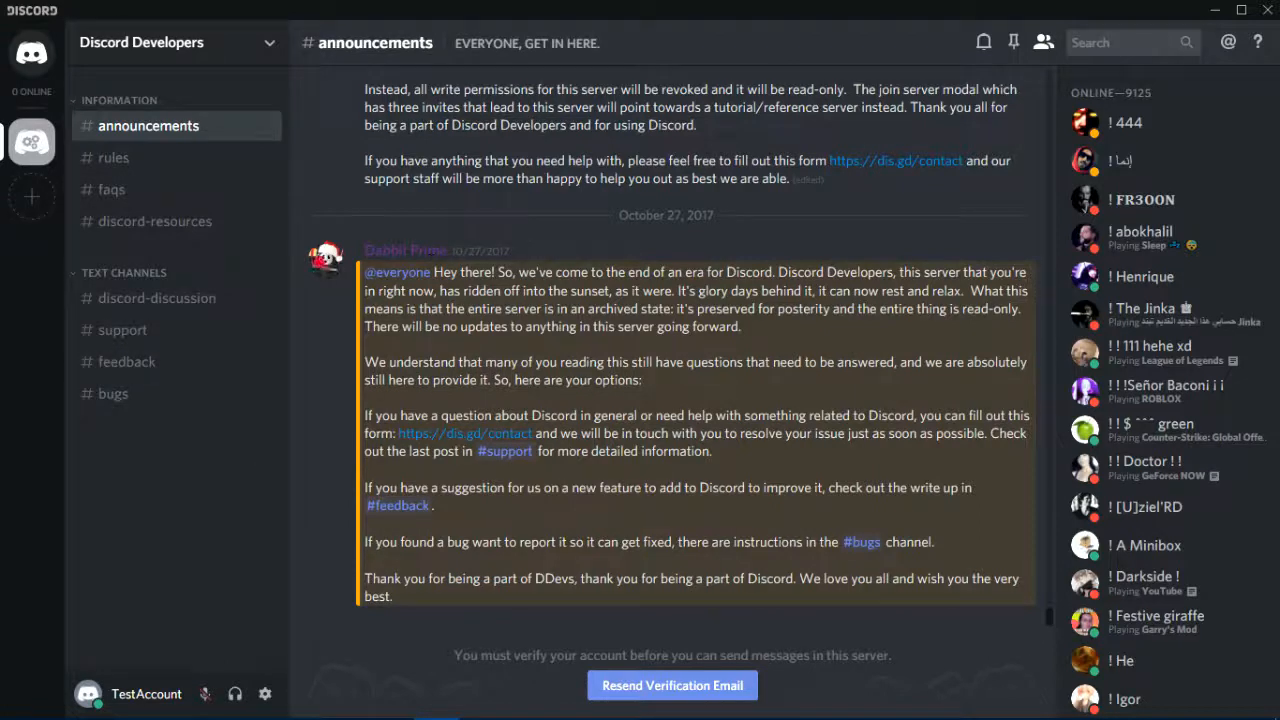
Start creating a new server and name it Test Server
click(36, 200)
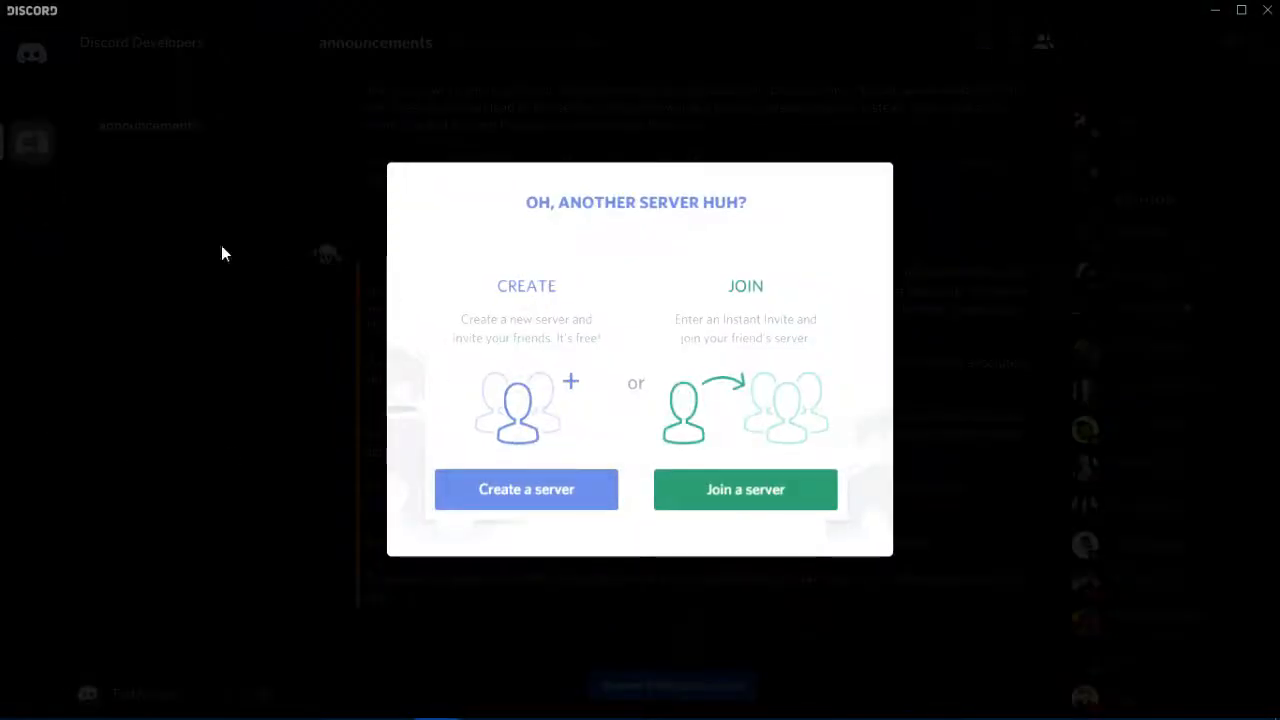
click(512, 495)
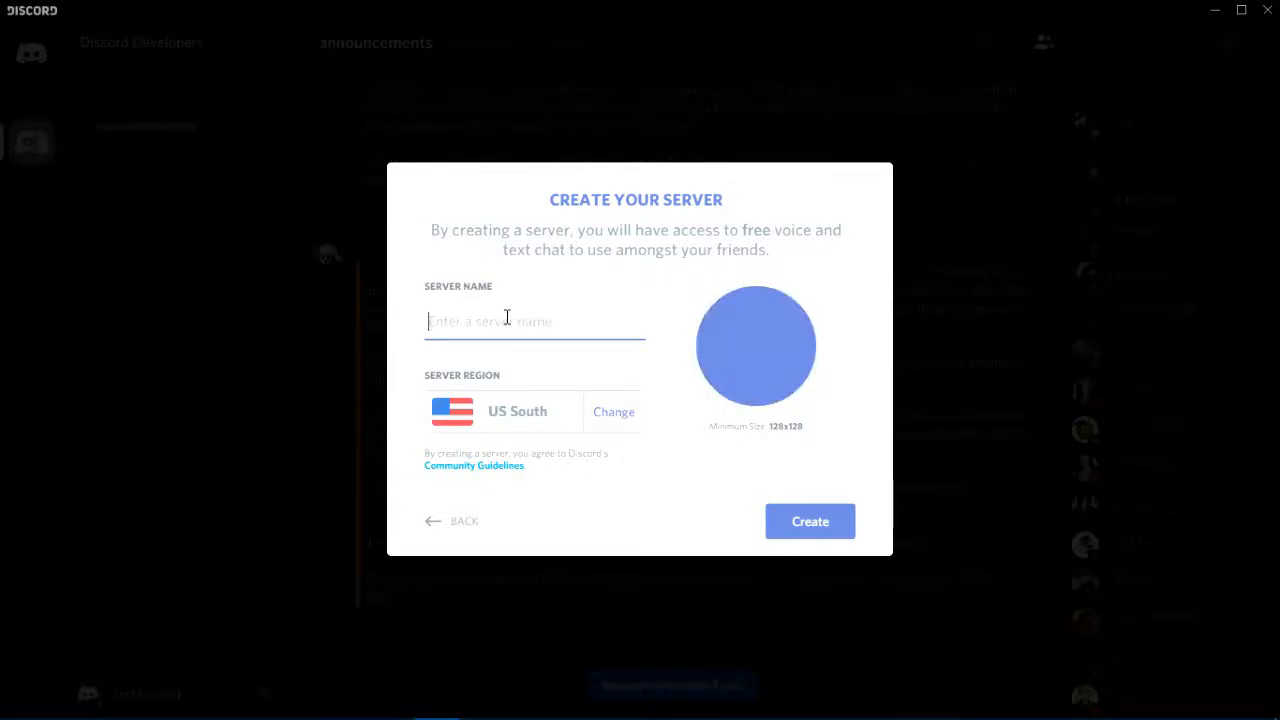
text(Test Ser)
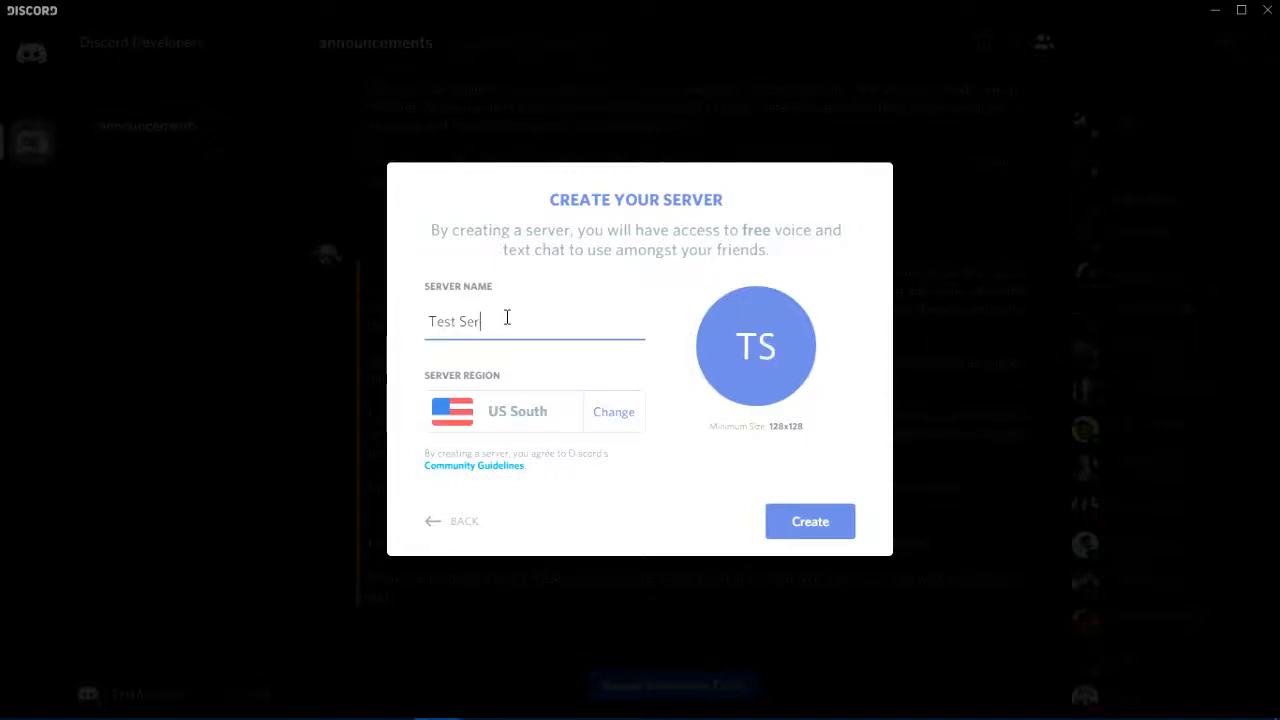
text(ver)
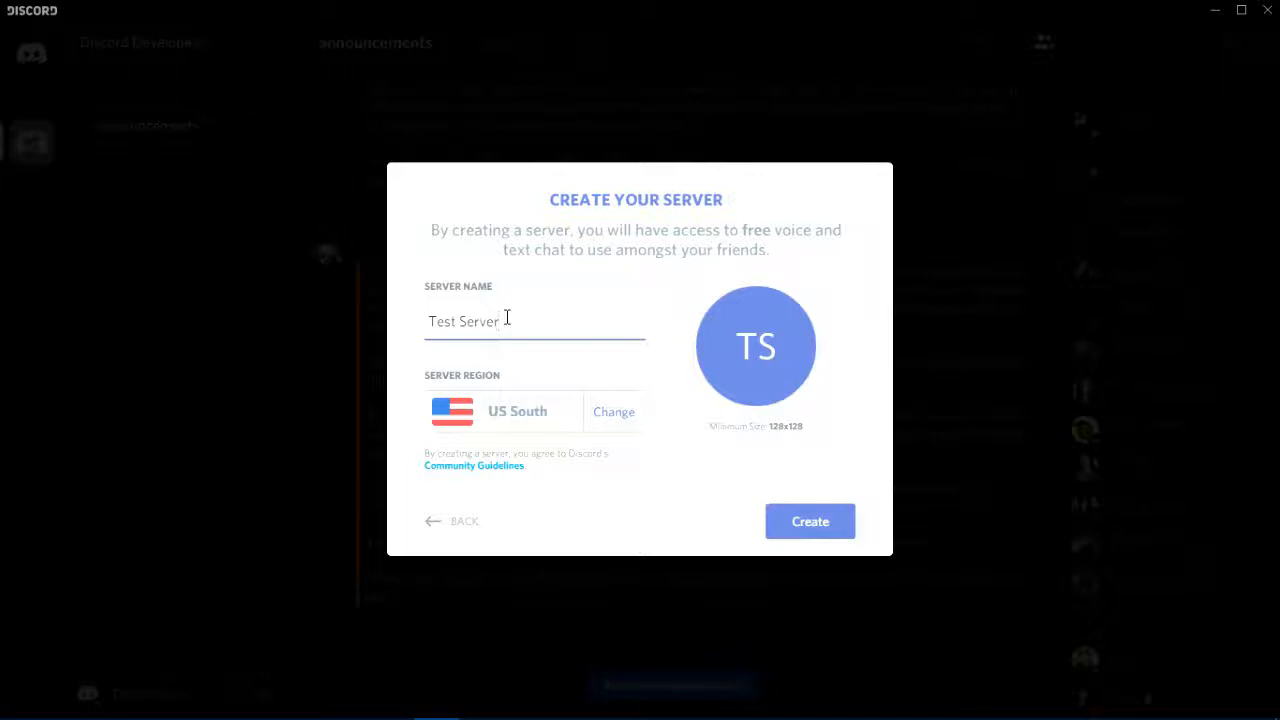
Try appending several separate letters S to the server name and remove them again
text(s s)
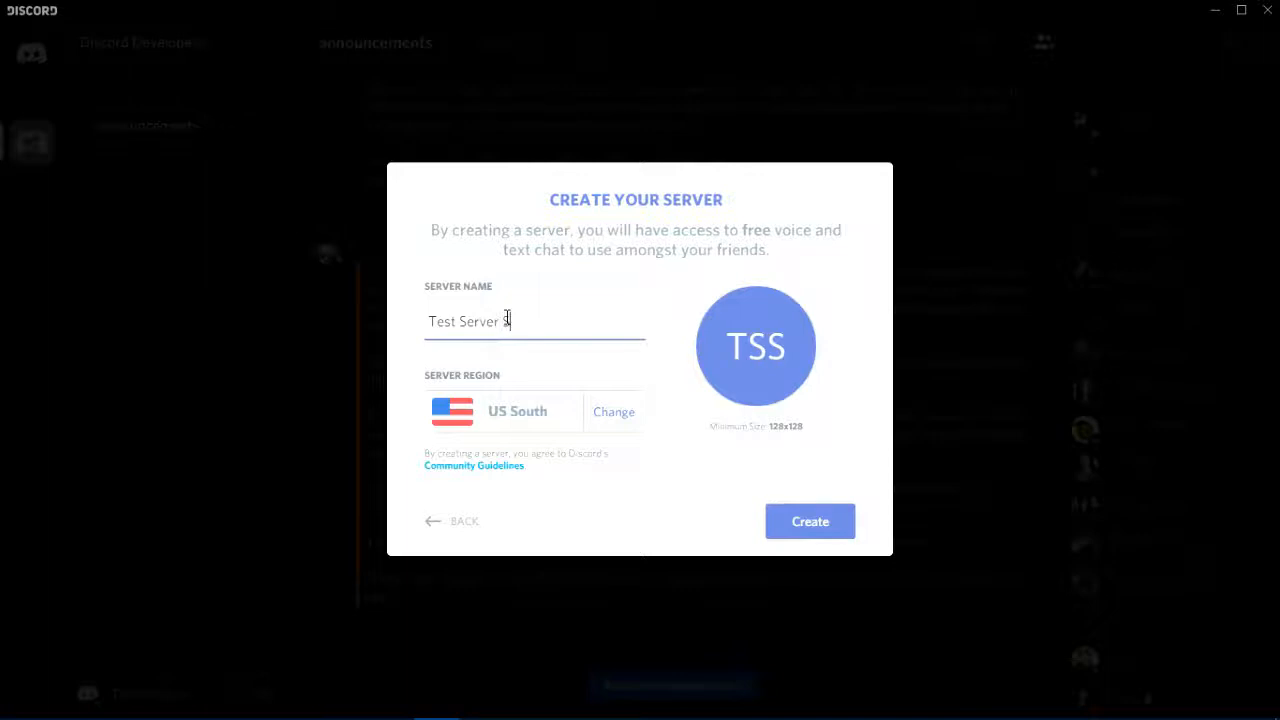
text( s s s)
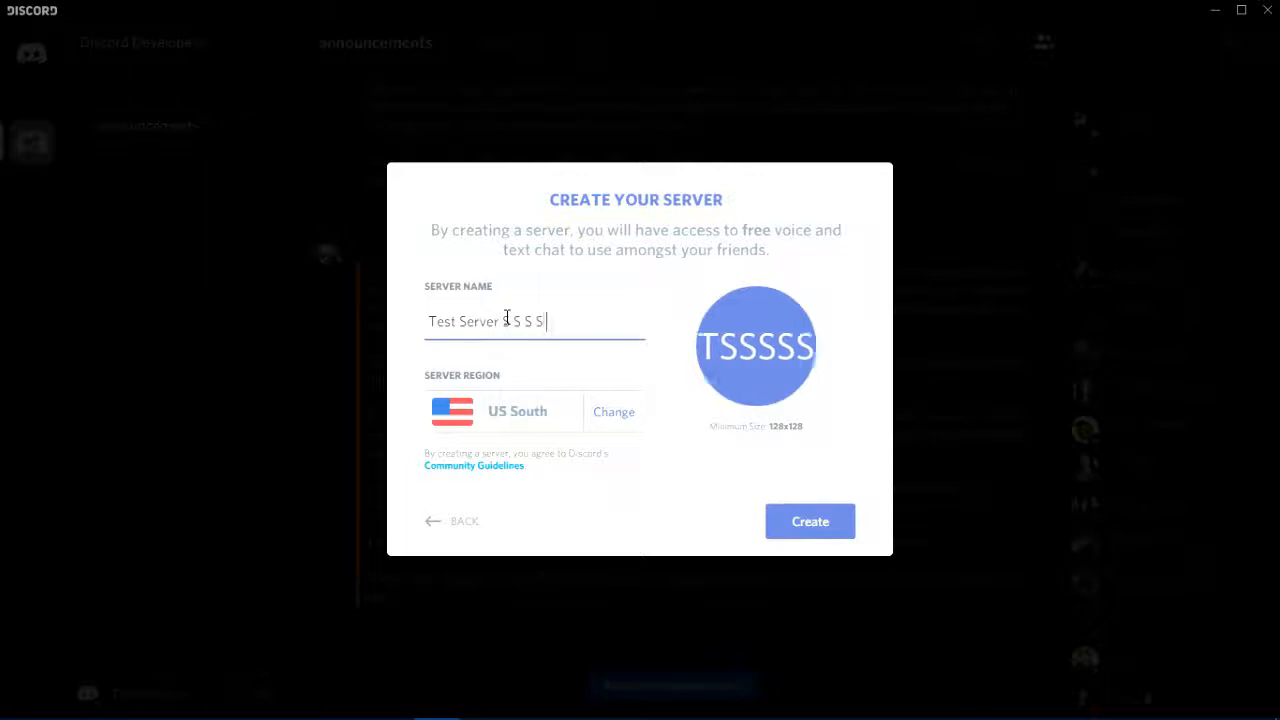
key(BackSpace)
key(BackSpace)
key(BackSpace)
key(BackSpace)
key(BackSpace)
key(BackSpace)
key(BackSpace)
key(BackSpace)
key(BackSpace)
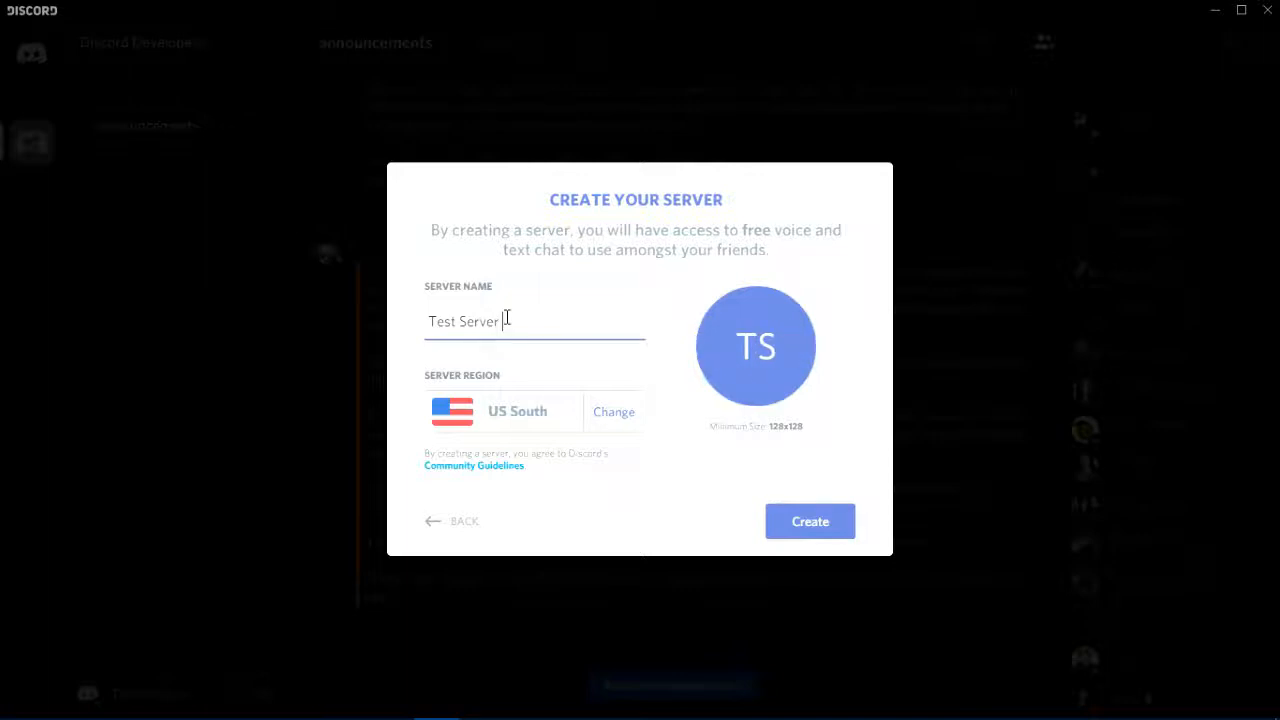
Create the named server with its default icon and region, and dismiss the dialog for inviting friends
drag(508, 319, 530, 370)
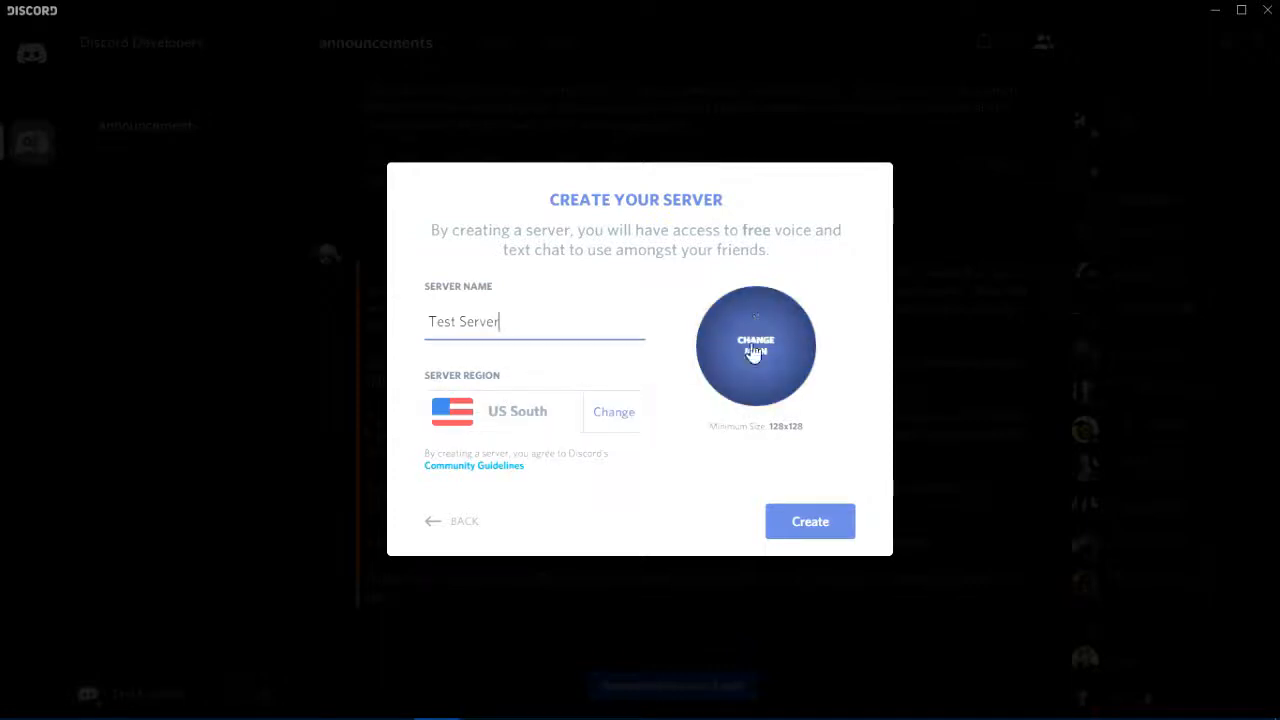
click(590, 372)
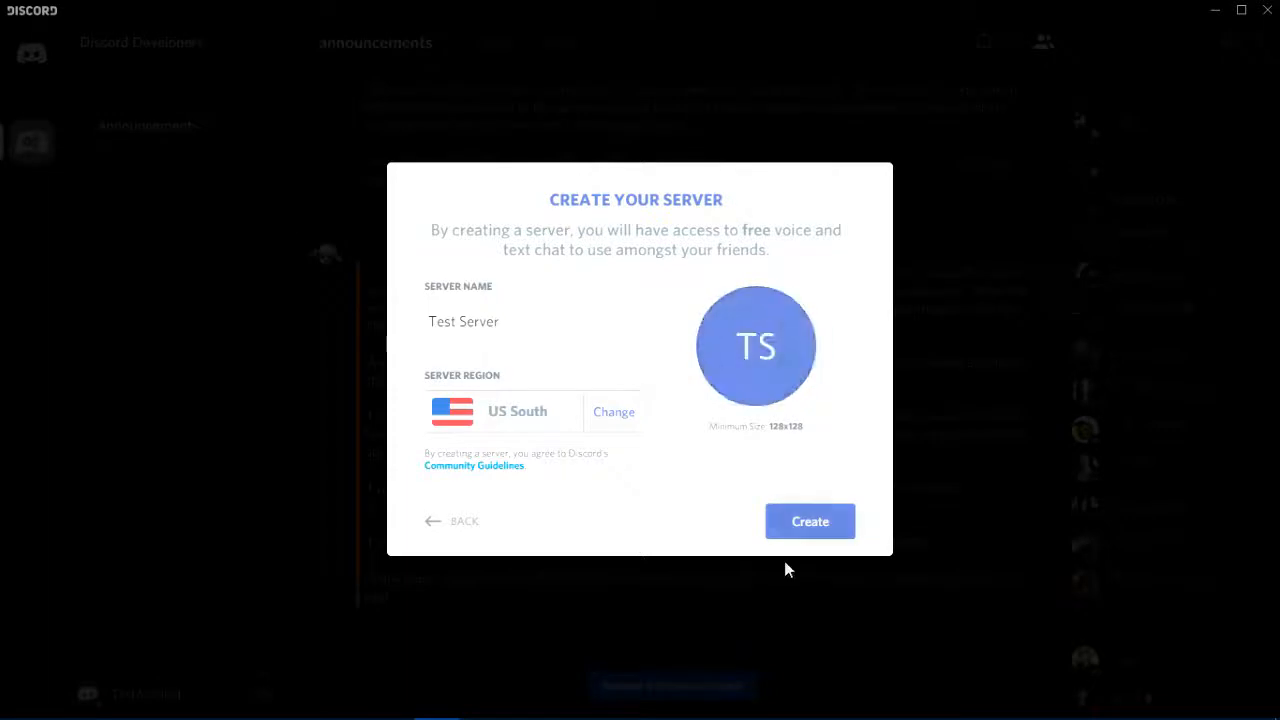
click(826, 533)
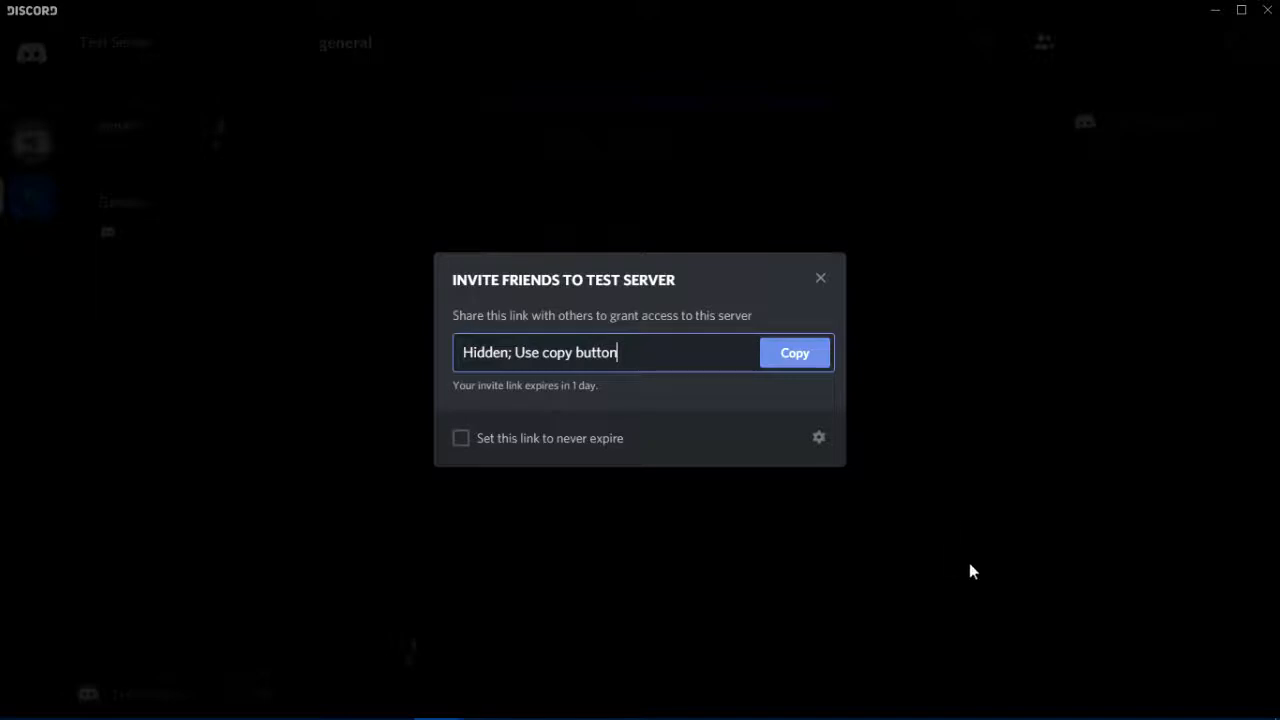
click(820, 280)
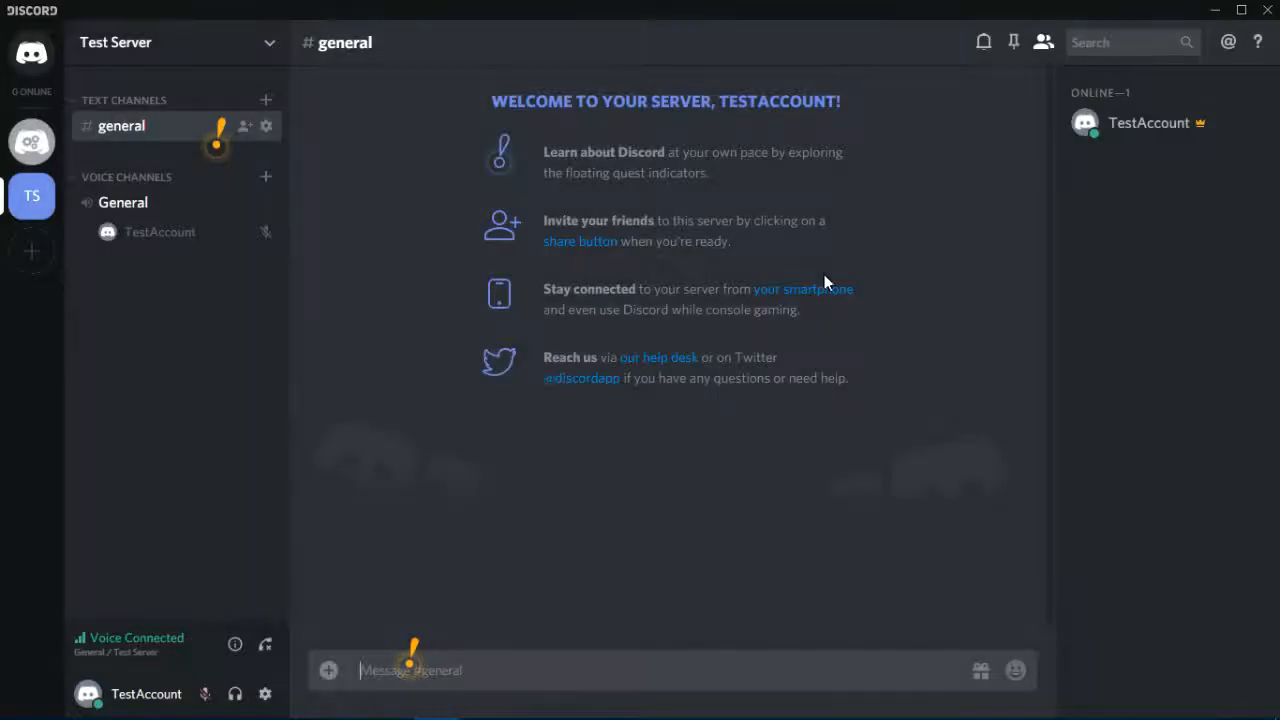
Dismiss the conversation tip and send the message "whatever you want" in the general text channel
click(408, 668)
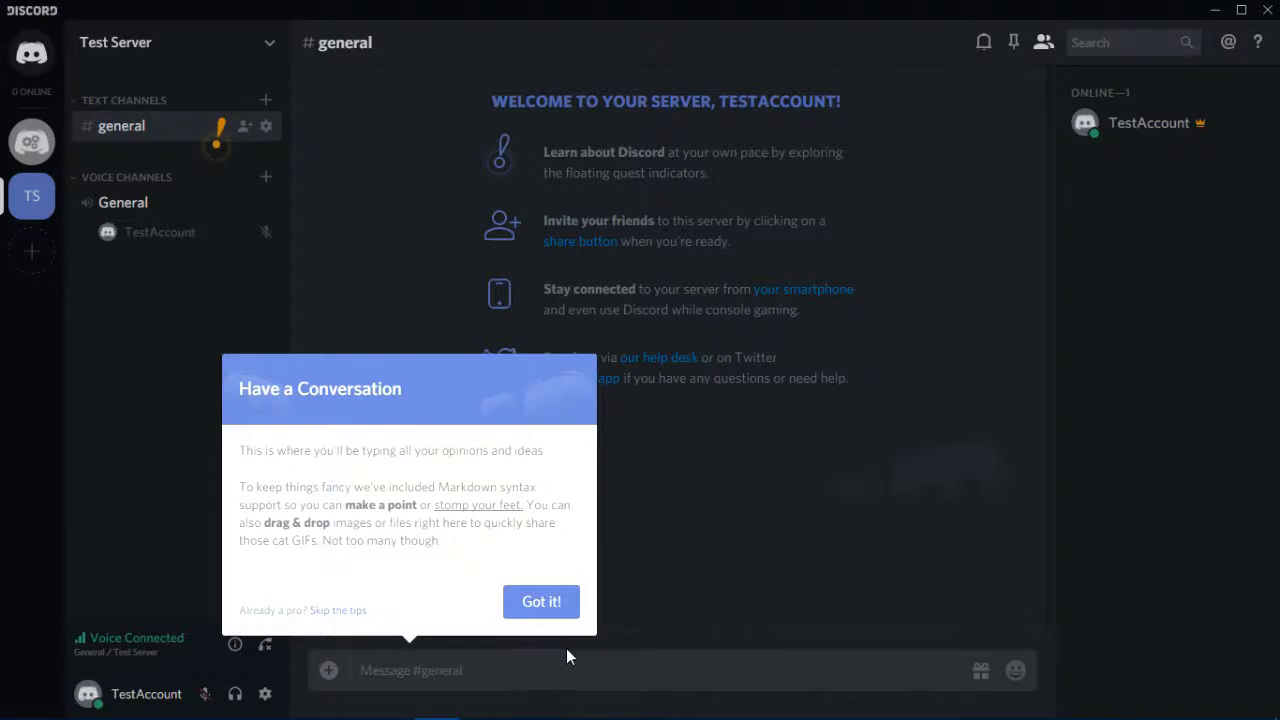
click(560, 608)
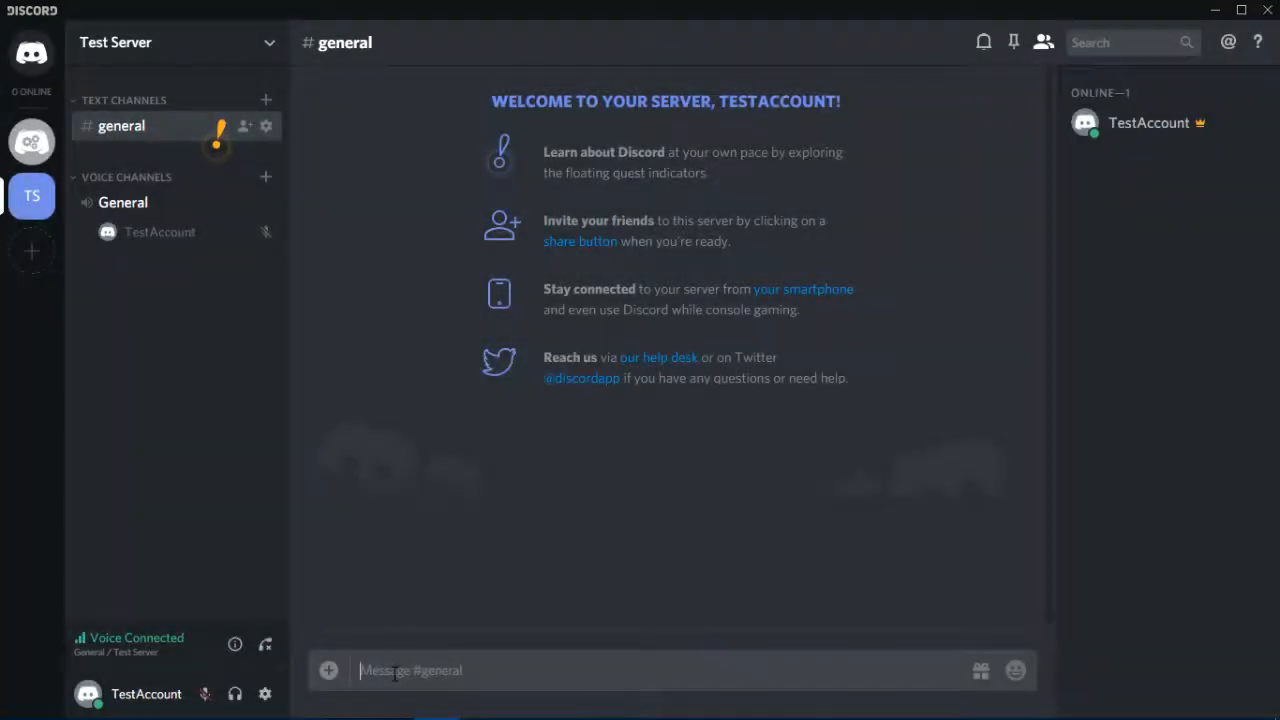
text(whate)
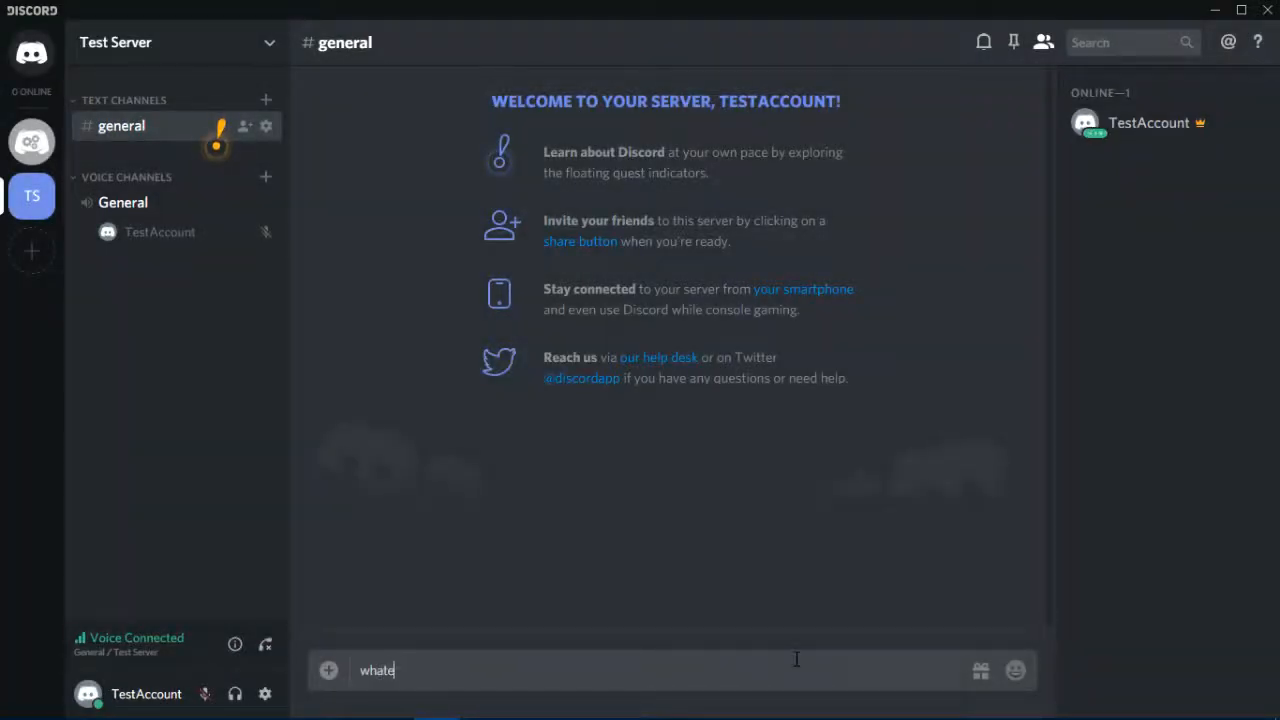
text(ver you want)
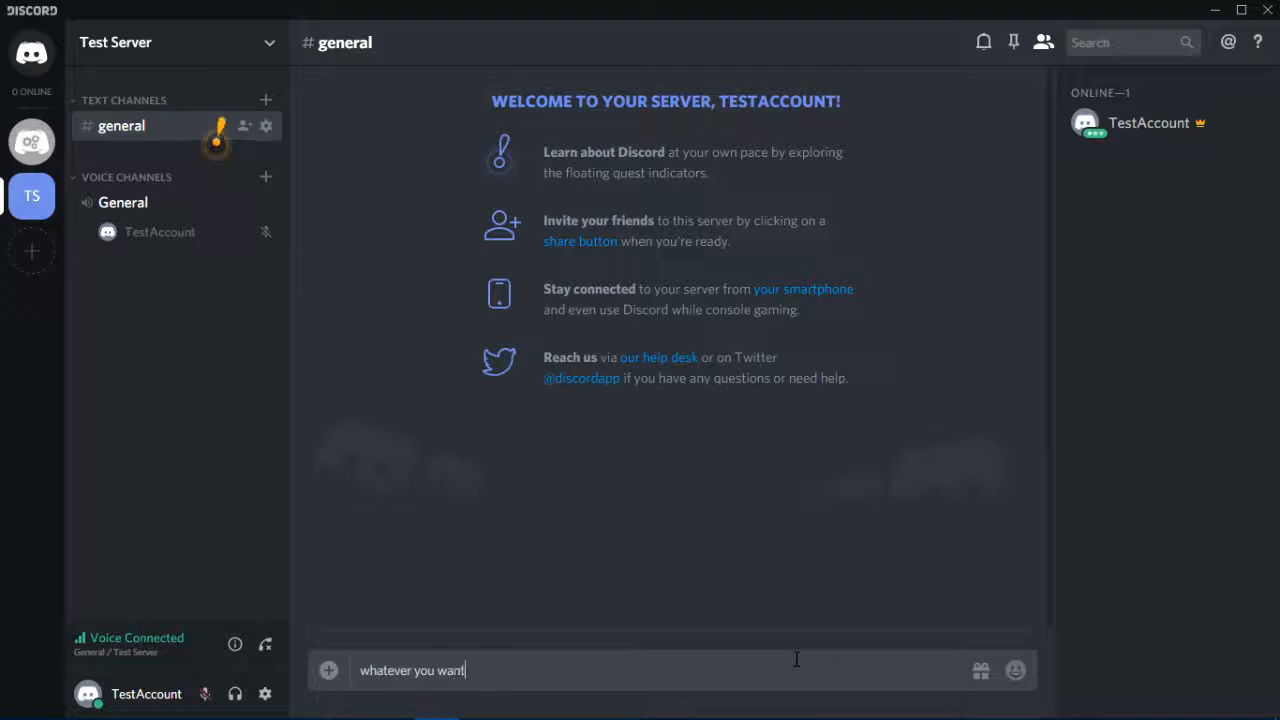
key(Return)
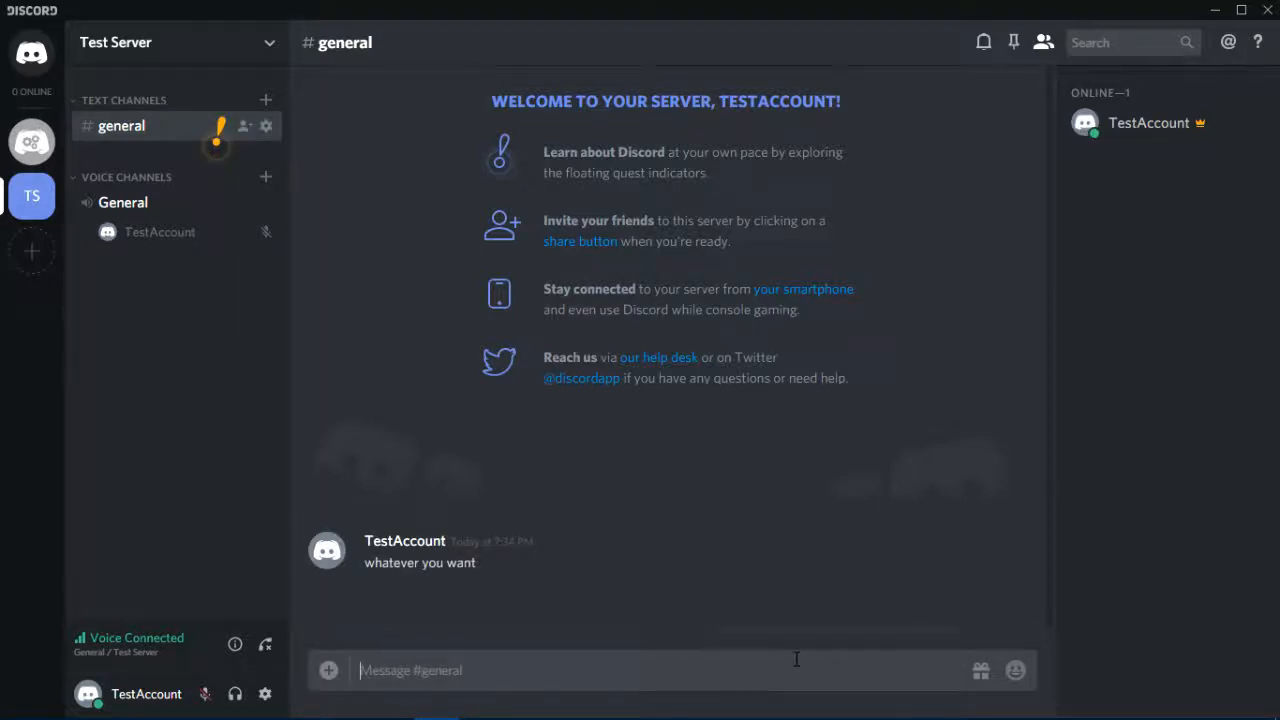
text(0)
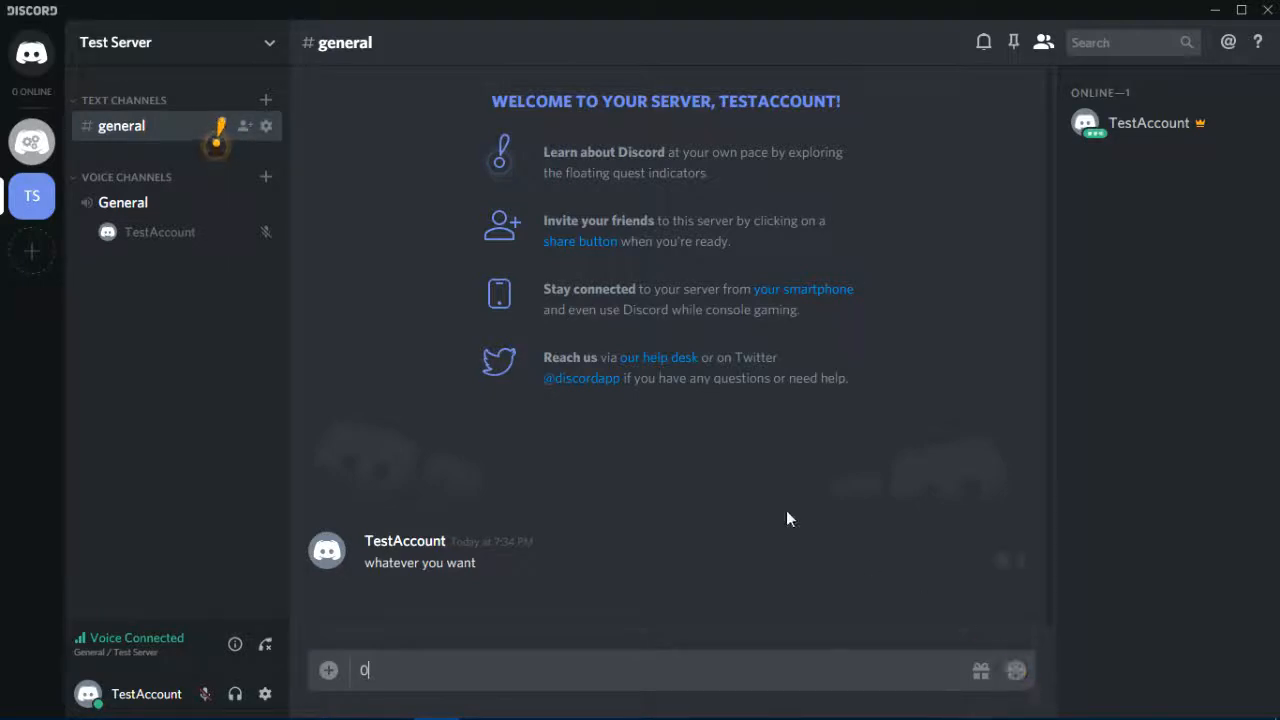
Open Test Server's settings and set the AFK channel to the General voice channel
click(259, 52)
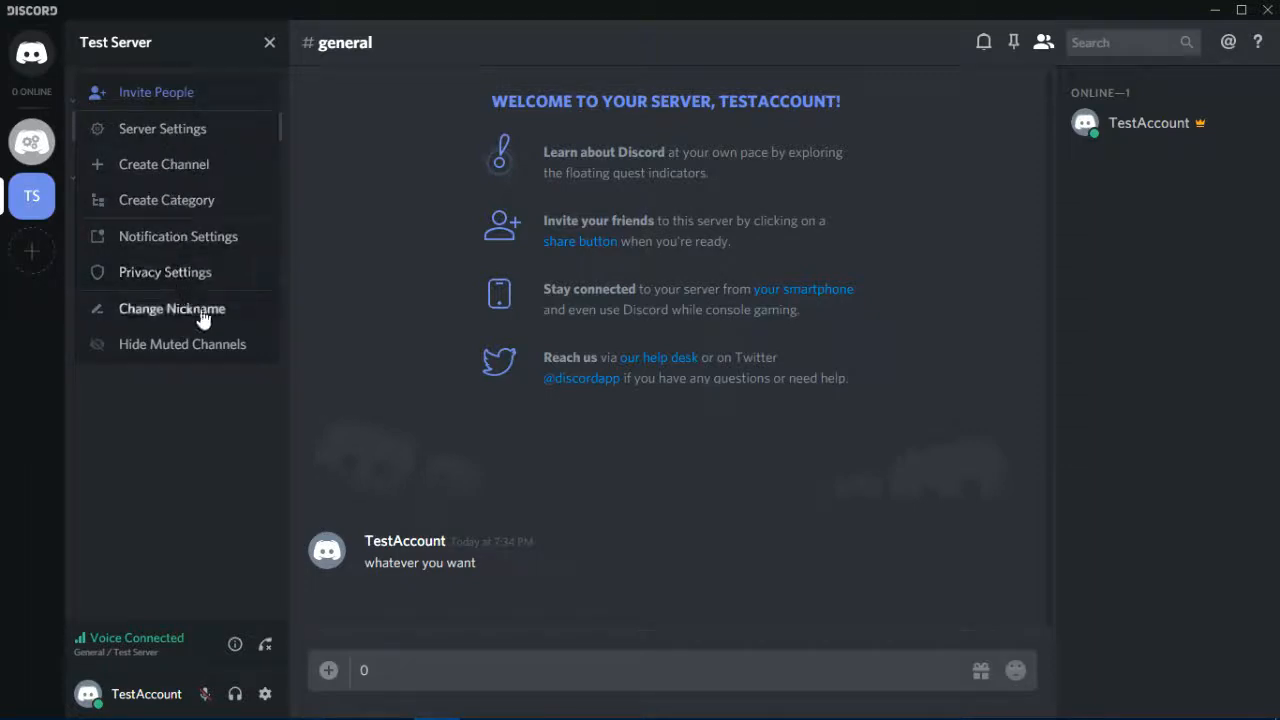
click(173, 143)
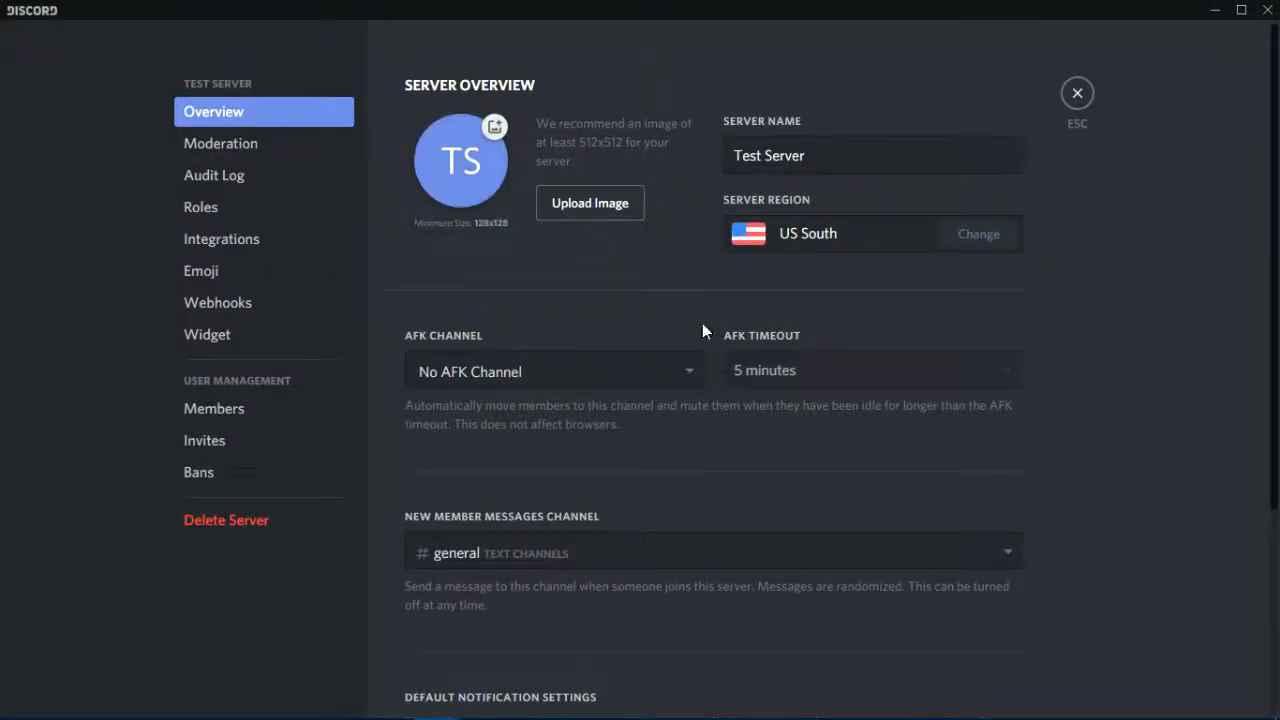
scroll(571, 257, down, 3)
scroll(569, 504, up, 3)
scroll(567, 400, down, 5)
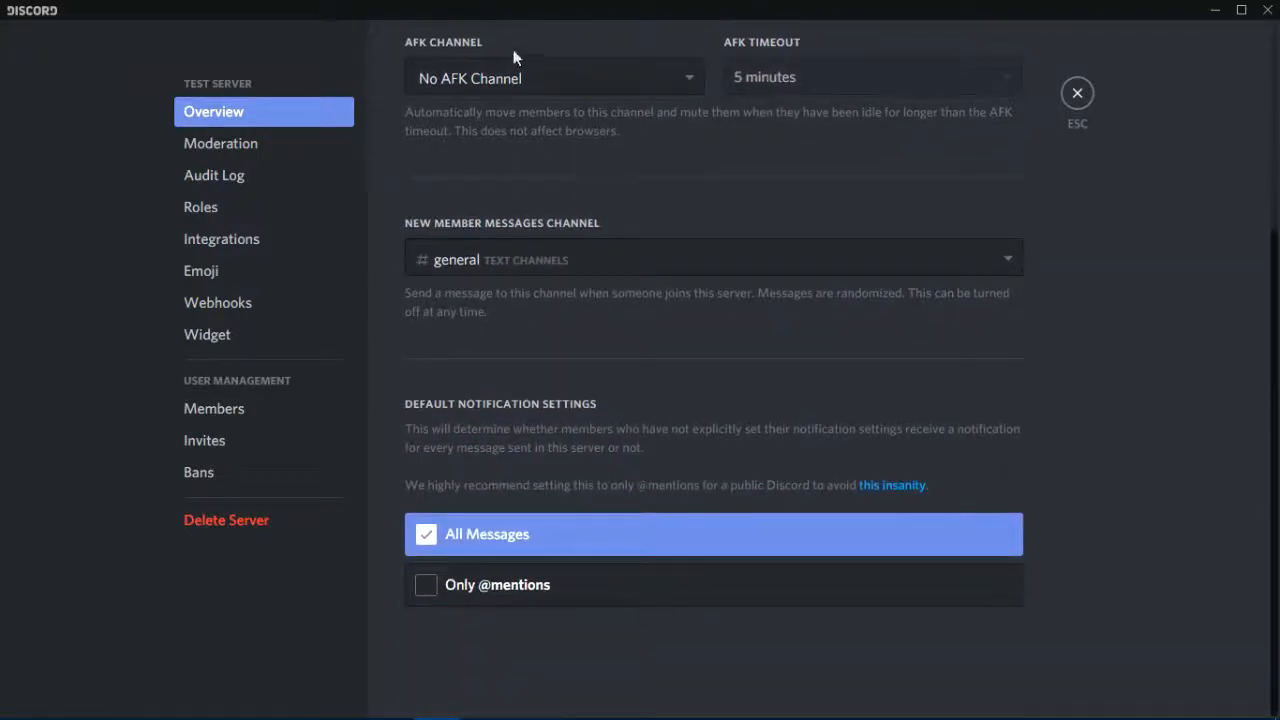
scroll(740, 247, up, 5)
click(660, 371)
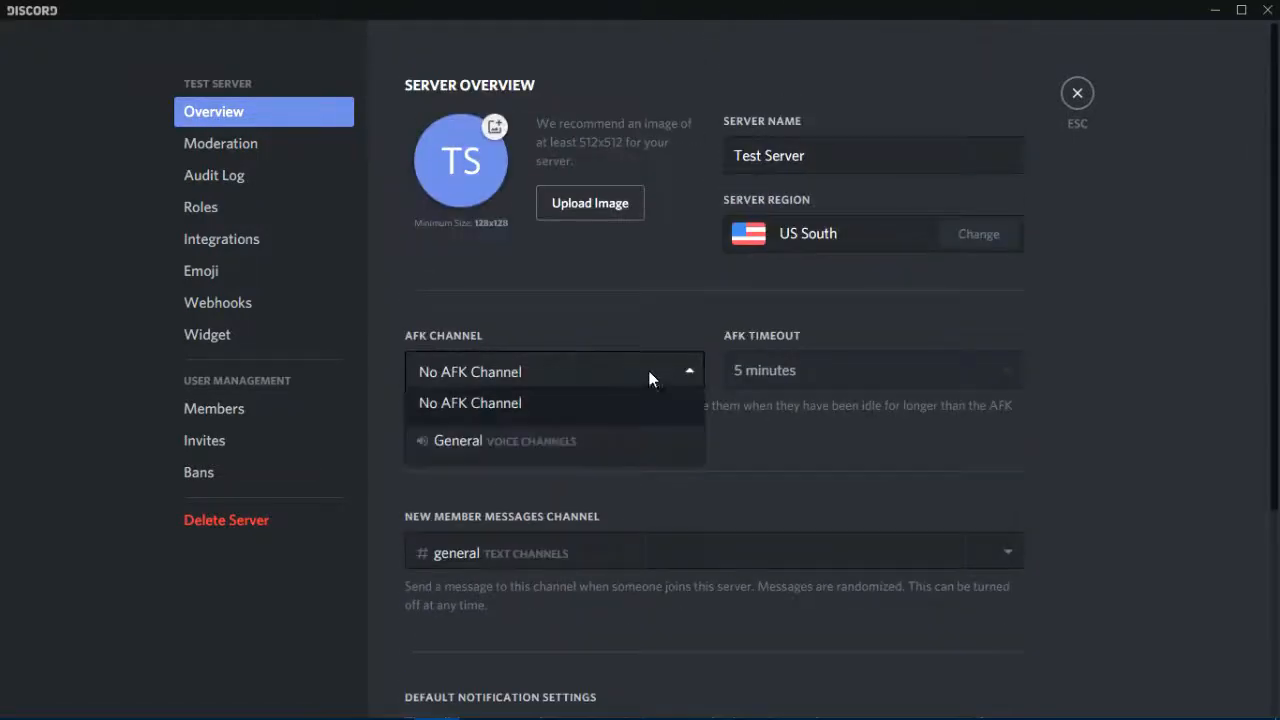
click(596, 440)
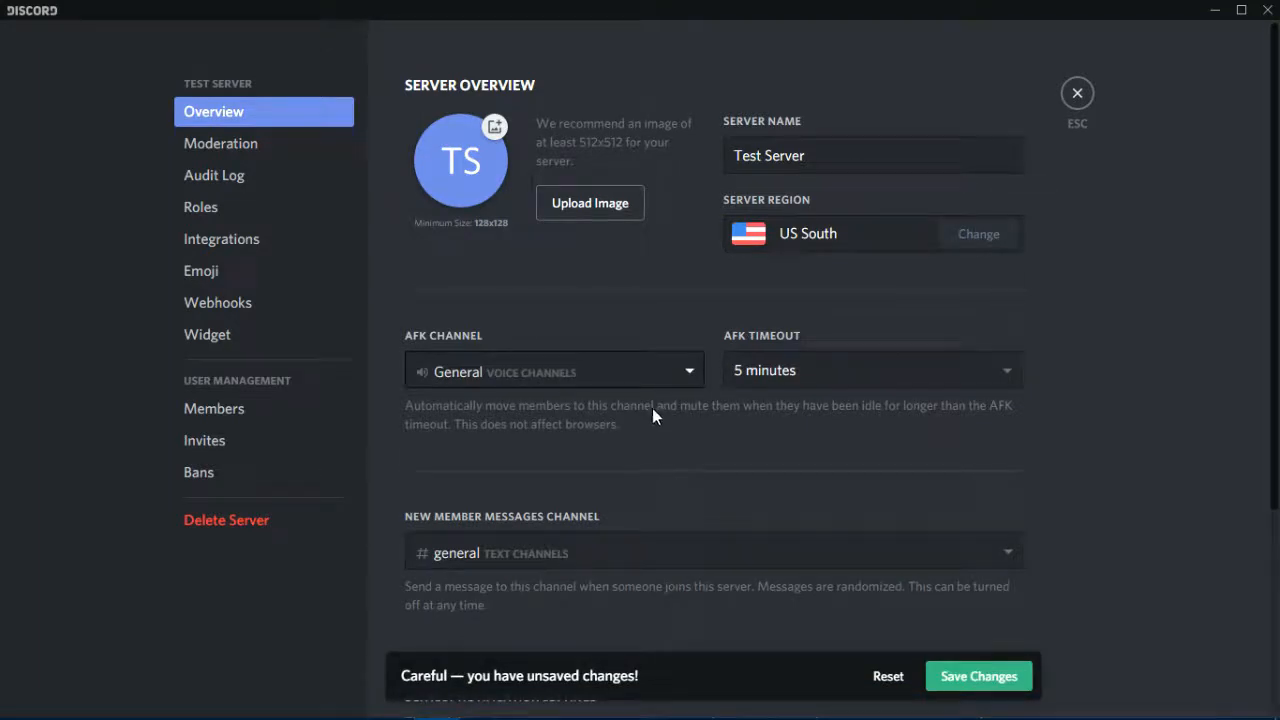
Set the server's AFK timeout to 1 hour
click(888, 371)
scroll(806, 446, down, 3)
scroll(803, 445, up, 3)
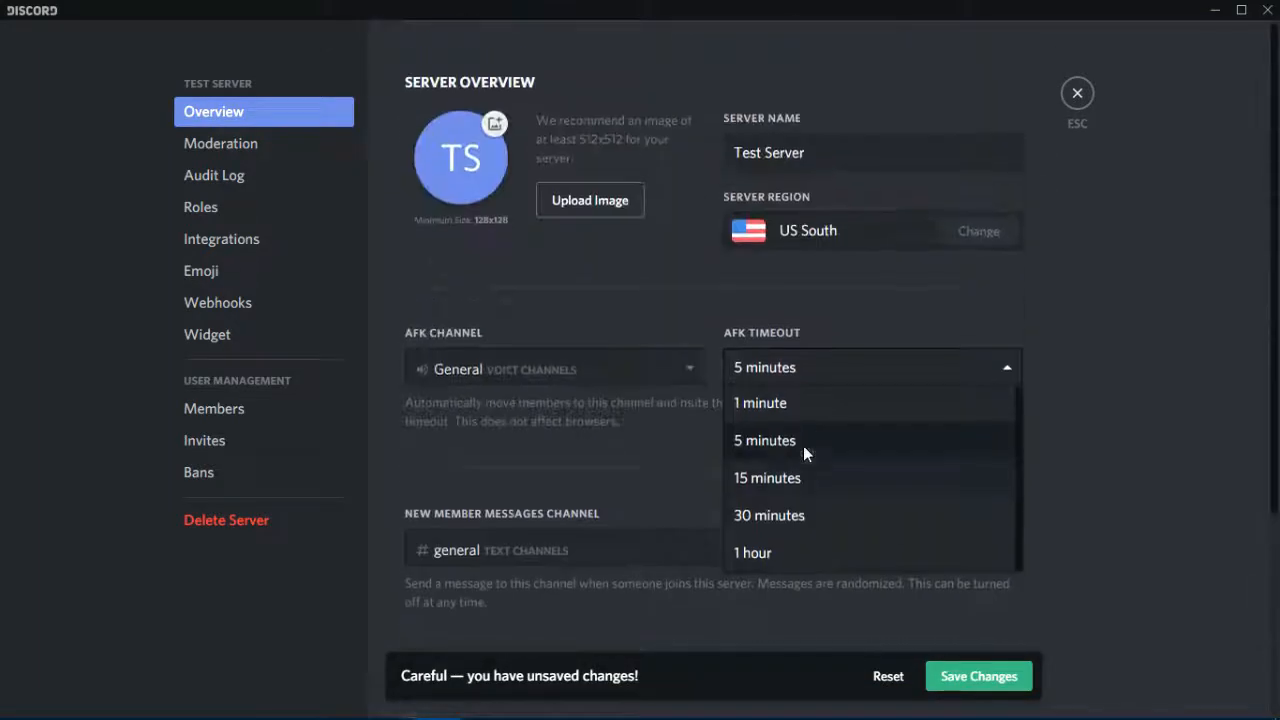
click(795, 556)
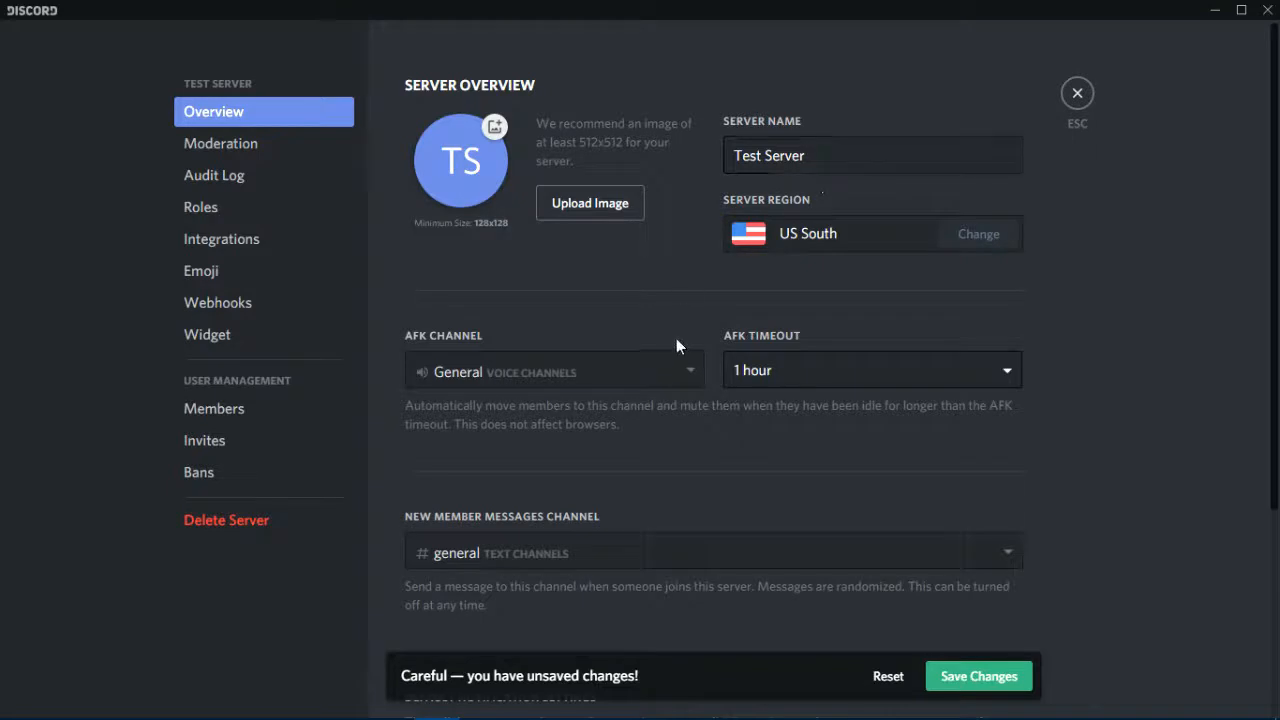
Check the options for the new member messages channel, then save the server settings and close them
scroll(660, 345, down, 1)
scroll(511, 459, down, 2)
click(581, 265)
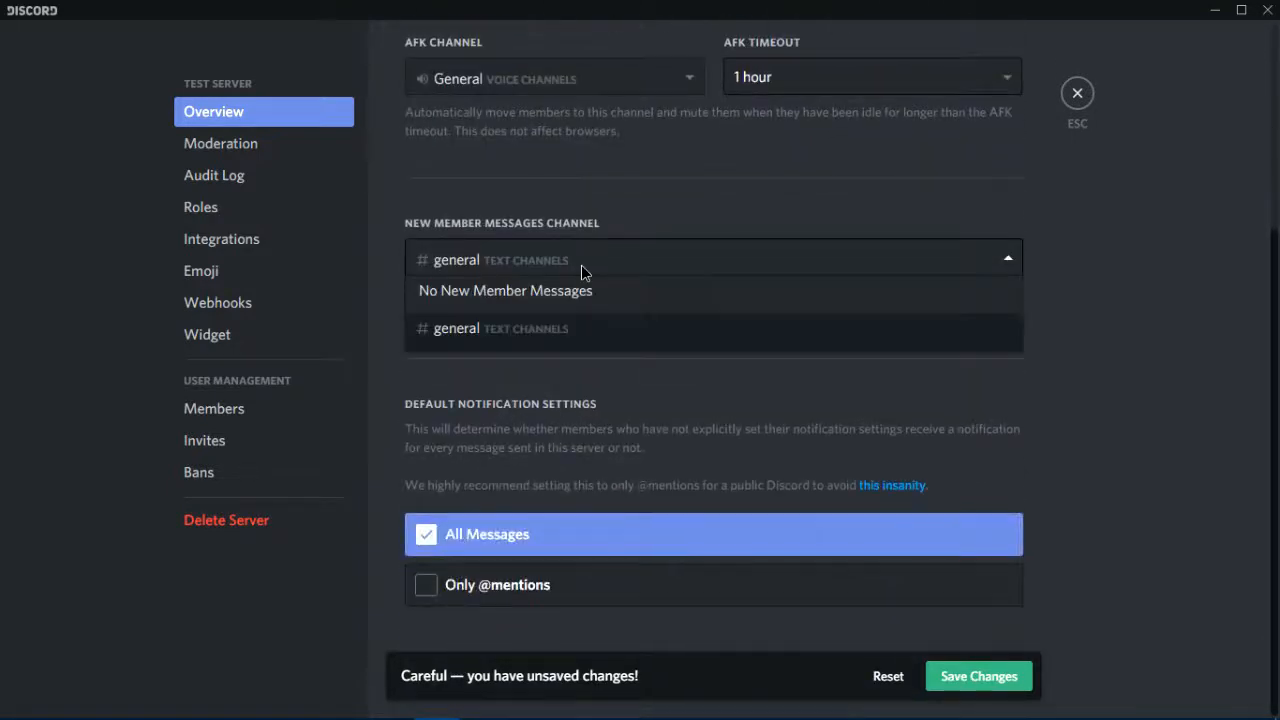
click(581, 265)
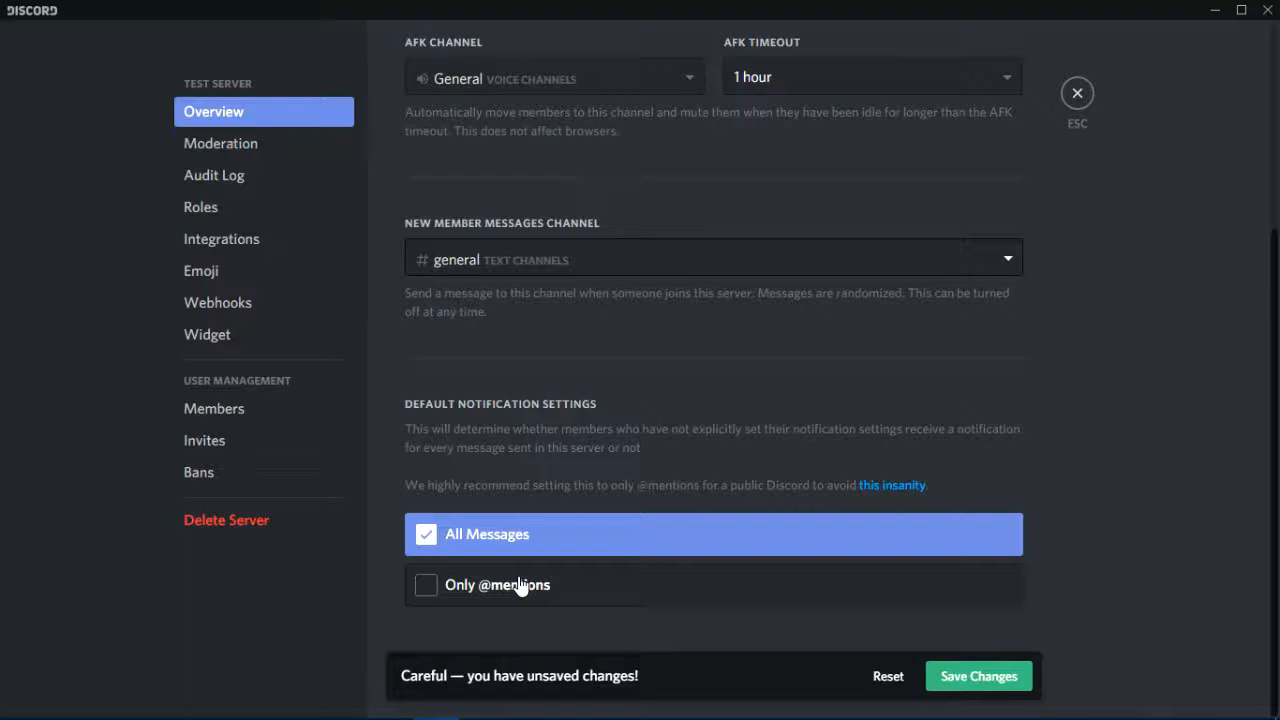
click(975, 676)
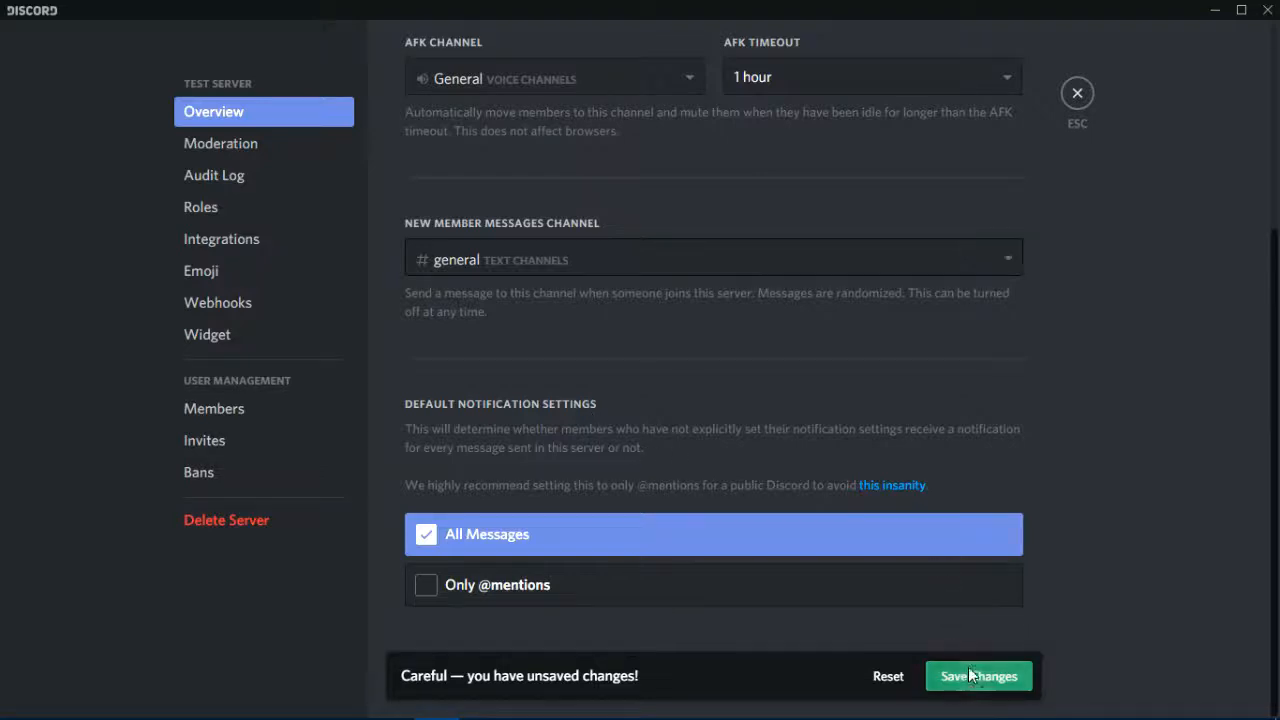
click(1079, 97)
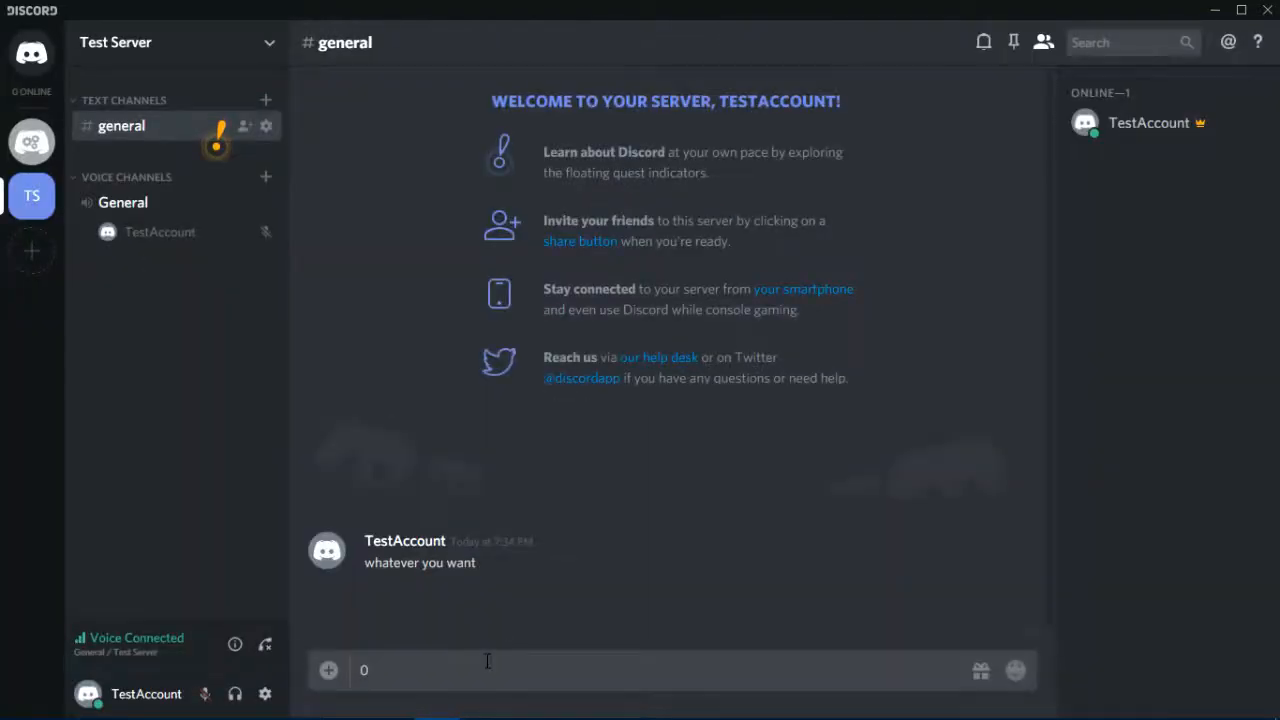
Replace the draft in the general channel with a mention of the test account and send it
double_click(358, 675)
text(@)
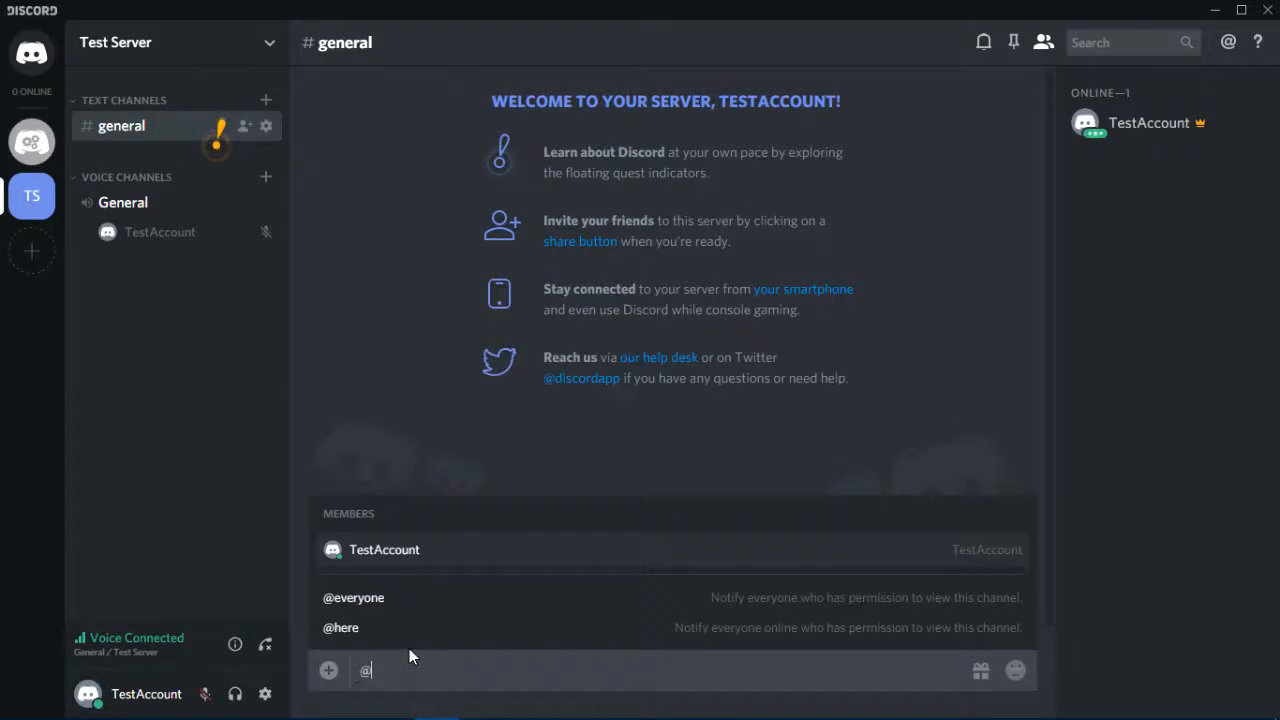
click(486, 560)
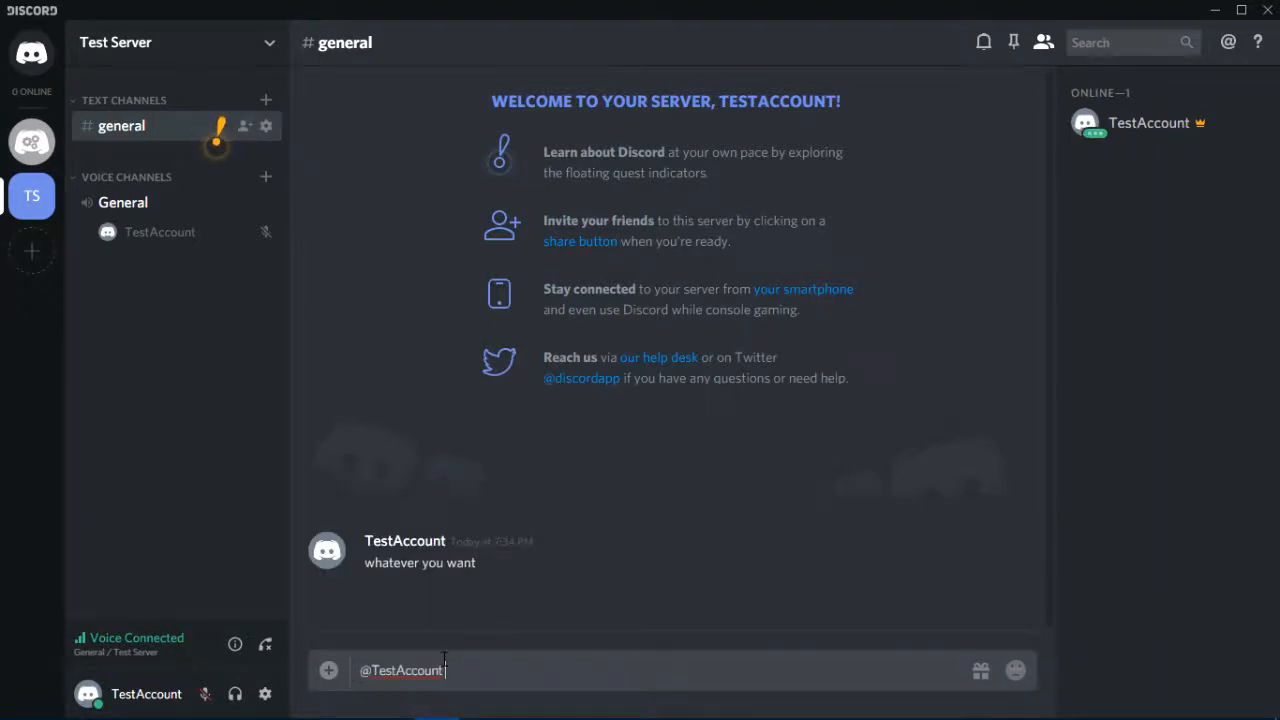
key(Return)
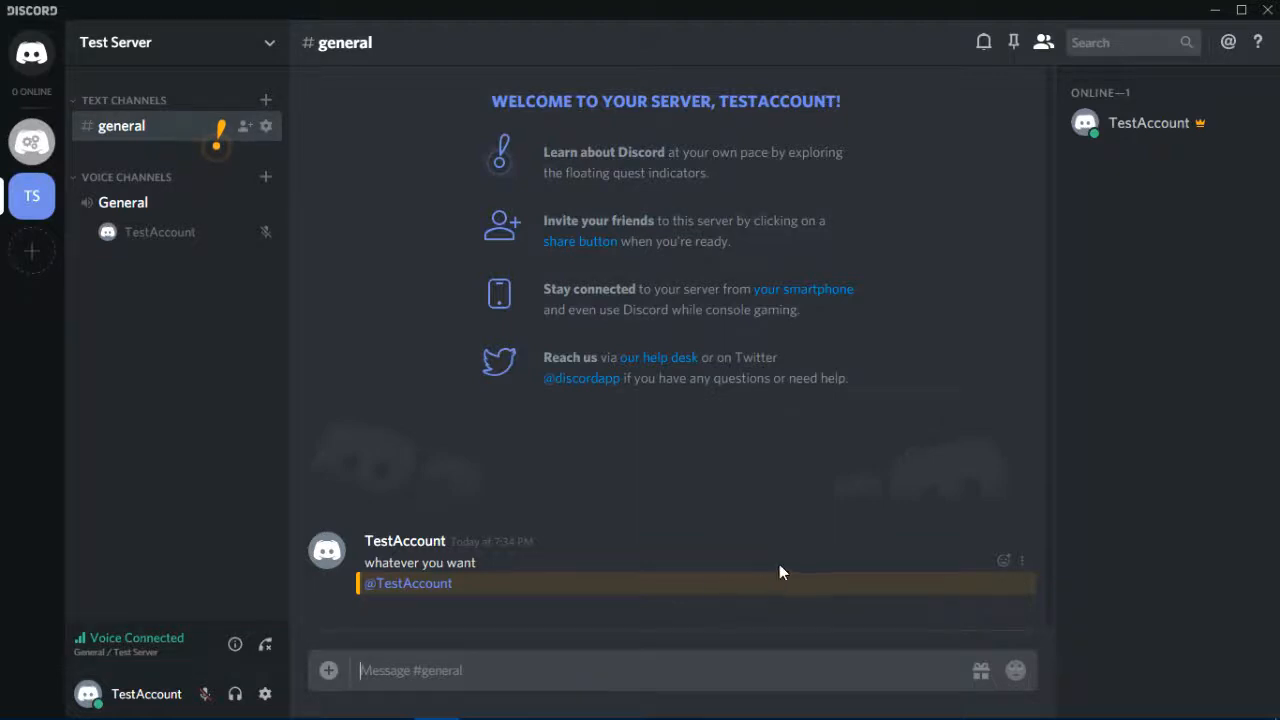
click(198, 47)
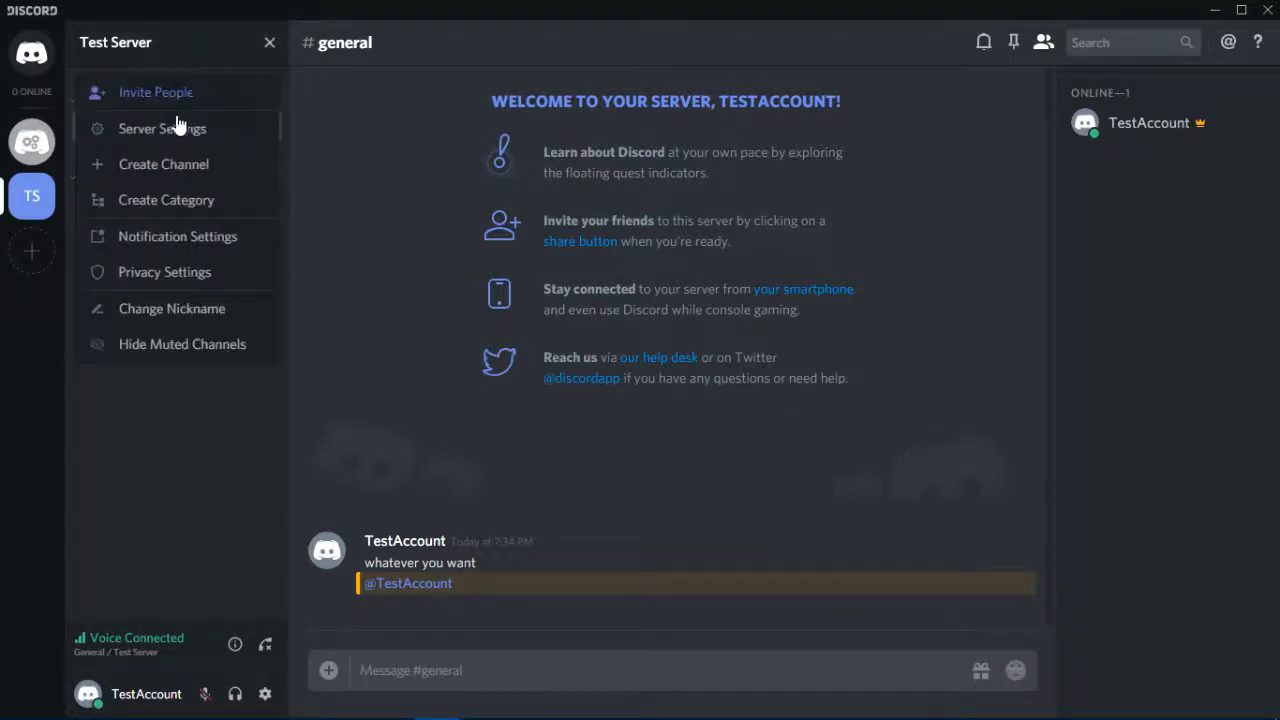
click(465, 645)
text(@)
click(432, 600)
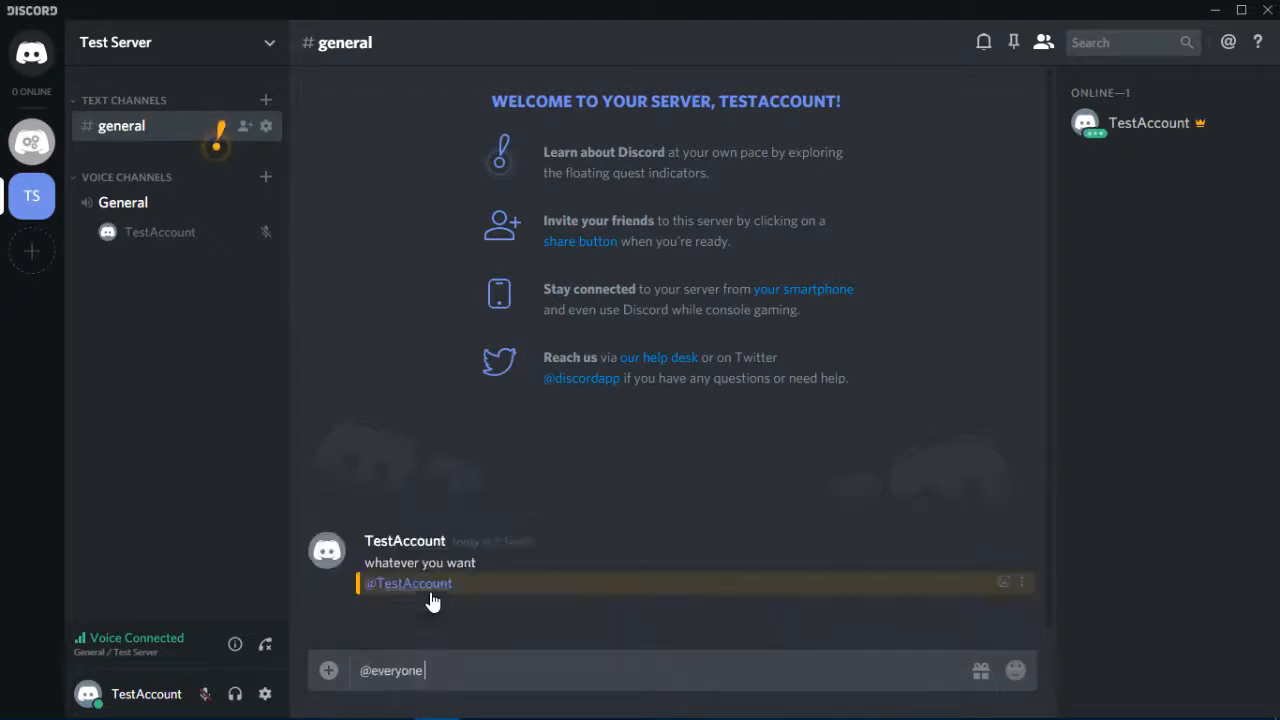
key(Return)
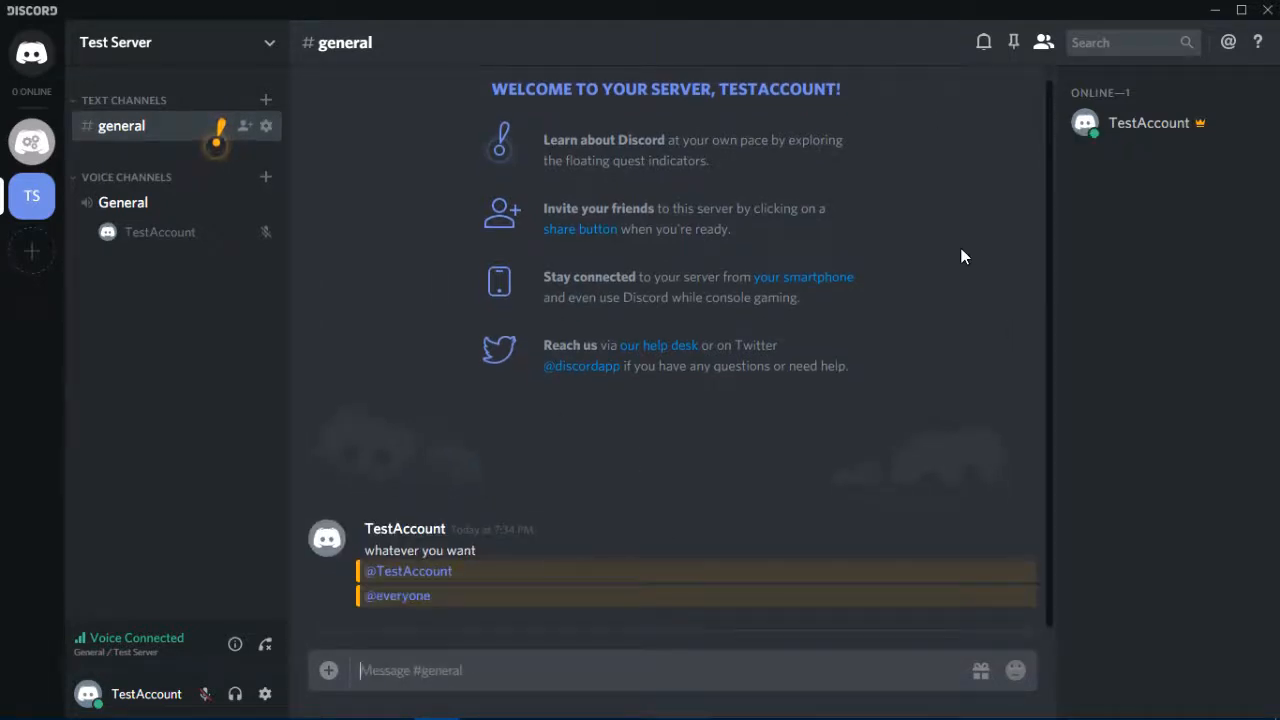
text(@)
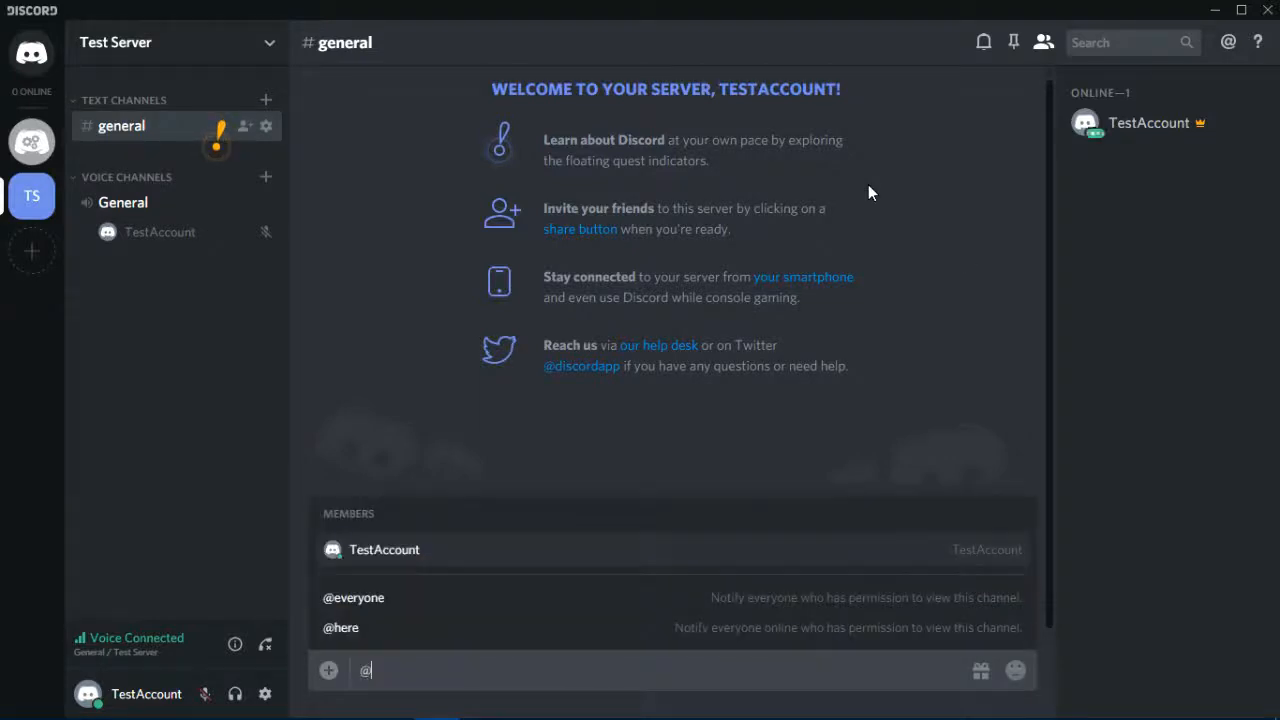
text(here)
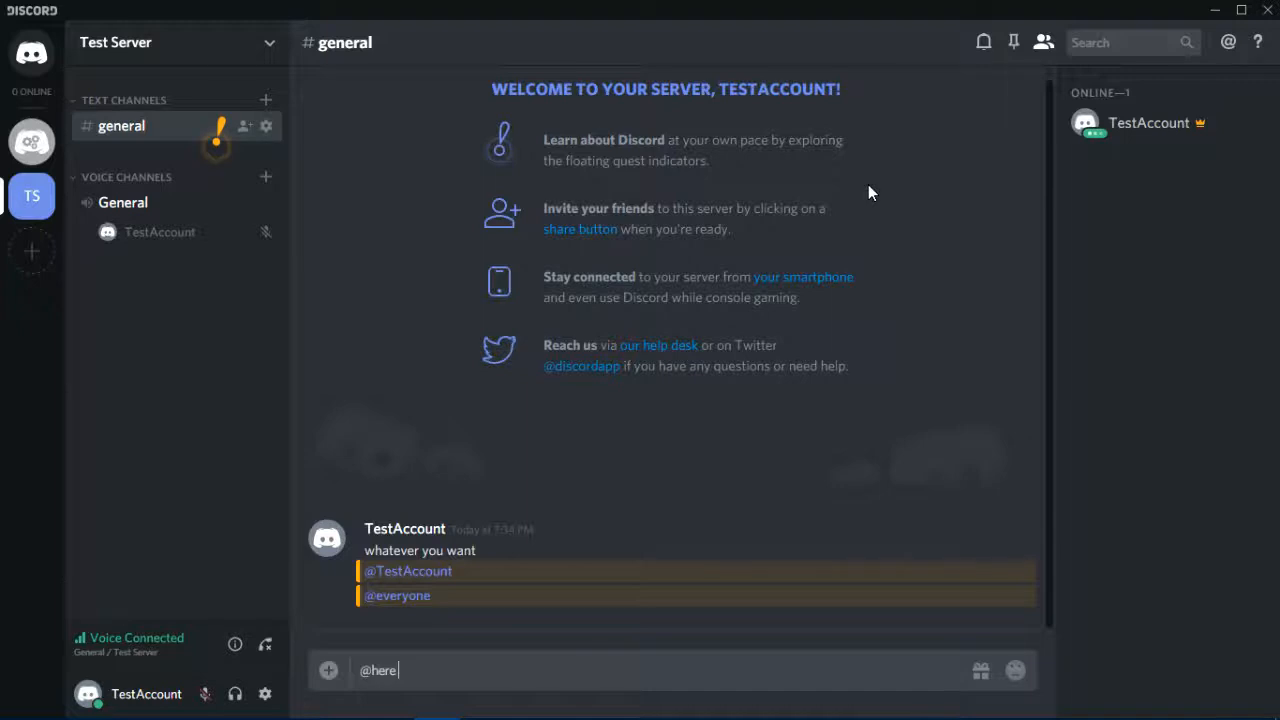
key(Return)
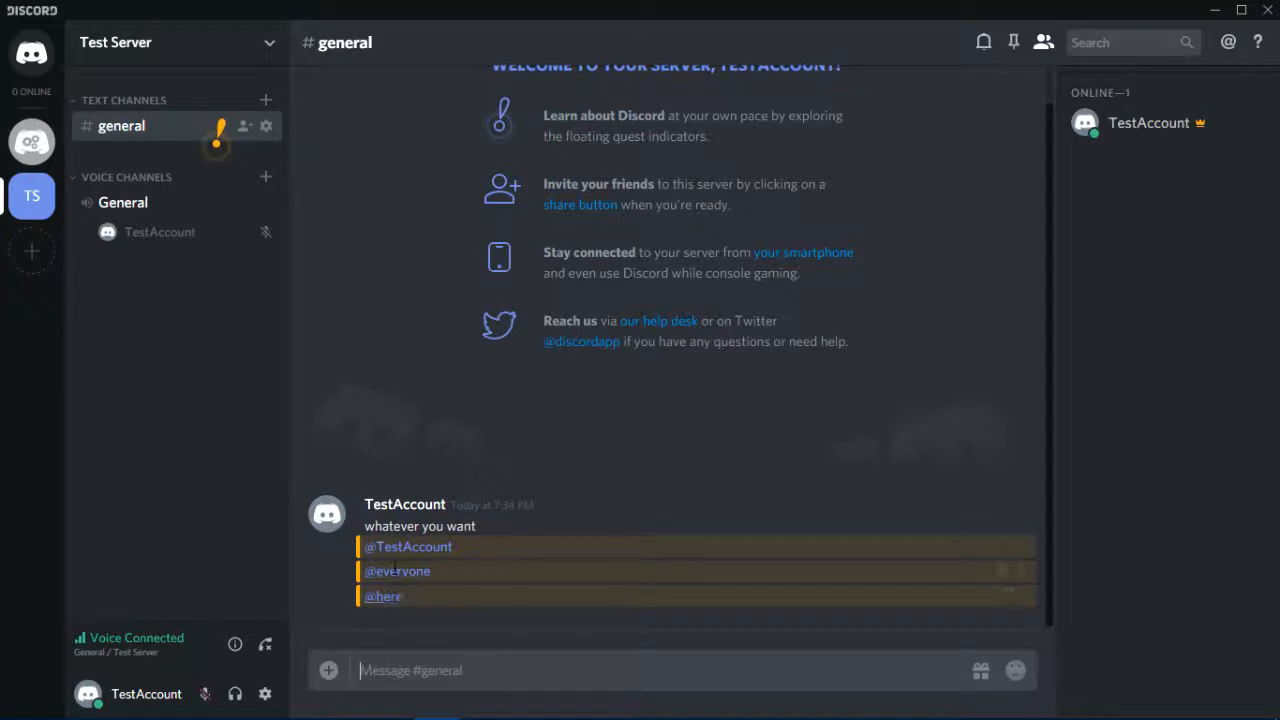
Open the moderation page of Test Server's settings
click(236, 58)
click(215, 124)
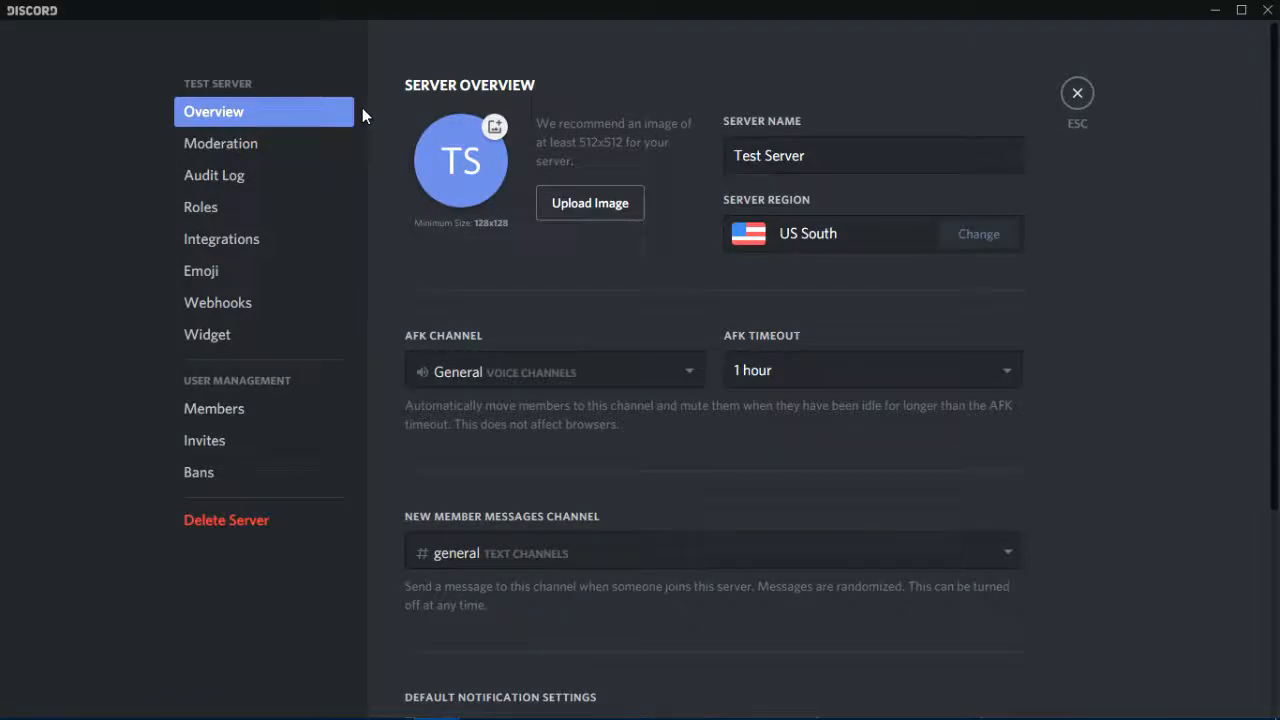
click(204, 140)
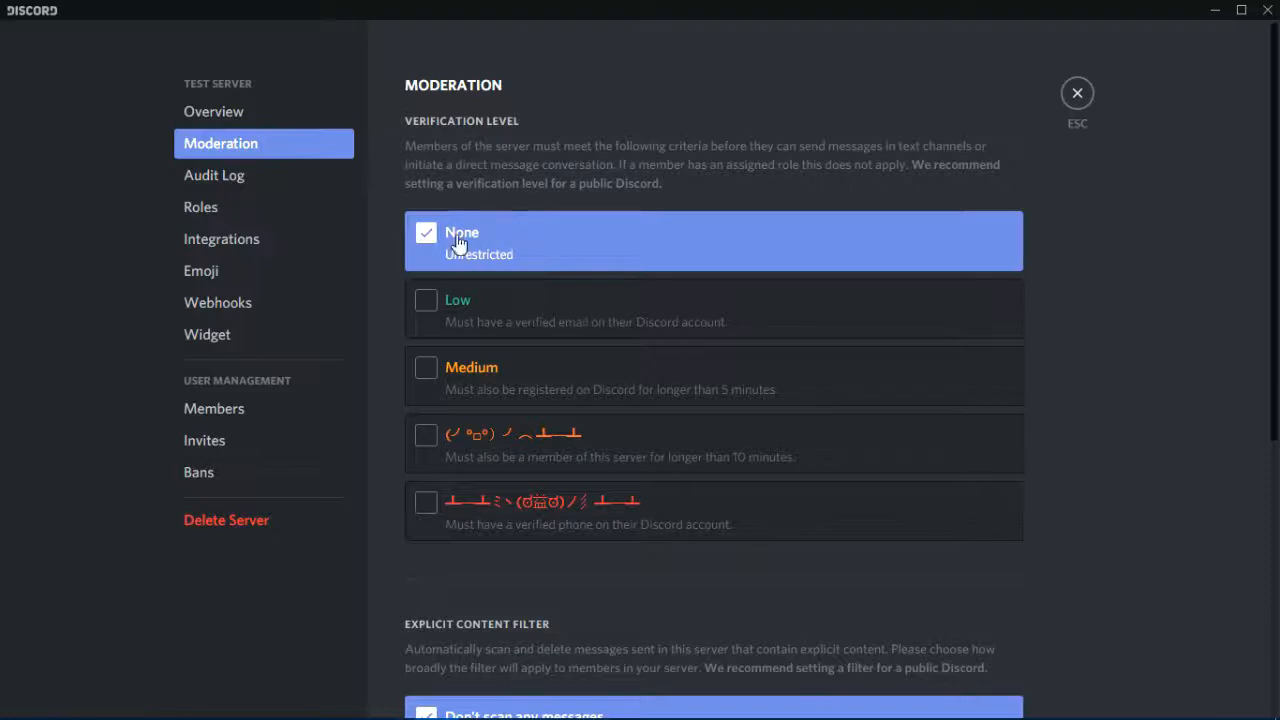
Try each verification level from Low and Medium up to the verified-phone requirement, and set it back to None
click(540, 309)
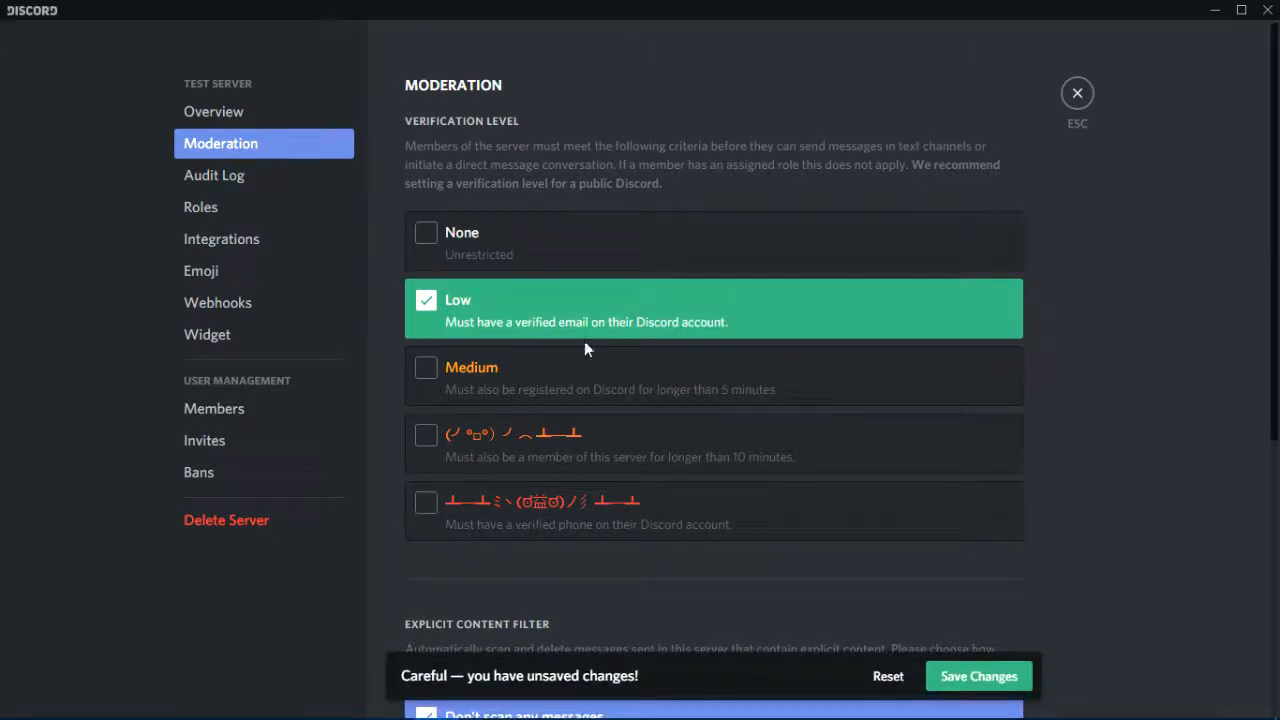
click(593, 378)
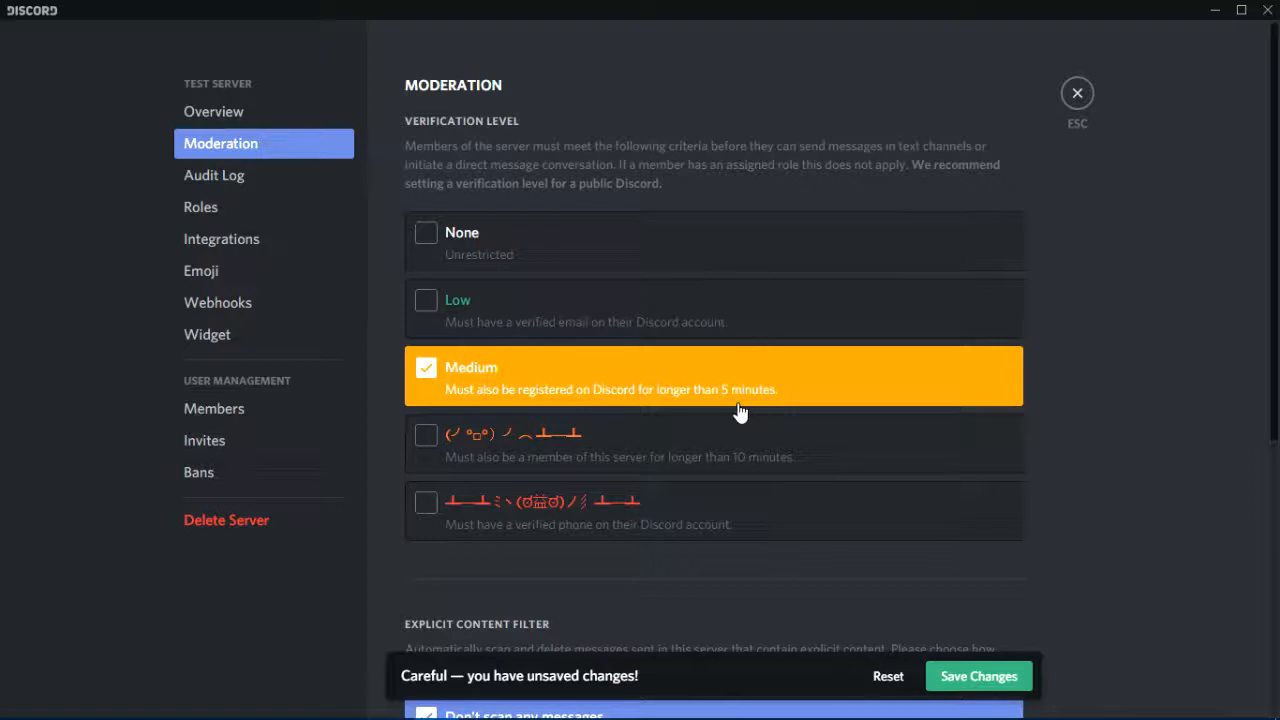
scroll(594, 366, down, 2)
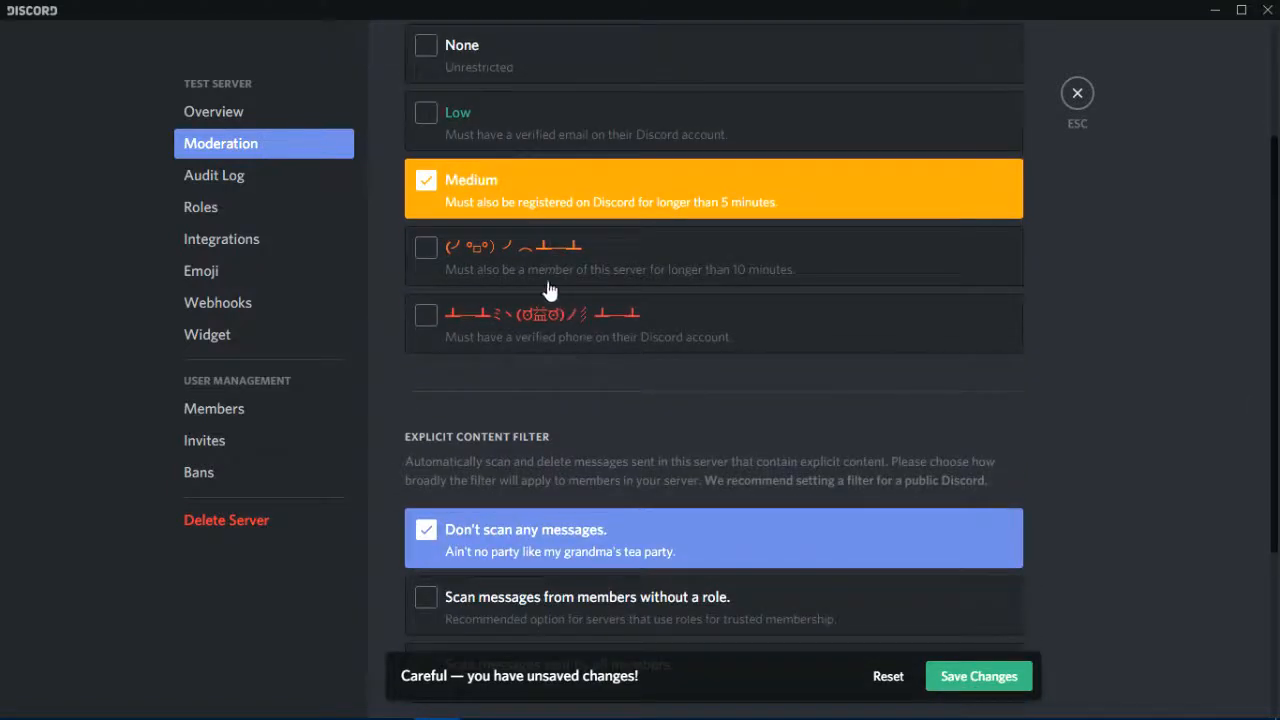
click(618, 282)
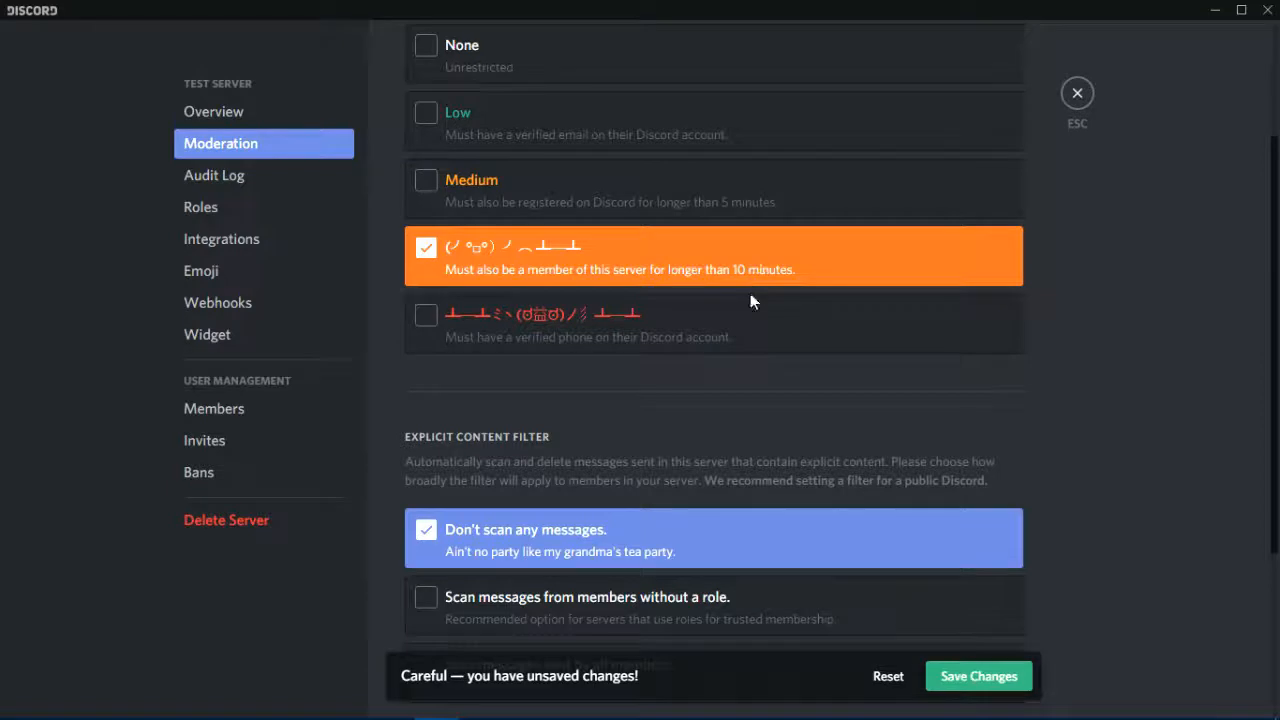
click(622, 314)
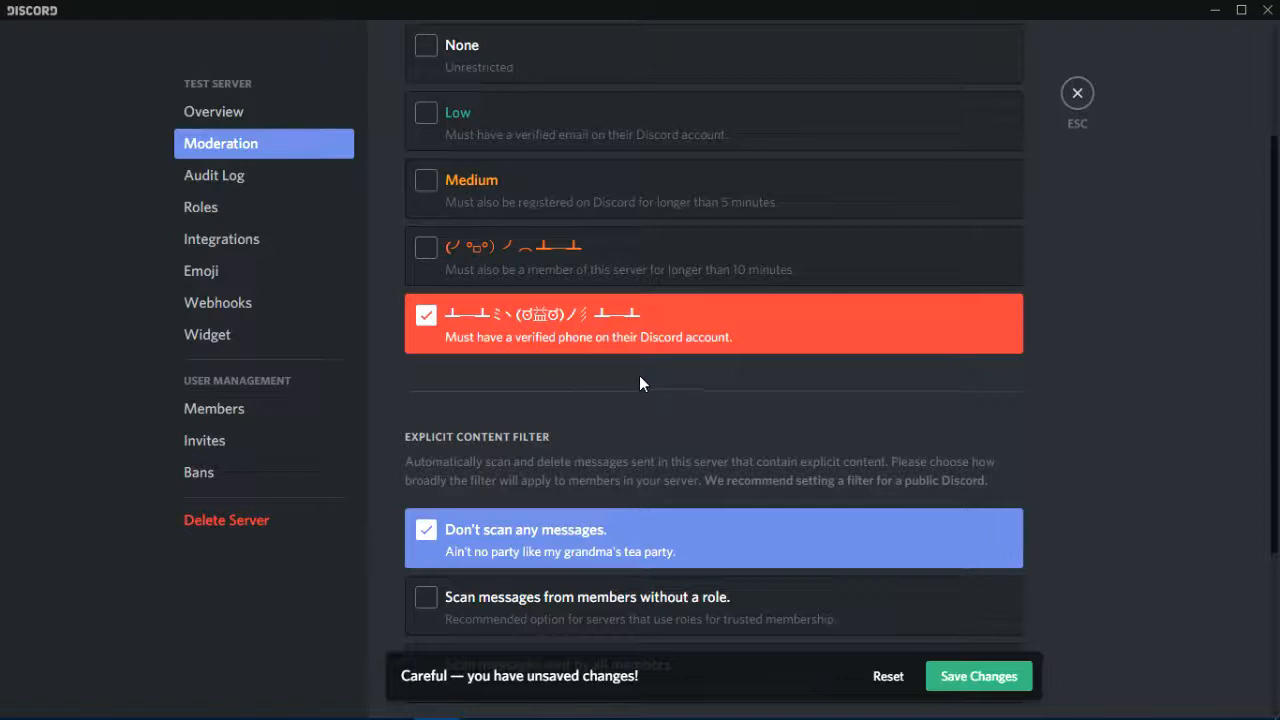
scroll(760, 365, down, 2)
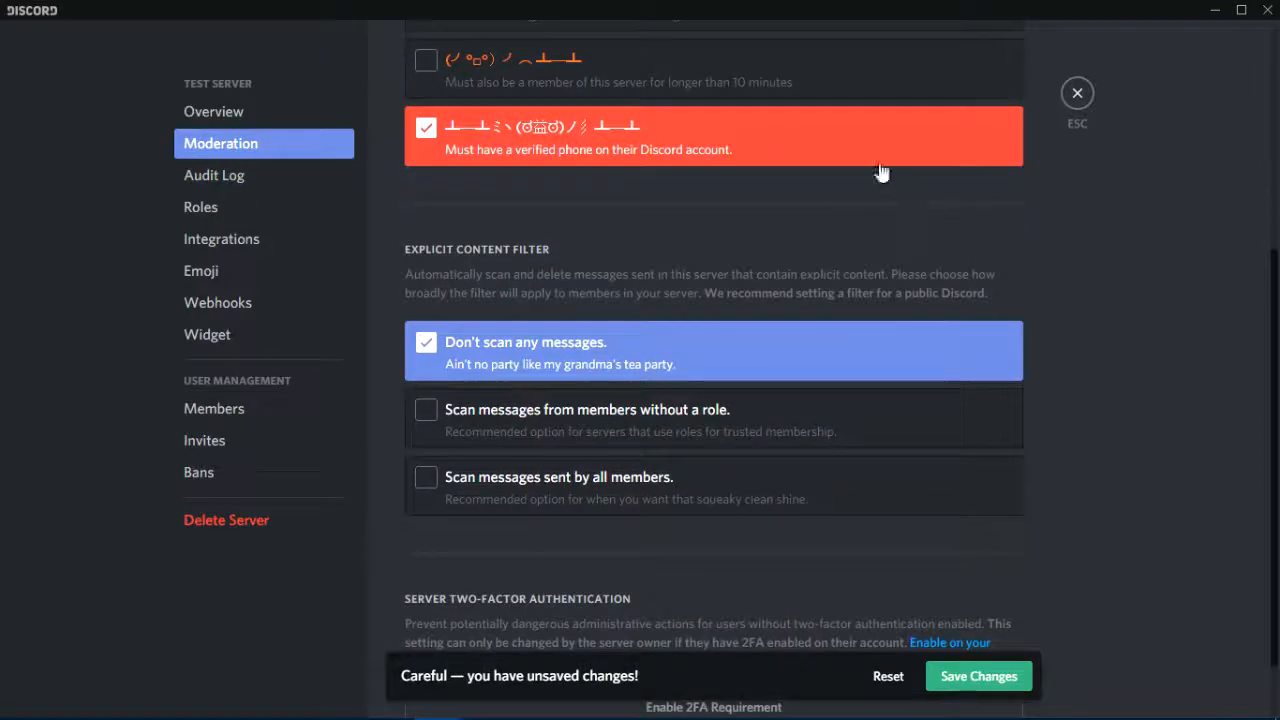
scroll(650, 243, up, 4)
click(614, 251)
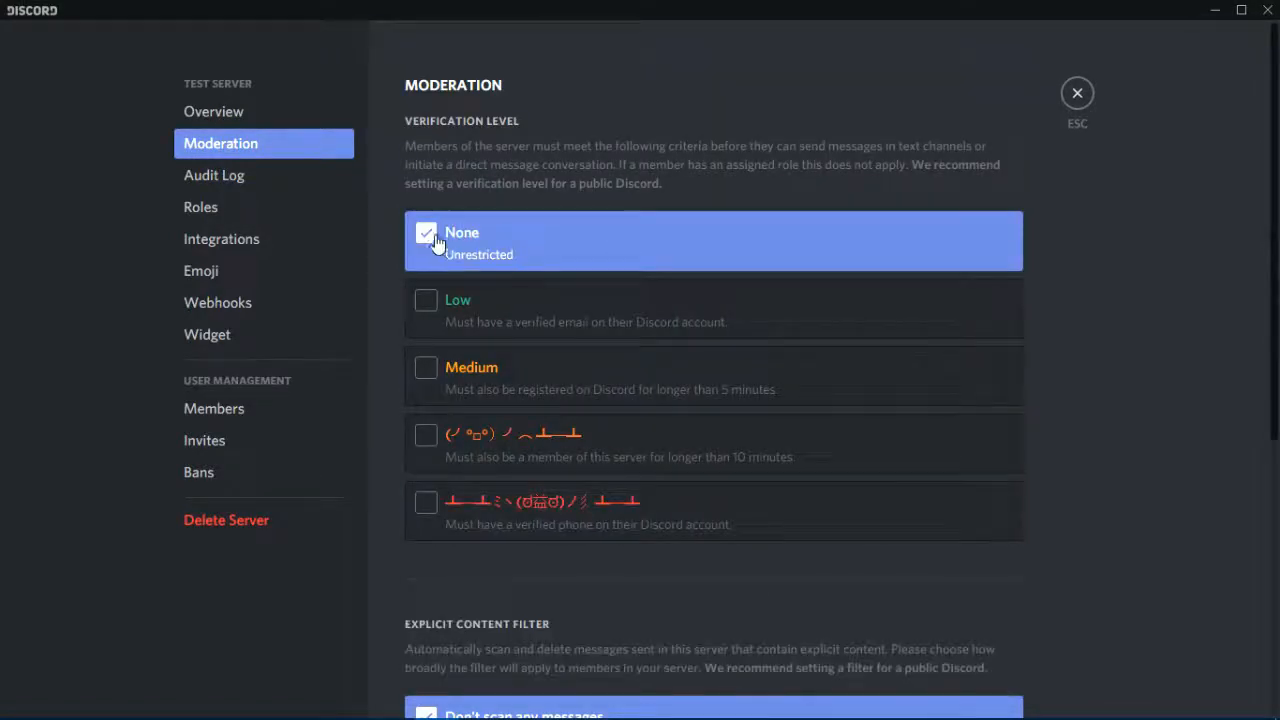
Set the explicit content filter to scan messages from members without a role, and save the change
scroll(586, 306, down, 2)
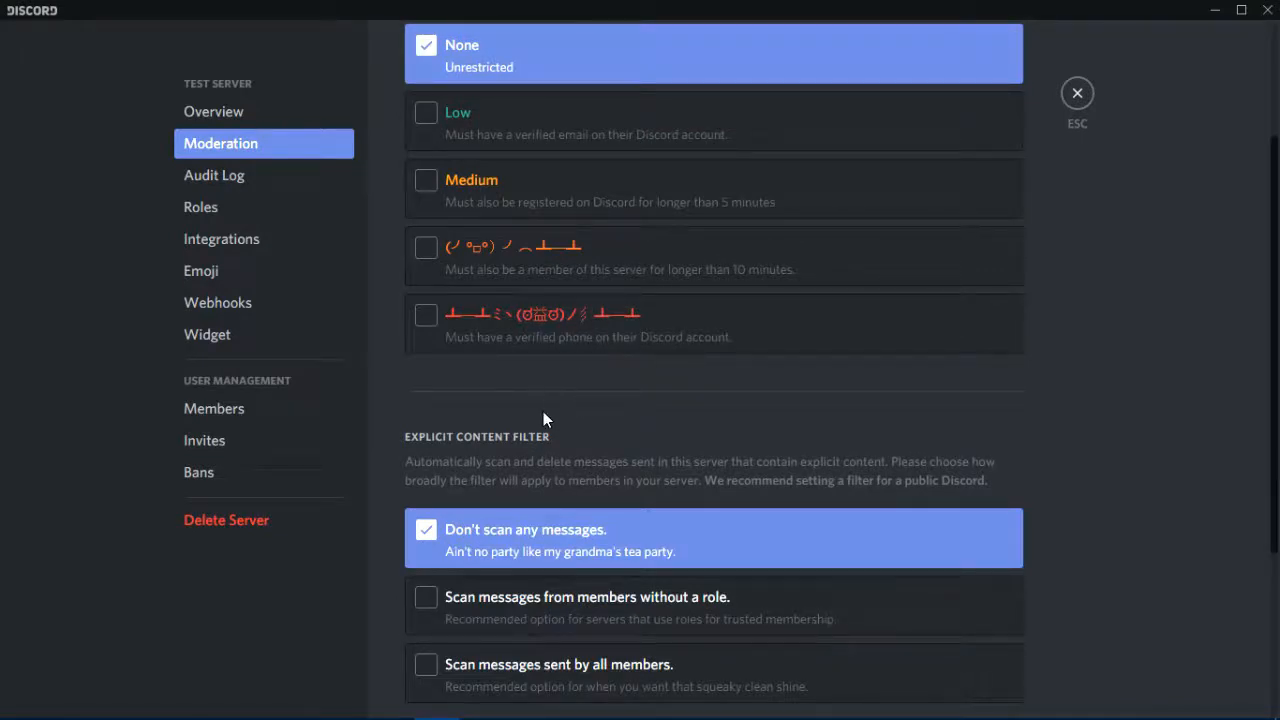
scroll(406, 477, down, 2)
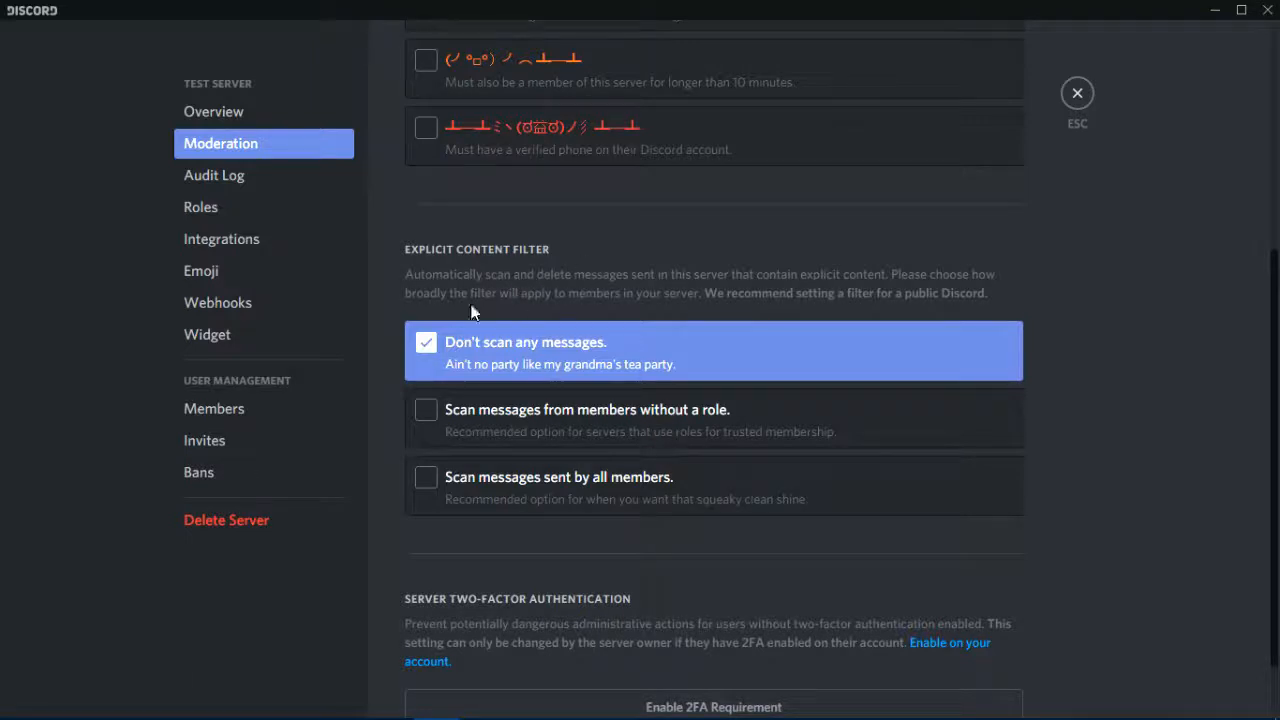
click(538, 410)
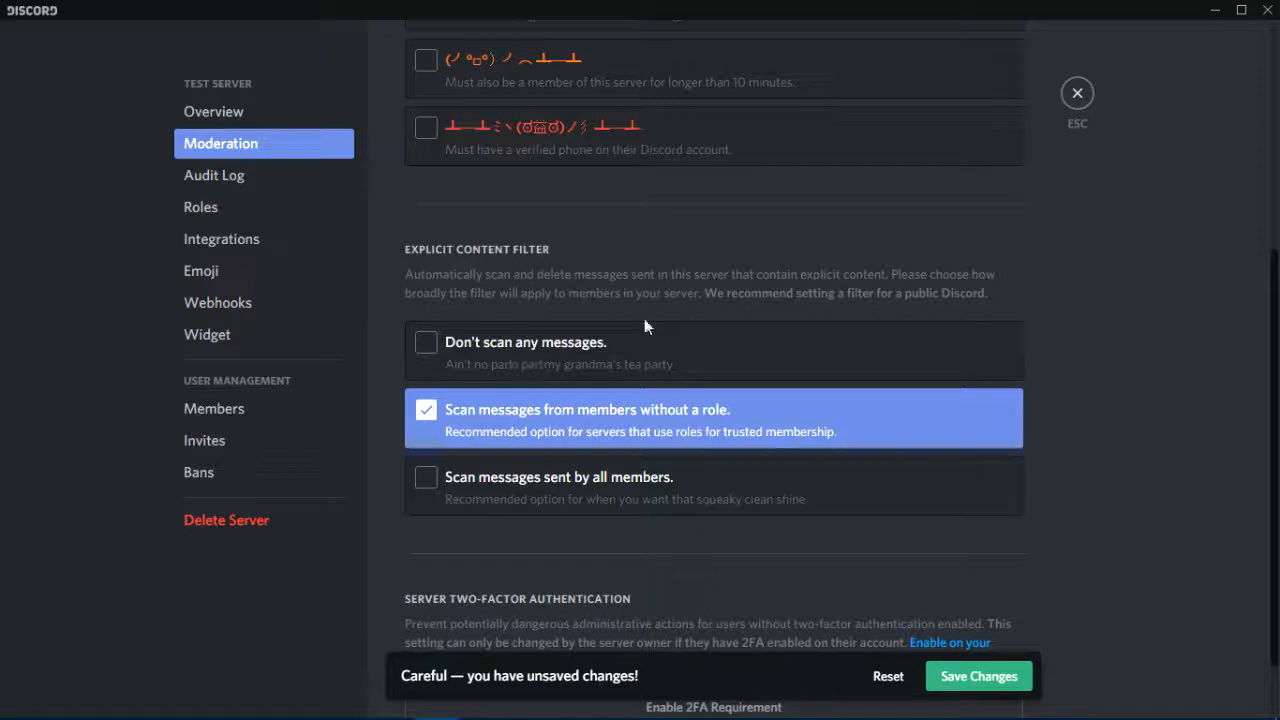
click(1000, 677)
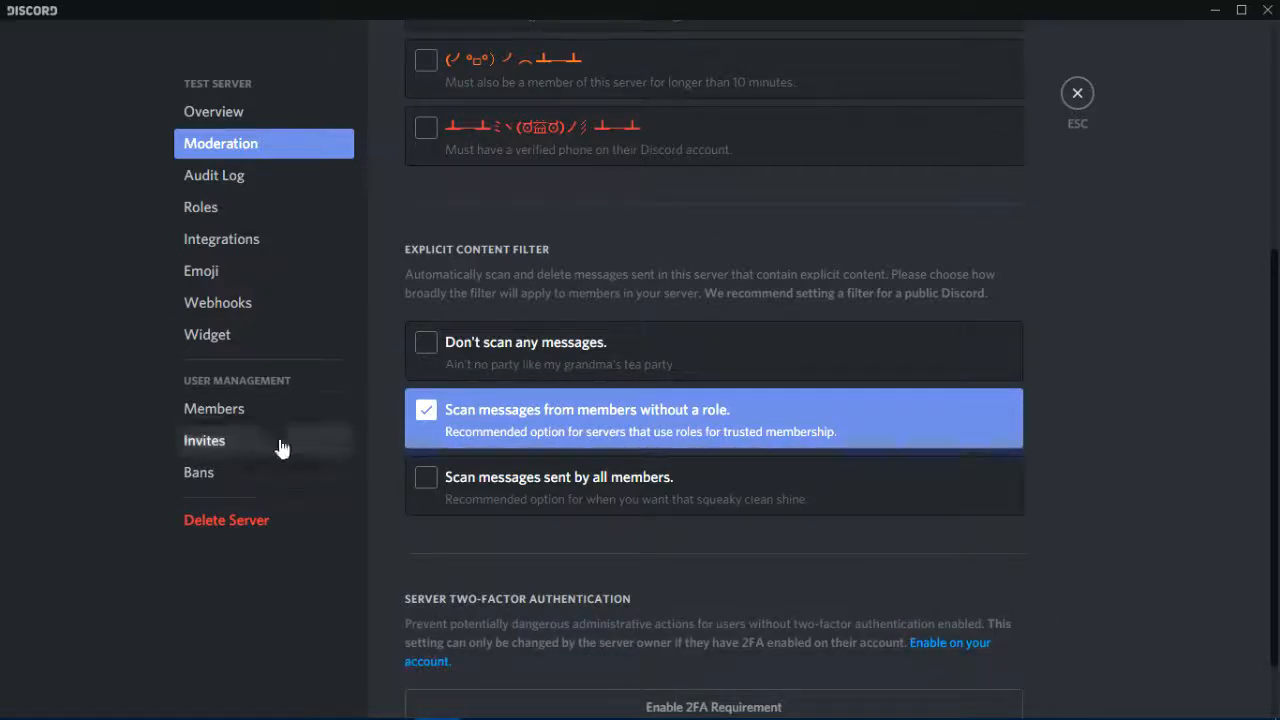
Set the explicit content filter to scan messages sent by all members, and save the change
click(645, 478)
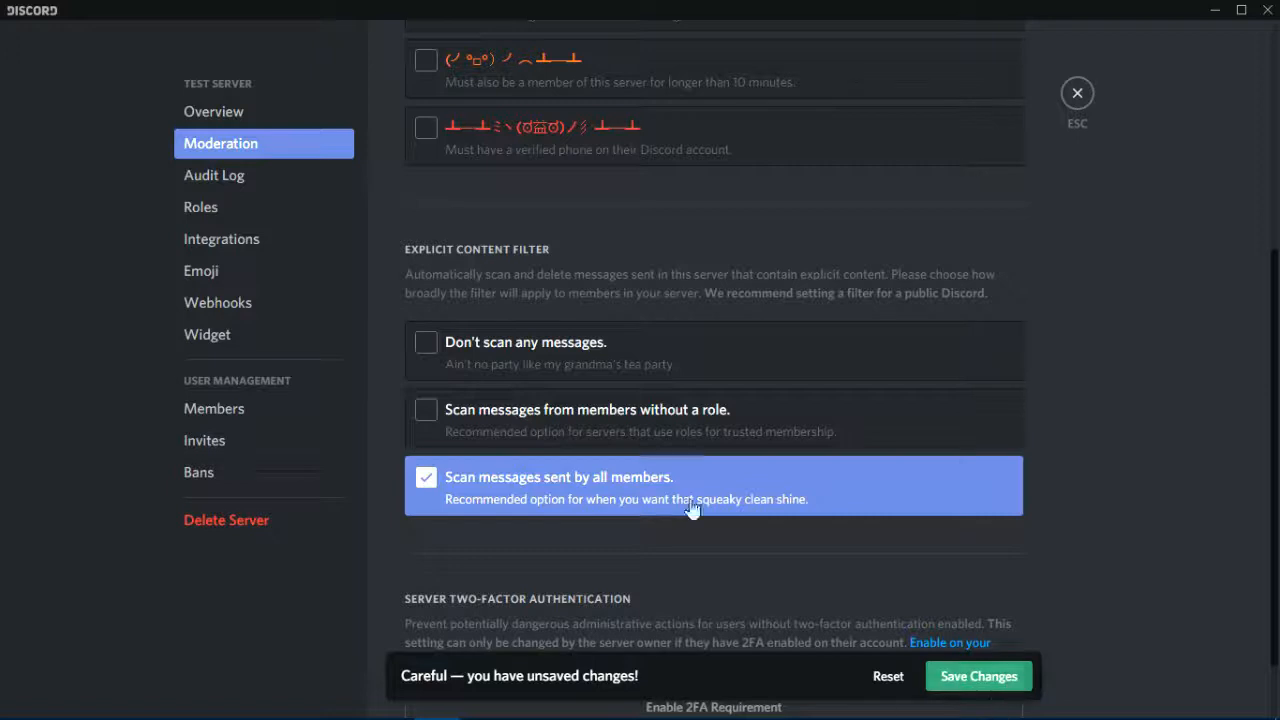
click(995, 686)
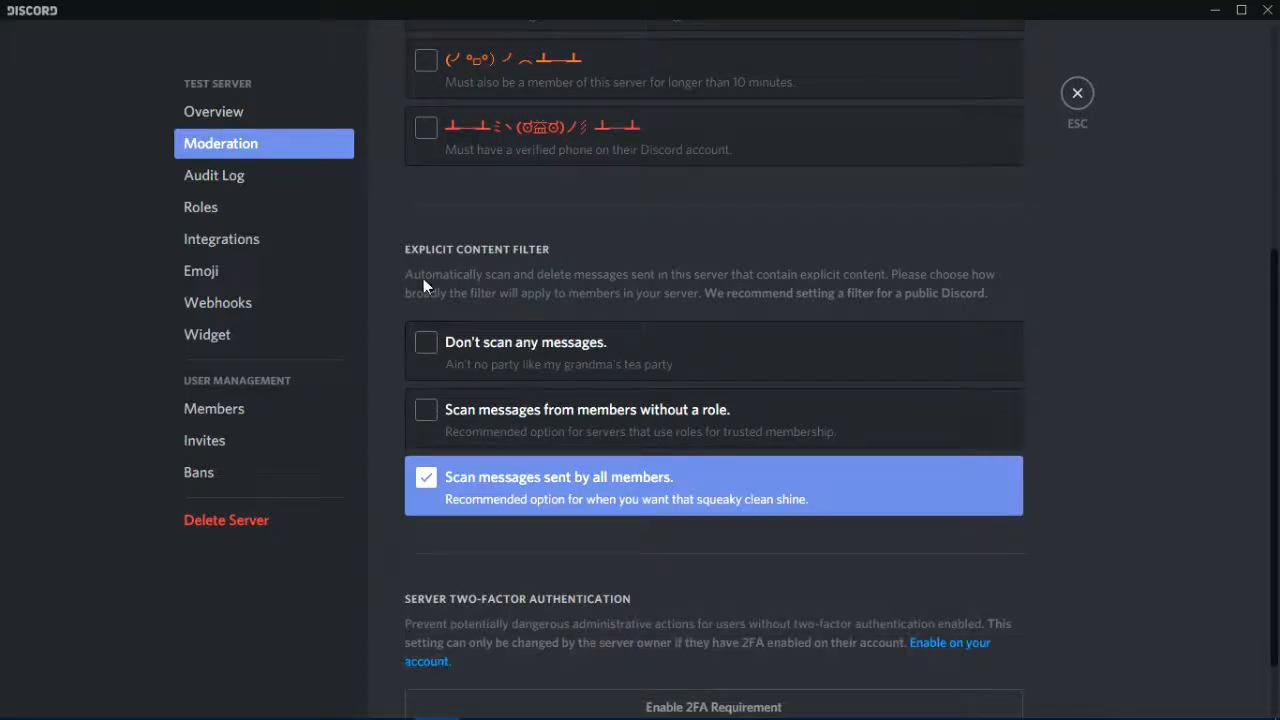
scroll(440, 290, down, 1)
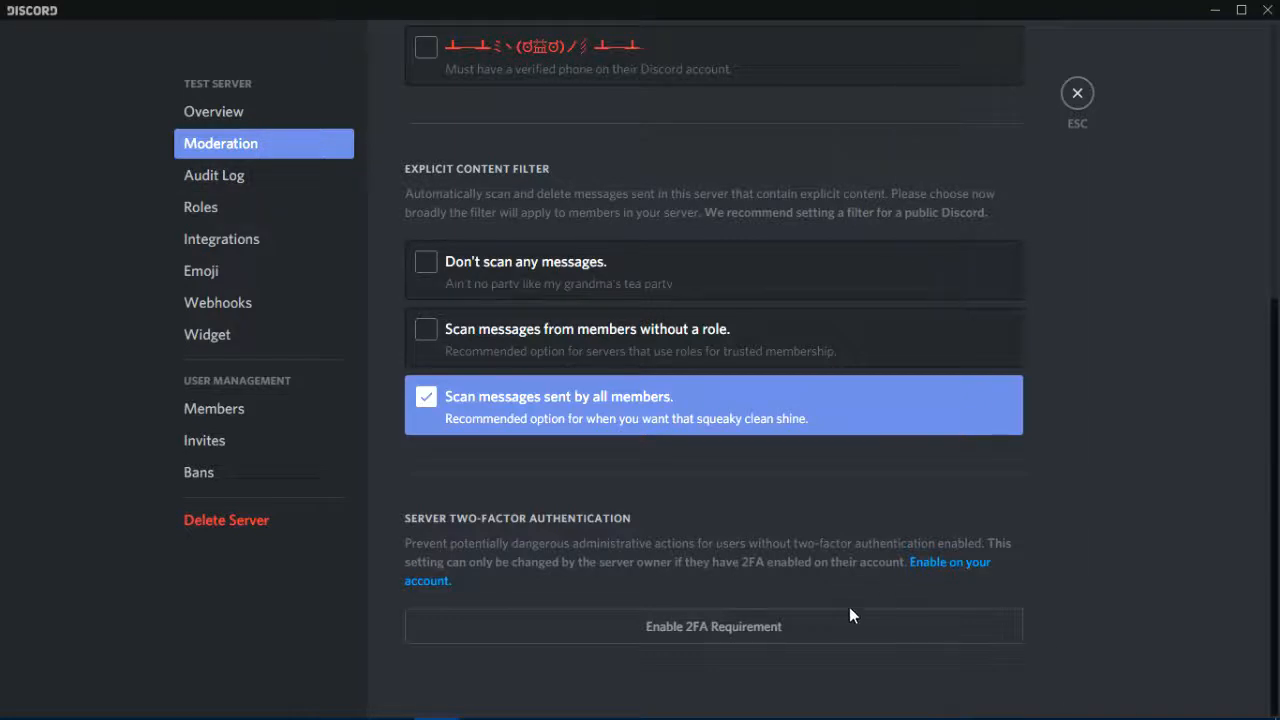
Examine the invite creation entry in the audit log and the server's list of active invites, and leave the server settings
click(336, 188)
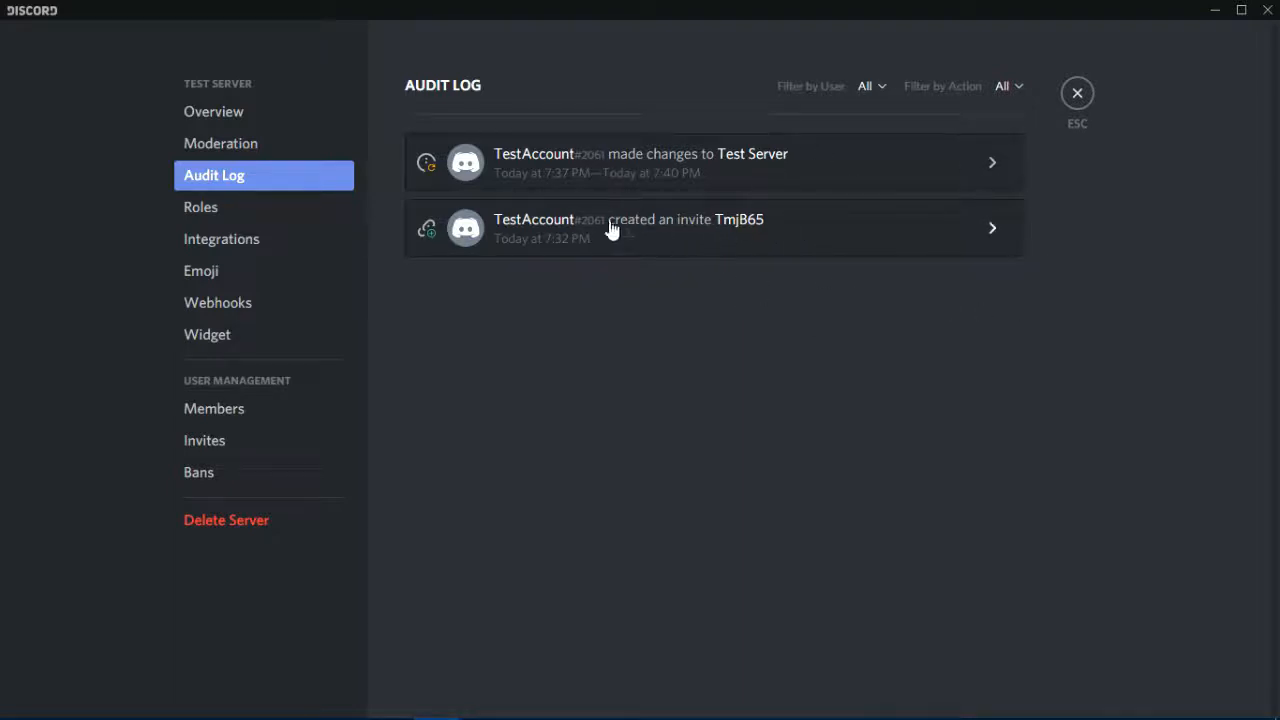
click(705, 230)
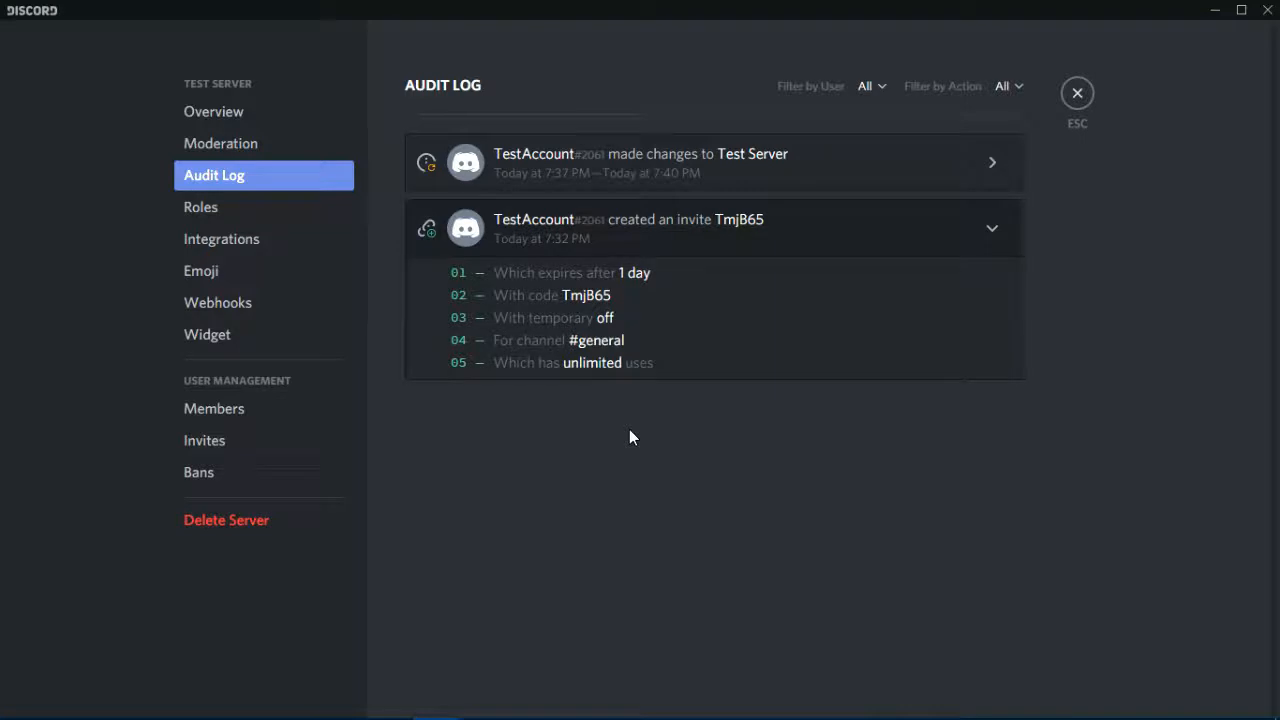
click(966, 237)
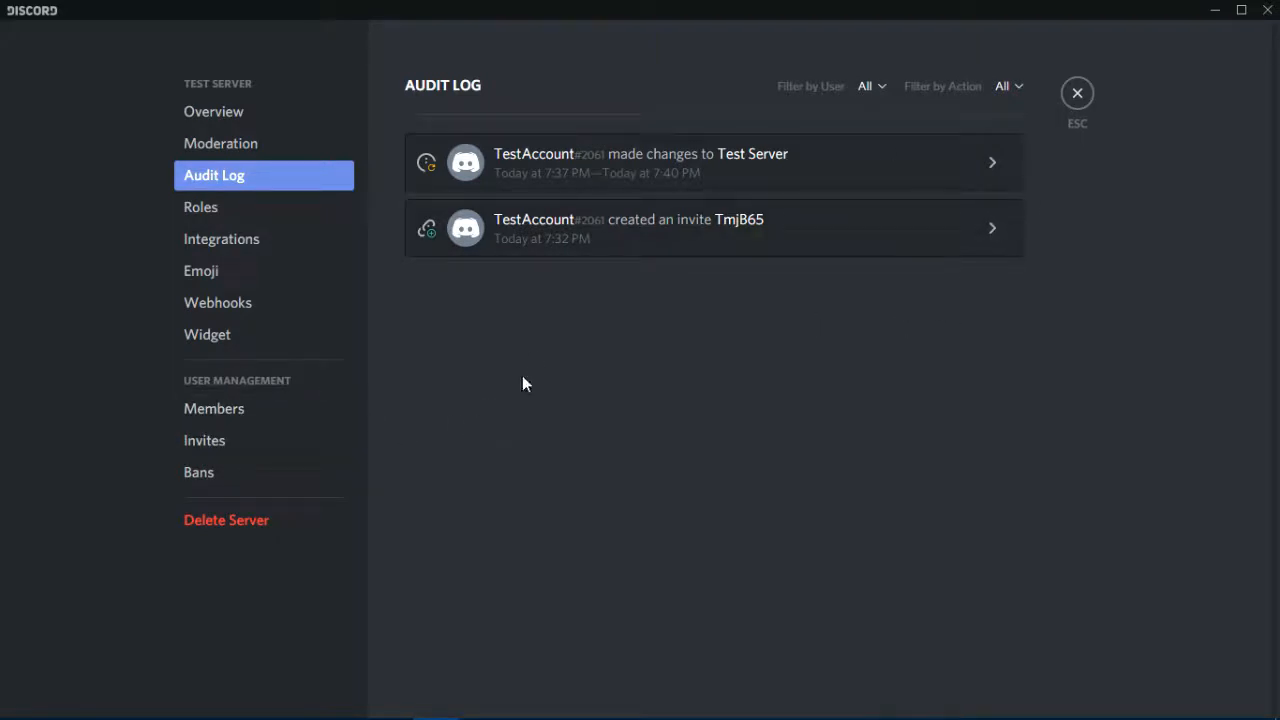
click(268, 448)
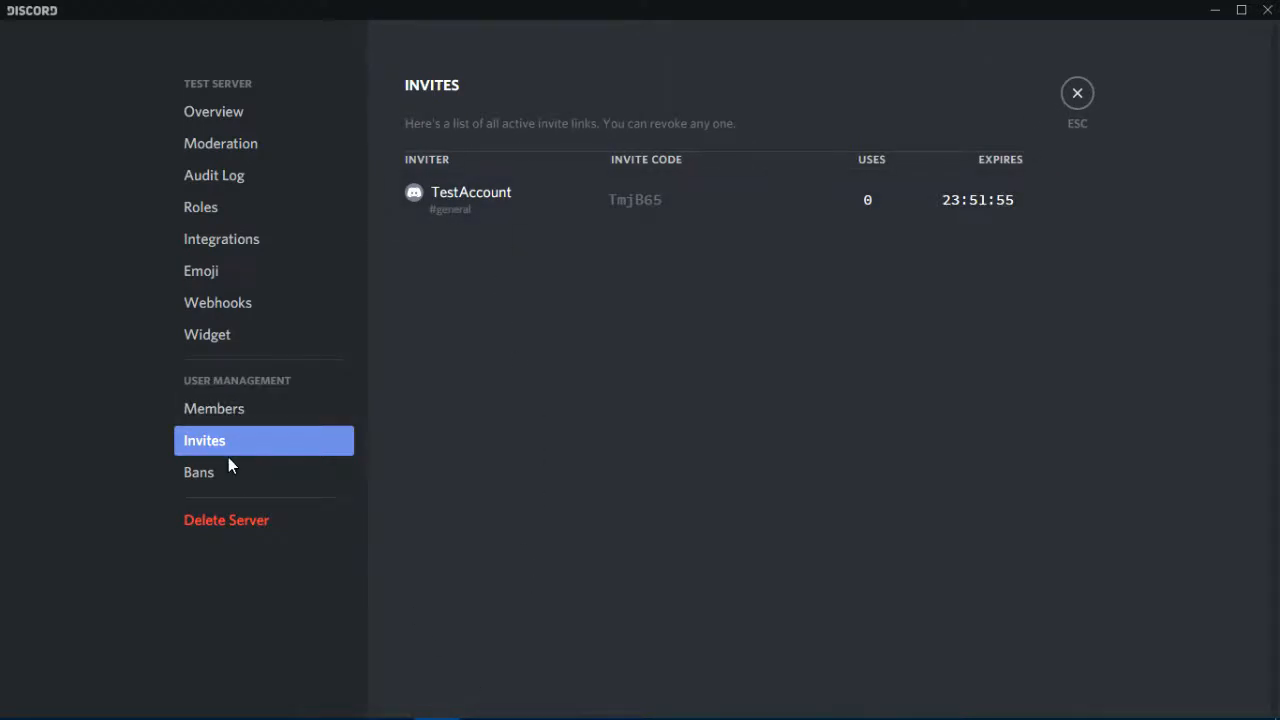
click(1075, 100)
Generate a new Test Server invite link that never expires and is limited to 25 uses
click(264, 78)
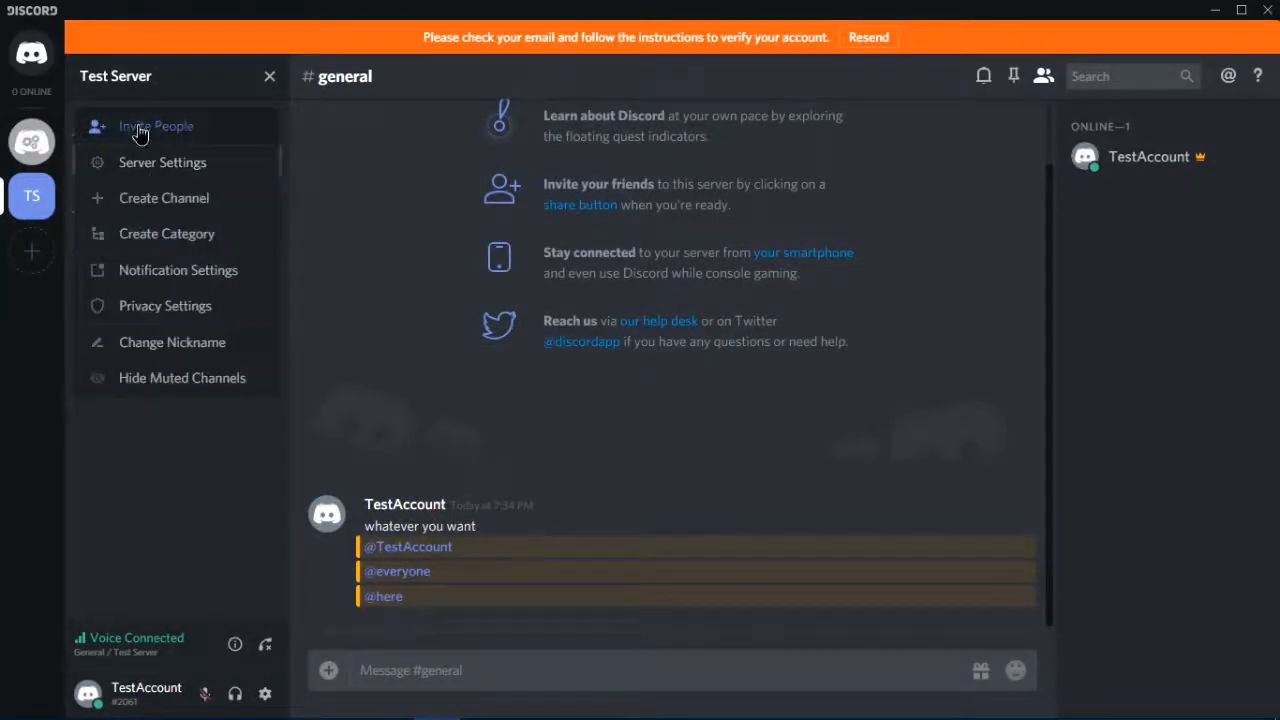
click(231, 128)
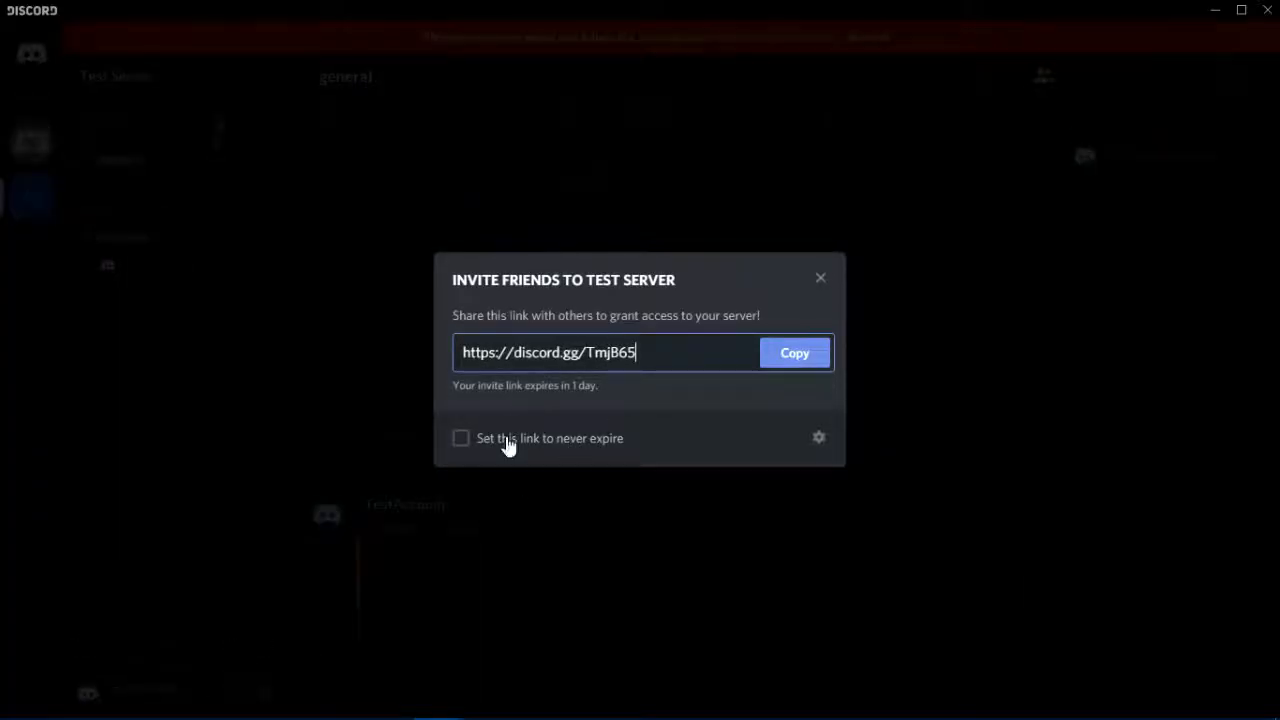
click(600, 440)
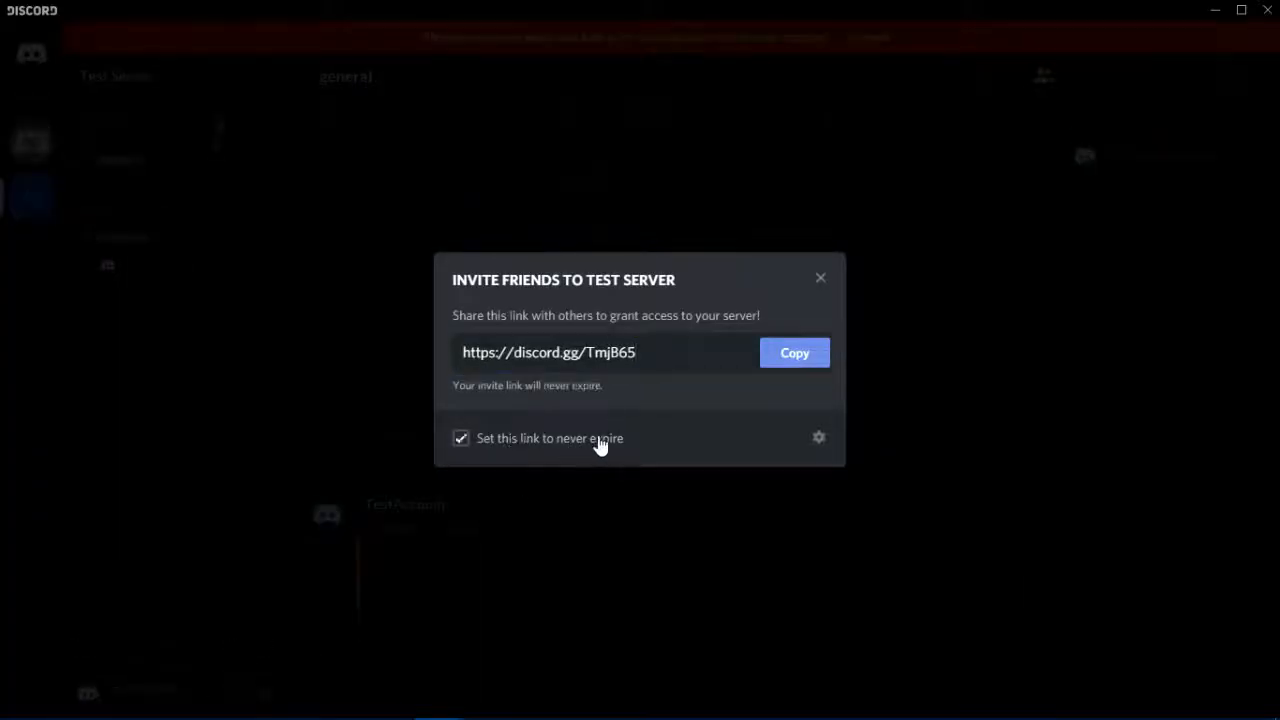
click(819, 439)
click(614, 360)
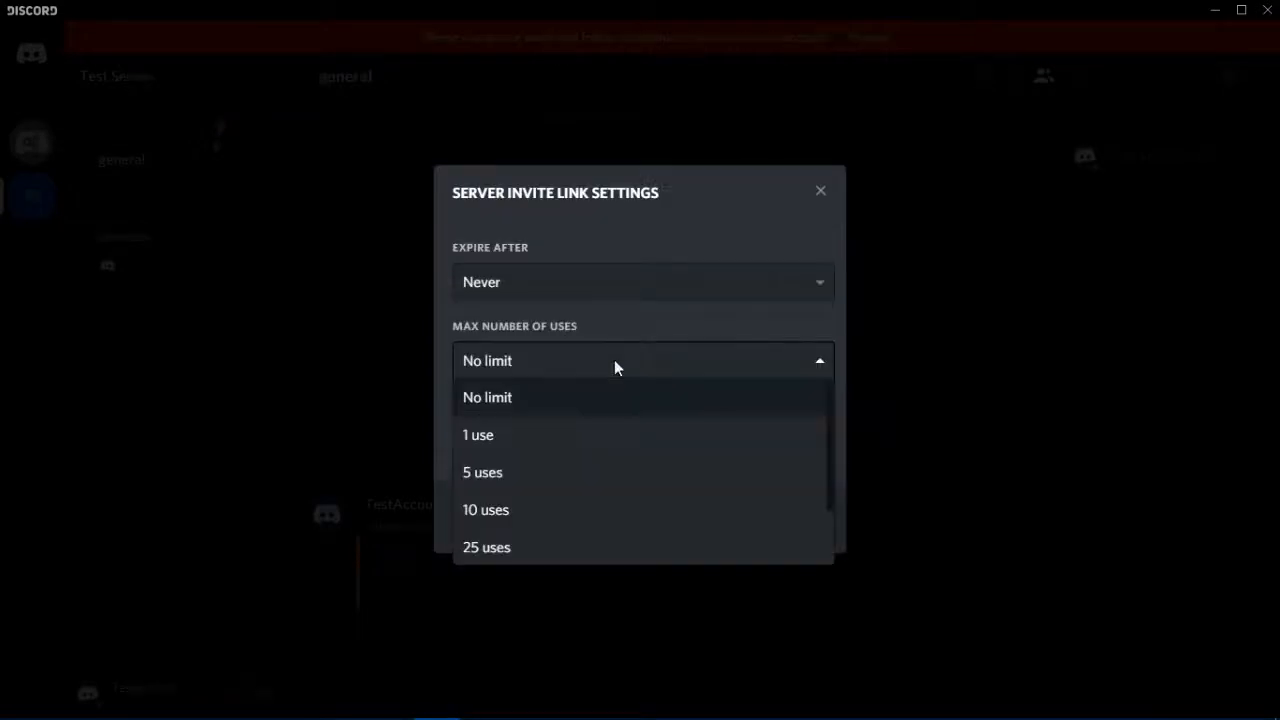
scroll(585, 520, down, 1)
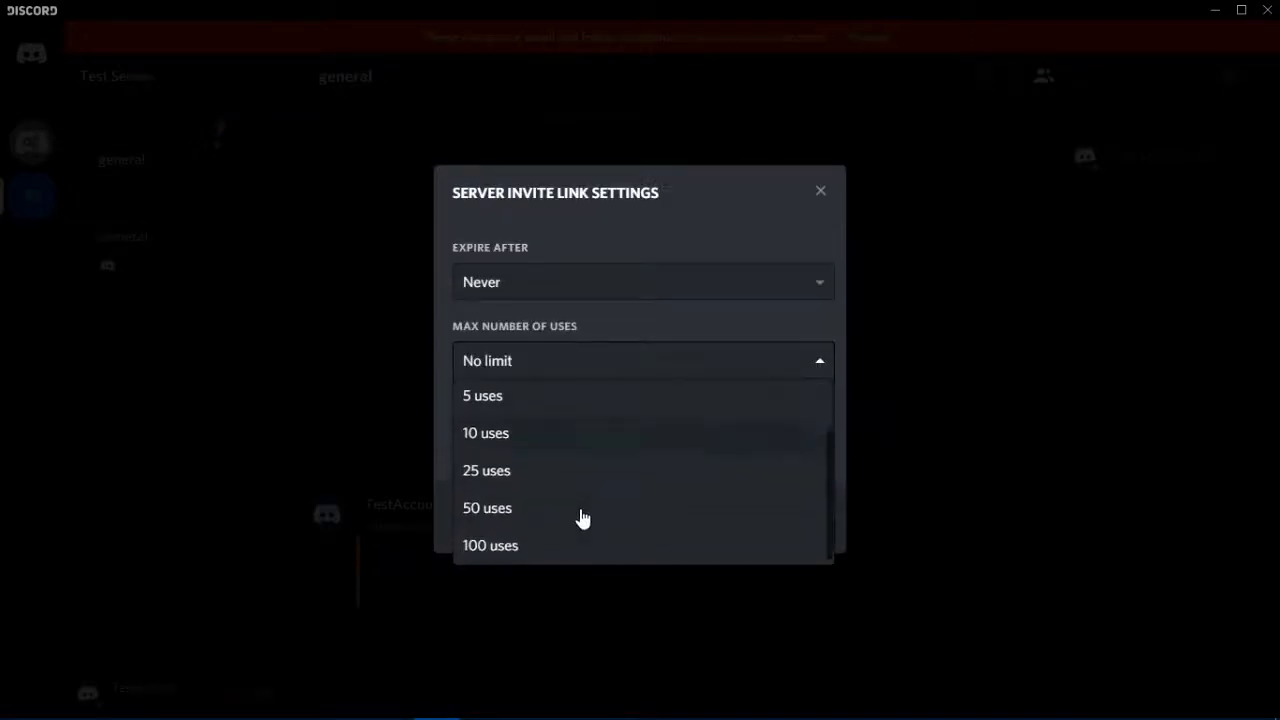
click(474, 470)
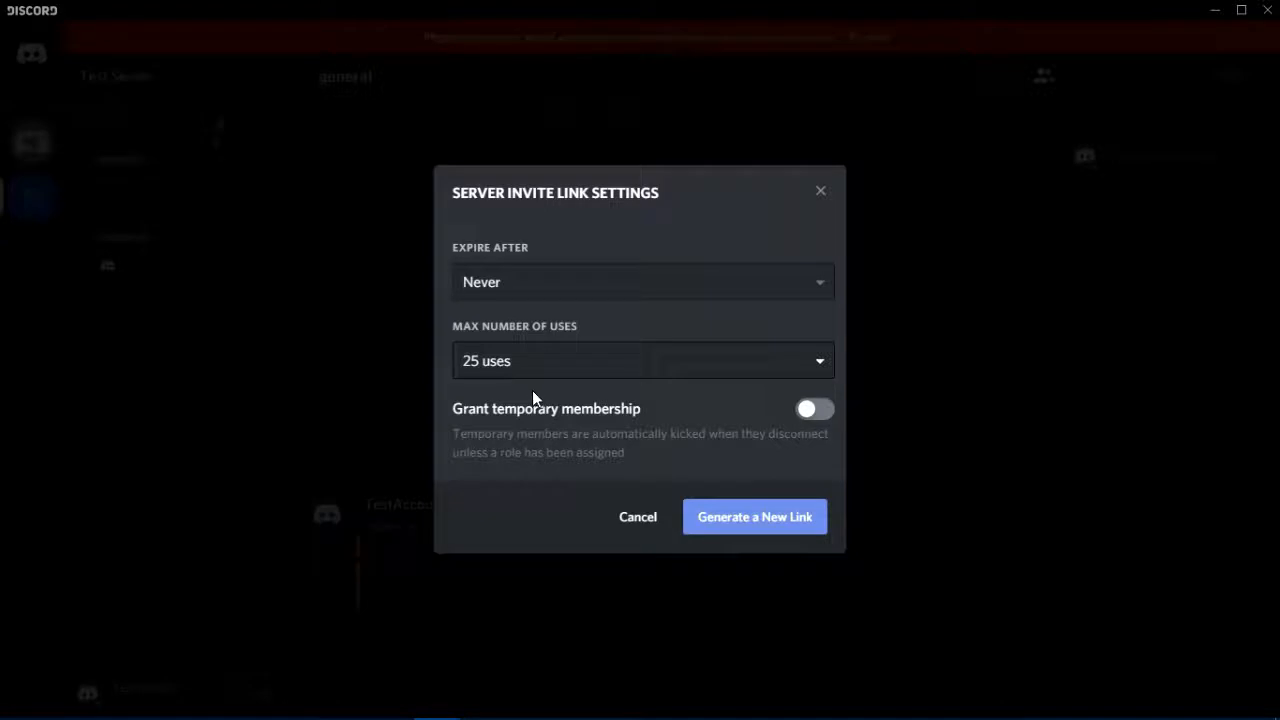
click(728, 515)
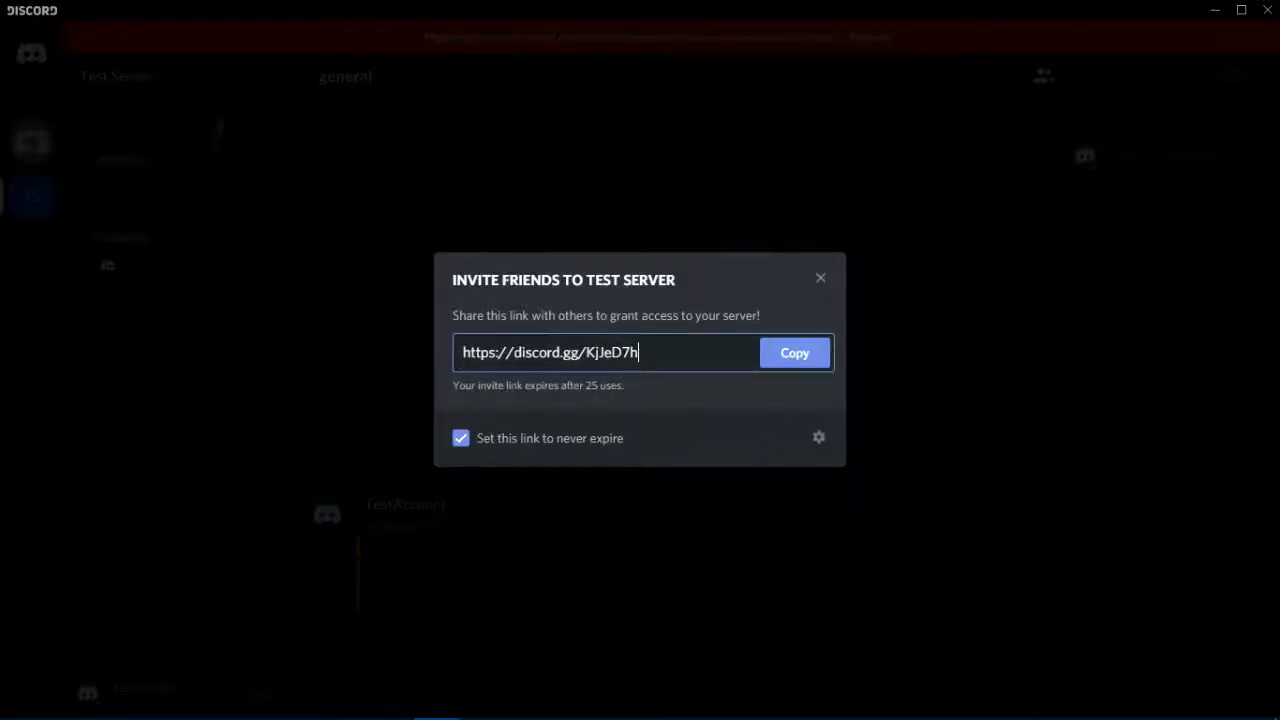
drag(648, 352, 455, 372)
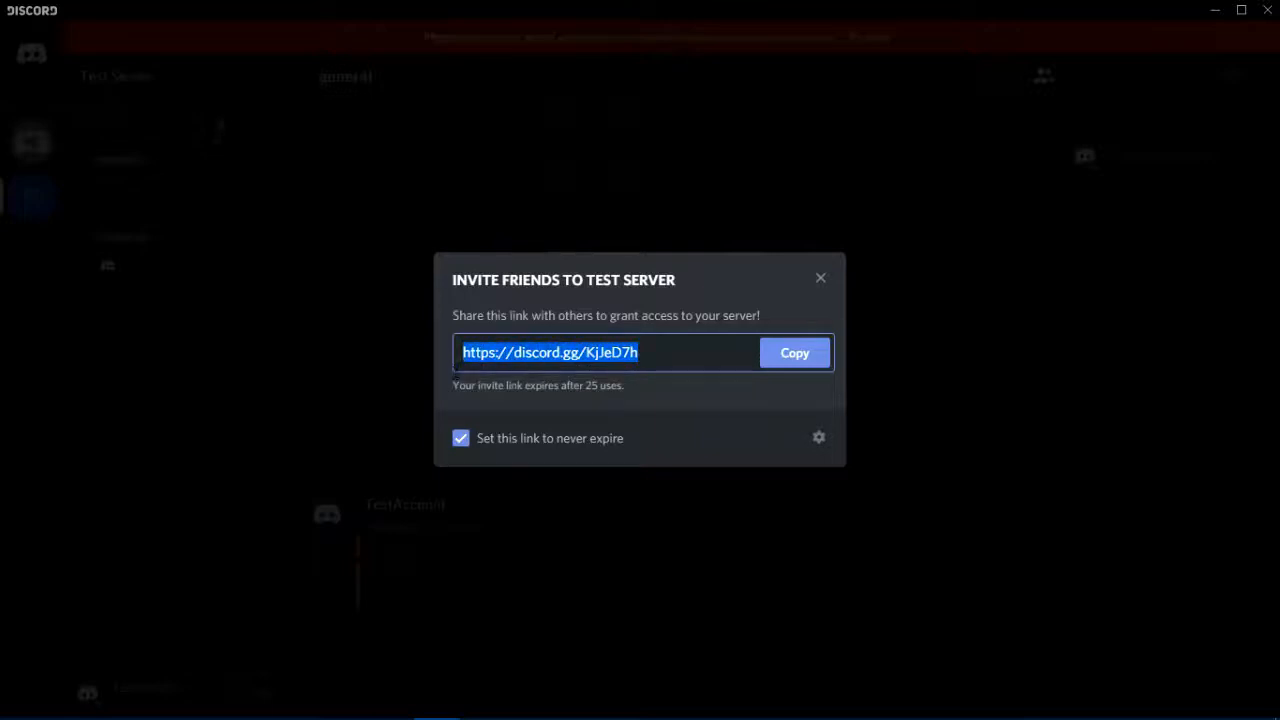
click(916, 248)
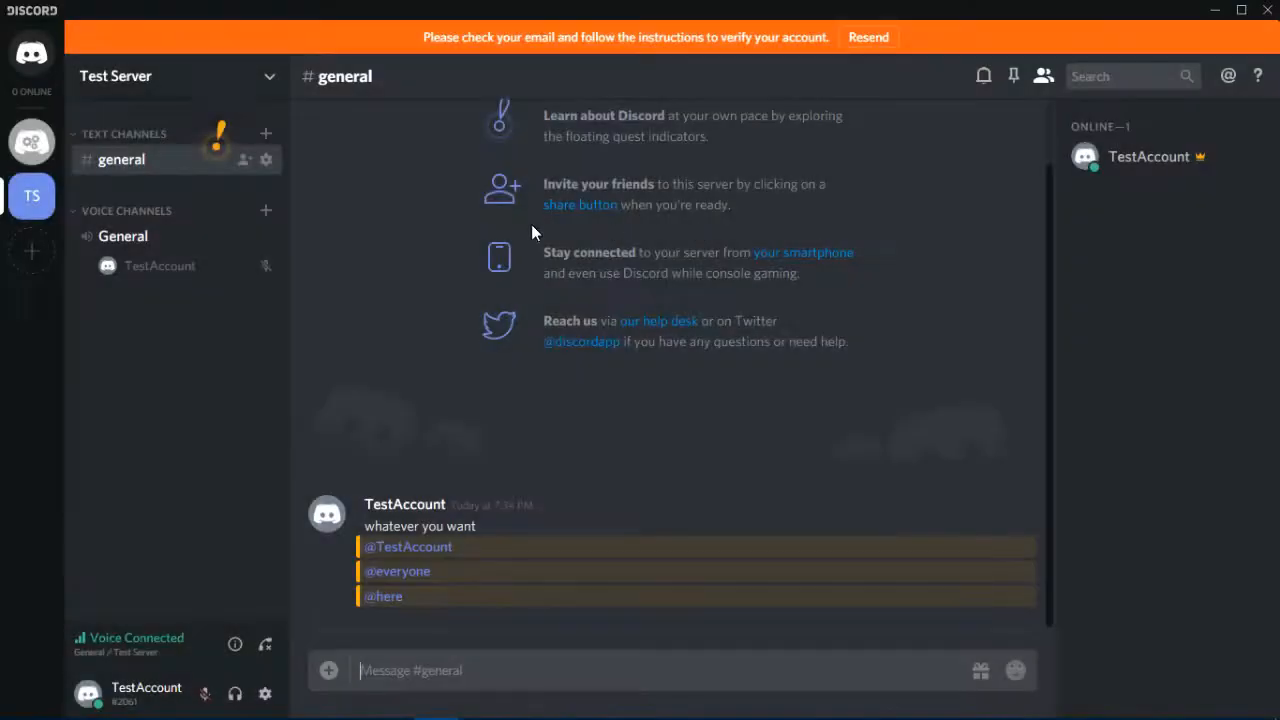
Reopen Test Server's settings and examine the Roles, Integrations, Emoji and Webhooks pages
click(240, 95)
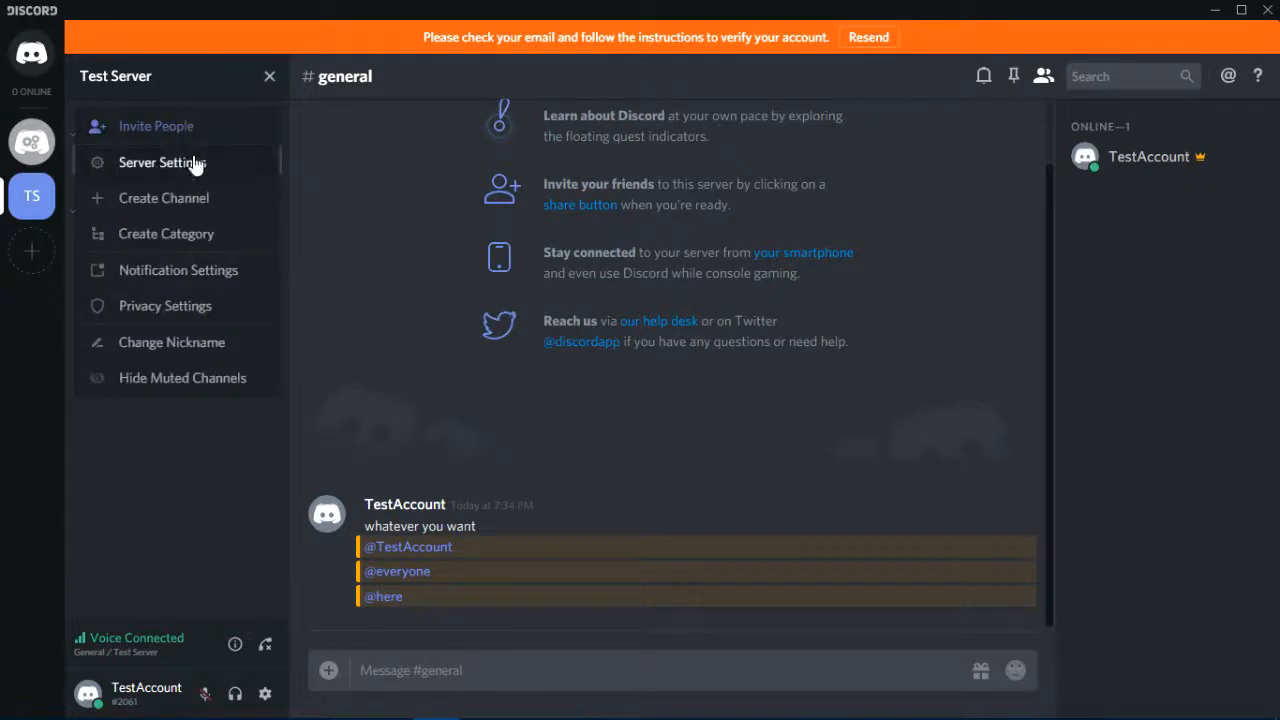
click(194, 163)
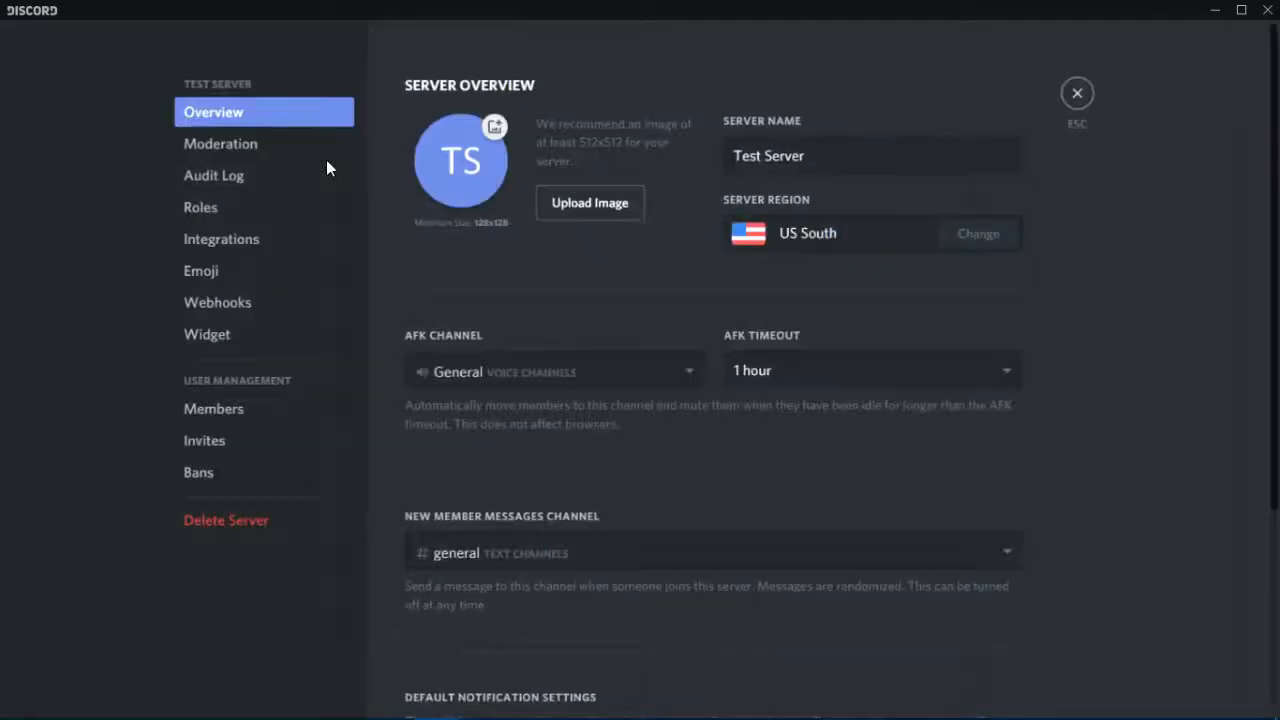
click(229, 205)
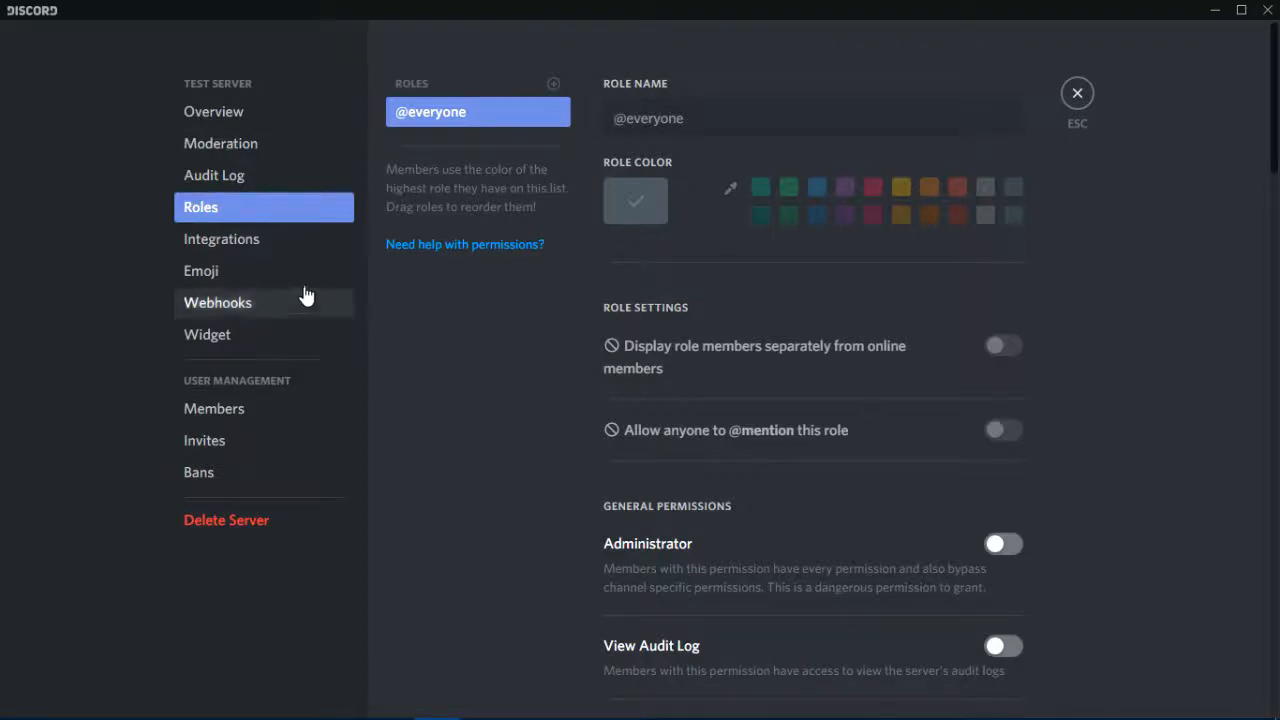
click(282, 249)
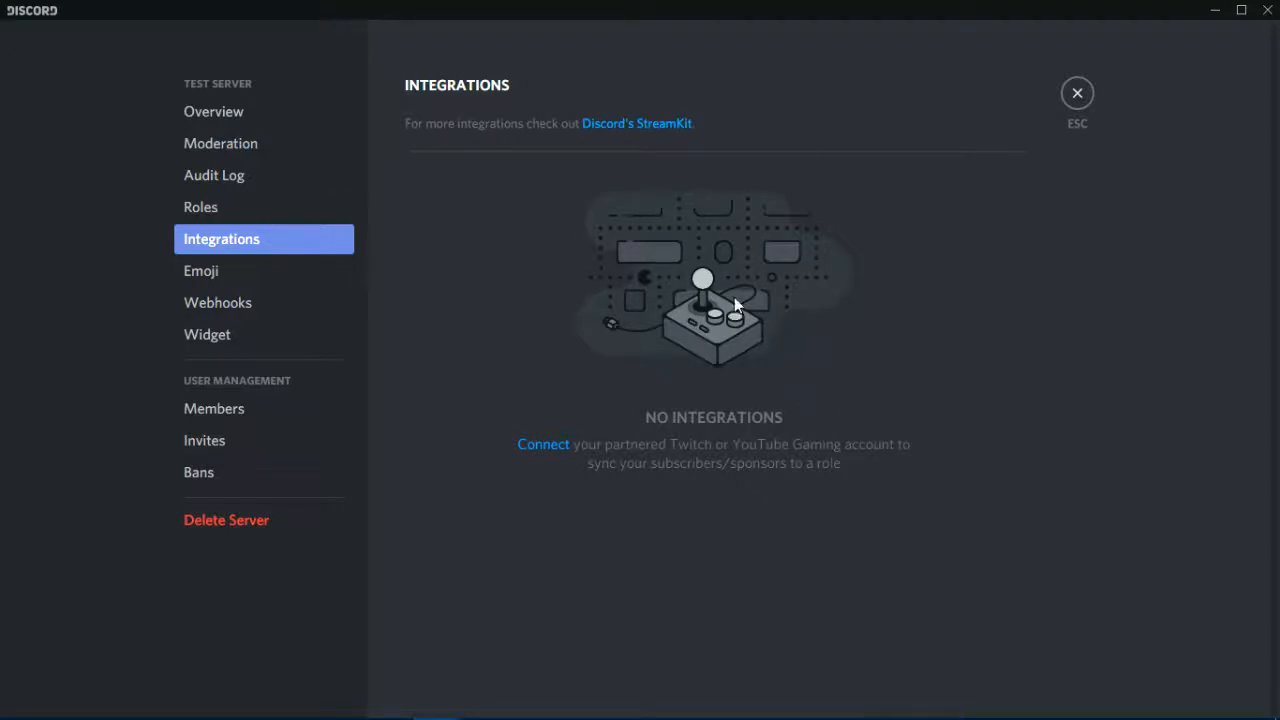
click(277, 285)
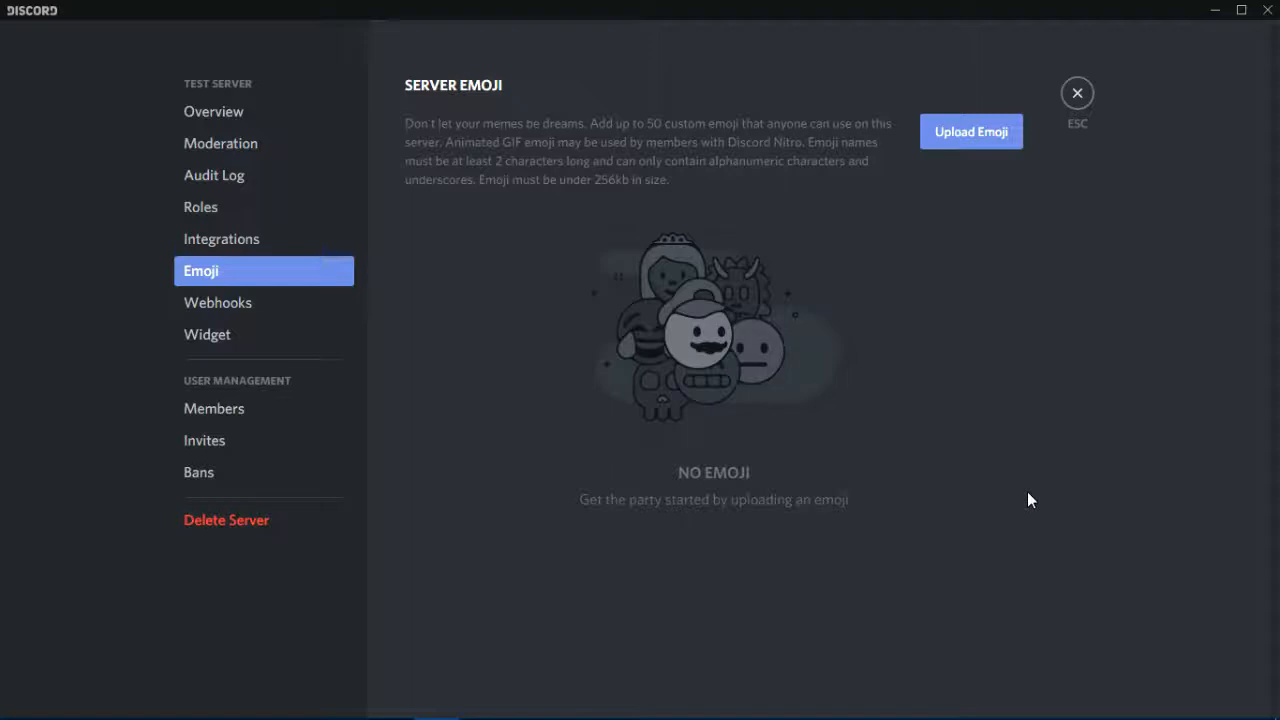
click(287, 303)
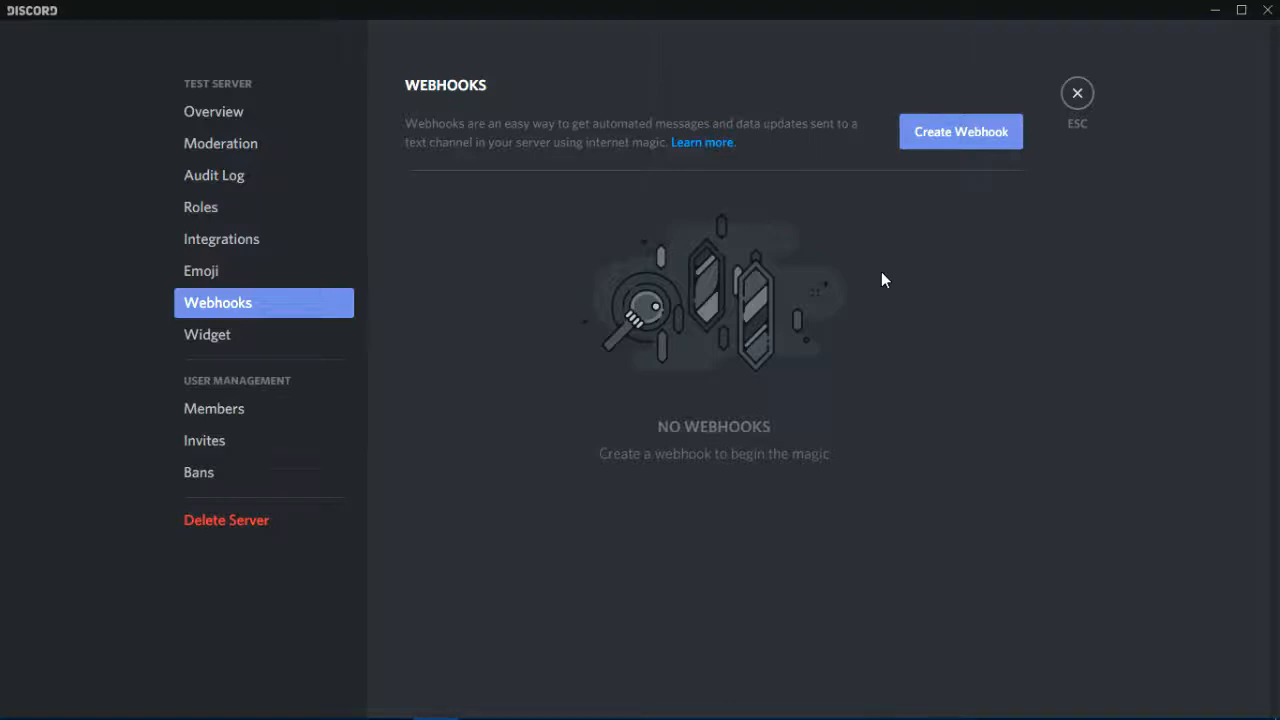
Examine the server widget settings, including the instant invite channel, server ID and premade widget
click(221, 348)
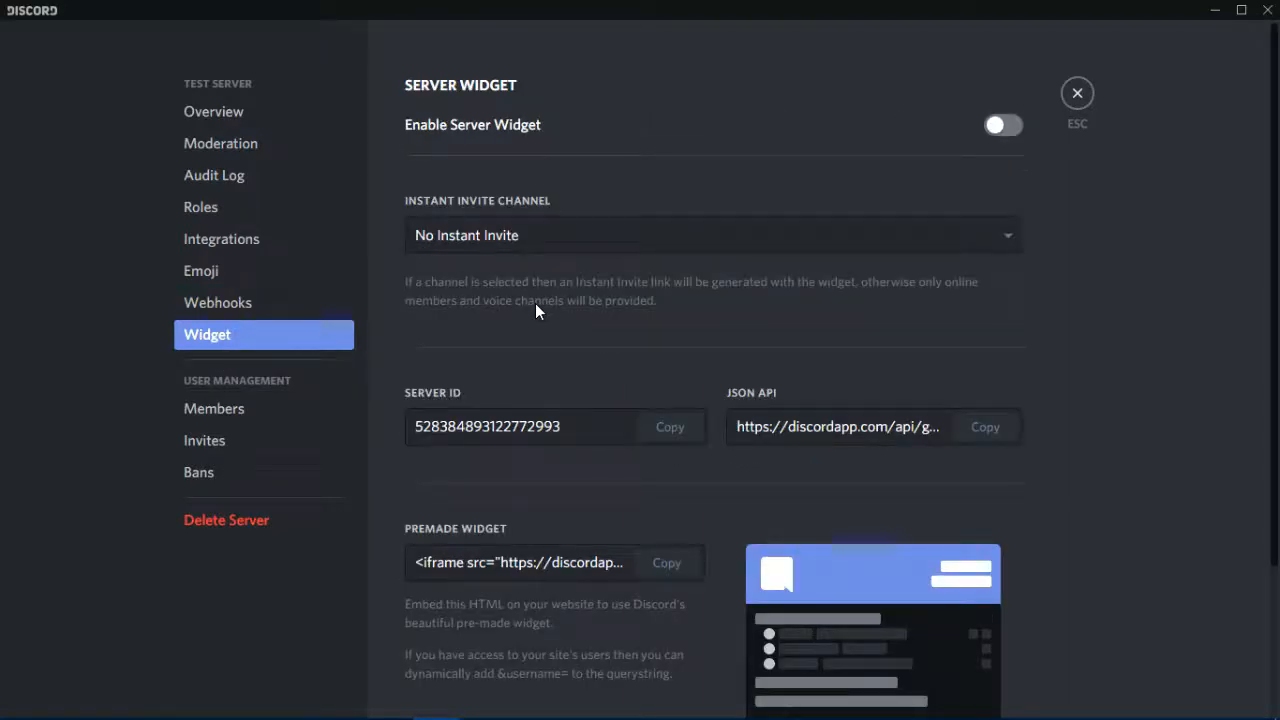
scroll(409, 366, down, 3)
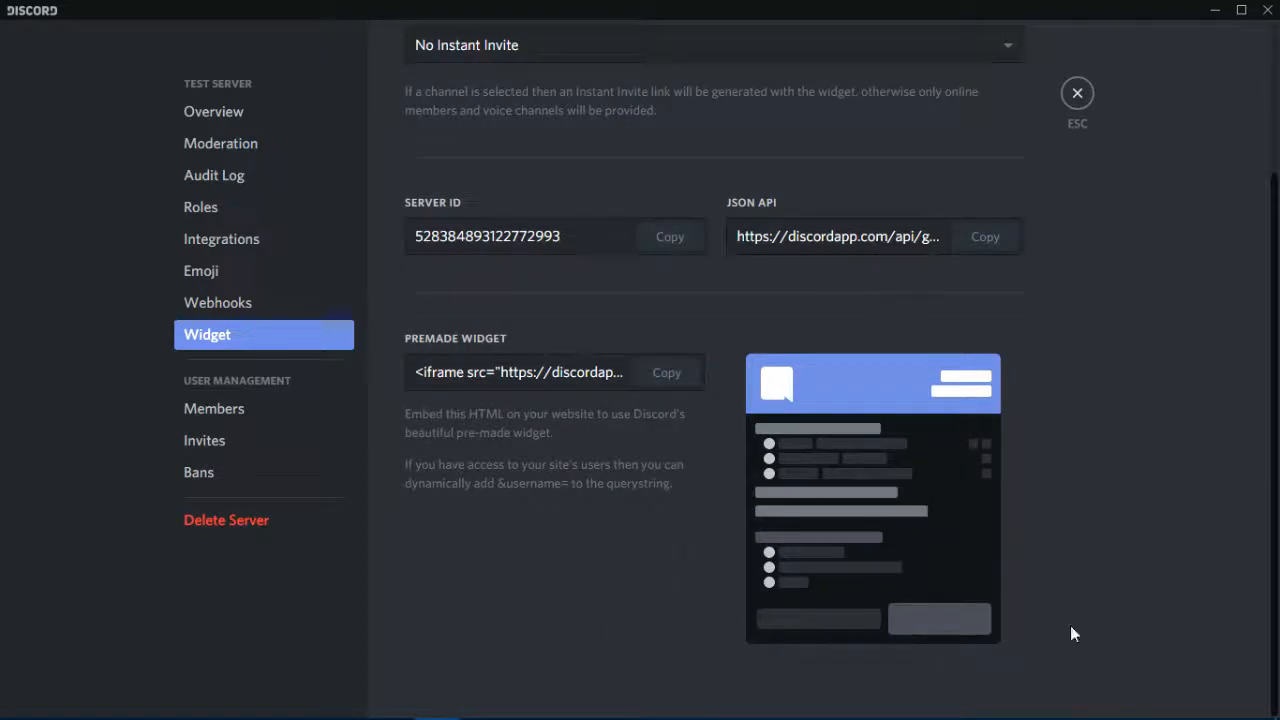
scroll(590, 460, up, 3)
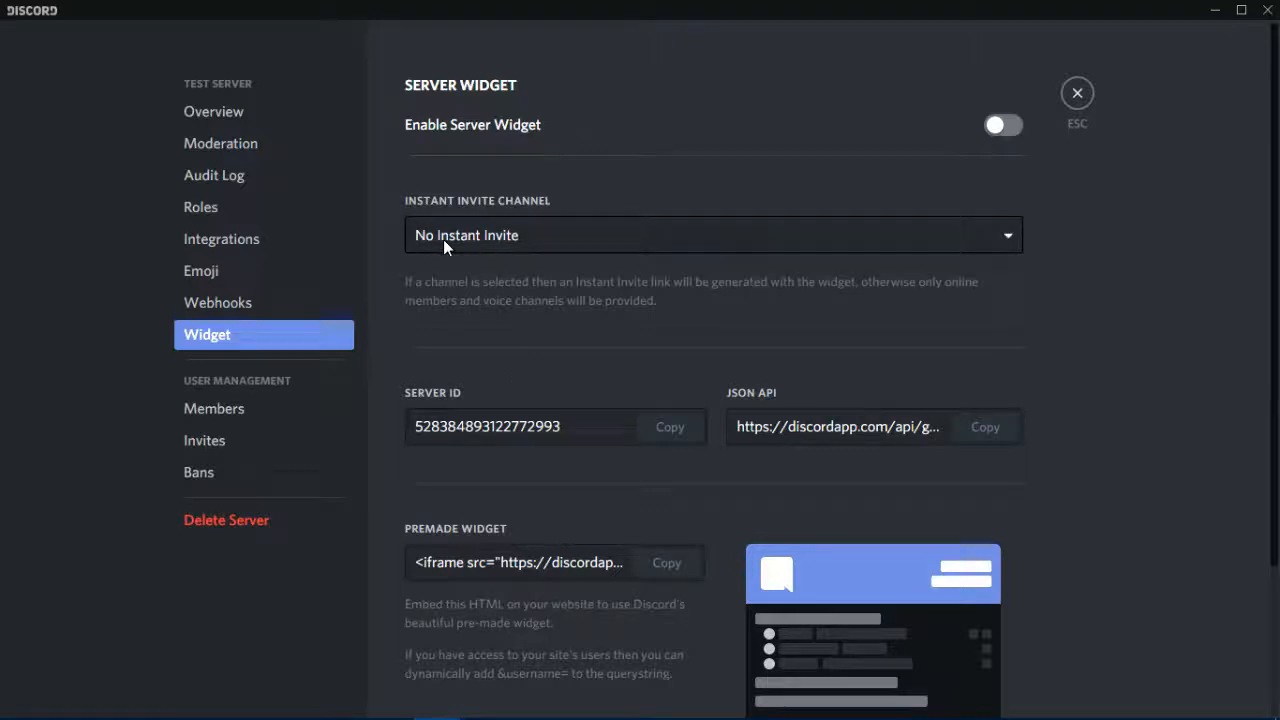
Examine the server's member list, including the option to add a role to a member and the display role filter
click(248, 406)
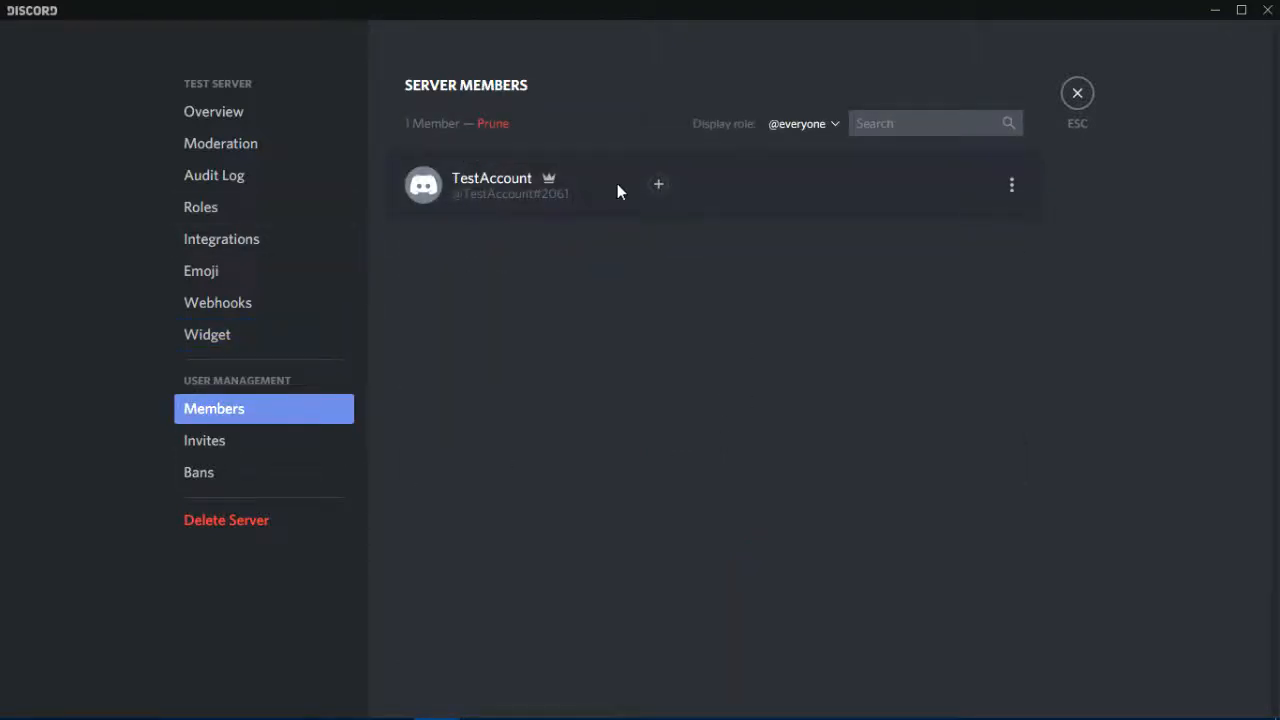
click(658, 184)
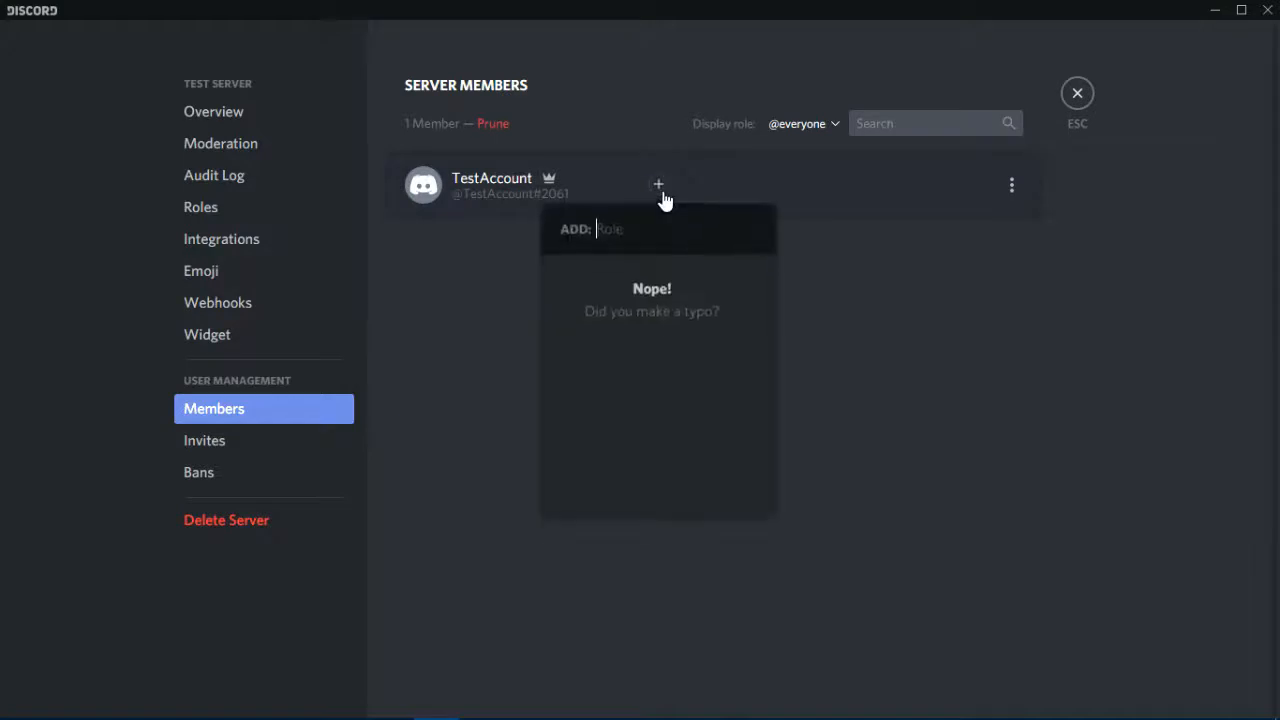
click(881, 323)
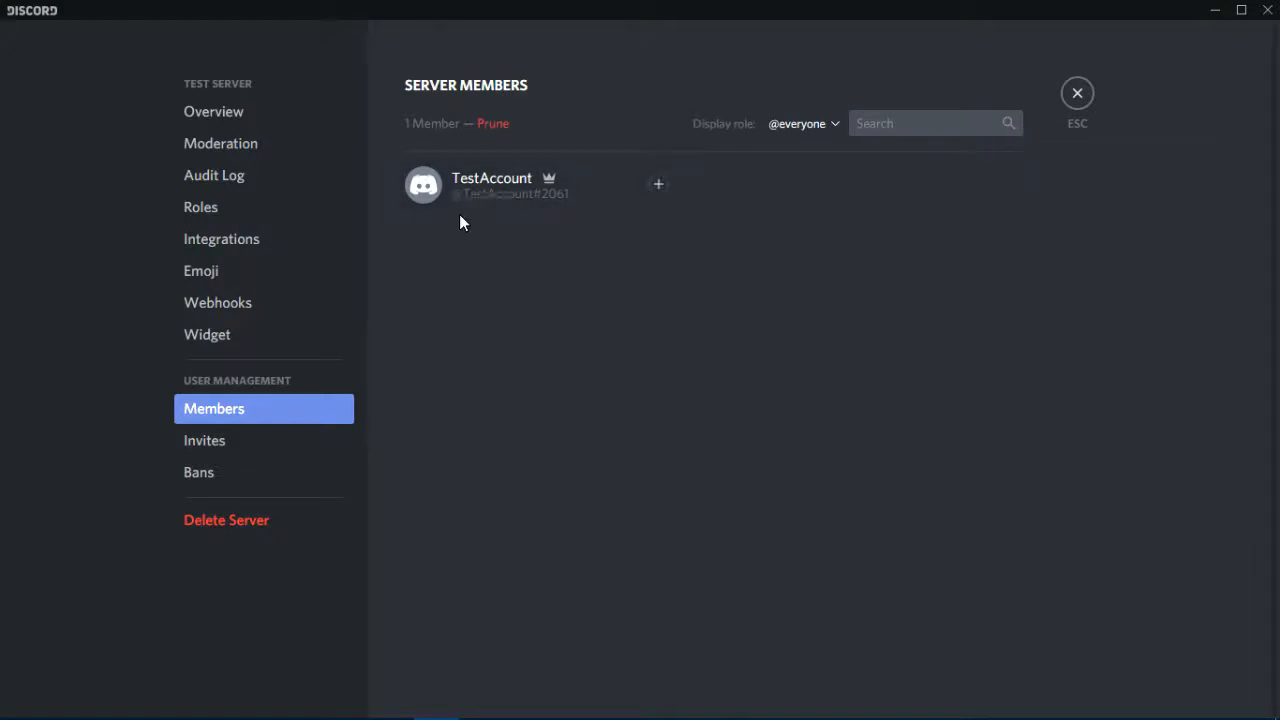
drag(453, 172, 570, 195)
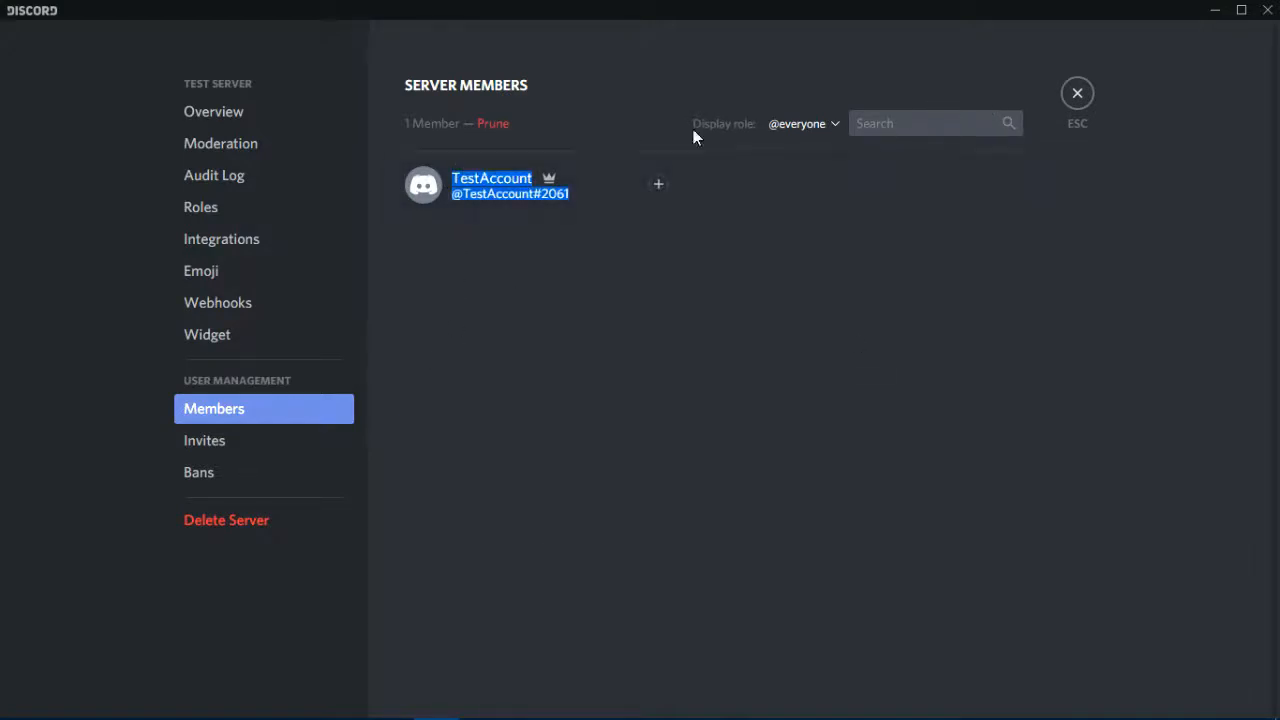
click(627, 298)
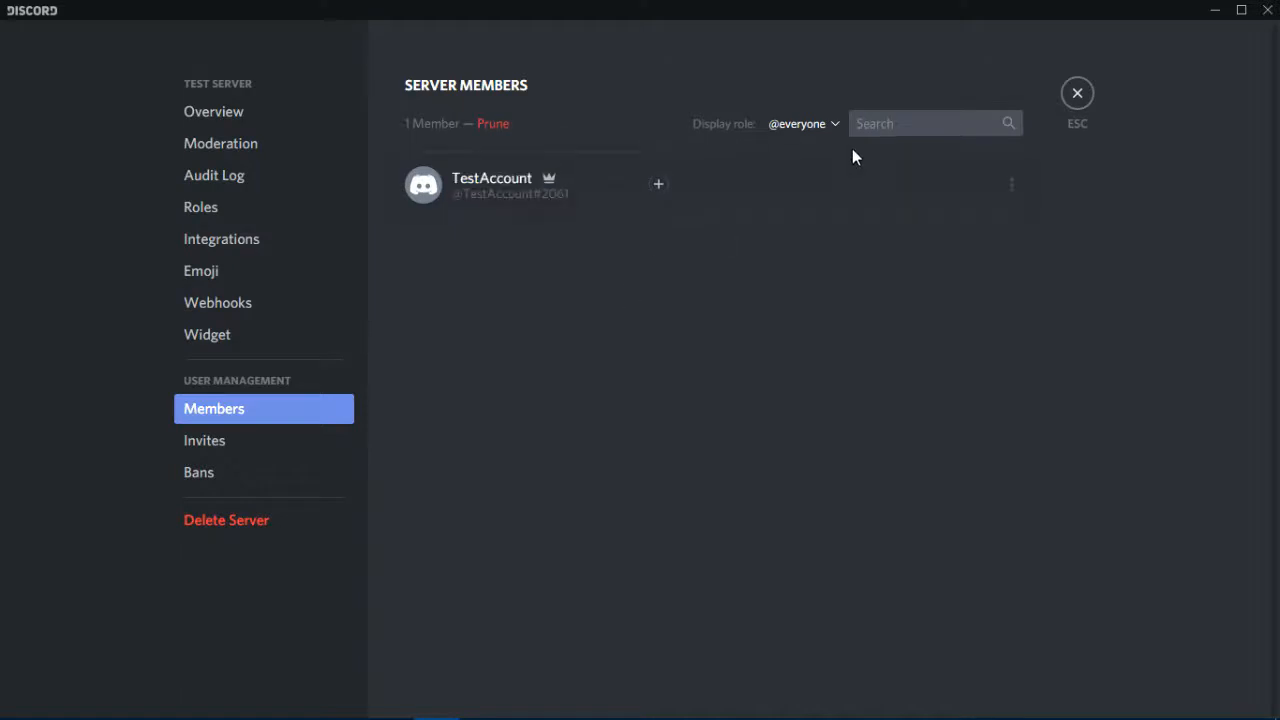
click(801, 128)
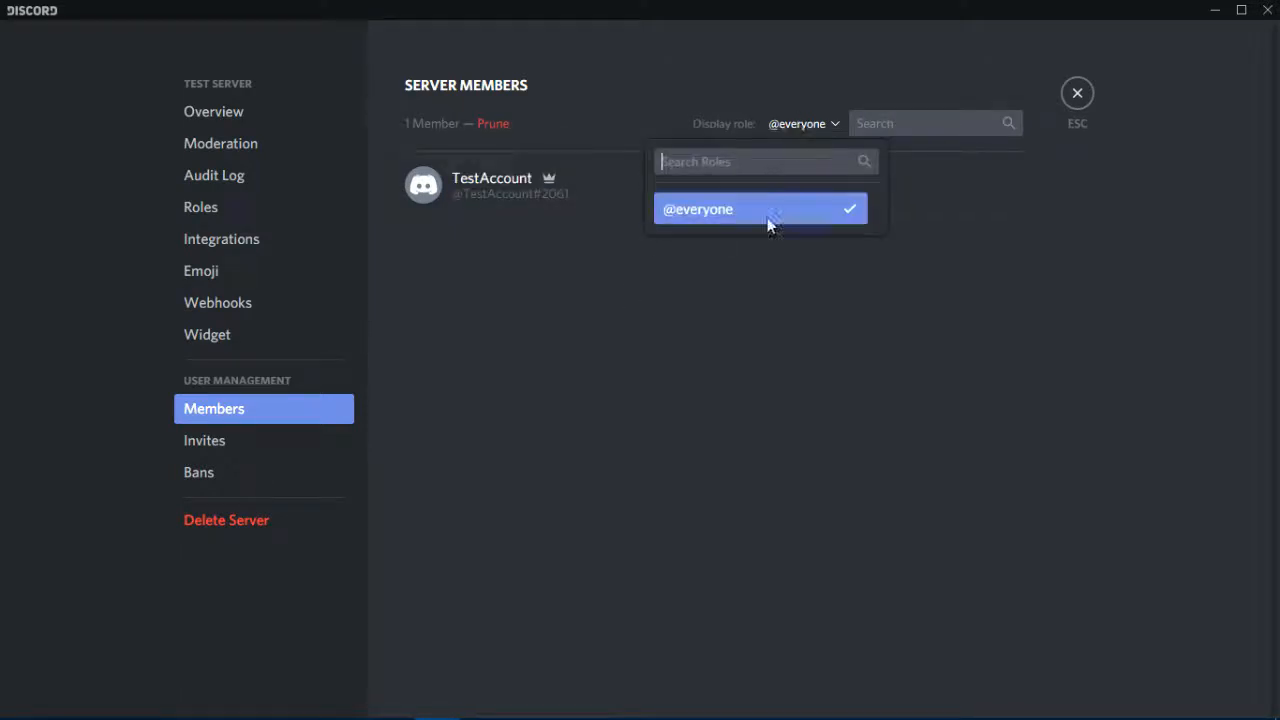
Search the server members for "test" and for "hello", and clear the search
click(910, 125)
text(test)
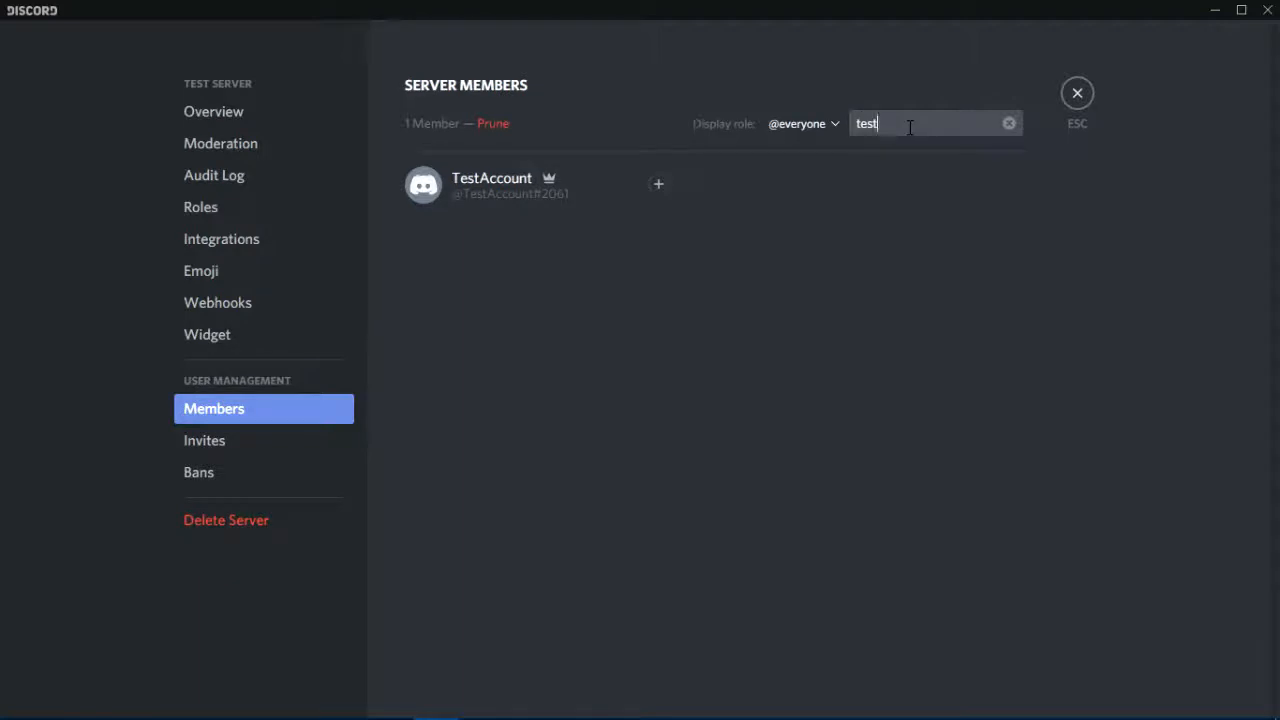
key(BackSpace)
key(BackSpace)
key(BackSpace)
text(hello)
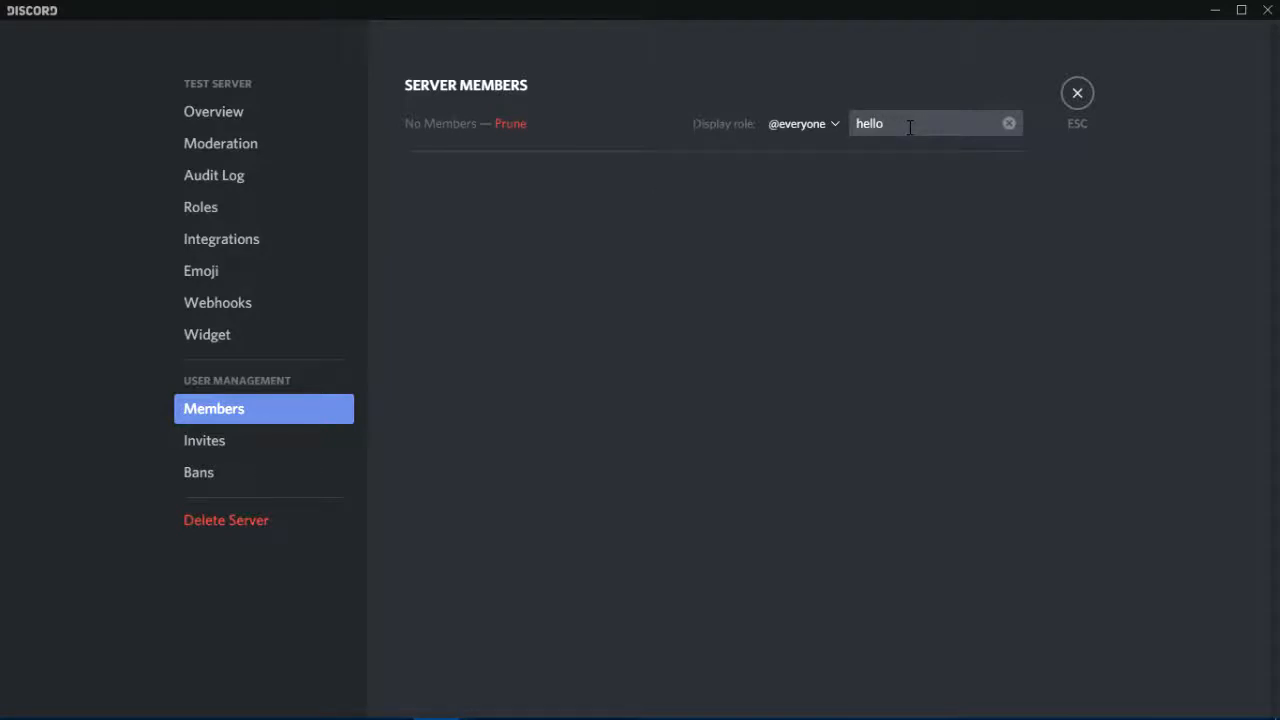
key(BackSpace)
key(BackSpace)
key(BackSpace)
key(BackSpace)
key(BackSpace)
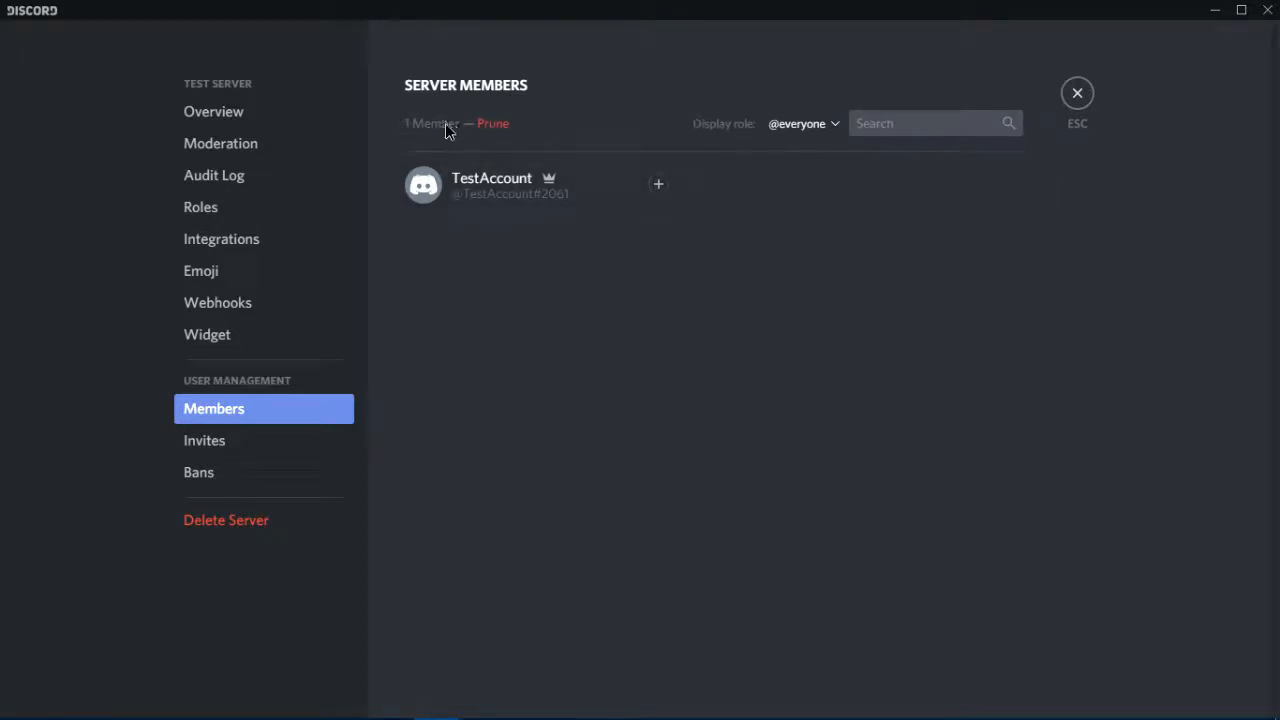
Examine the member pruning options for 1, 7 and 30 days of inactivity, and cancel without pruning
drag(448, 172, 530, 130)
click(503, 126)
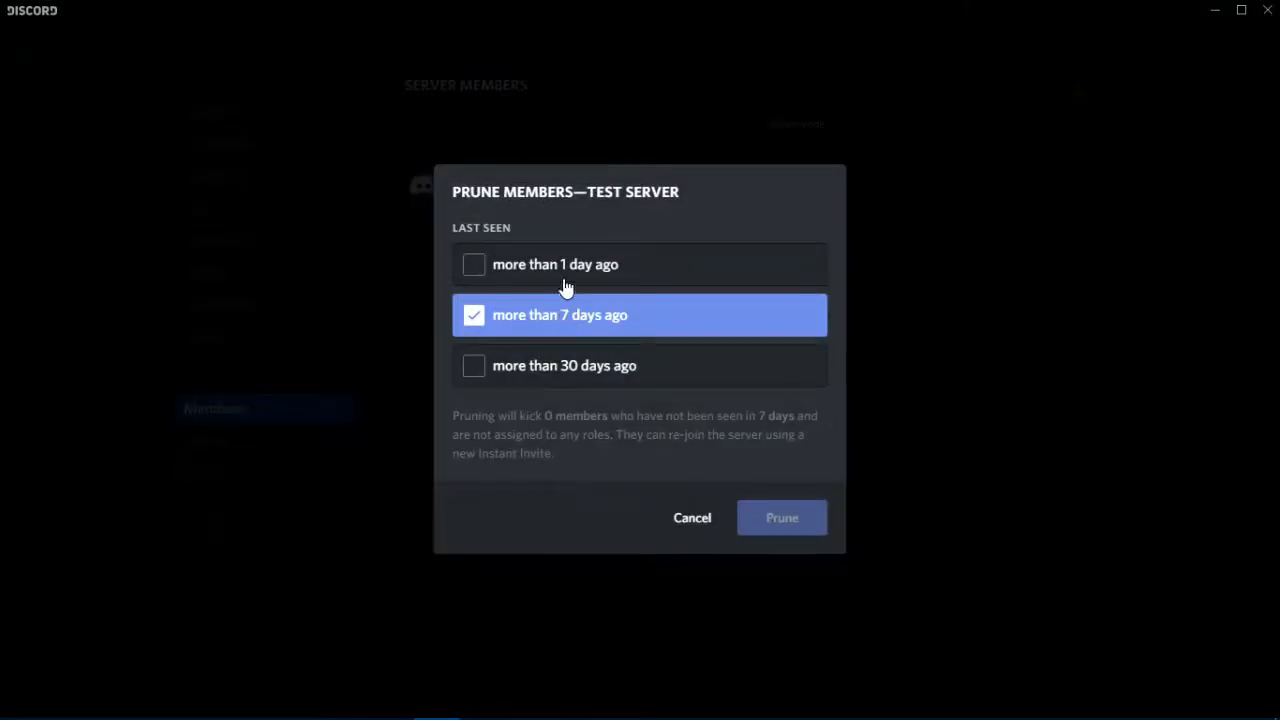
click(536, 276)
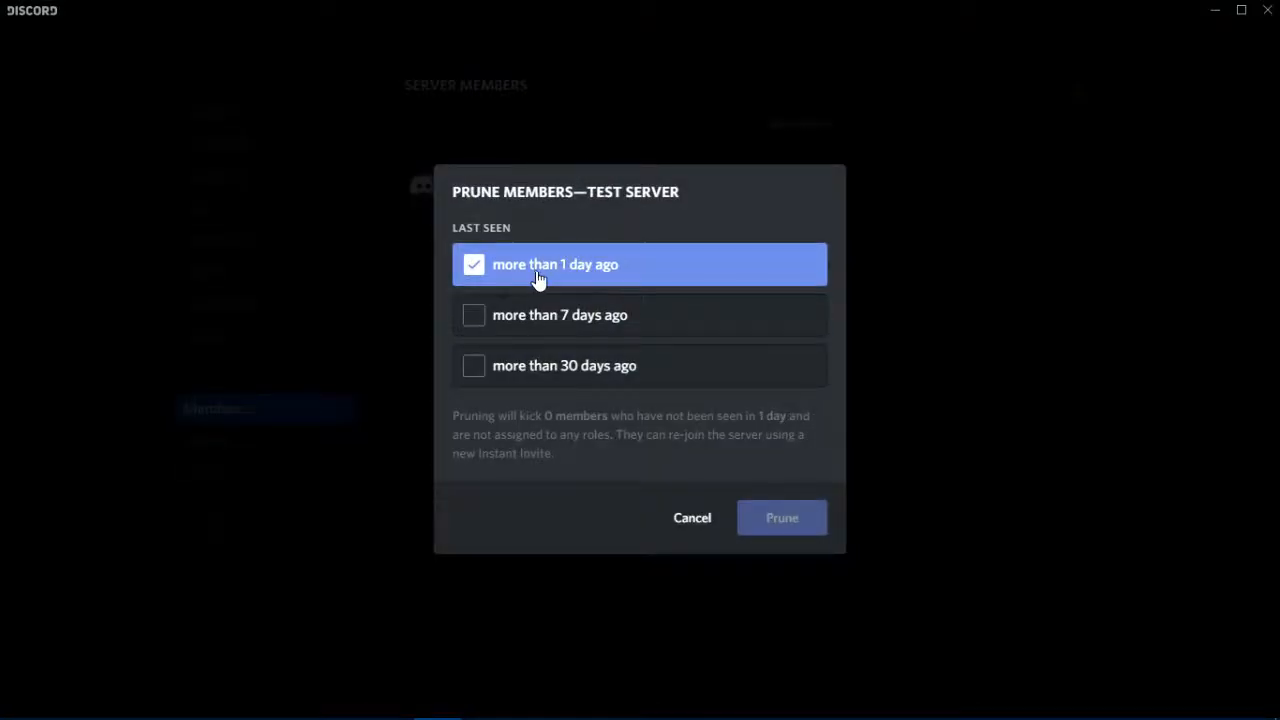
click(513, 325)
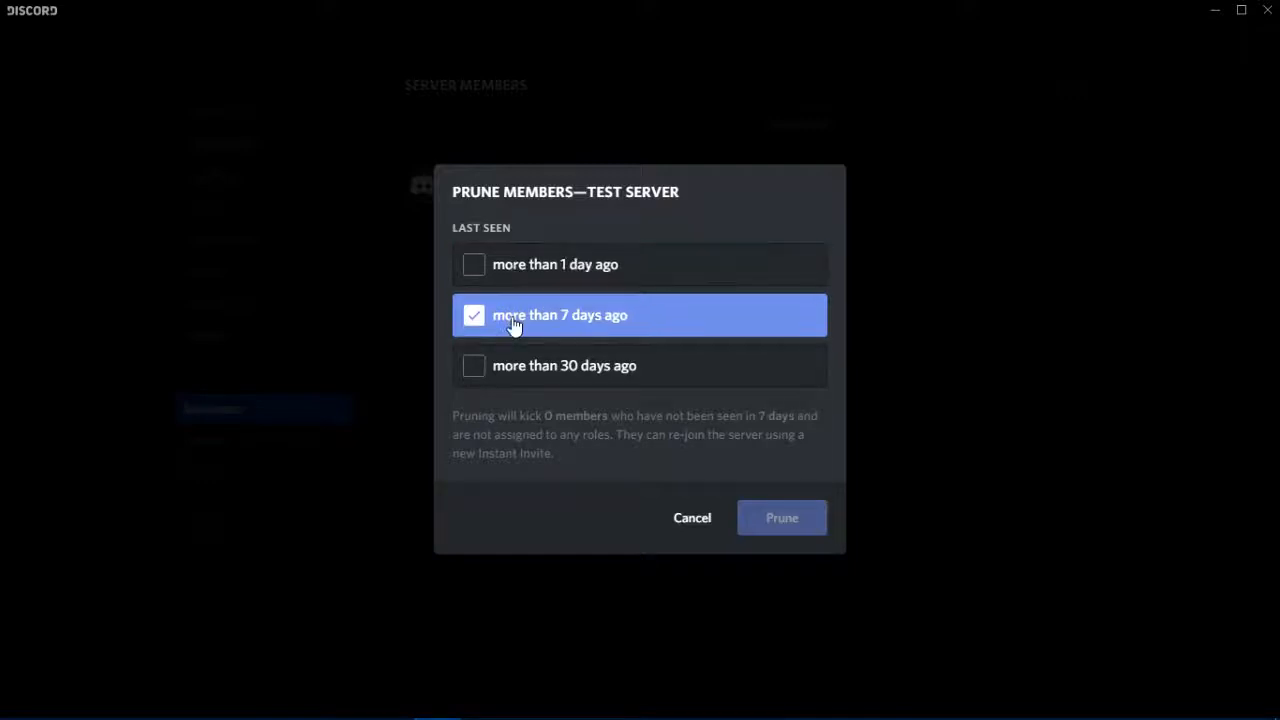
click(508, 367)
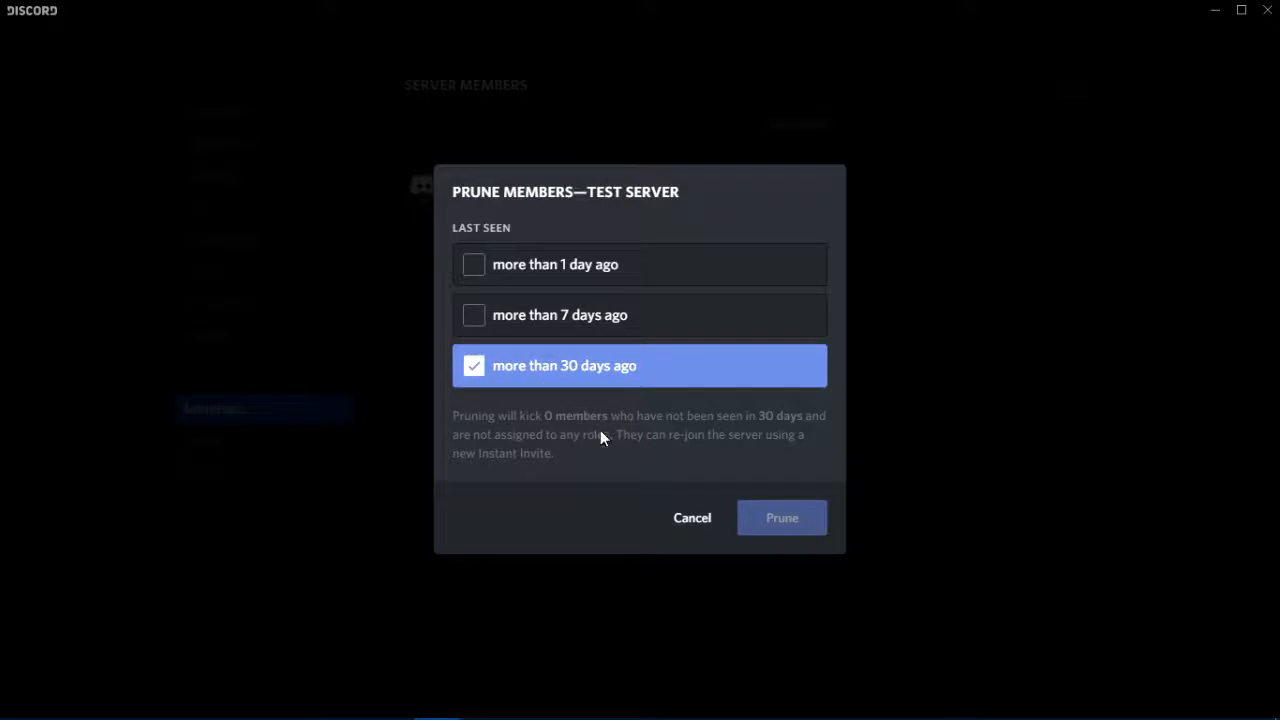
click(673, 526)
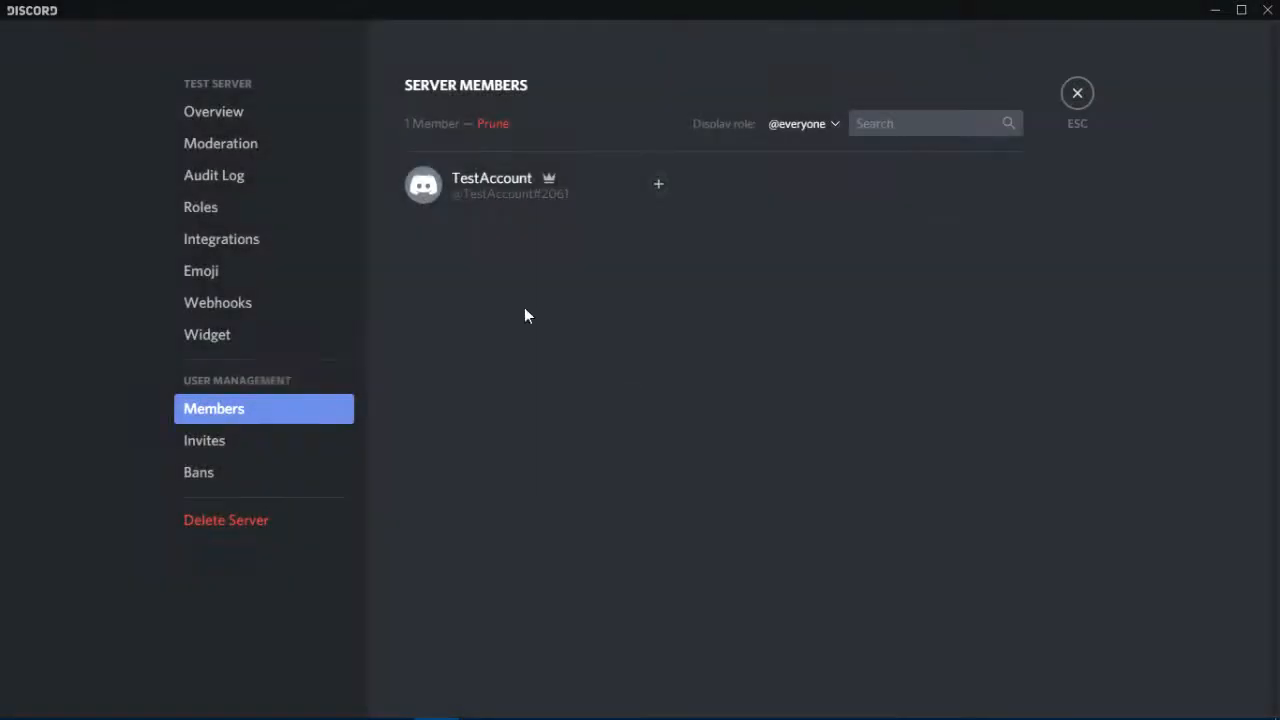
Examine the active invites and the ban list, and leave the server settings
click(246, 443)
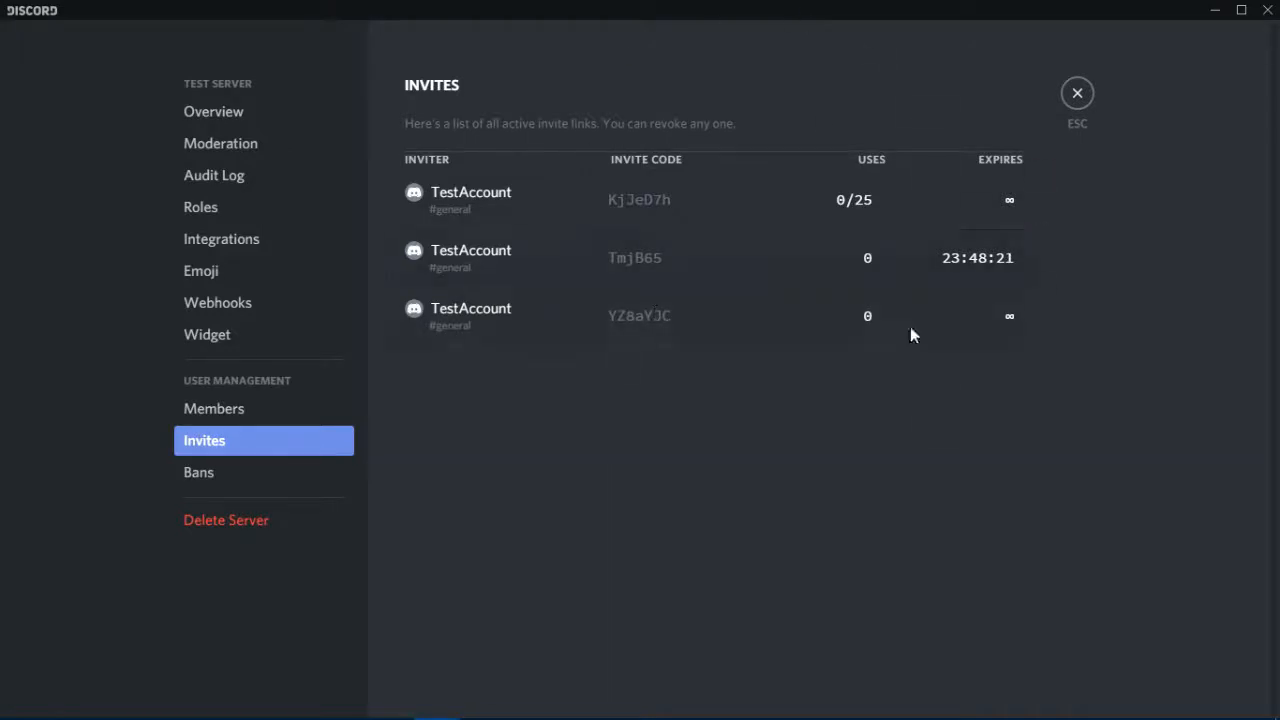
click(234, 473)
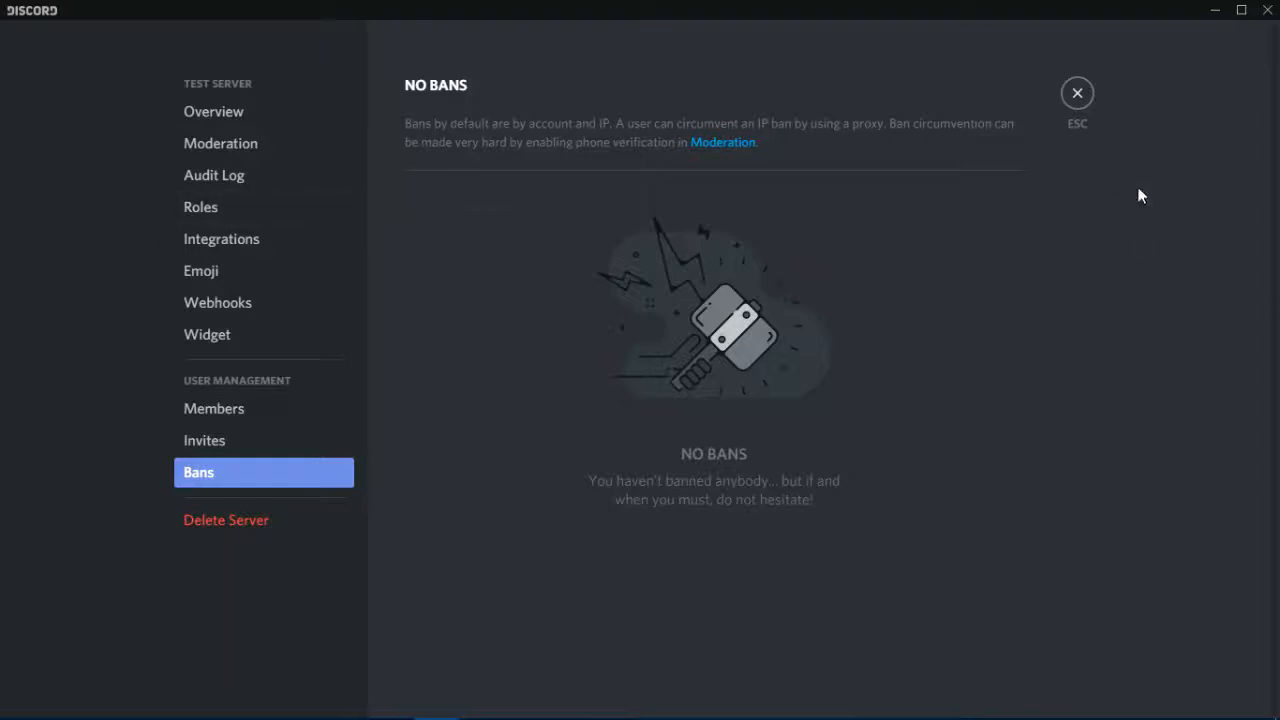
click(1076, 100)
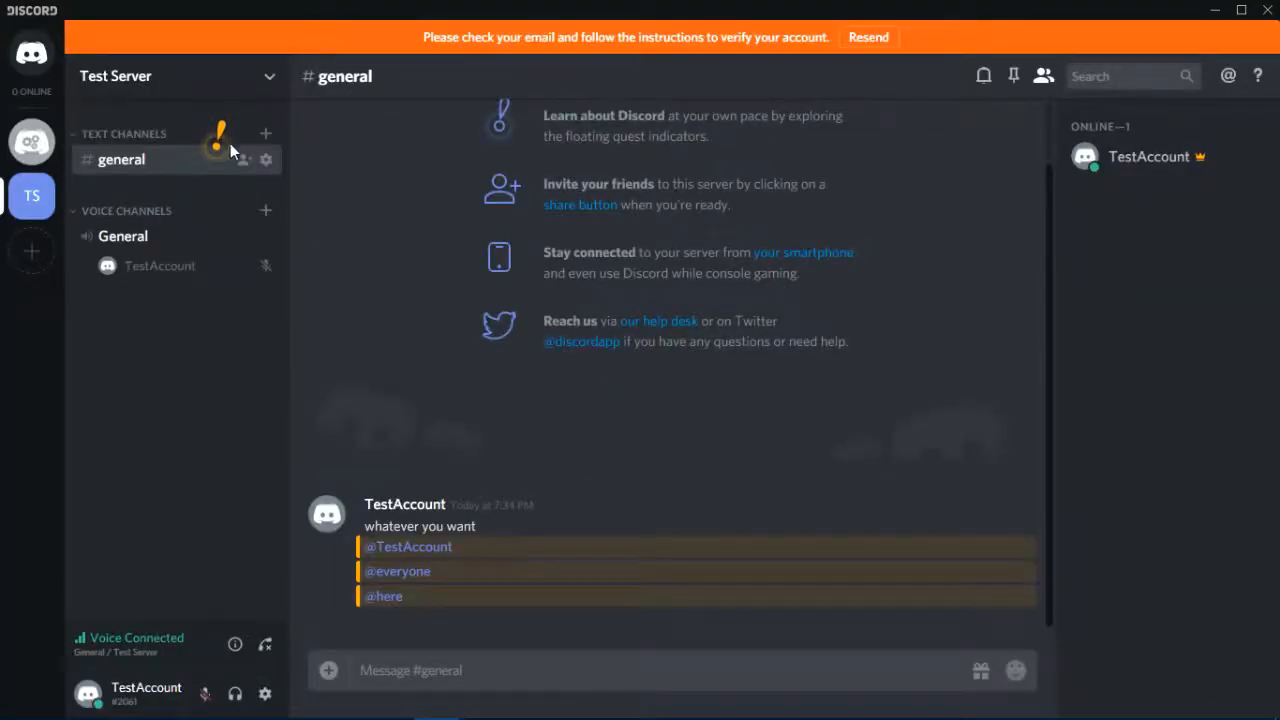
Create a category named Test Category and move it above the Text Channels category
click(249, 86)
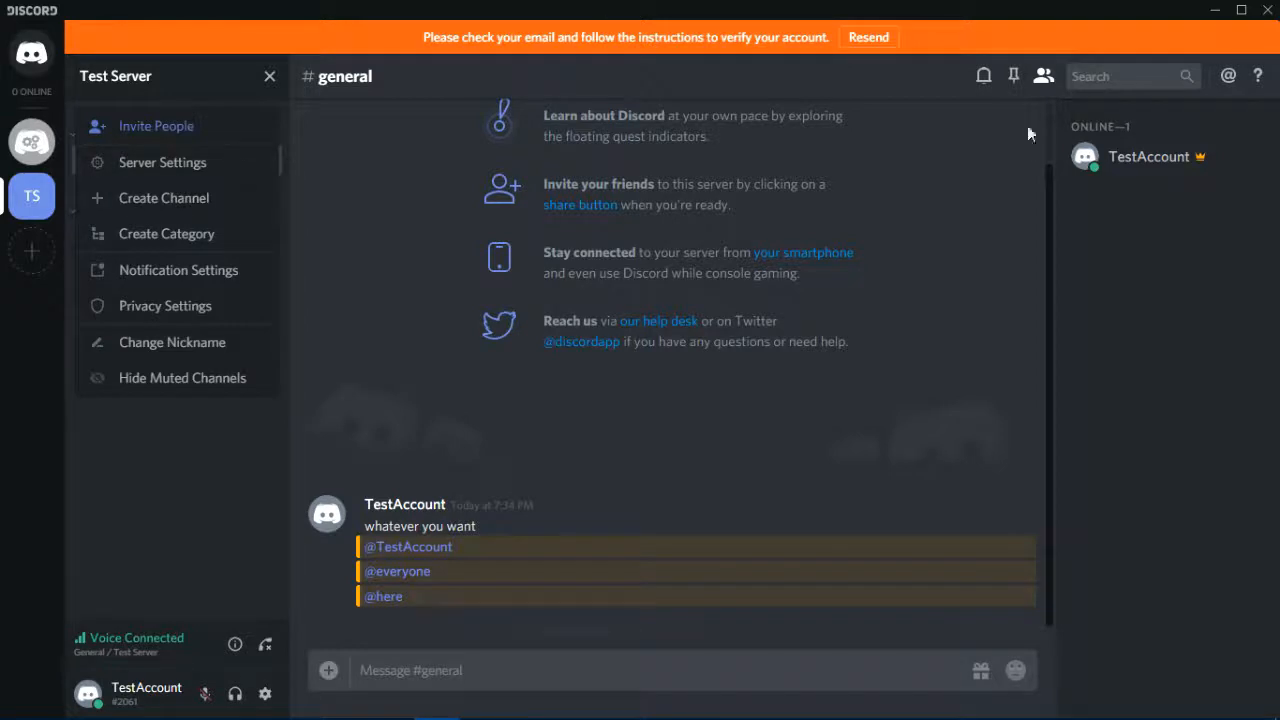
click(163, 236)
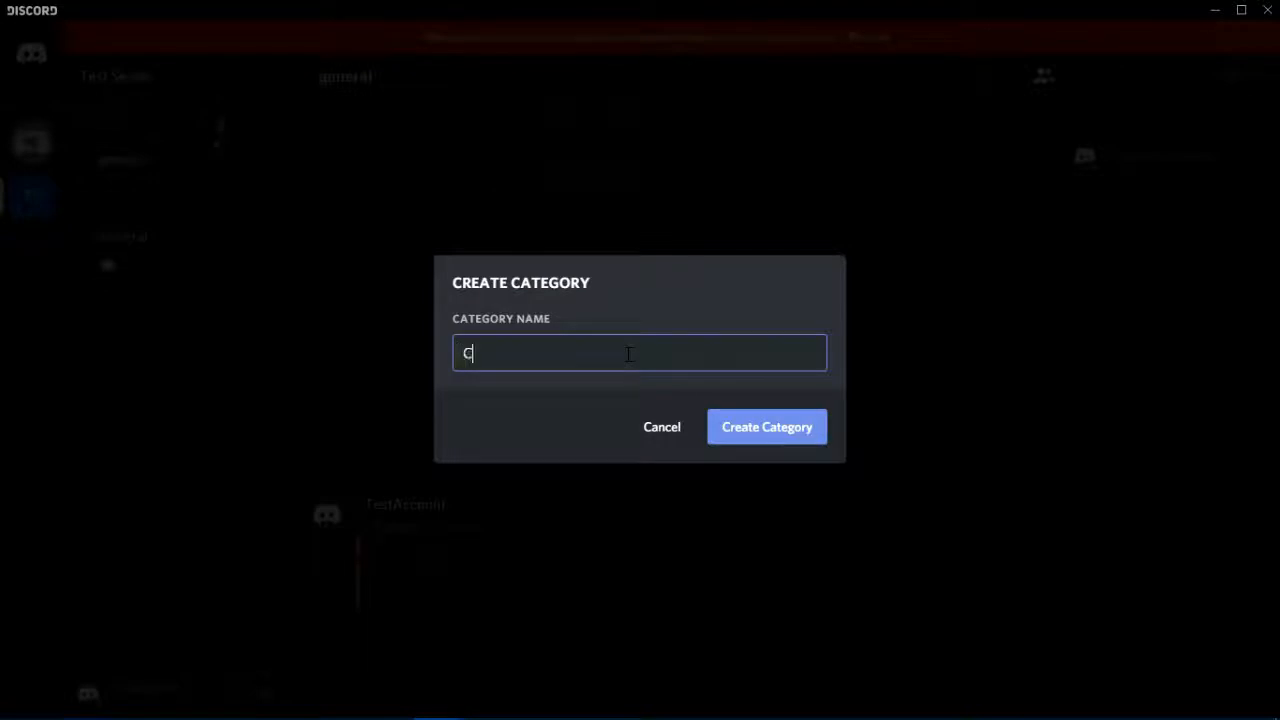
text(Test Category)
key(Return)
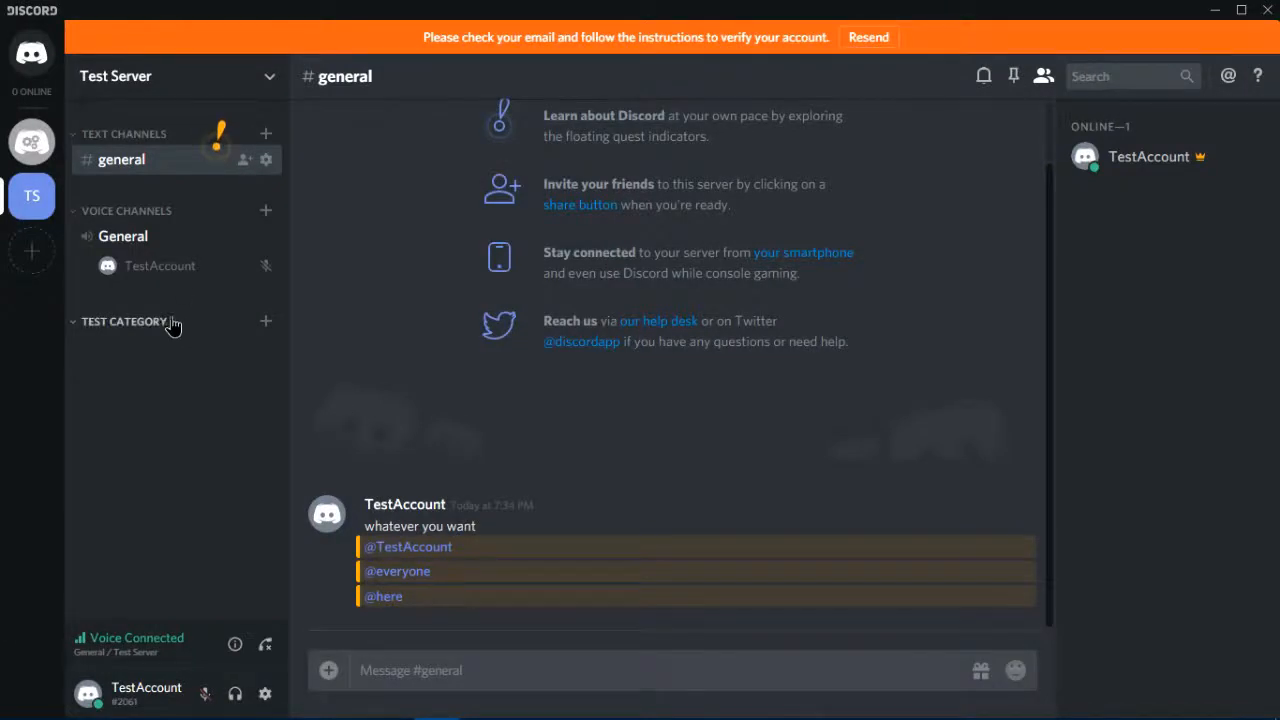
drag(169, 323, 143, 134)
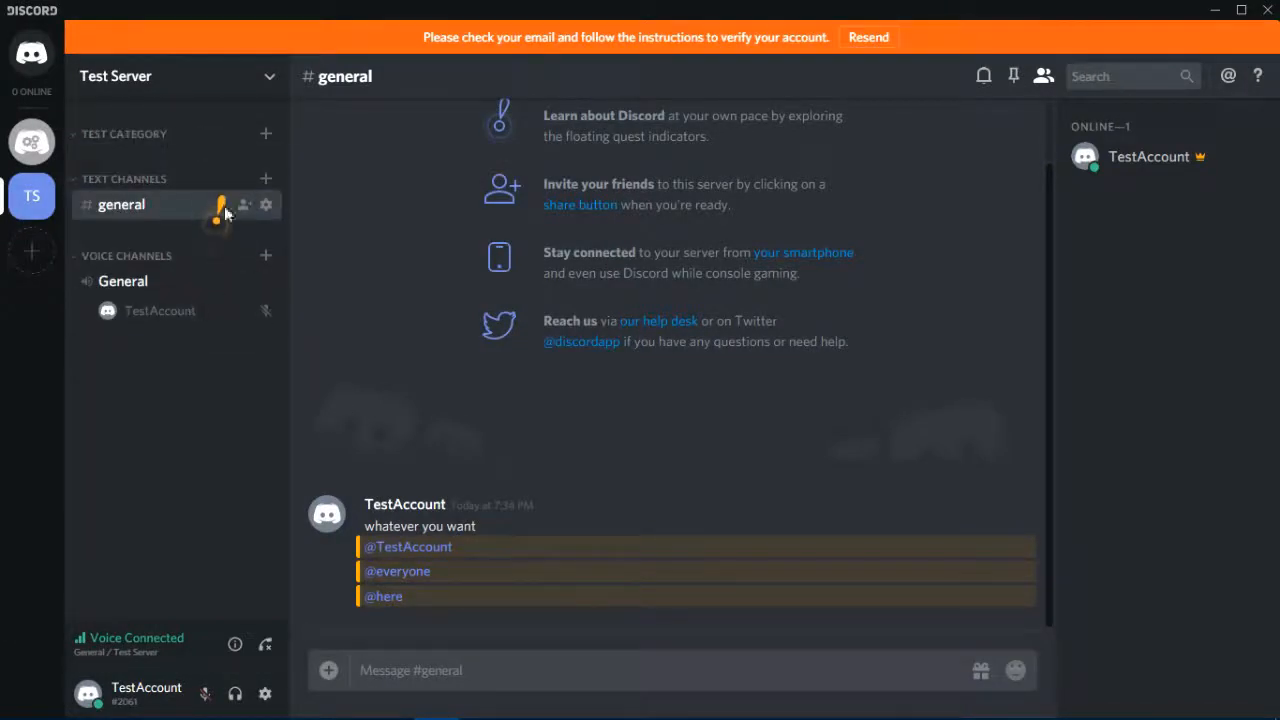
Create a text channel named test_text_channel and move it into Test Category
click(248, 95)
click(176, 207)
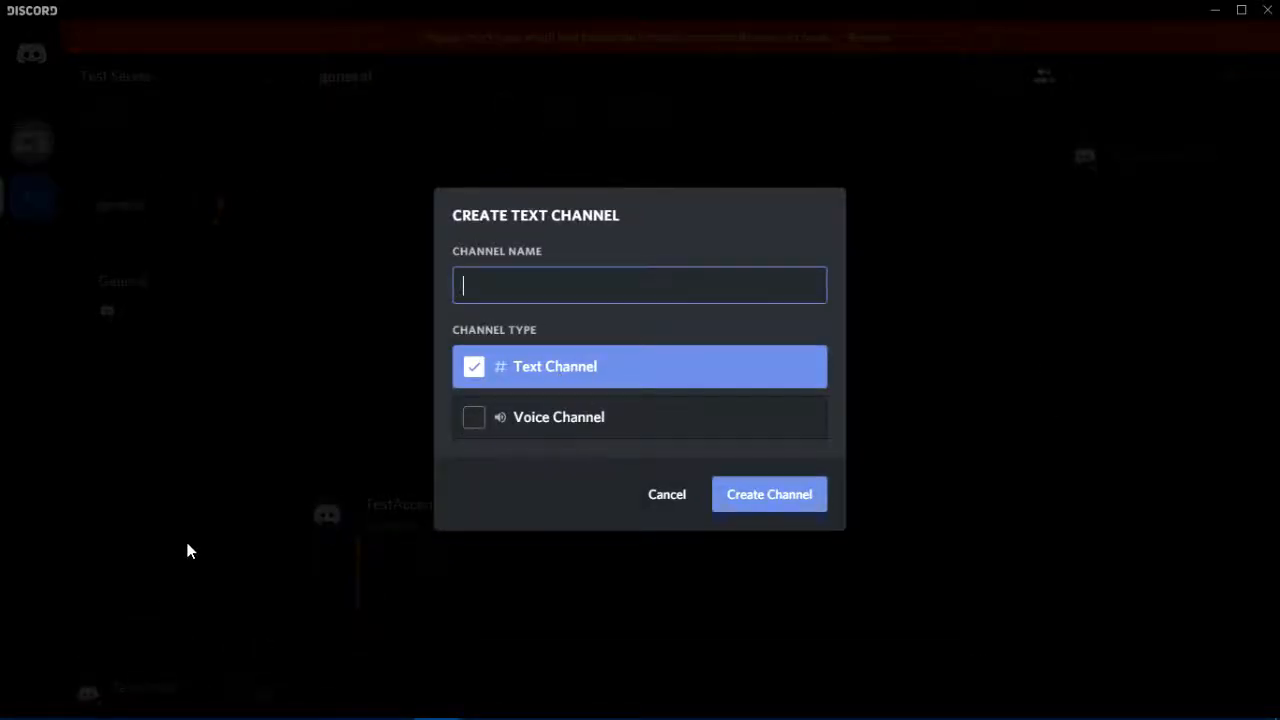
text(f)
text(est)
text(cj)
text(_text_channel)
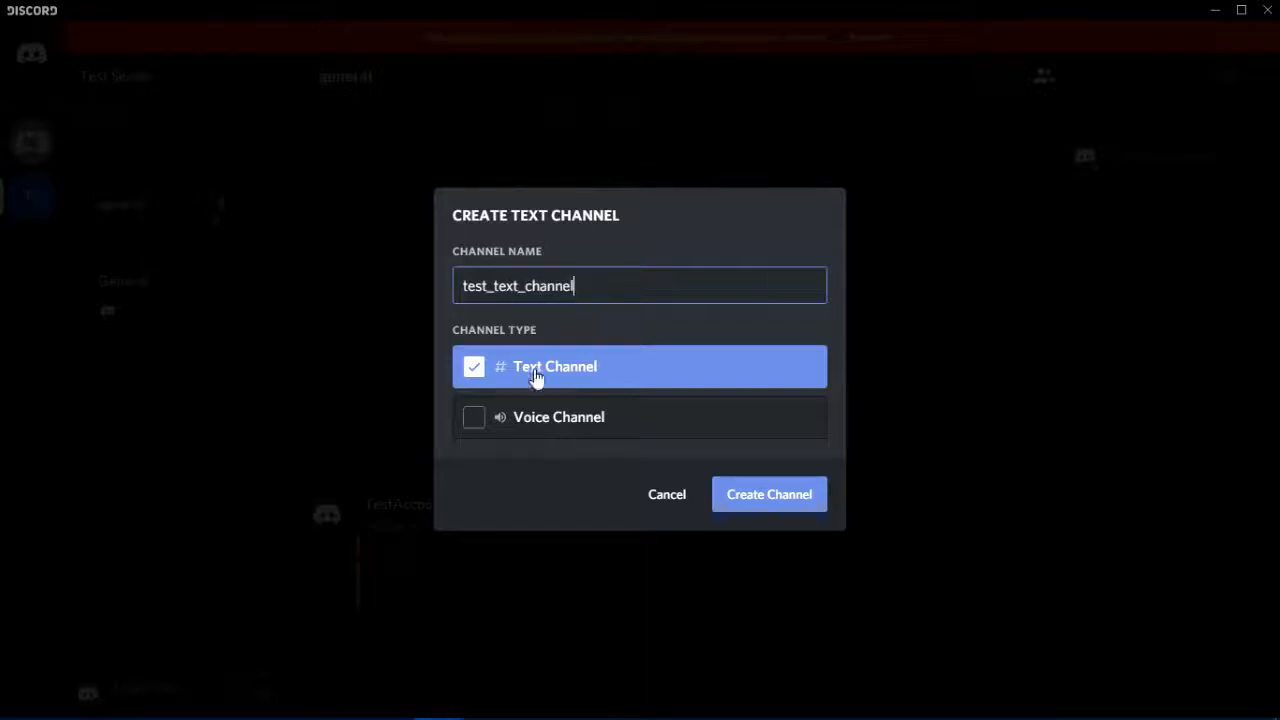
click(806, 498)
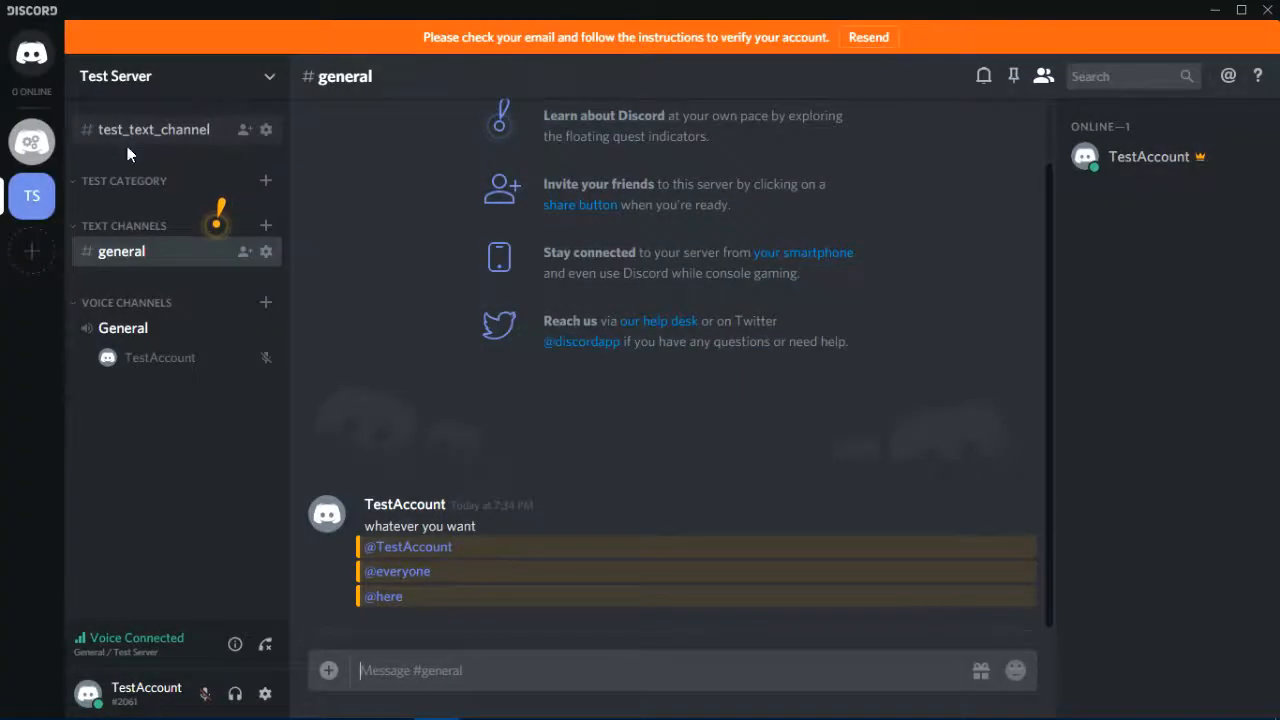
drag(127, 146, 97, 190)
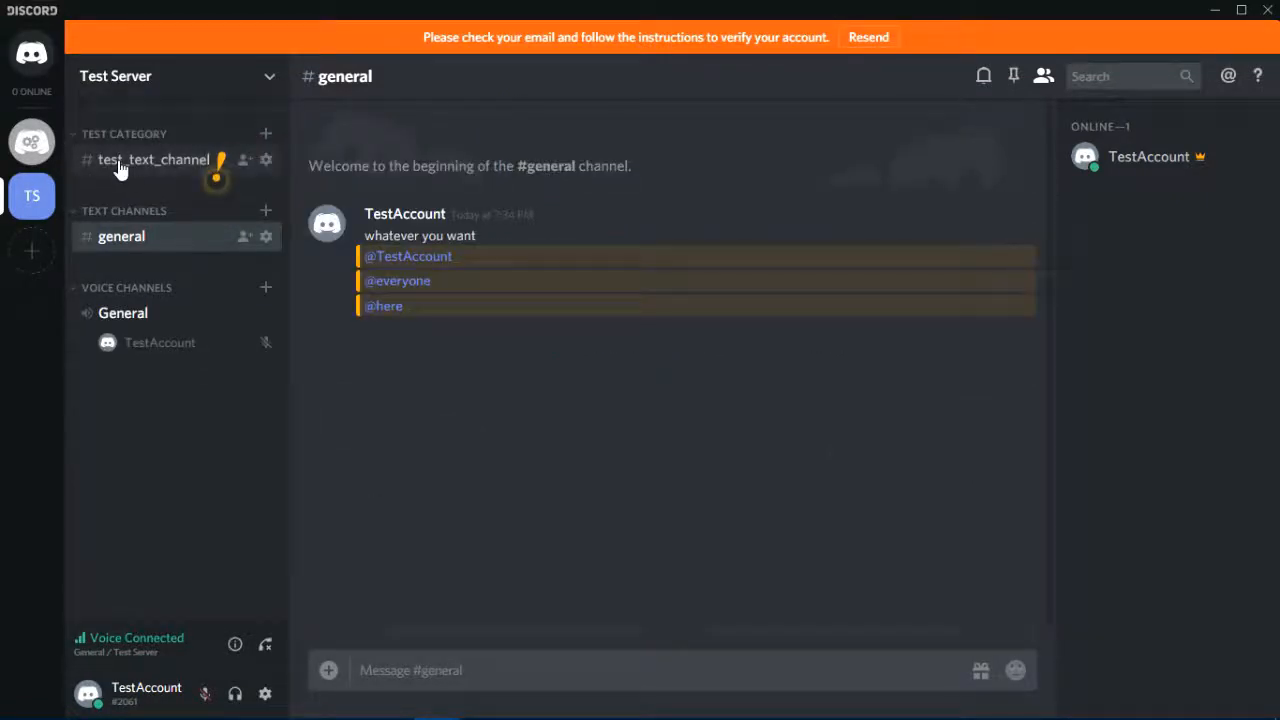
Open test_text_channel and send the message "anything"
click(128, 166)
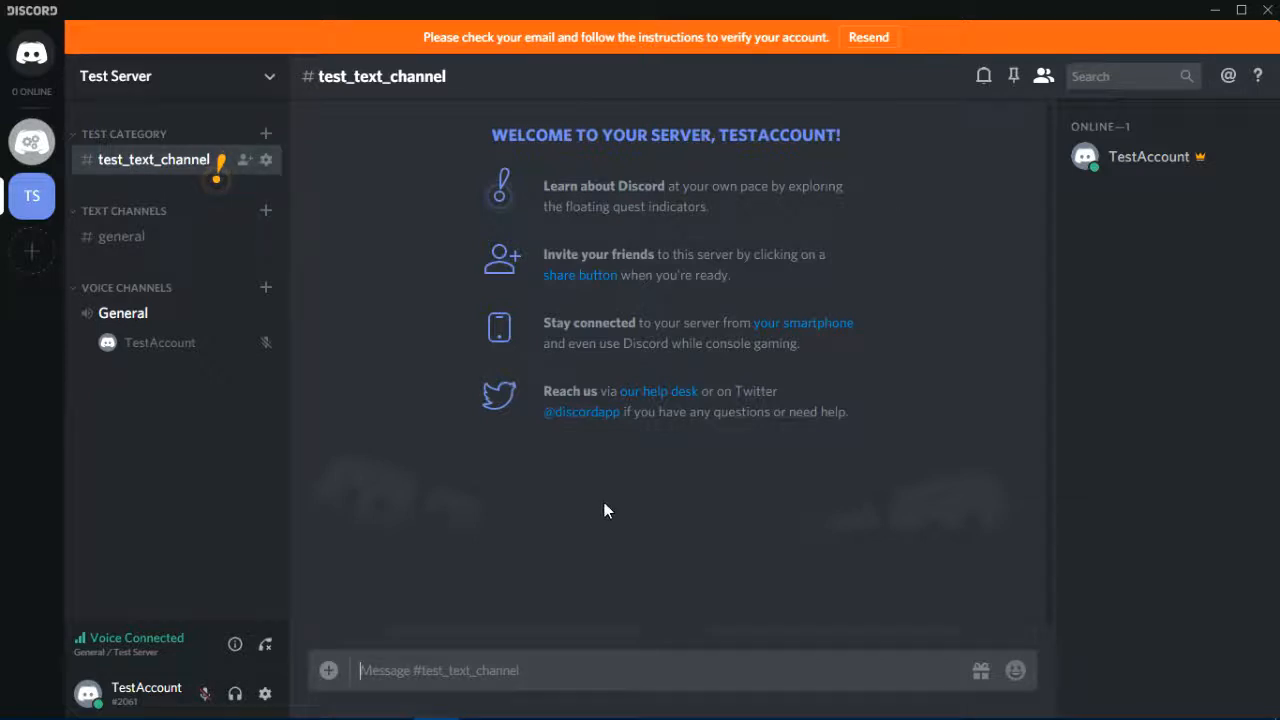
text(tike i a)
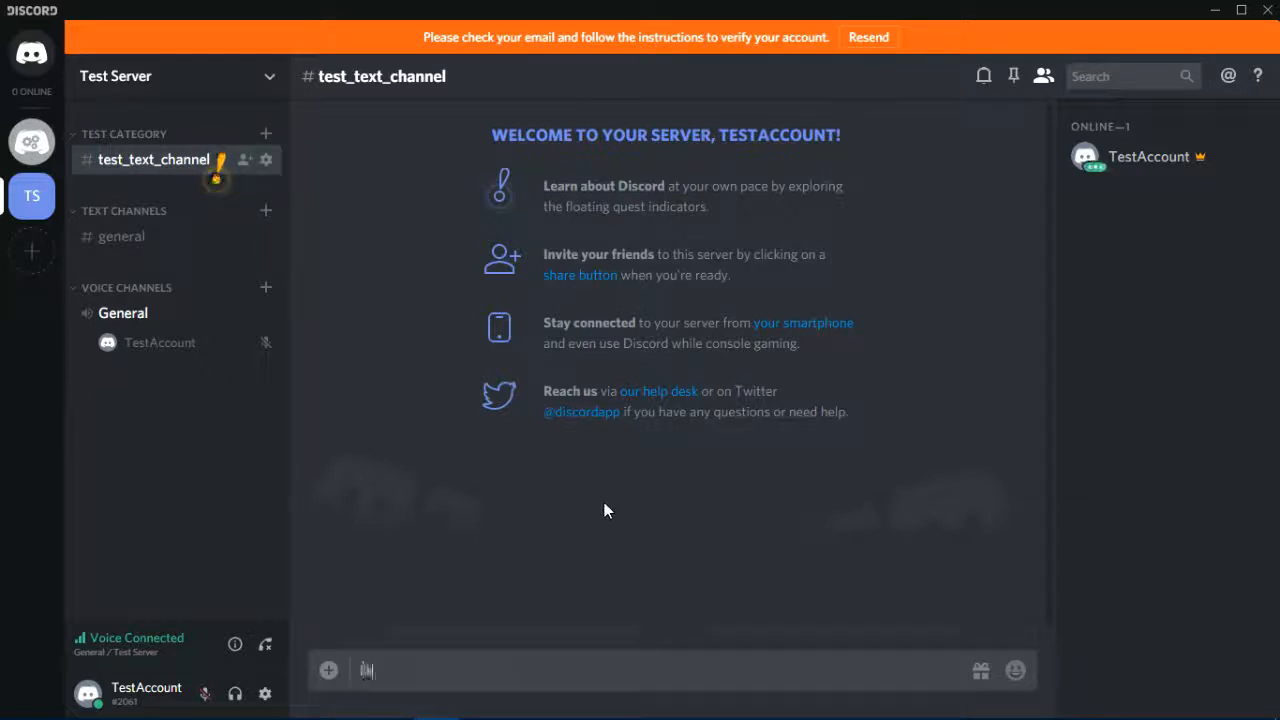
key(BackSpace)
key(BackSpace)
key(BackSpace)
key(BackSpace)
key(BackSpace)
key(BackSpace)
key(BackSpace)
key(BackSpace)
text(anythn)
key(BackSpace)
text(ing)
key(Return)
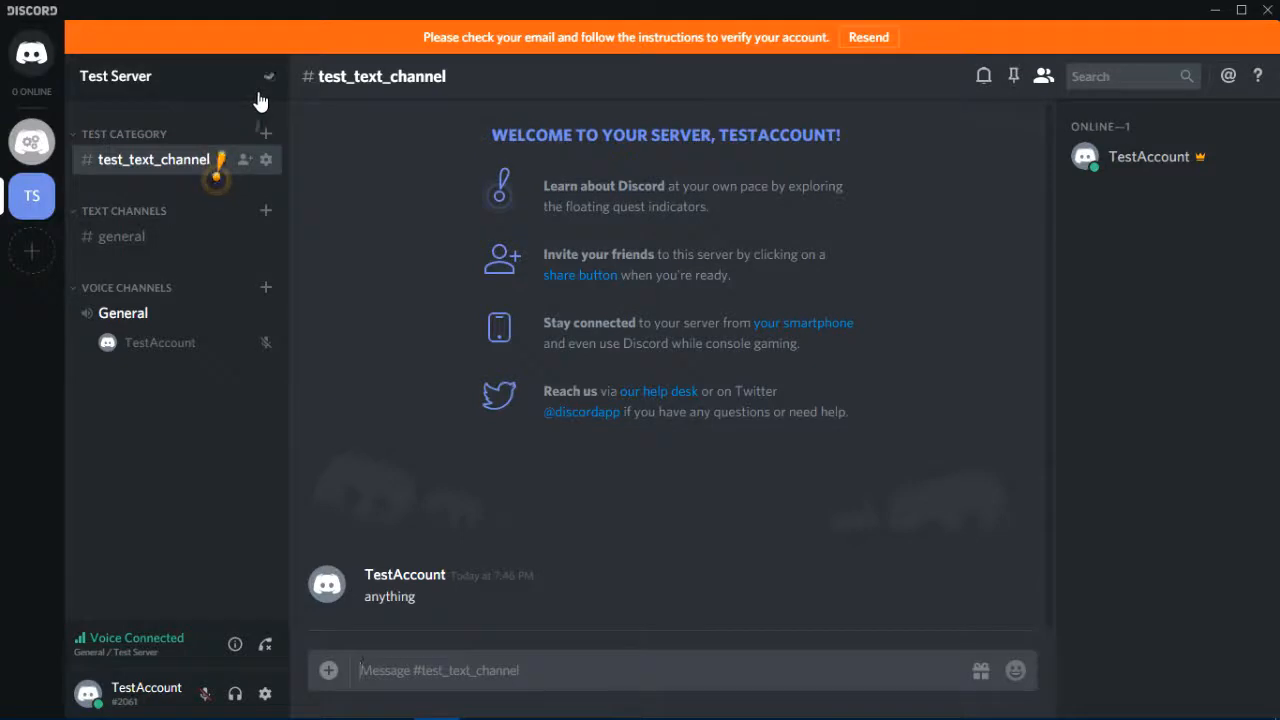
Create a voice channel named test_voice_channel and move it into Test Category below test_text_channel
click(256, 90)
click(186, 200)
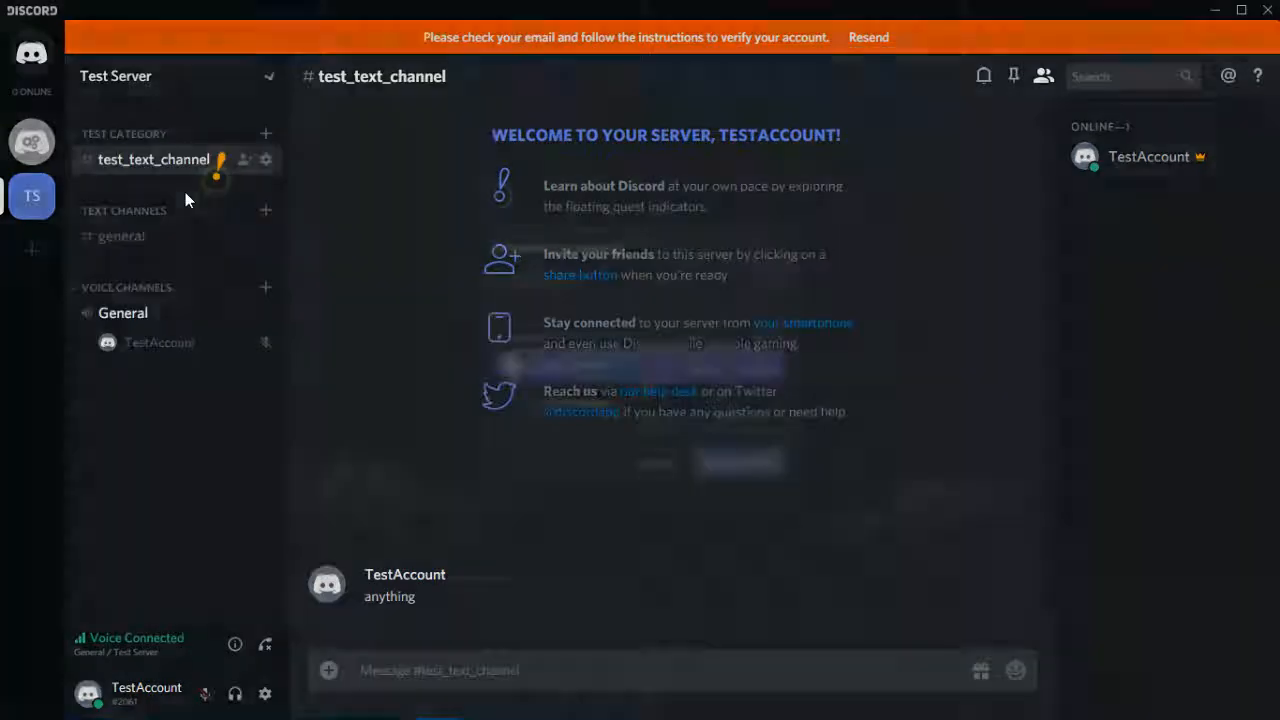
click(538, 420)
click(554, 280)
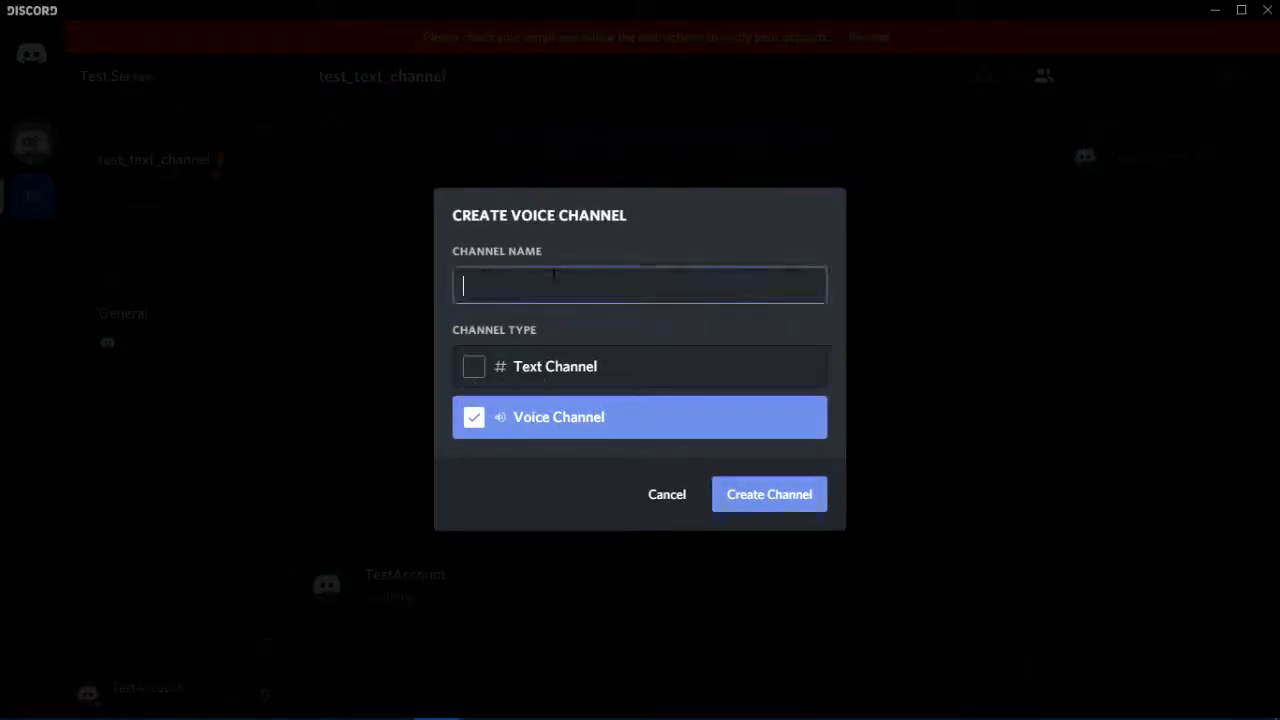
text(test_)
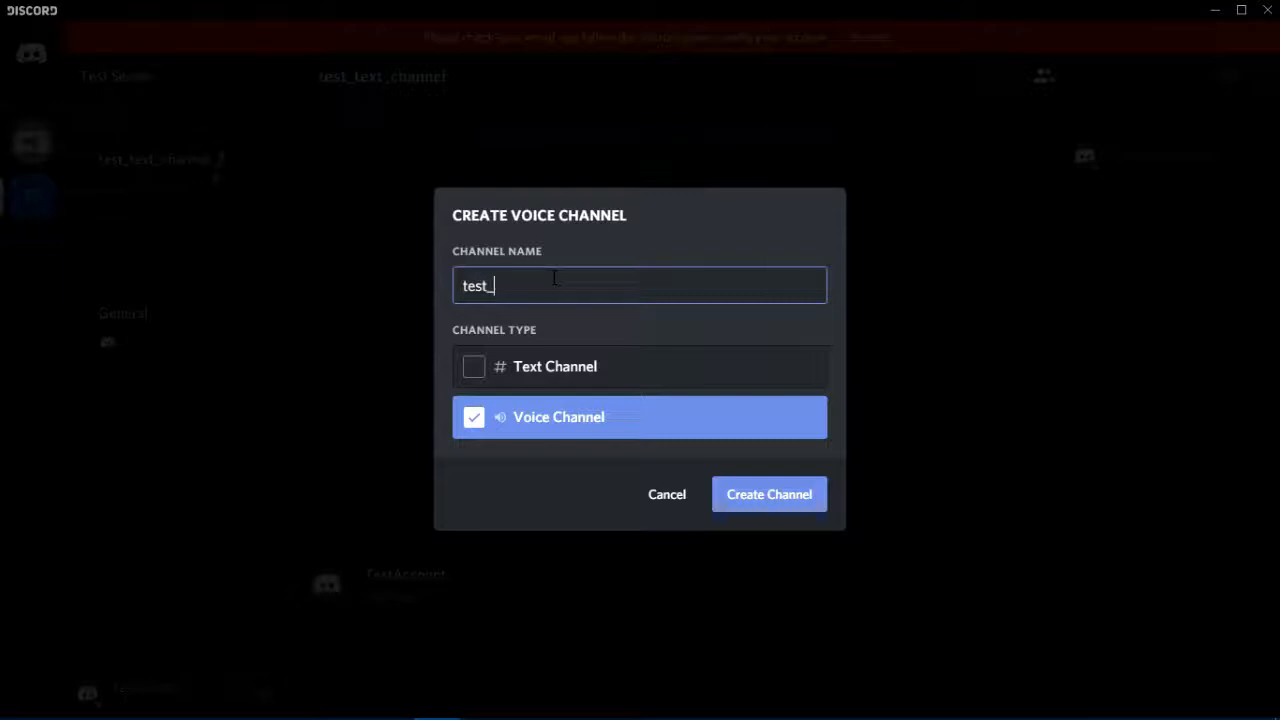
text(voice_channel)
click(746, 502)
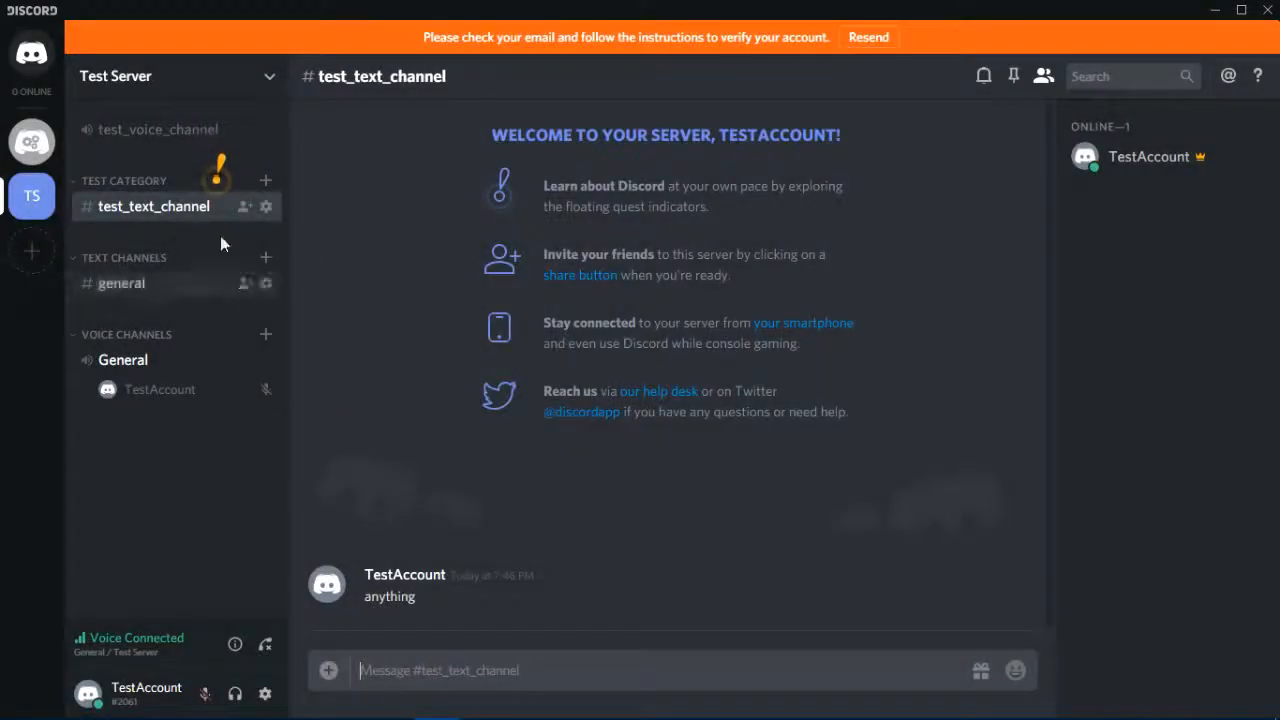
drag(160, 130, 189, 200)
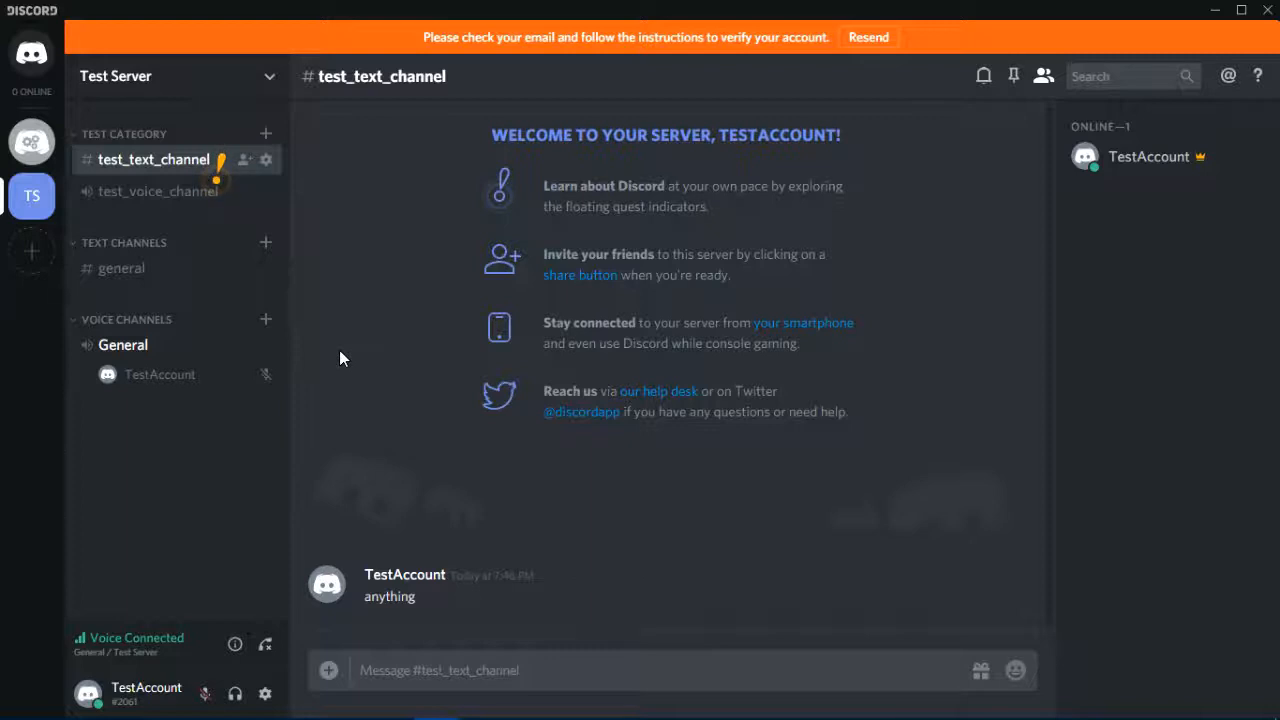
Join test_voice_channel, unmute the microphone and mute it again
click(161, 201)
click(207, 694)
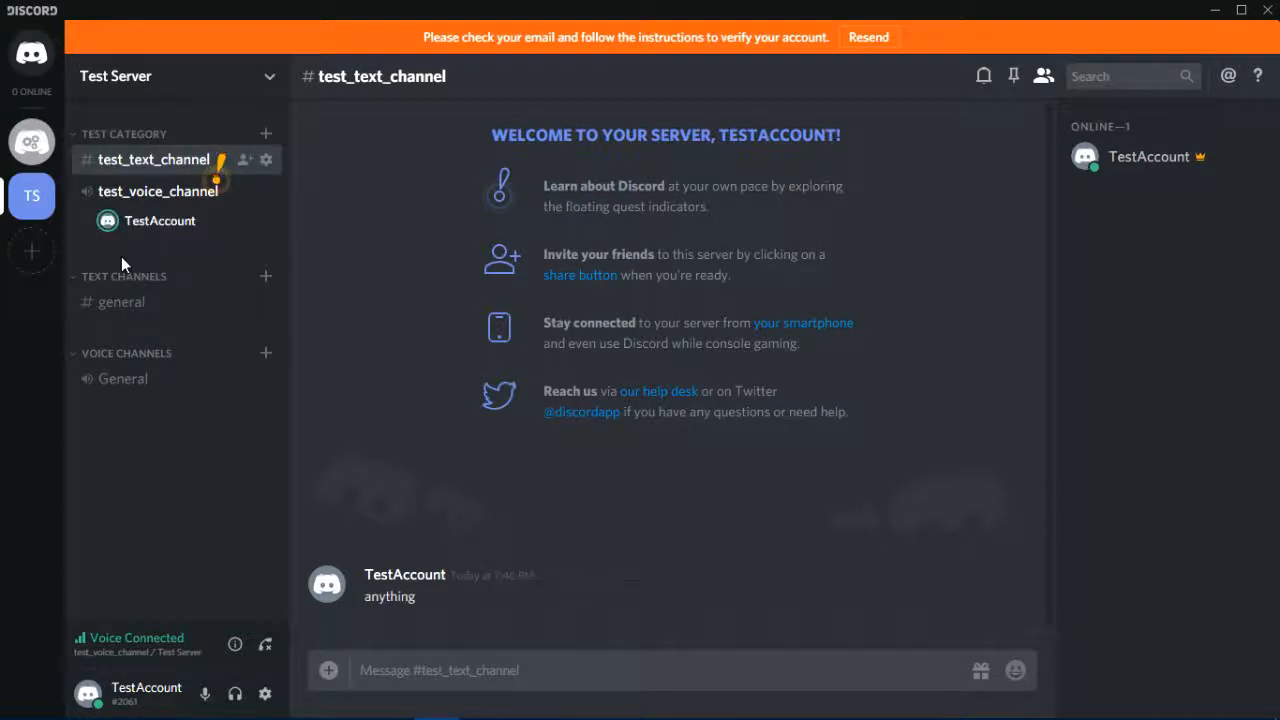
click(205, 692)
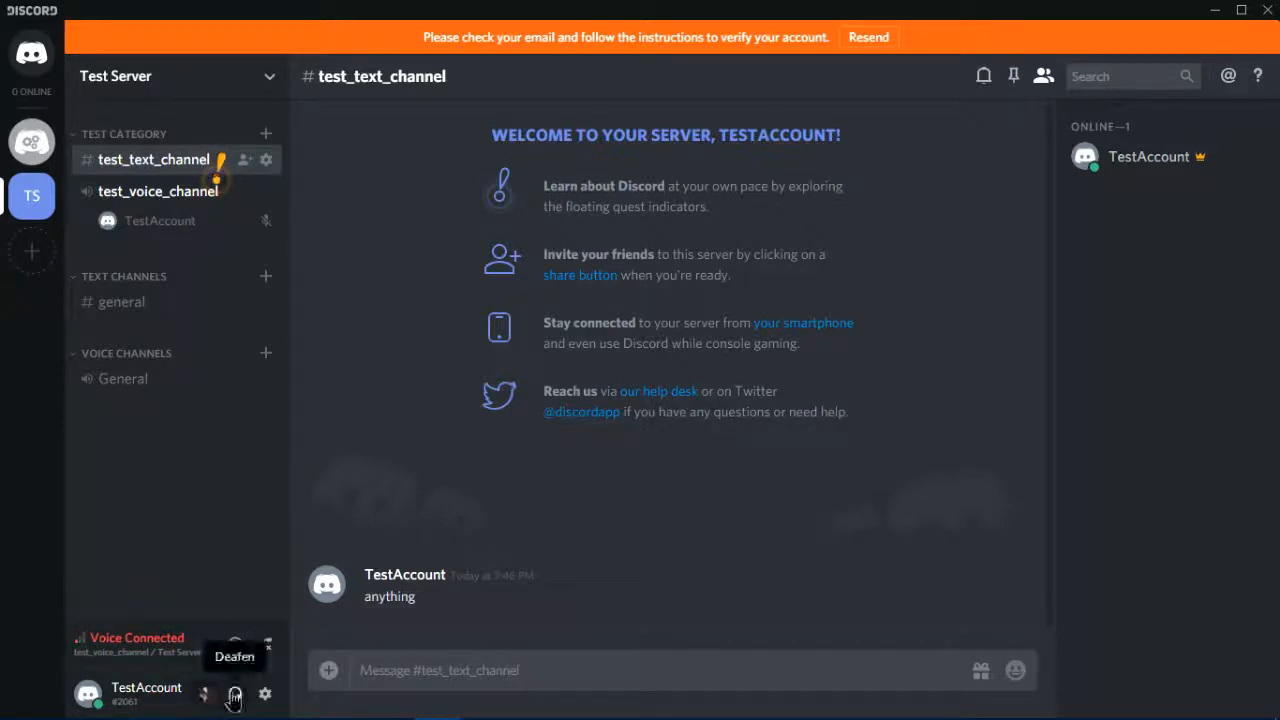
Deafen the audio and, after checking the voice connection details, disconnect from test_voice_channel
click(233, 697)
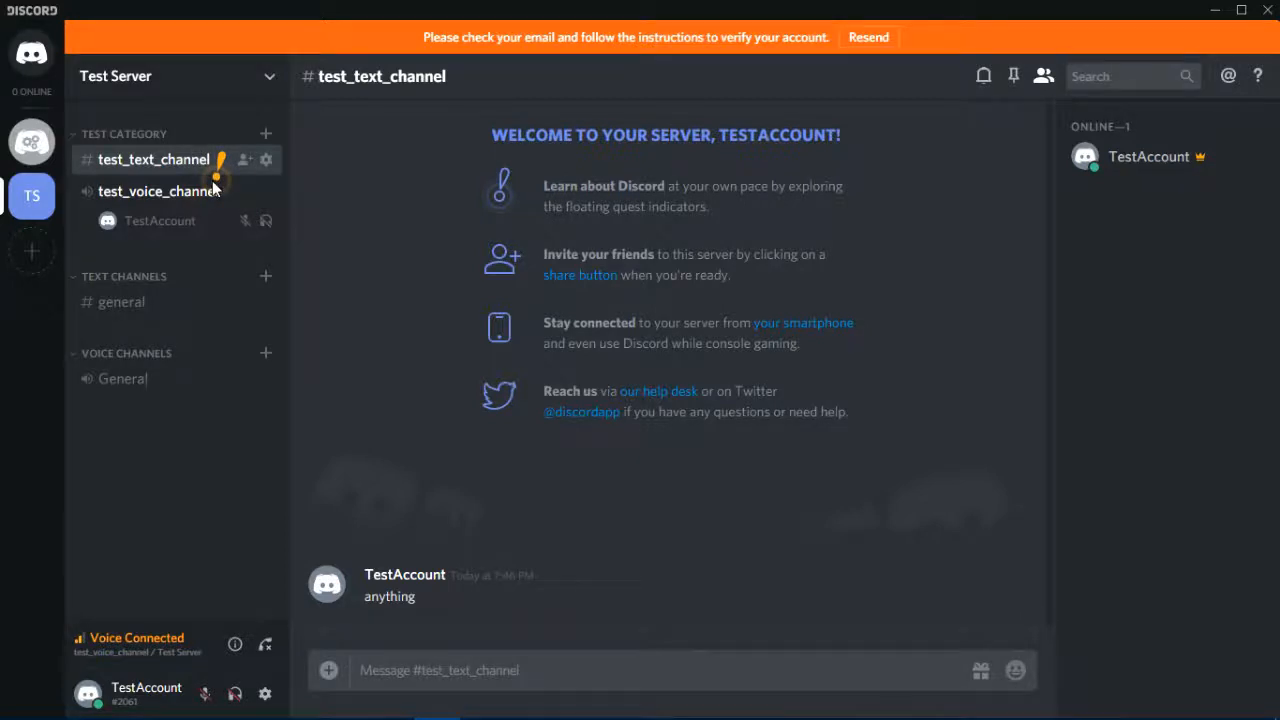
click(236, 645)
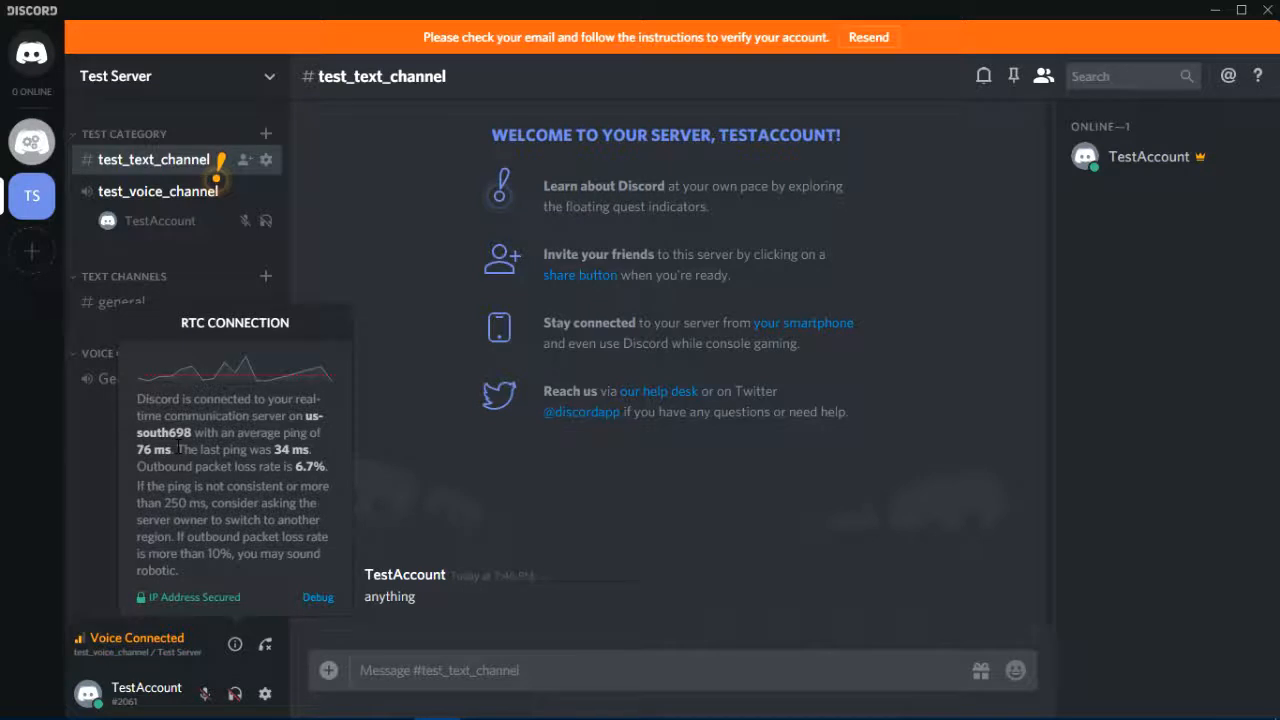
click(420, 489)
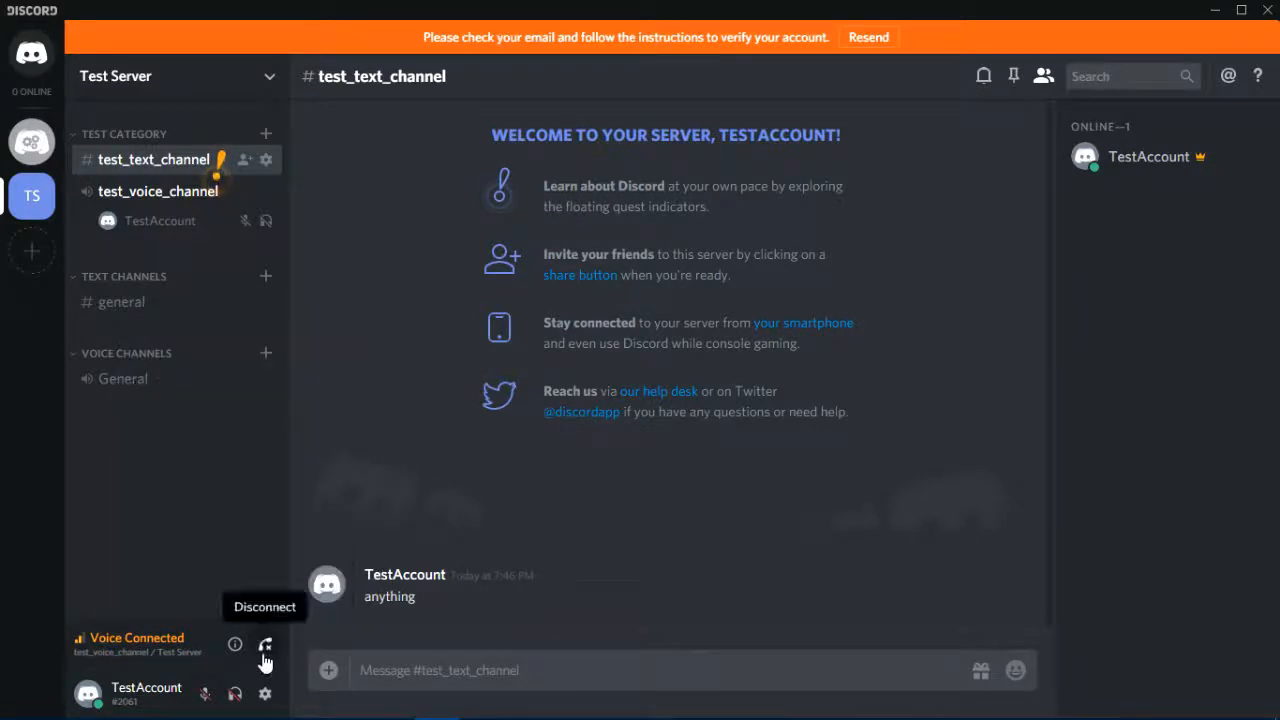
click(264, 644)
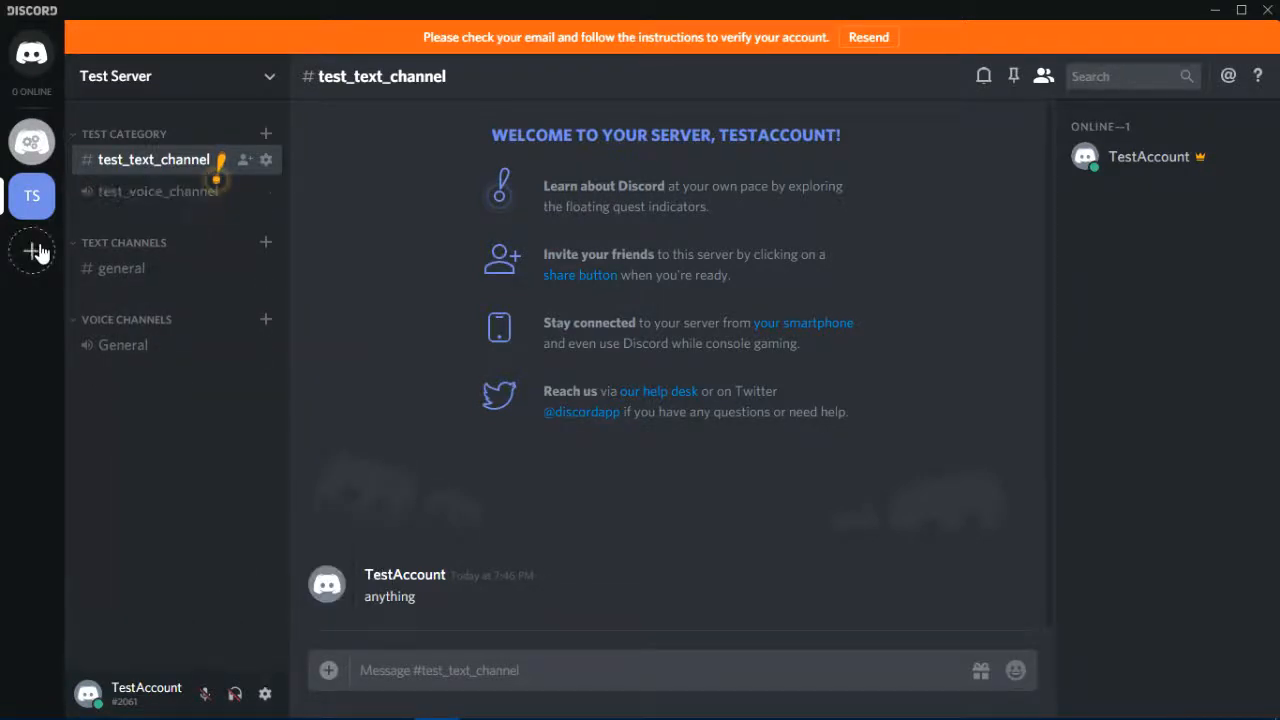
Read and dismiss the beginner tips on inviting friends and seeing friends
click(212, 176)
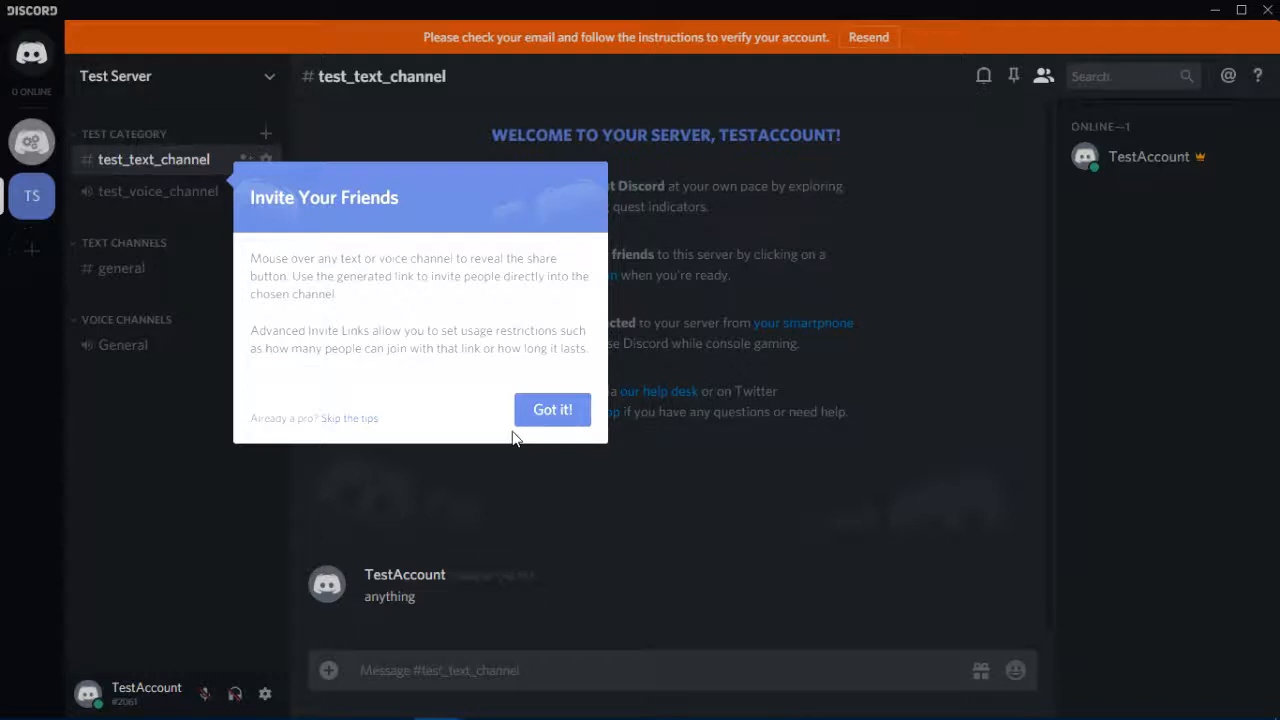
click(578, 410)
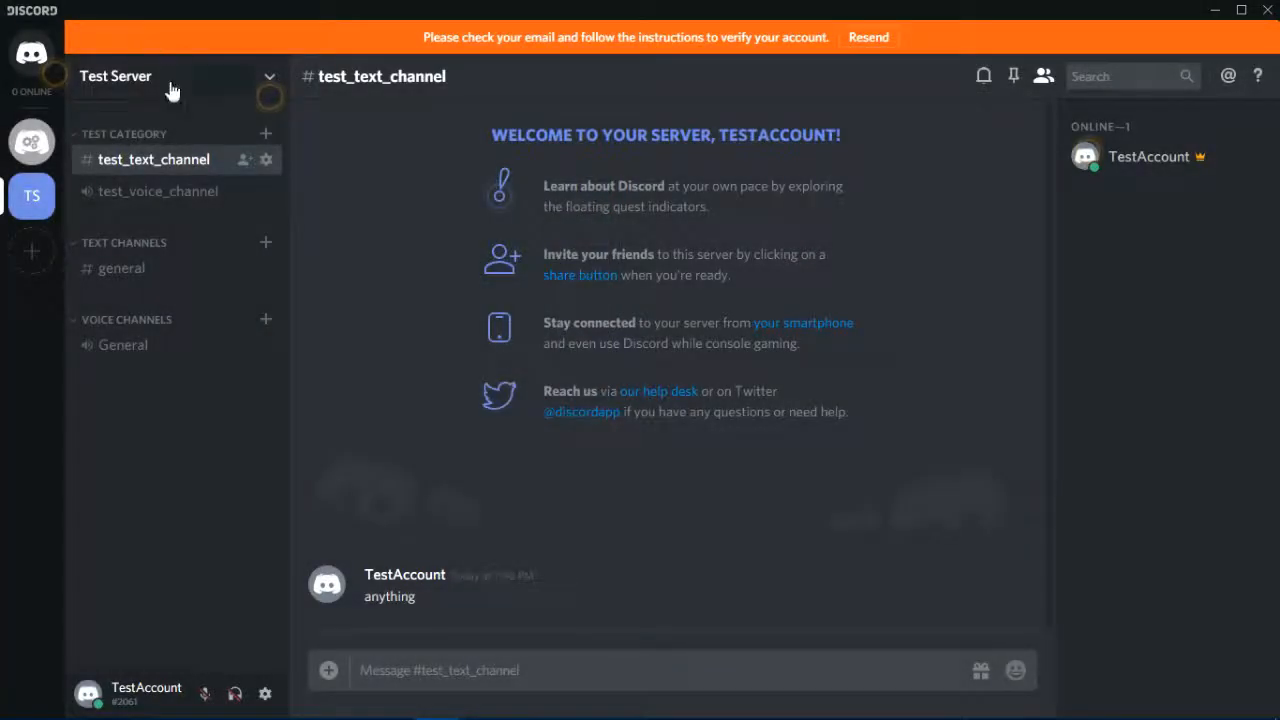
click(57, 68)
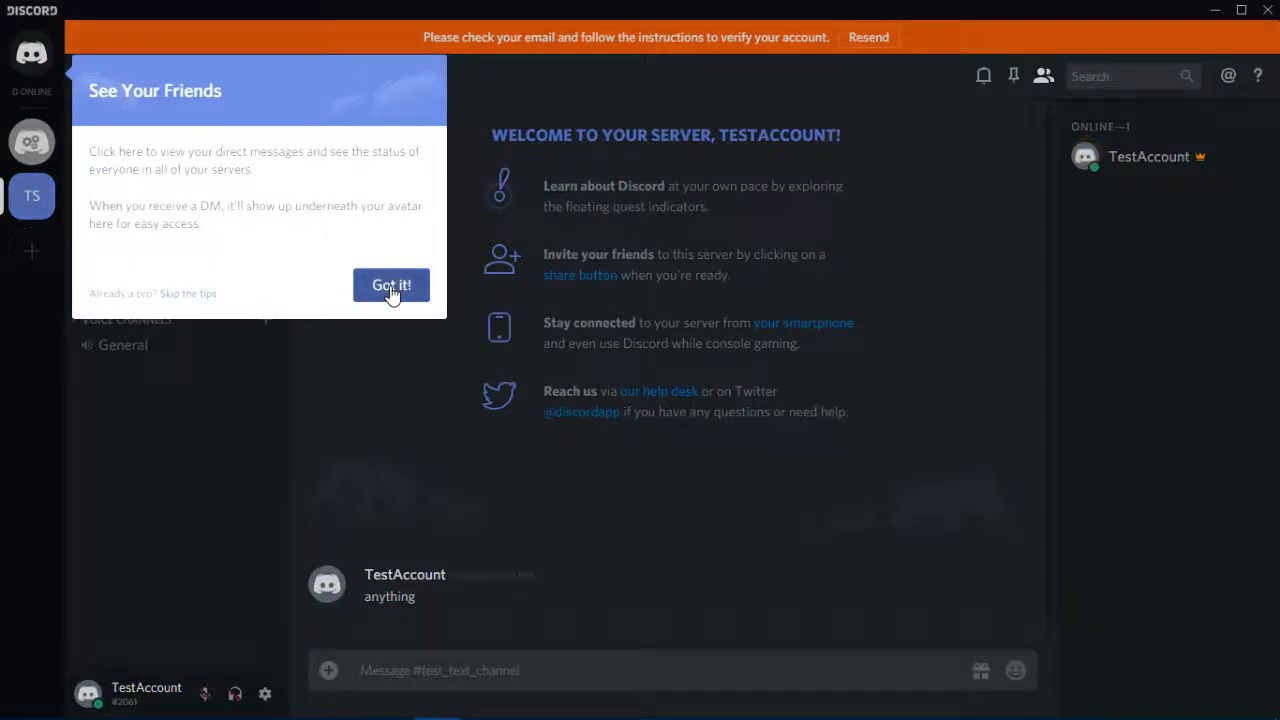
click(391, 290)
Read and dismiss the remaining beginner tips on controlling the server, creating servers and the member list
click(267, 102)
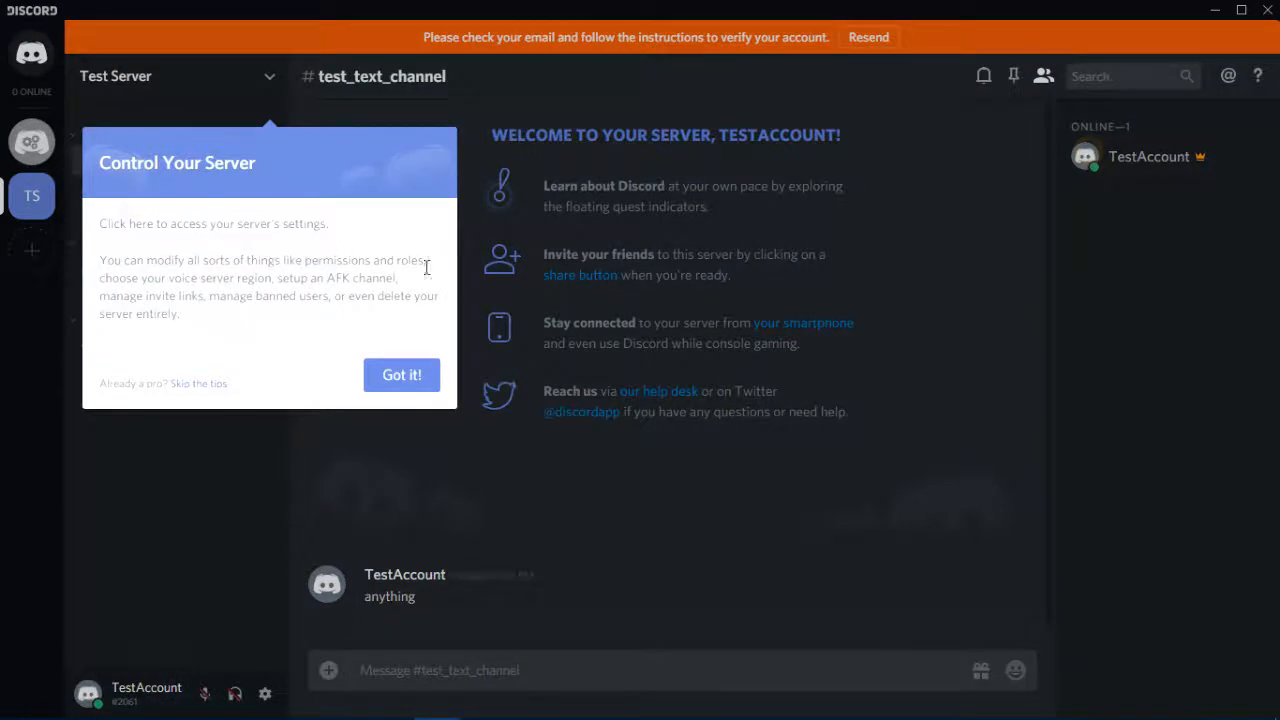
click(418, 378)
click(57, 270)
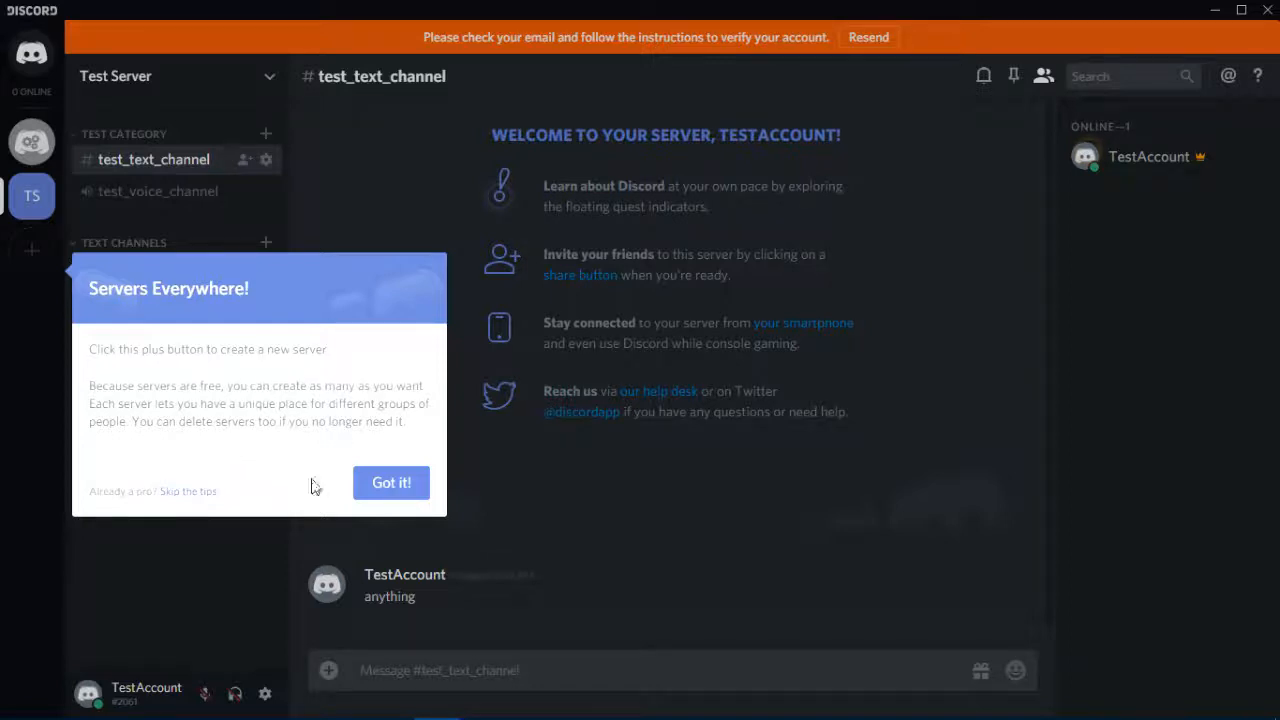
click(420, 487)
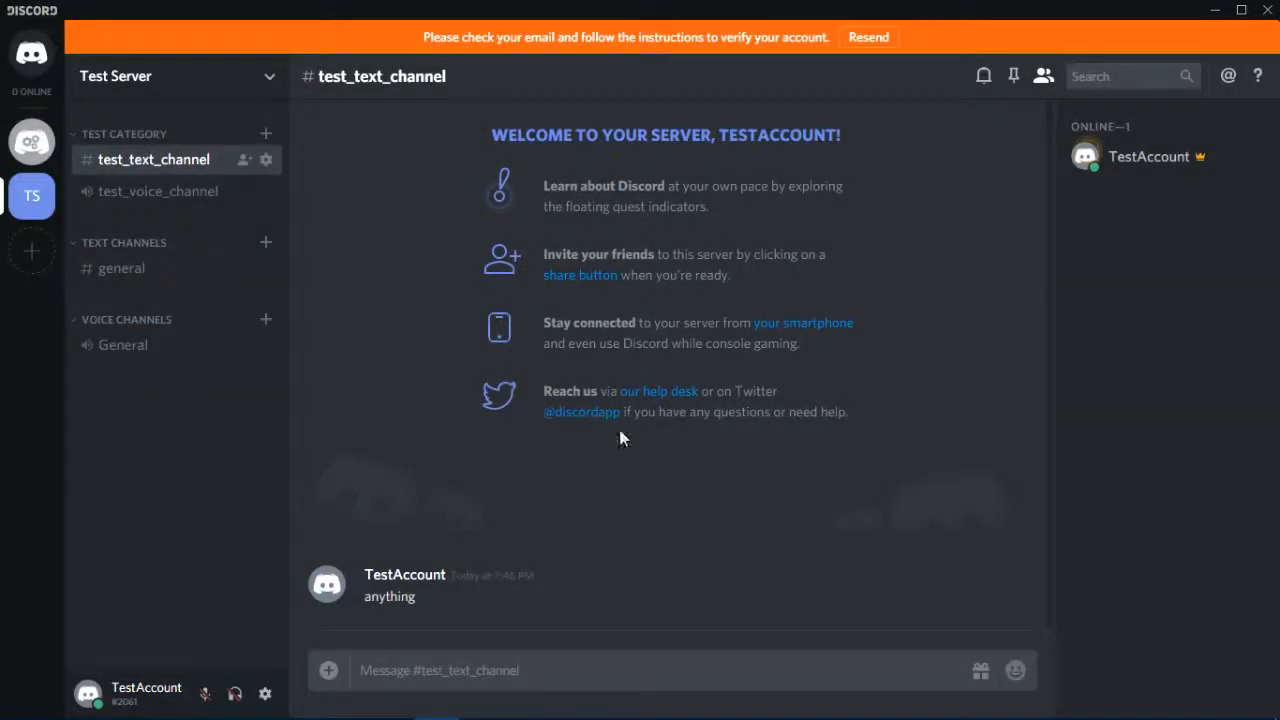
click(1089, 150)
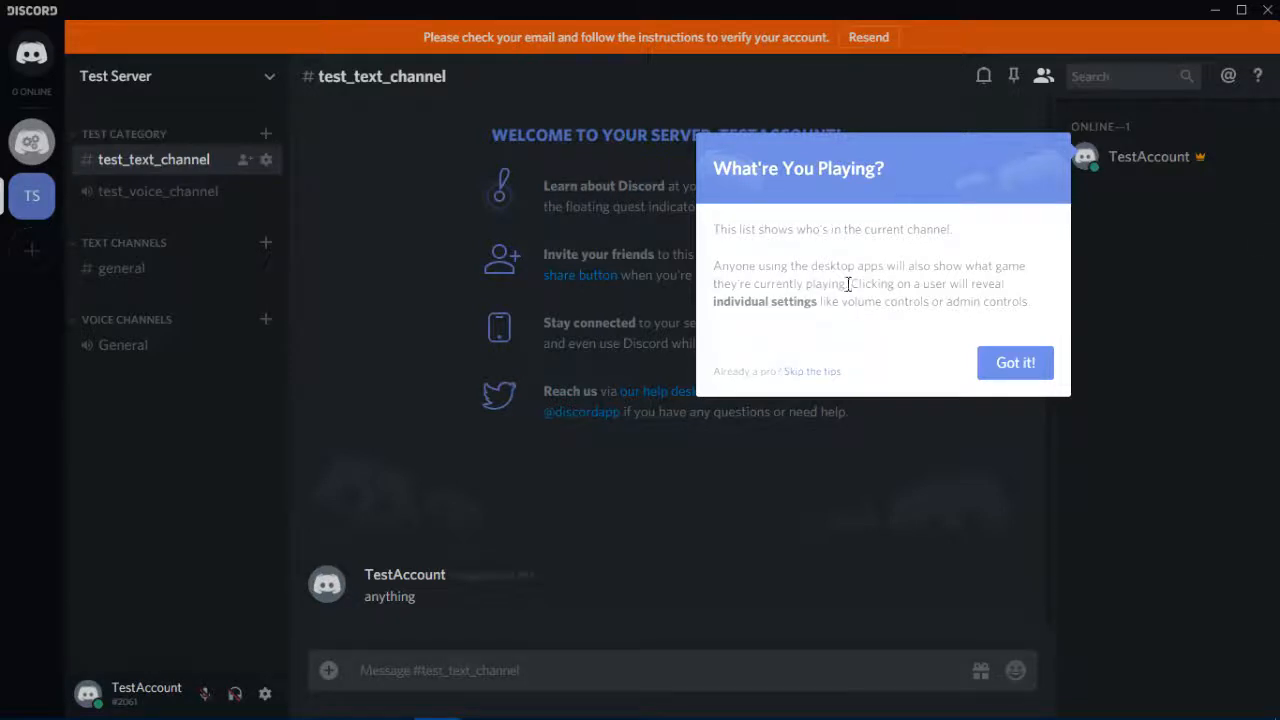
click(1005, 366)
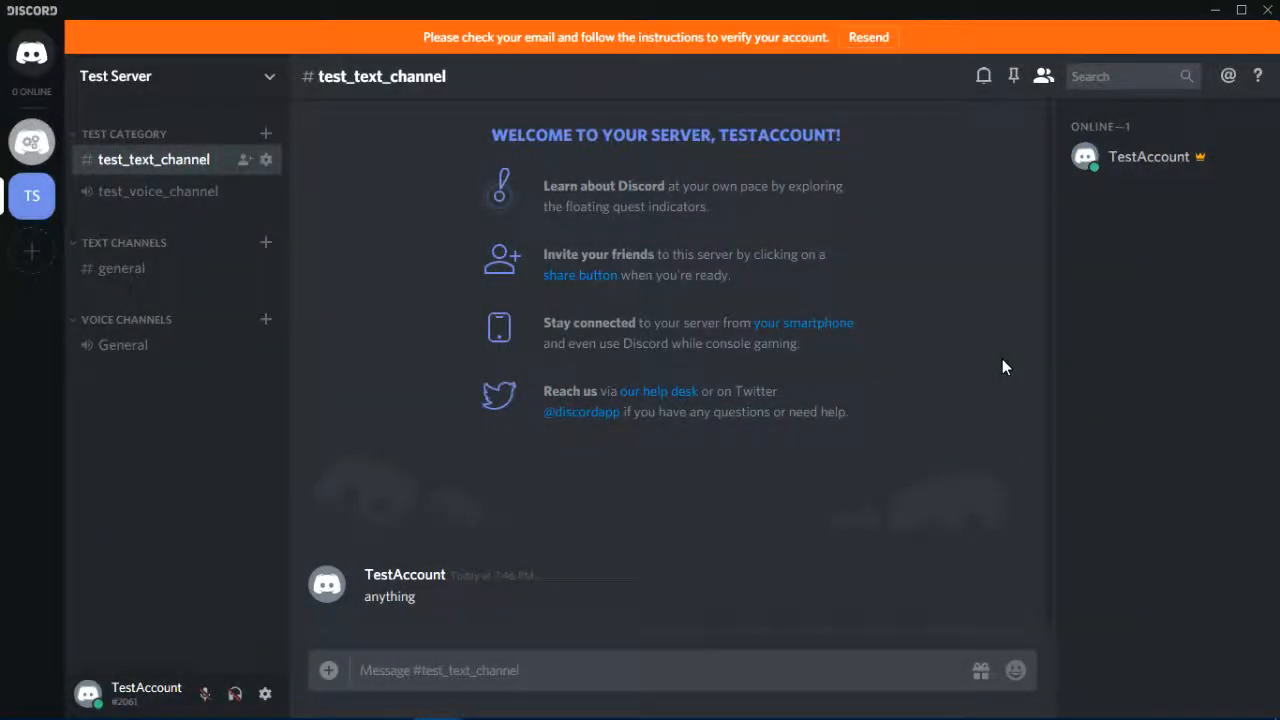
View the online member's profile card, role options, available actions and full profile
click(1131, 170)
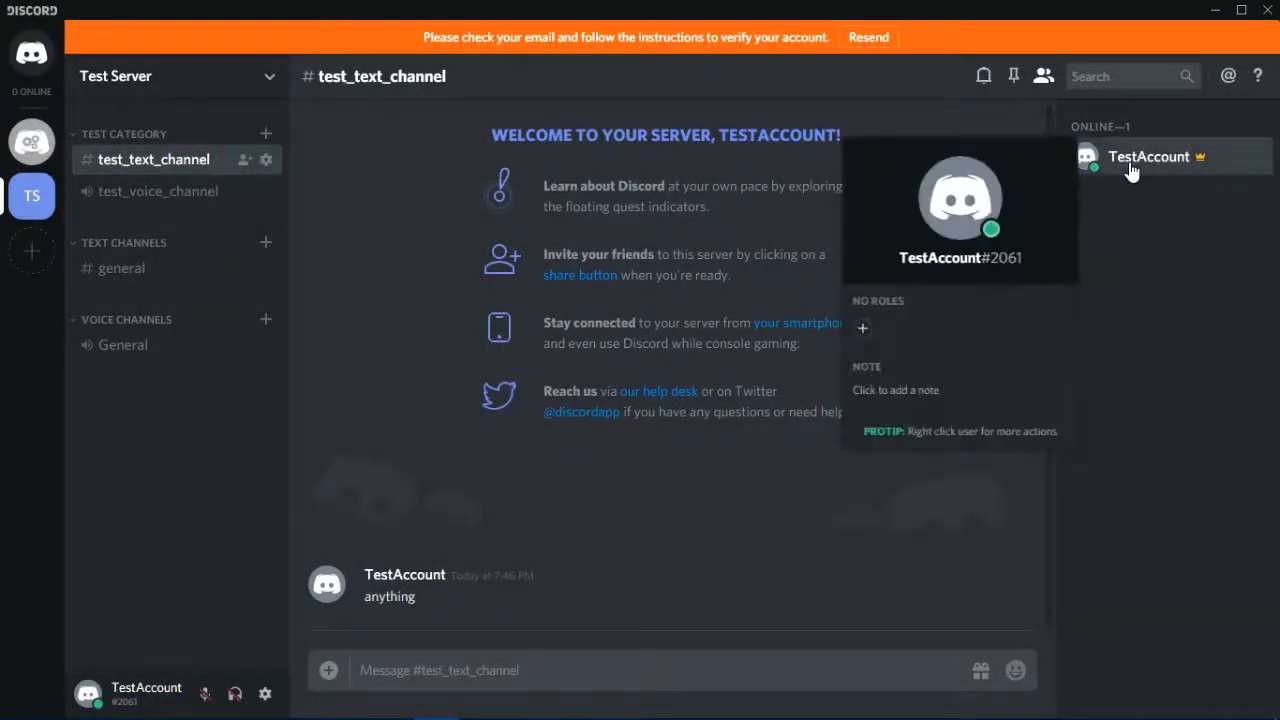
click(864, 329)
click(1061, 271)
right_click(1155, 176)
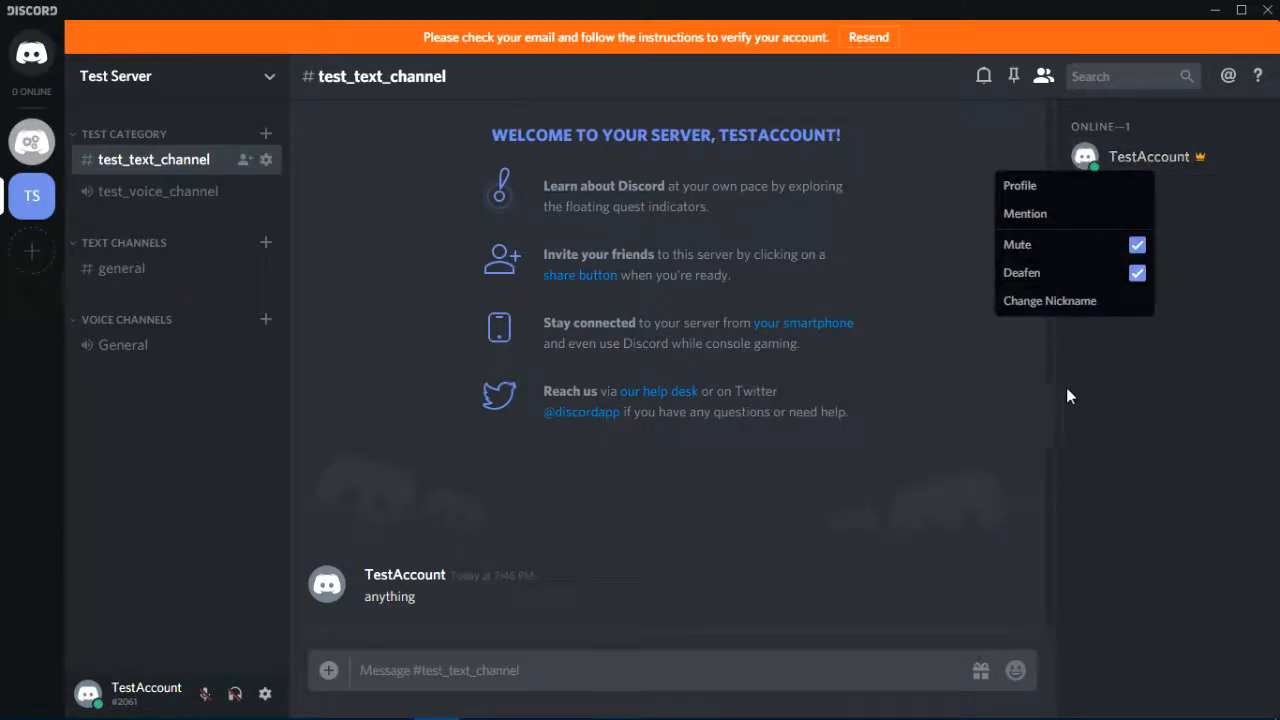
click(1042, 190)
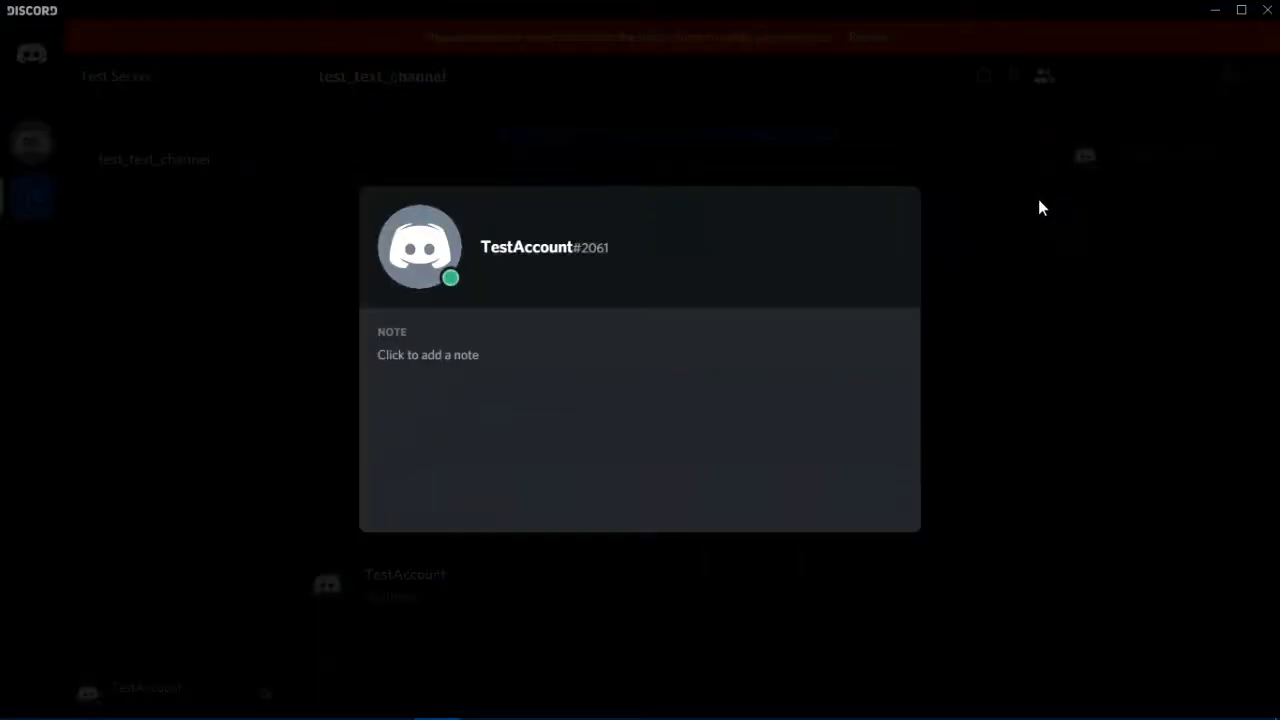
click(1060, 217)
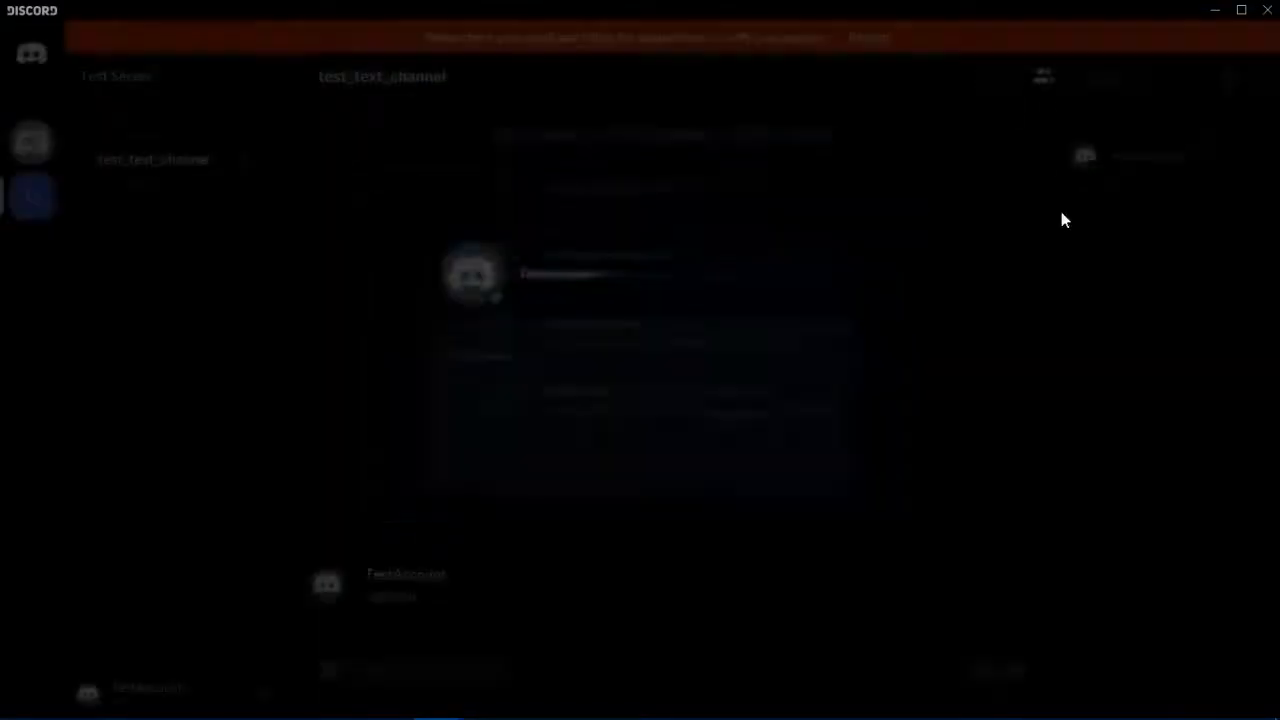
click(137, 80)
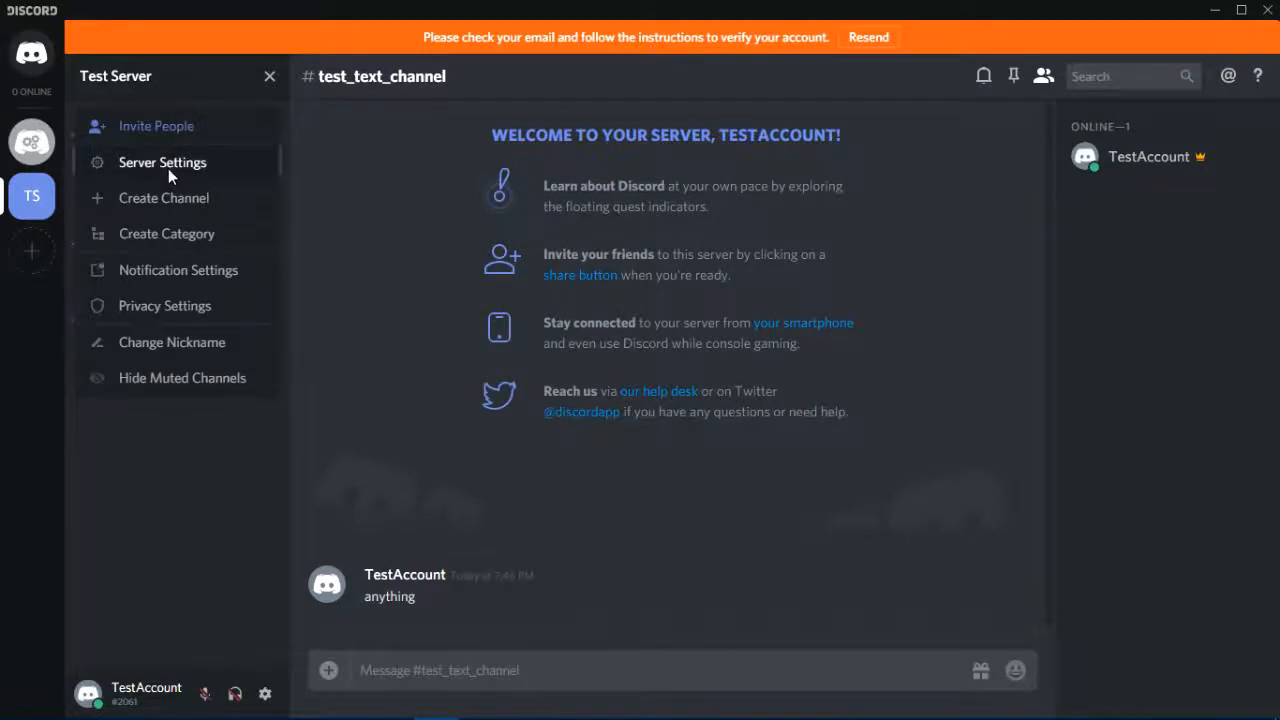
click(167, 170)
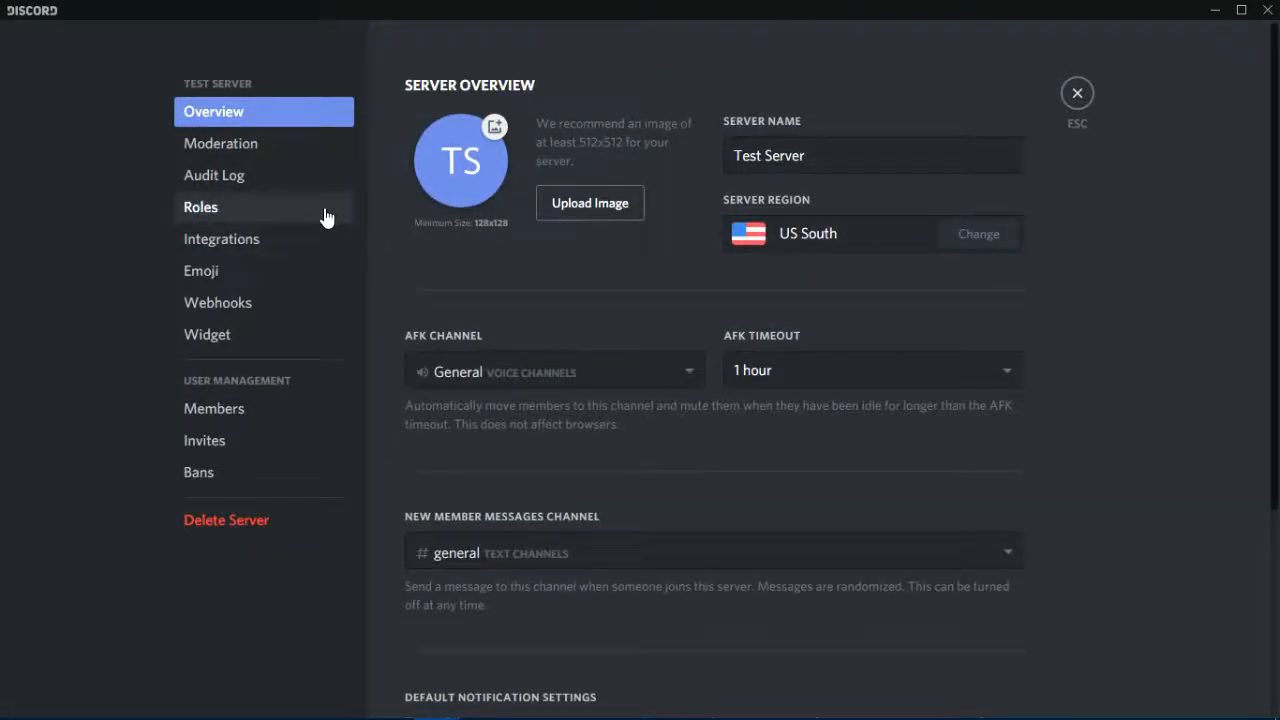
click(262, 218)
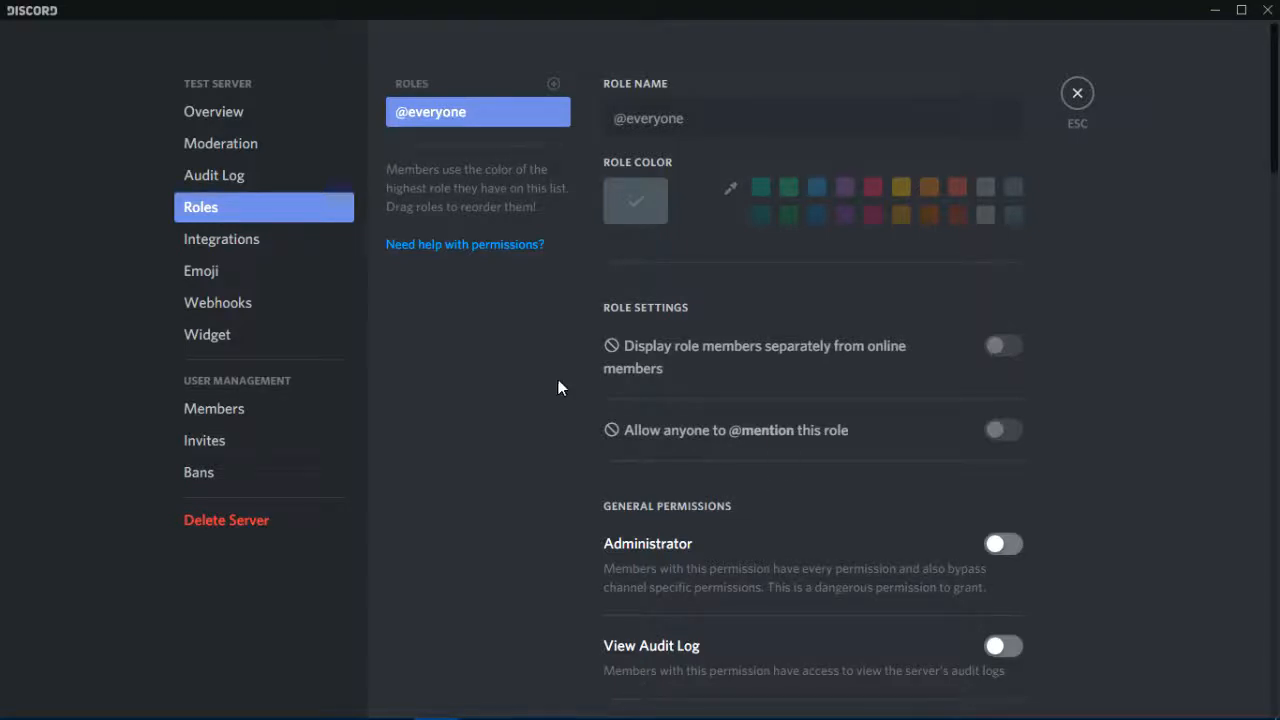
scroll(785, 410, down, 20)
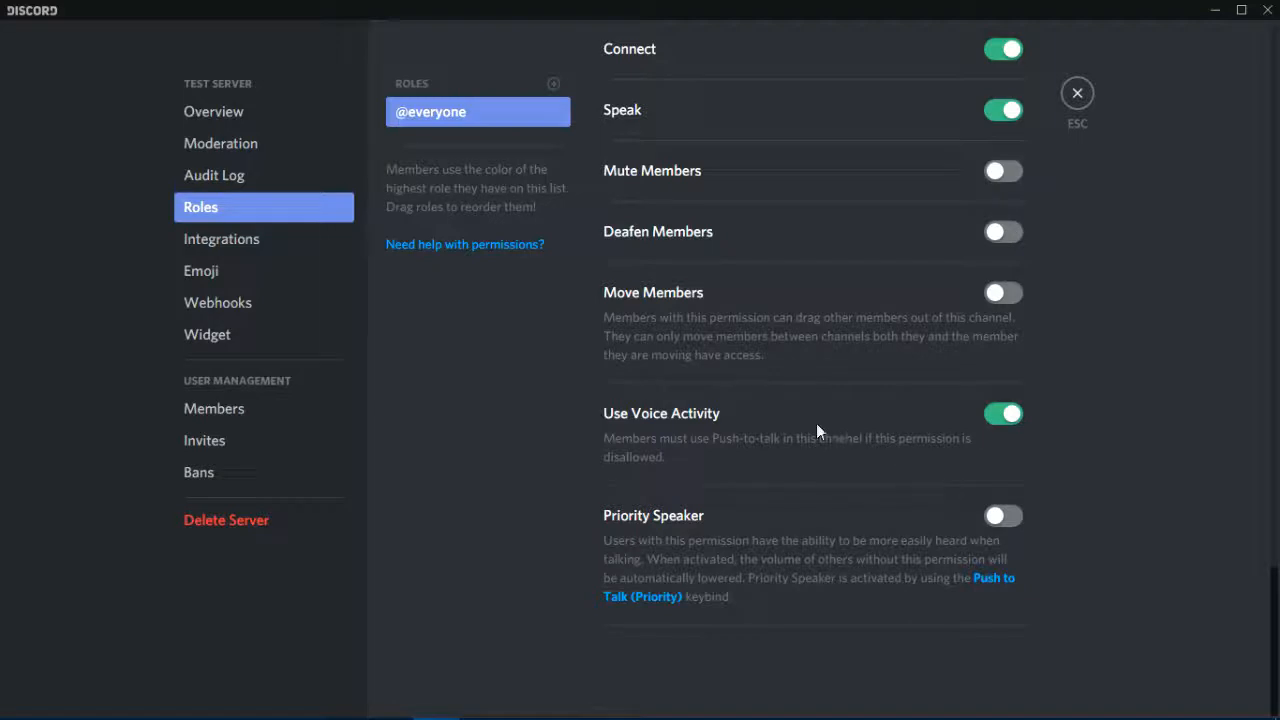
click(1002, 418)
scroll(1006, 428, up, 3)
click(1004, 395)
click(1006, 333)
scroll(1015, 345, up, 1)
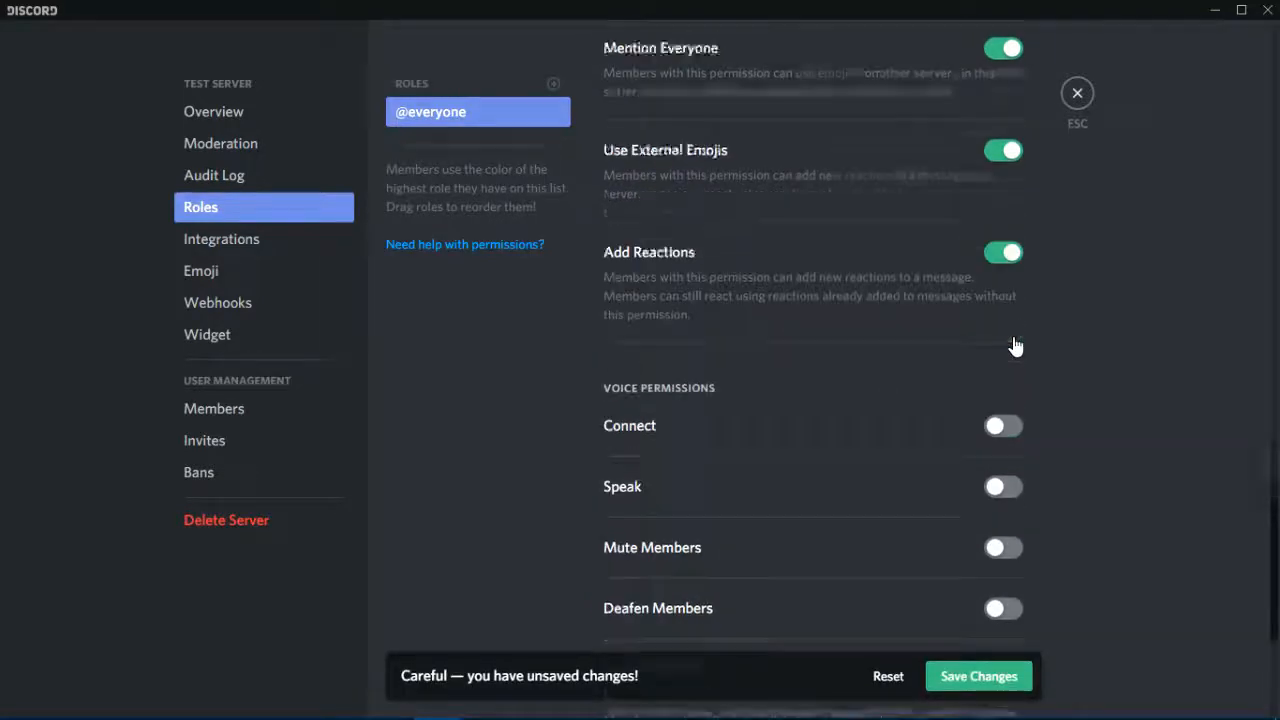
click(1005, 436)
click(1003, 336)
click(997, 236)
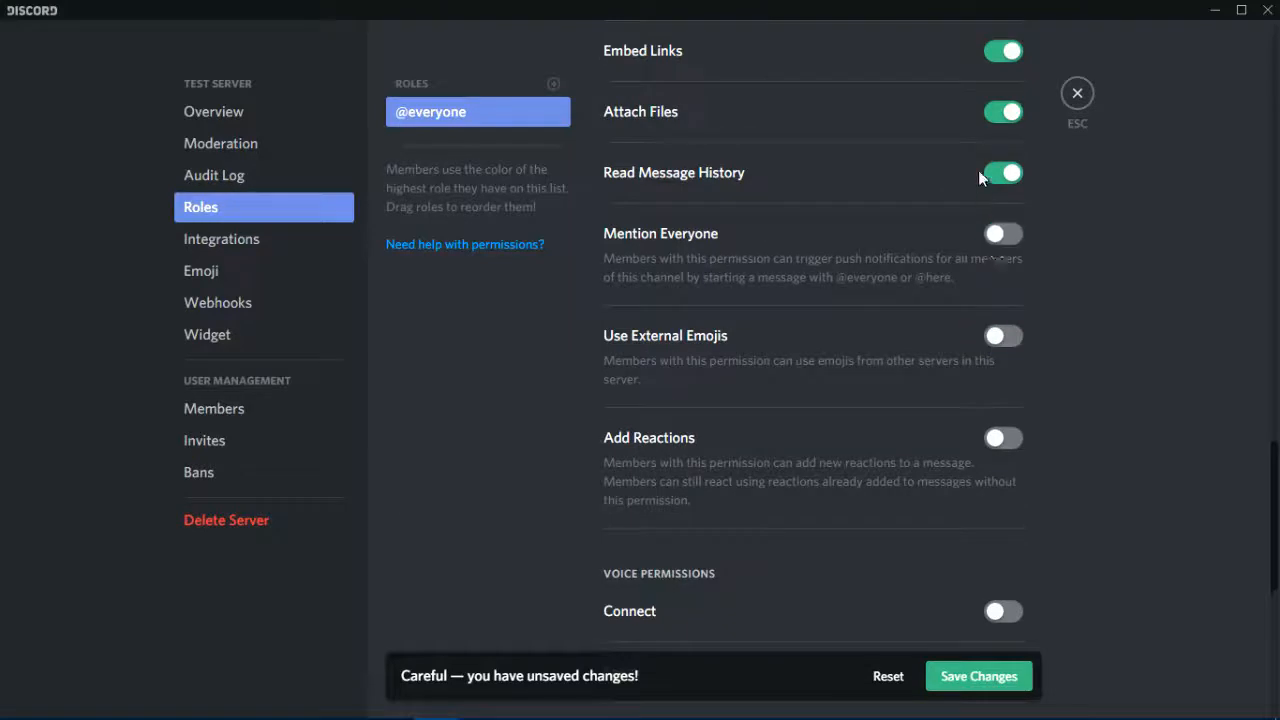
click(1003, 172)
click(1003, 112)
click(1003, 51)
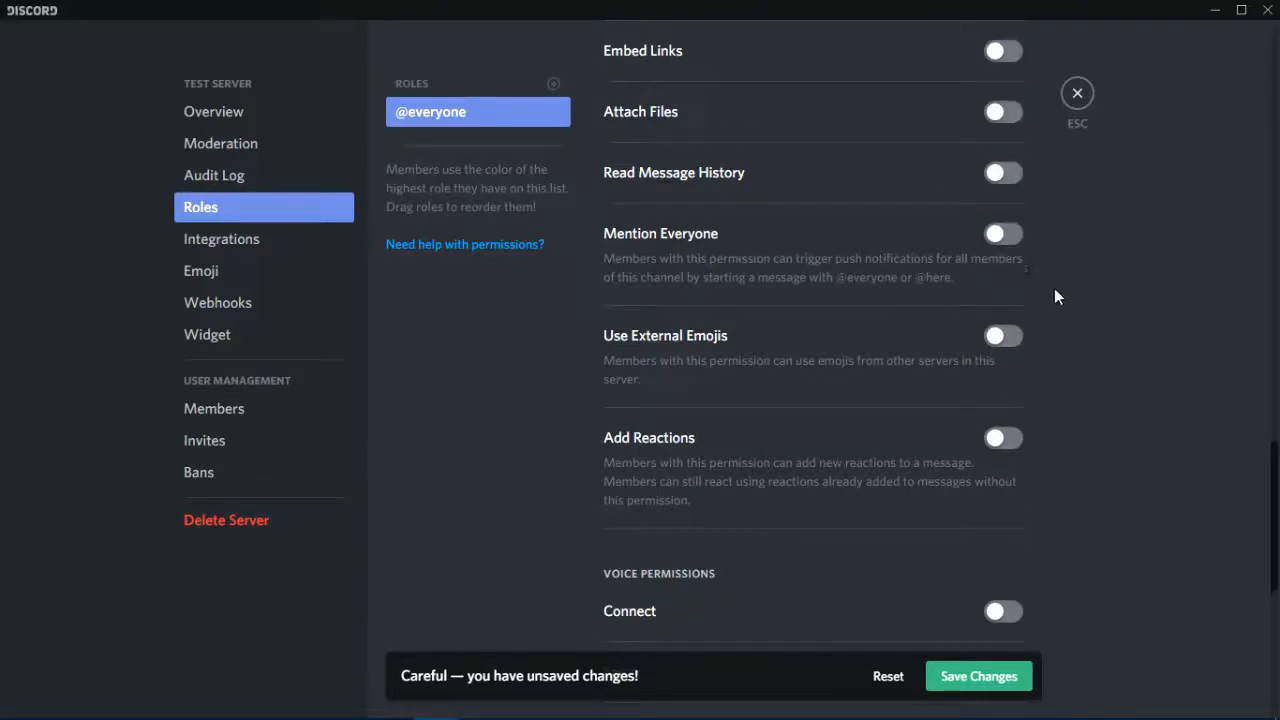
scroll(1054, 296, up, 6)
click(1006, 483)
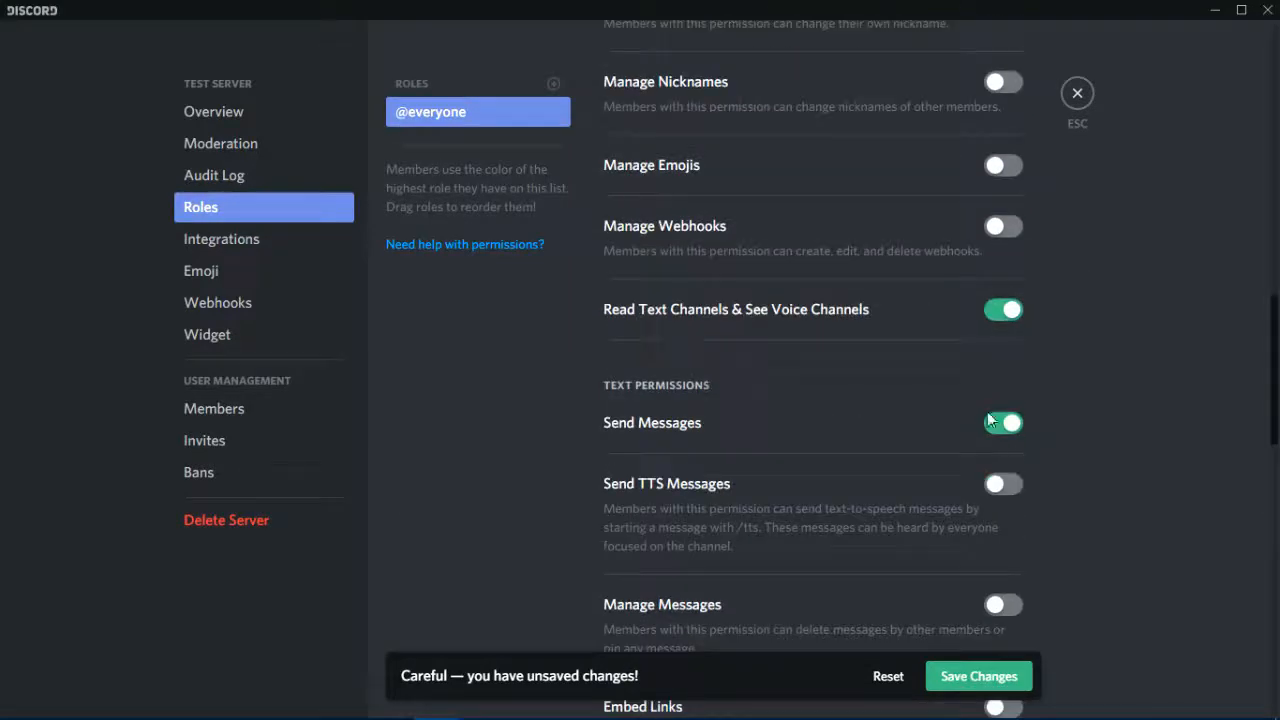
click(1003, 309)
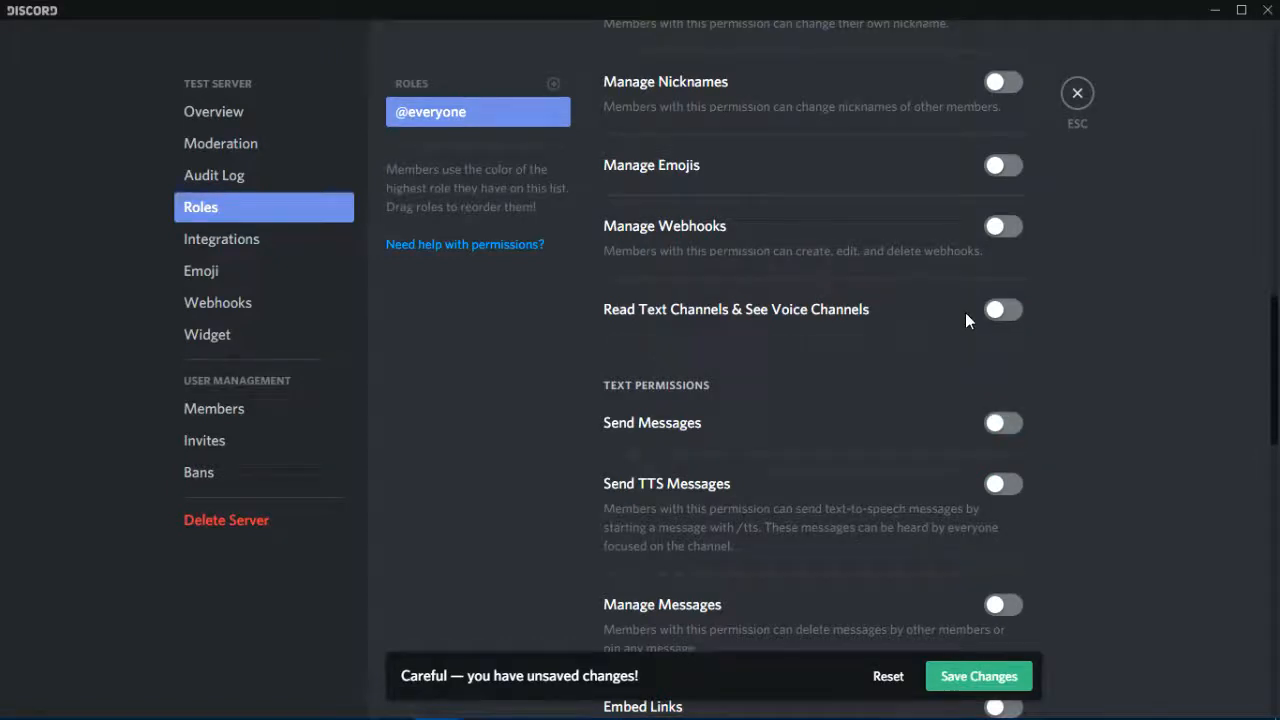
scroll(965, 312, up, 5)
click(1003, 560)
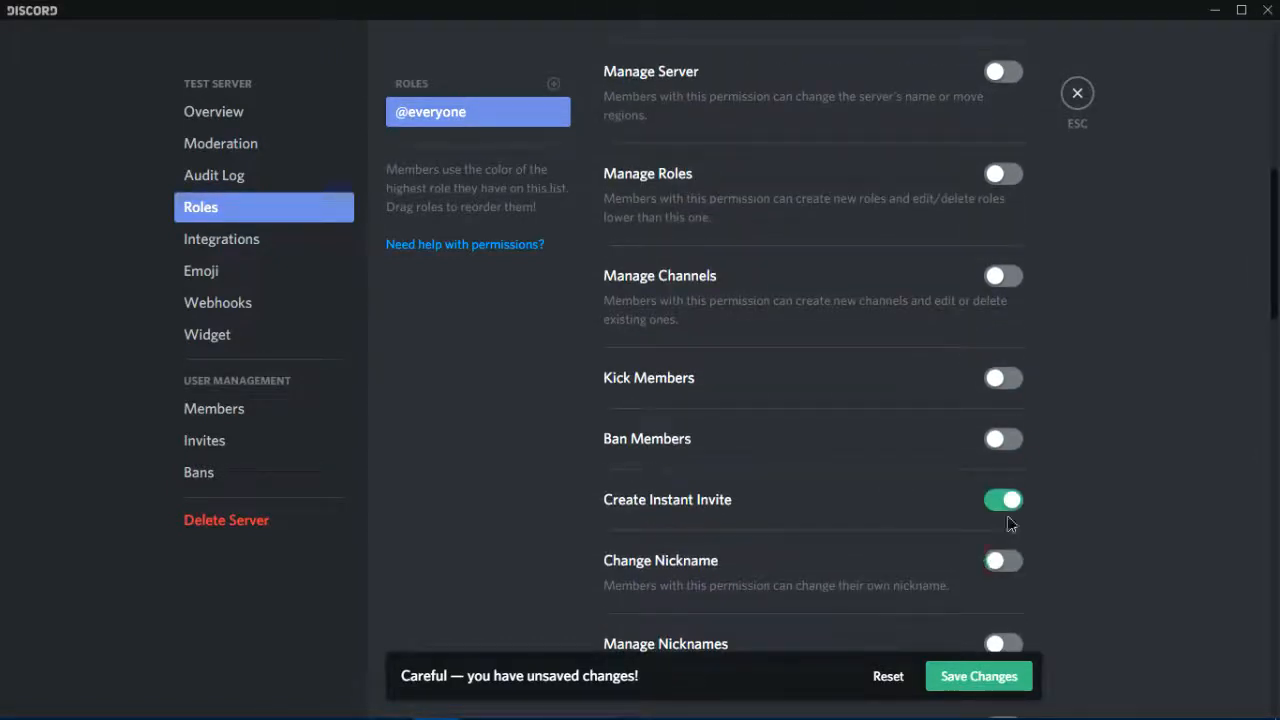
scroll(936, 470, up, 5)
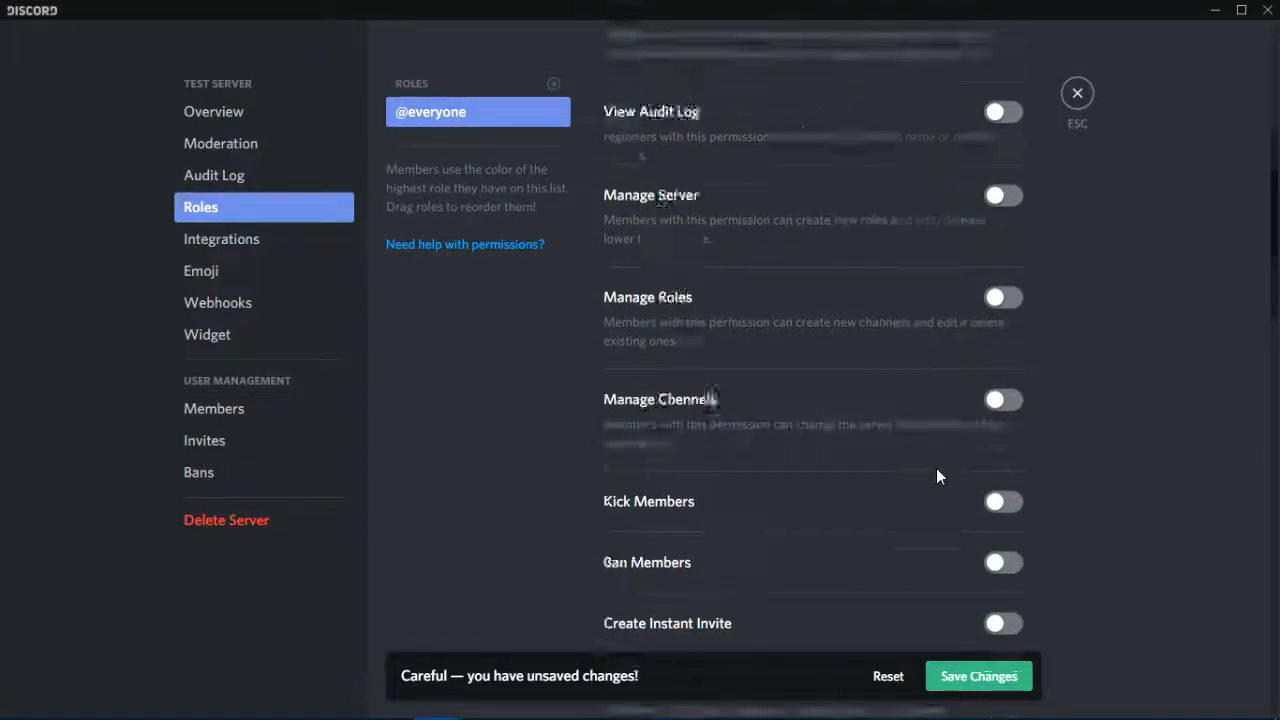
click(955, 680)
scroll(857, 426, down, 10)
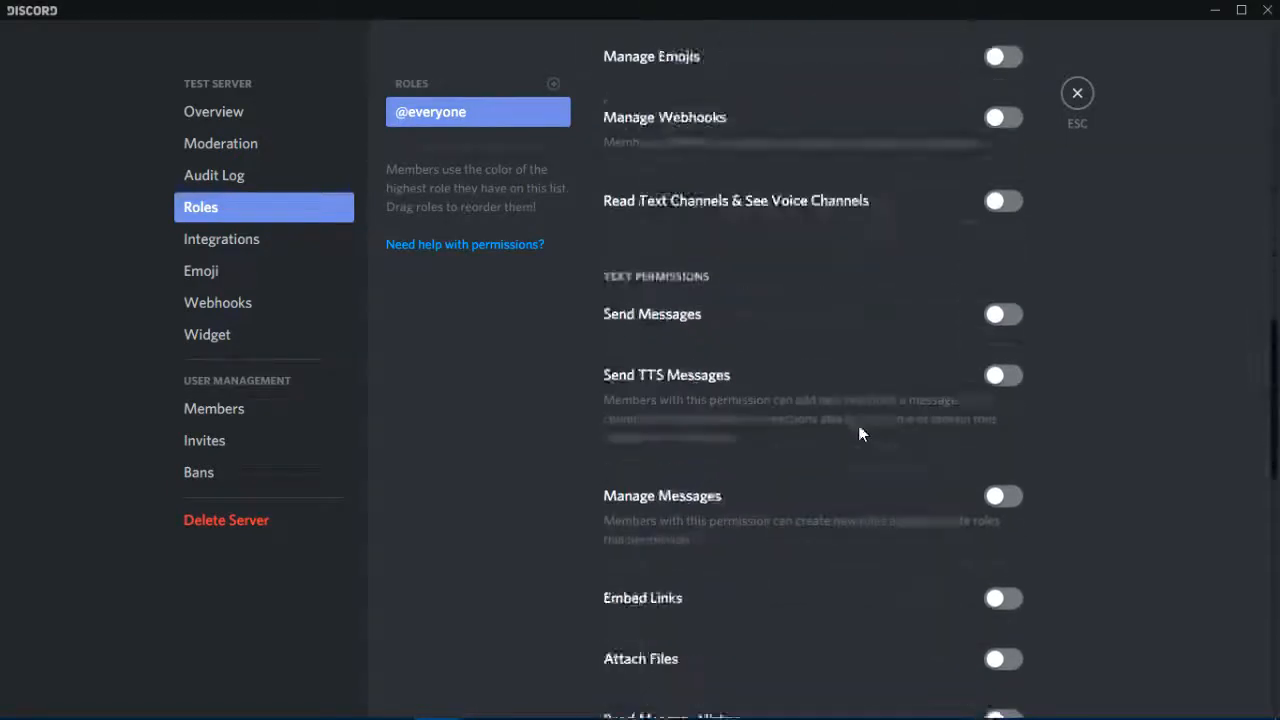
scroll(860, 433, down, 10)
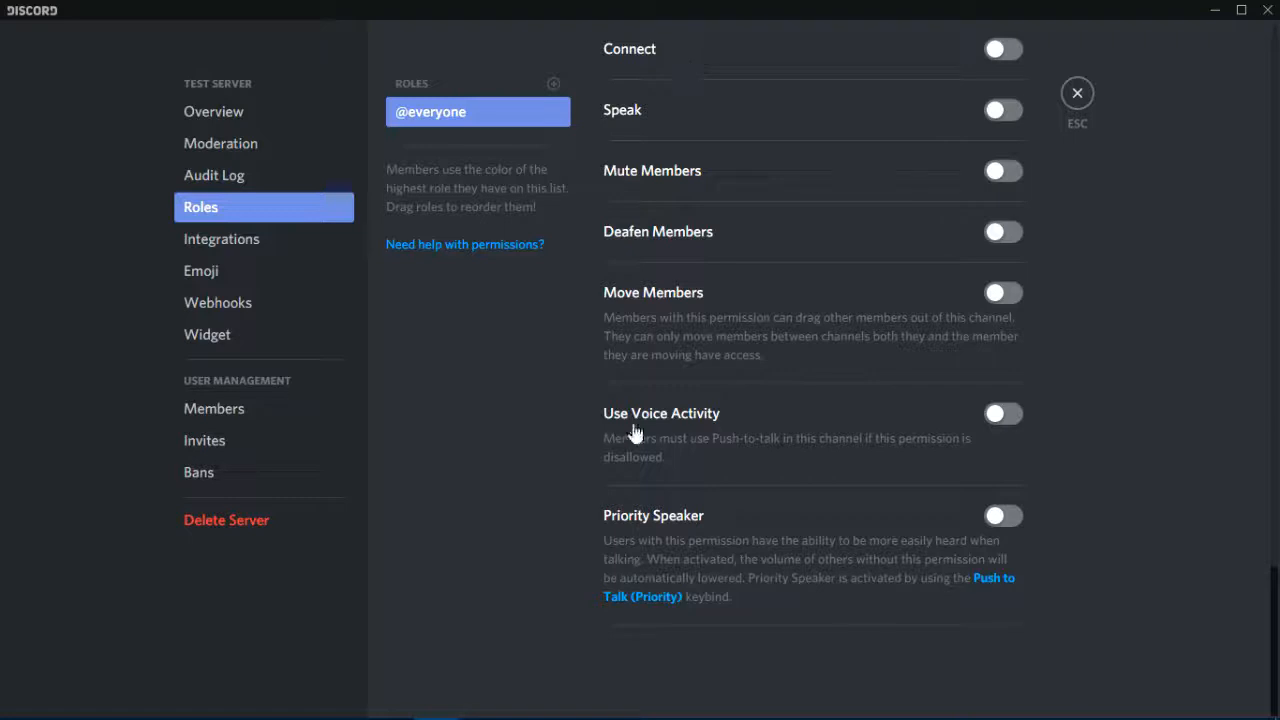
scroll(830, 566, up, 20)
scroll(845, 545, down, 12)
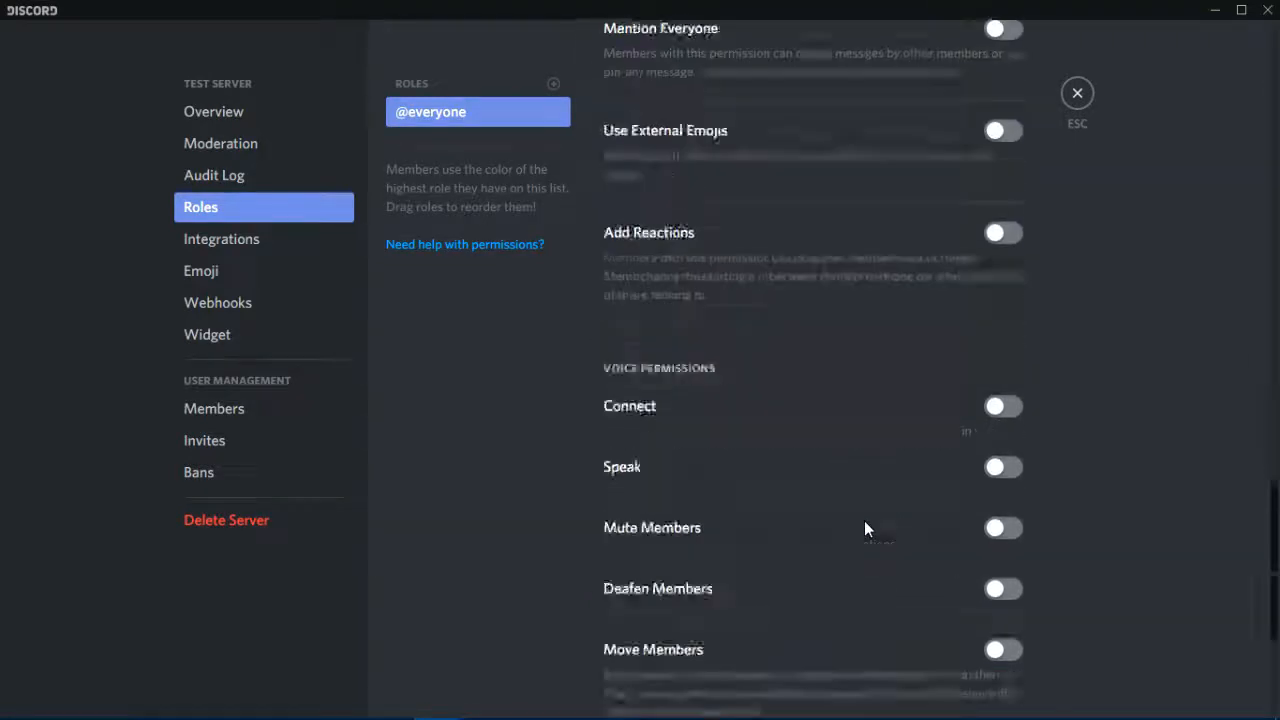
scroll(865, 528, down, 4)
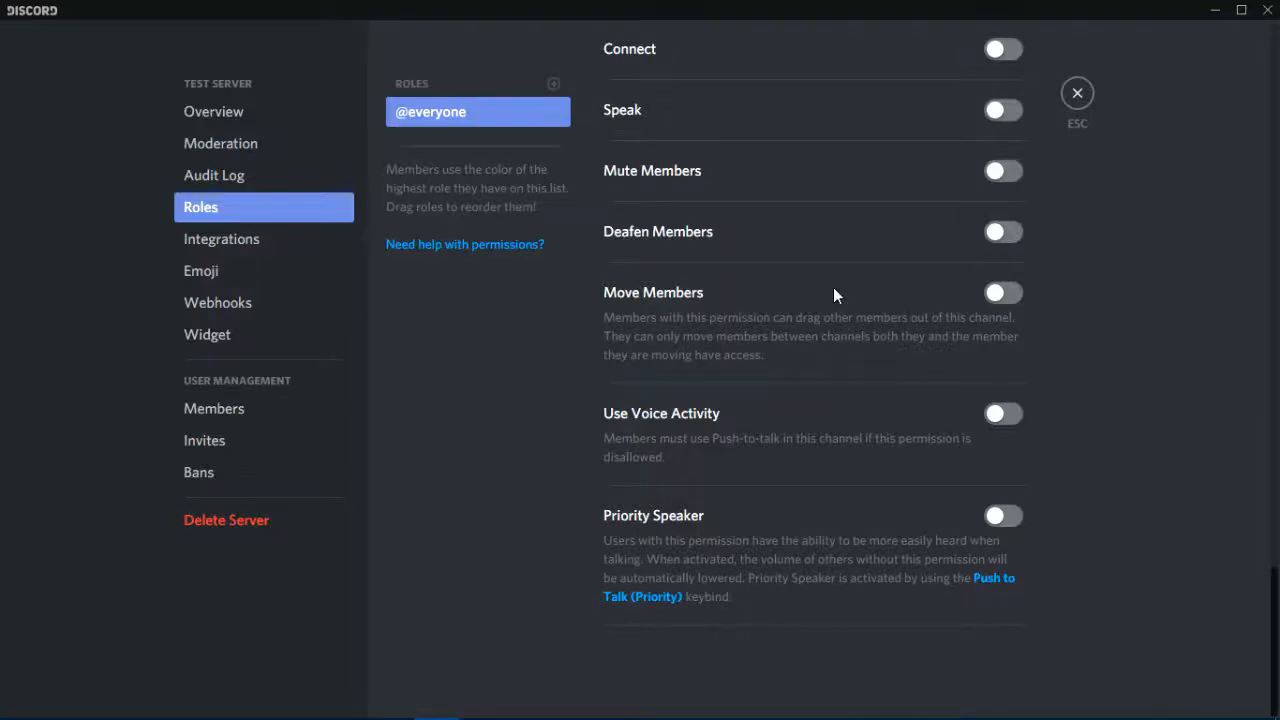
scroll(849, 360, up, 1)
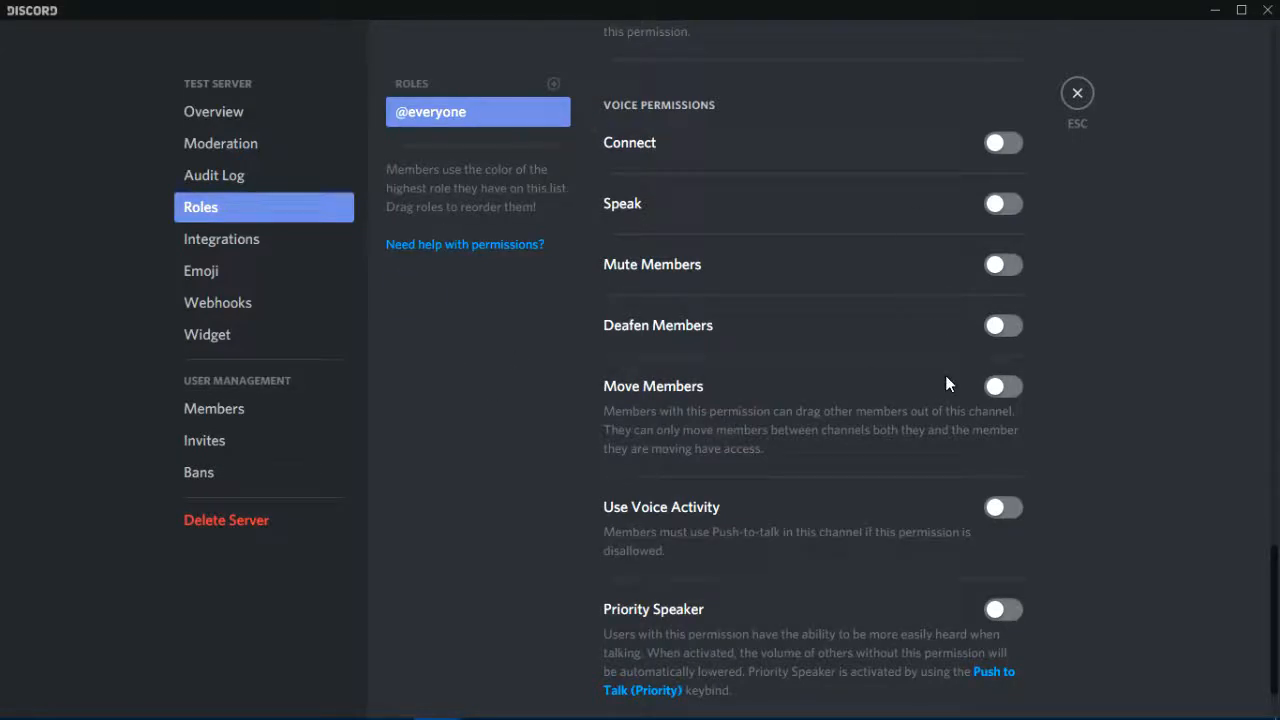
scroll(941, 379, up, 1)
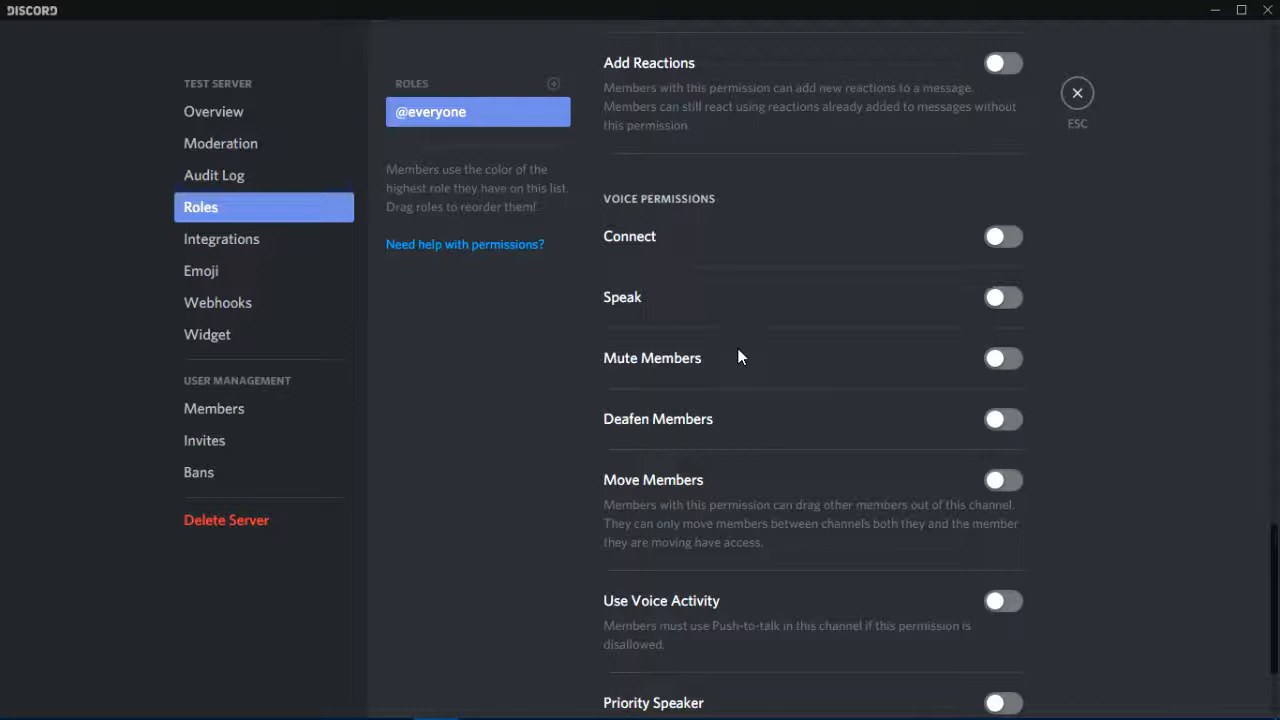
scroll(737, 348, up, 2)
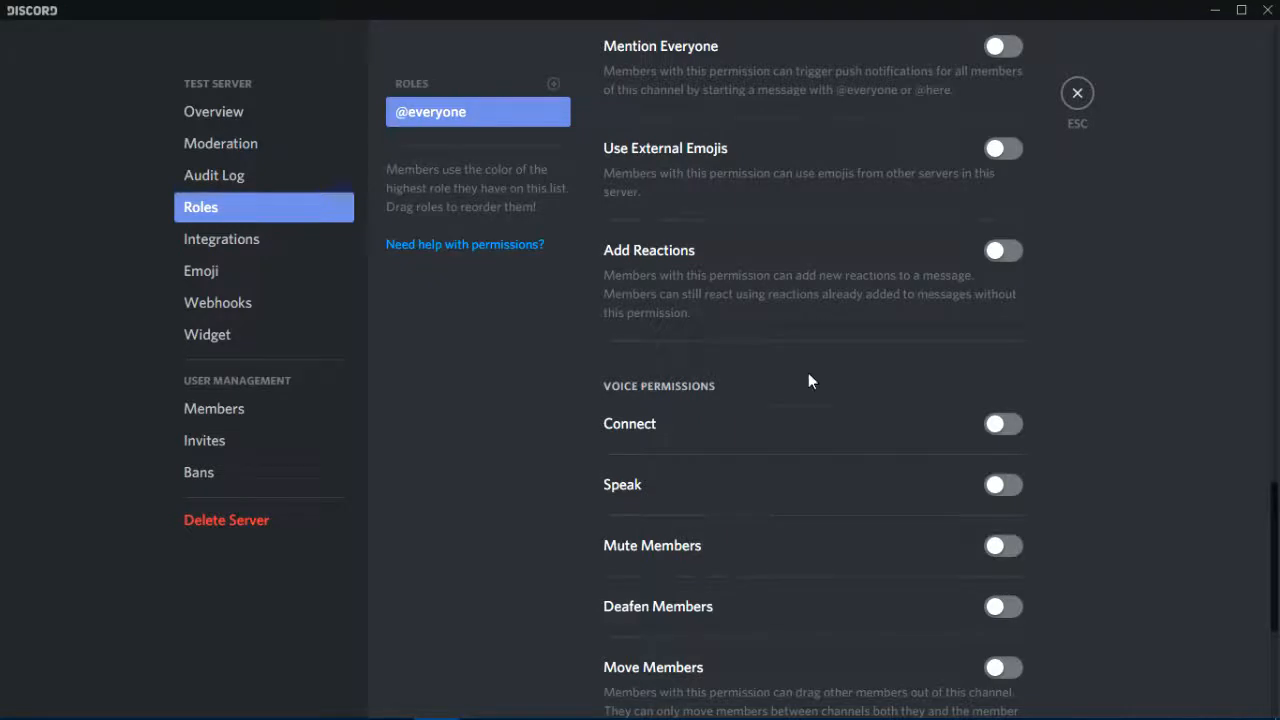
scroll(826, 312, up, 3)
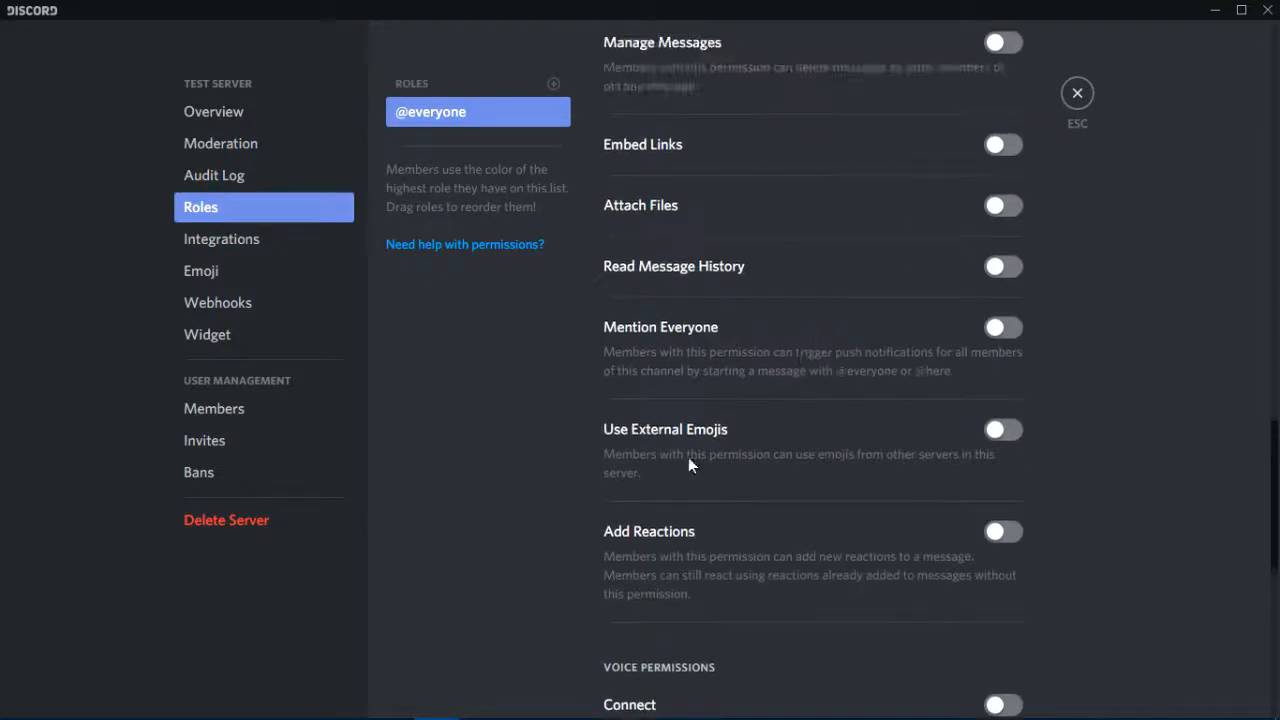
click(1075, 96)
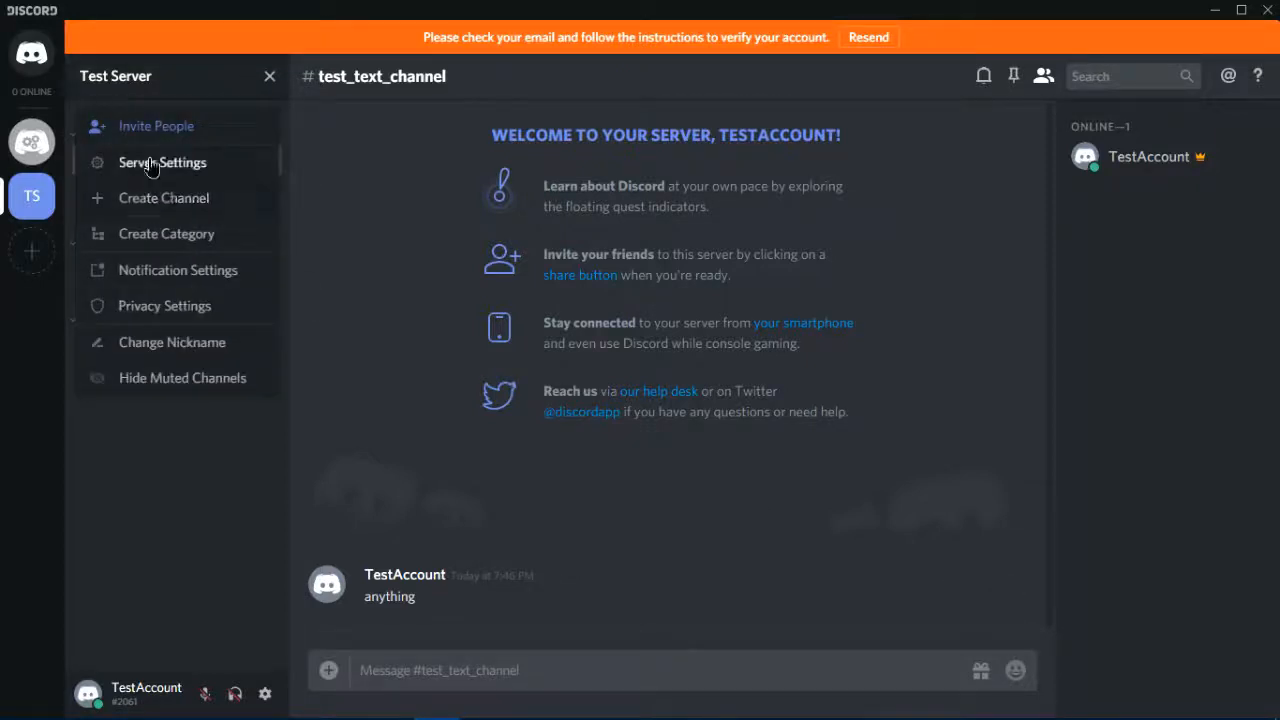
click(155, 162)
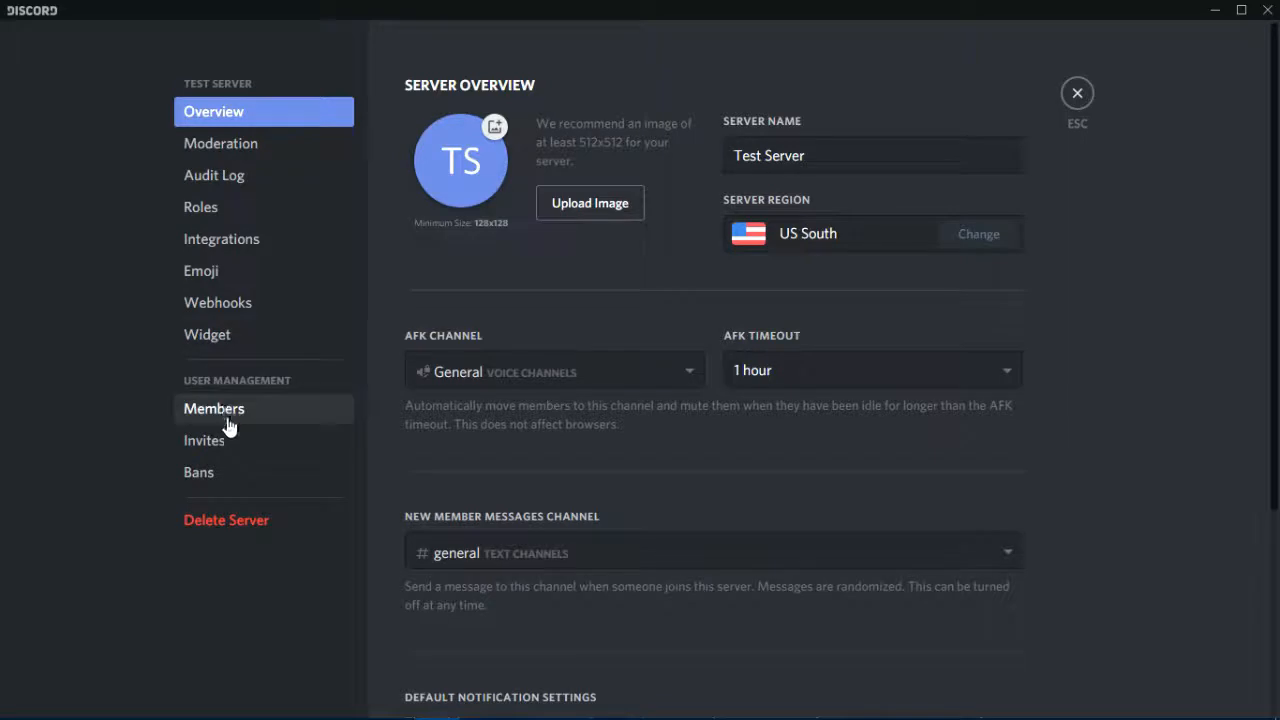
click(234, 214)
scroll(932, 511, down, 20)
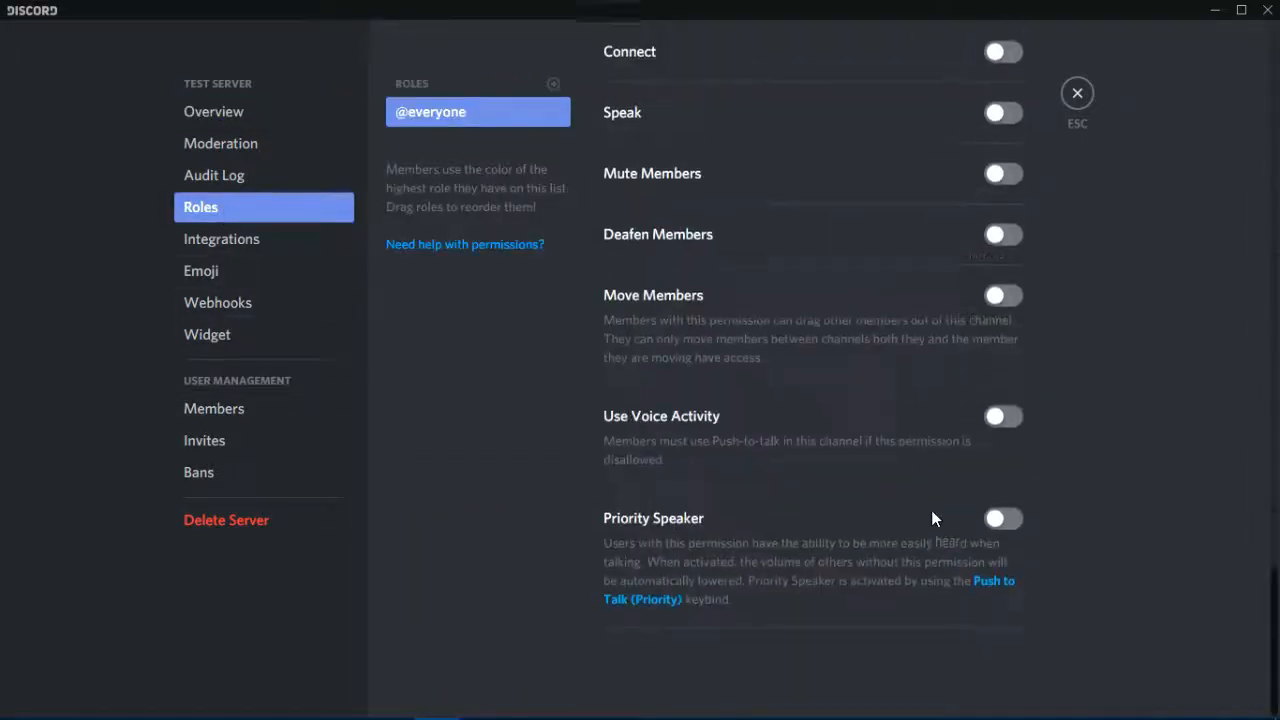
scroll(748, 393, up, 6)
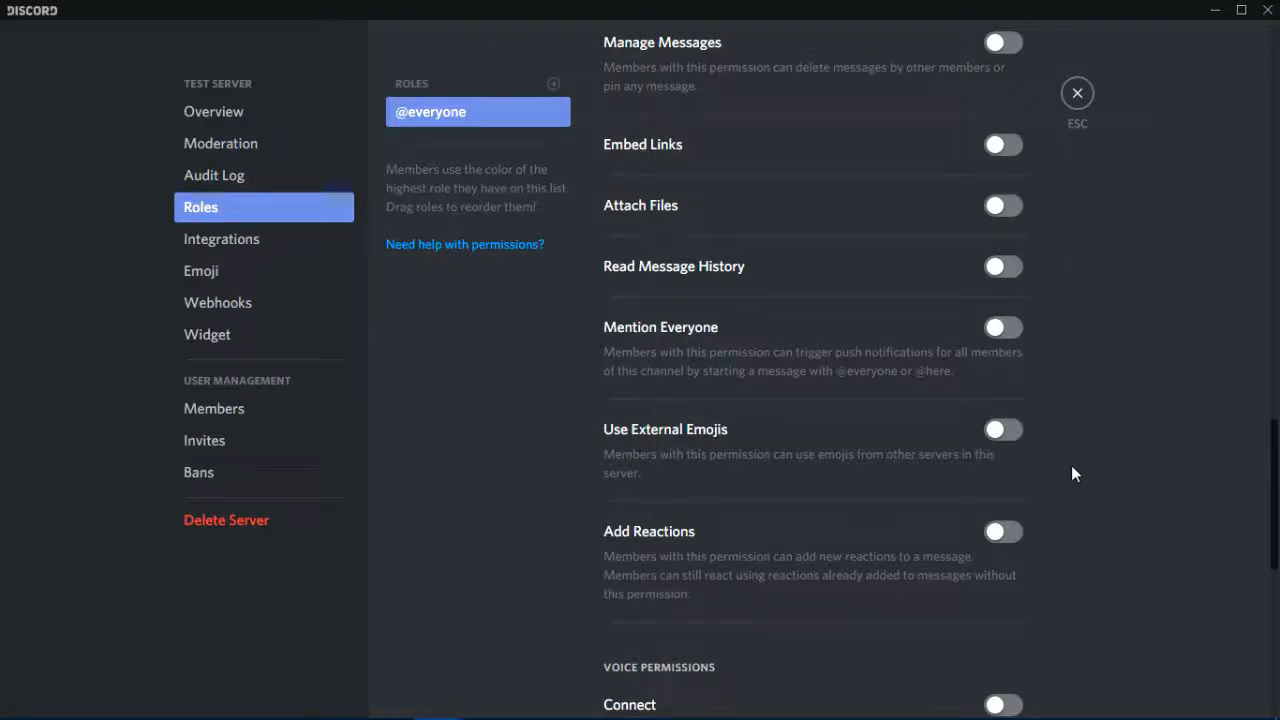
scroll(915, 405, up, 2)
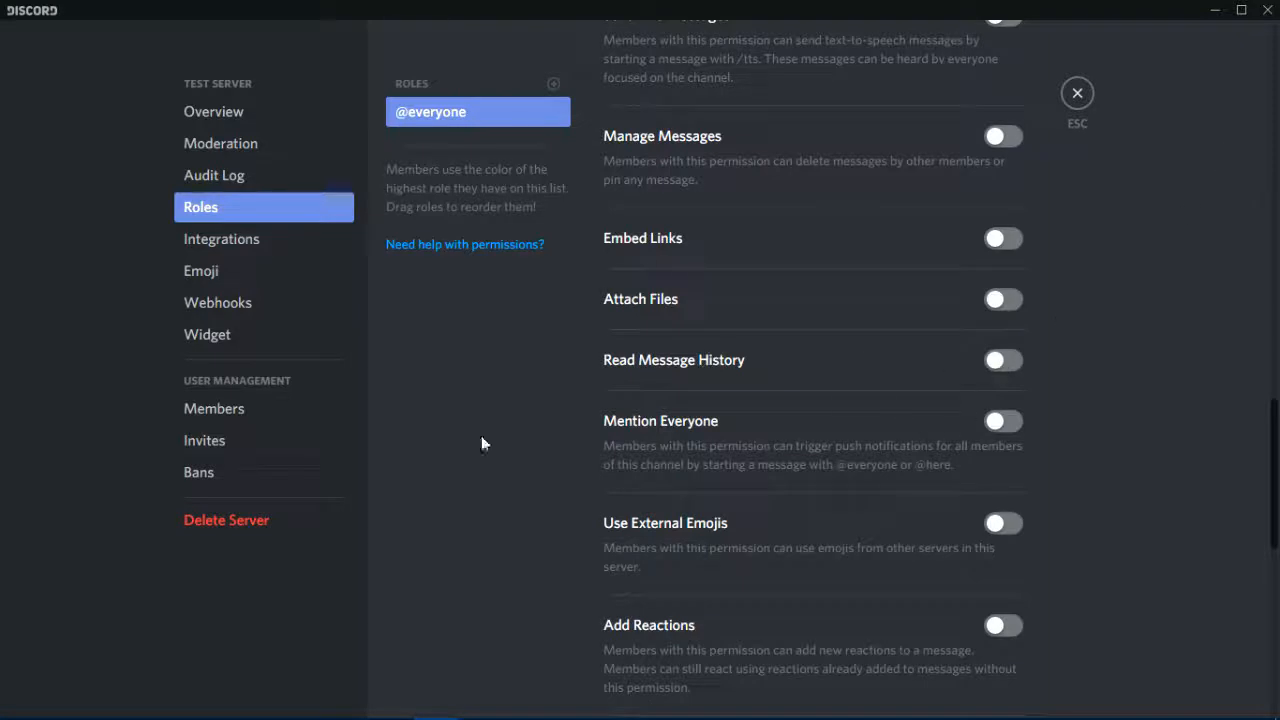
scroll(751, 391, up, 2)
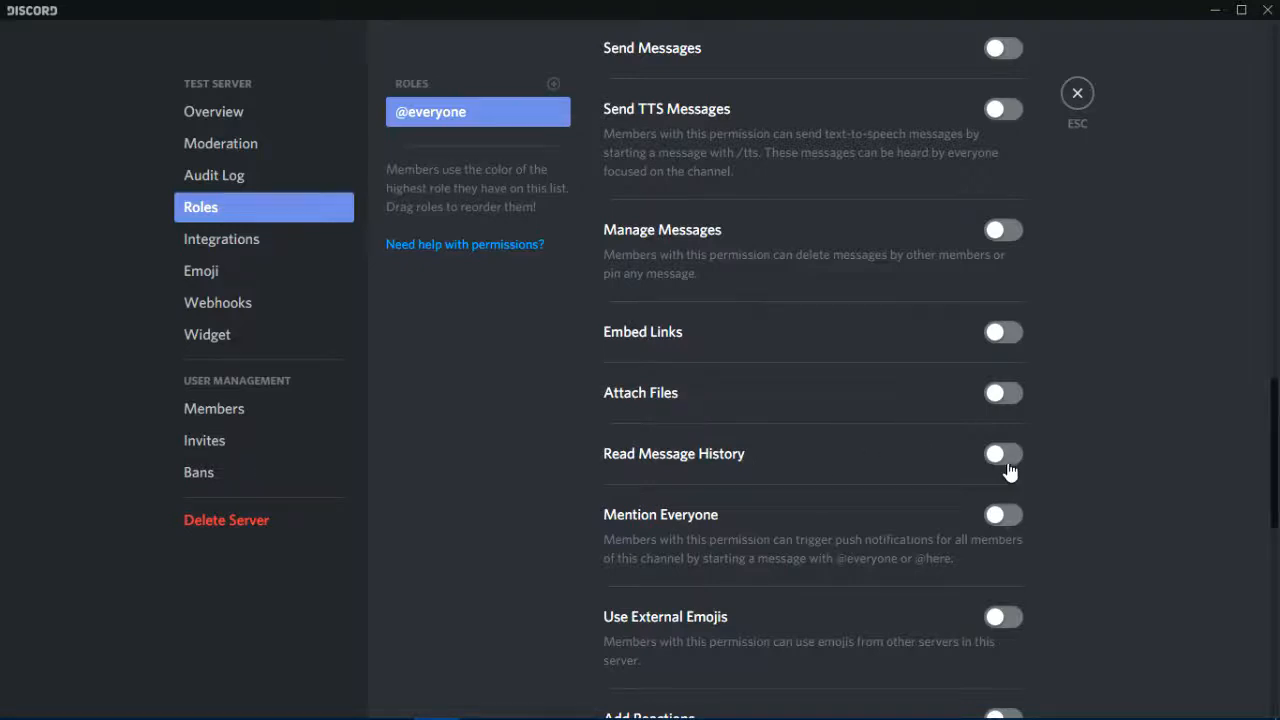
click(1006, 462)
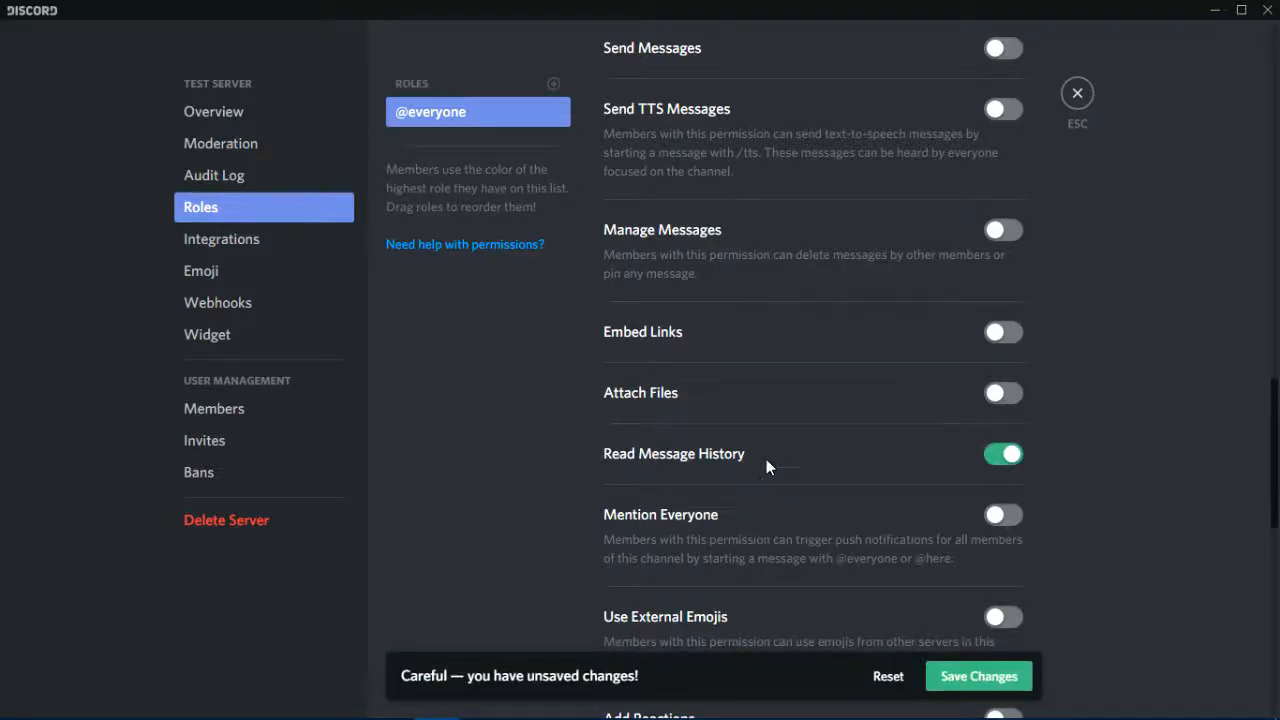
scroll(766, 459, down, 9)
scroll(760, 457, up, 7)
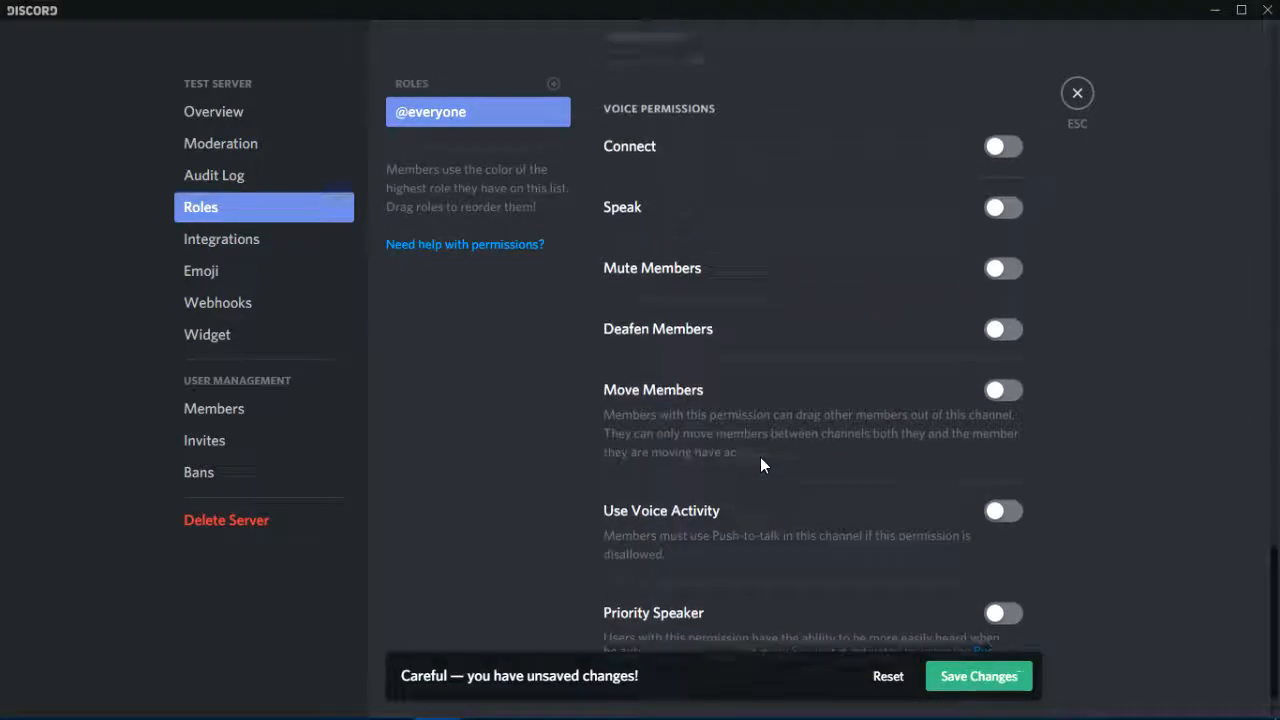
scroll(816, 401, up, 2)
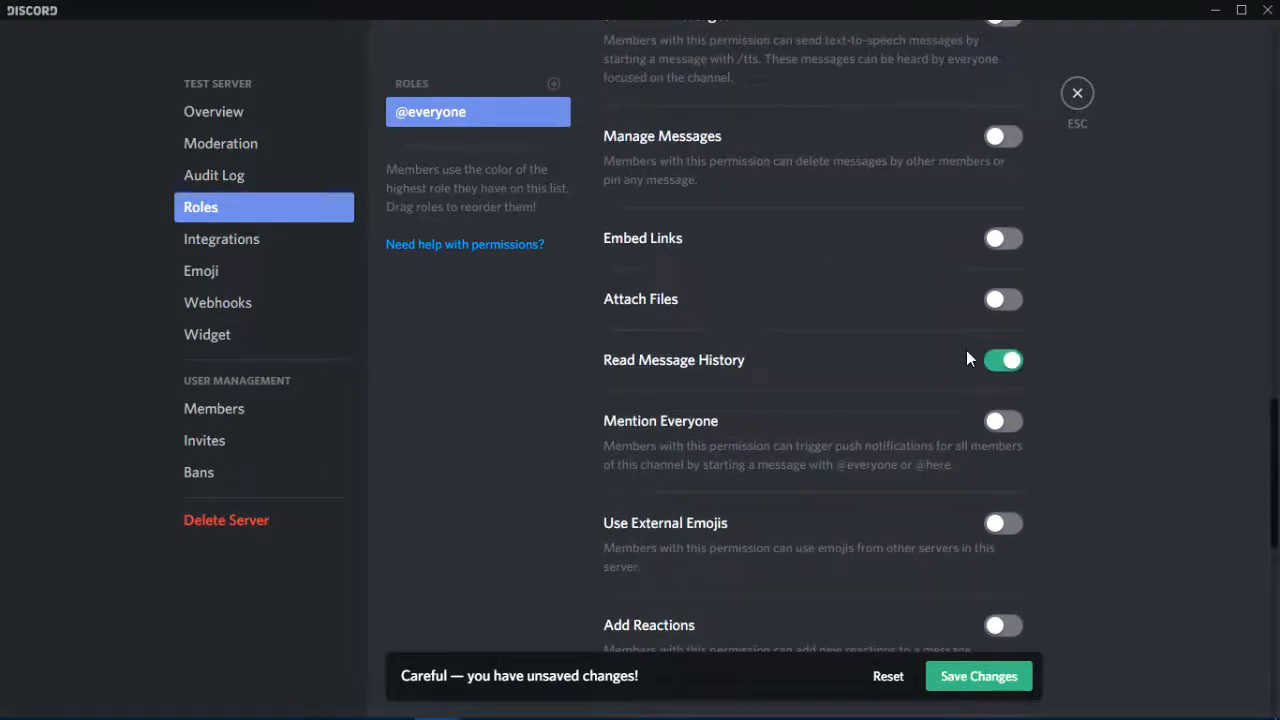
scroll(966, 358, down, 8)
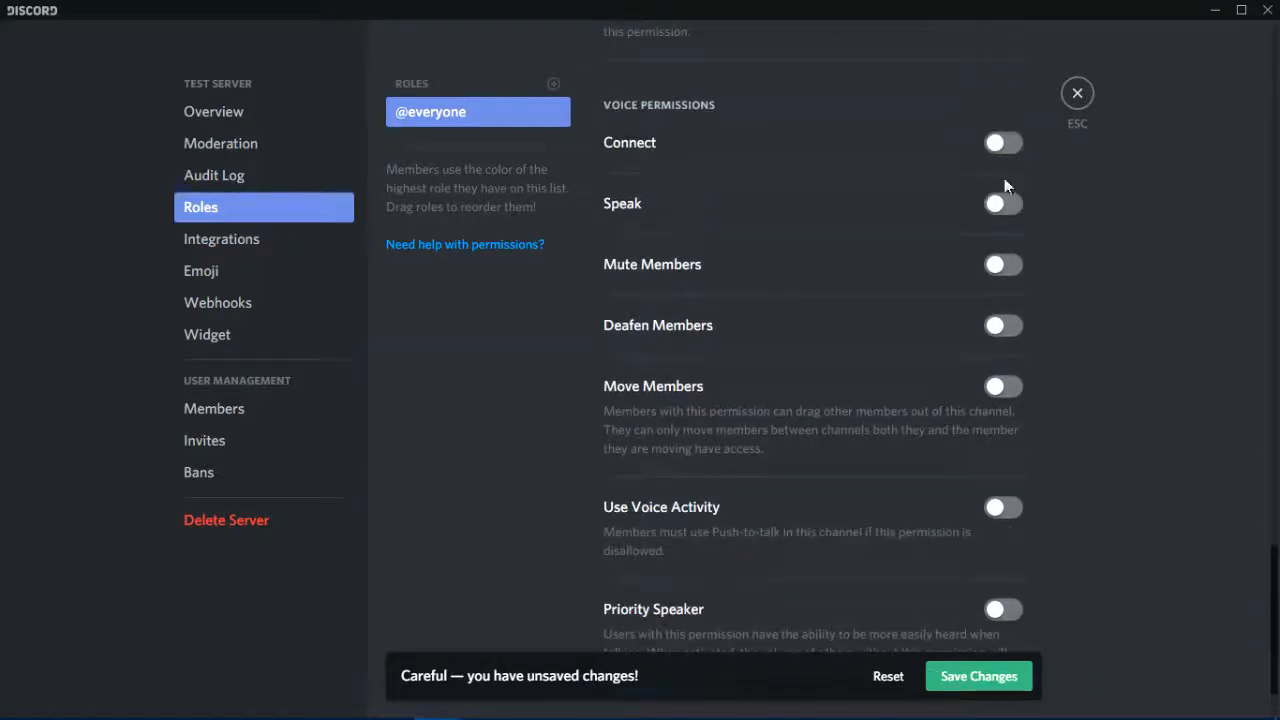
click(1003, 142)
click(997, 206)
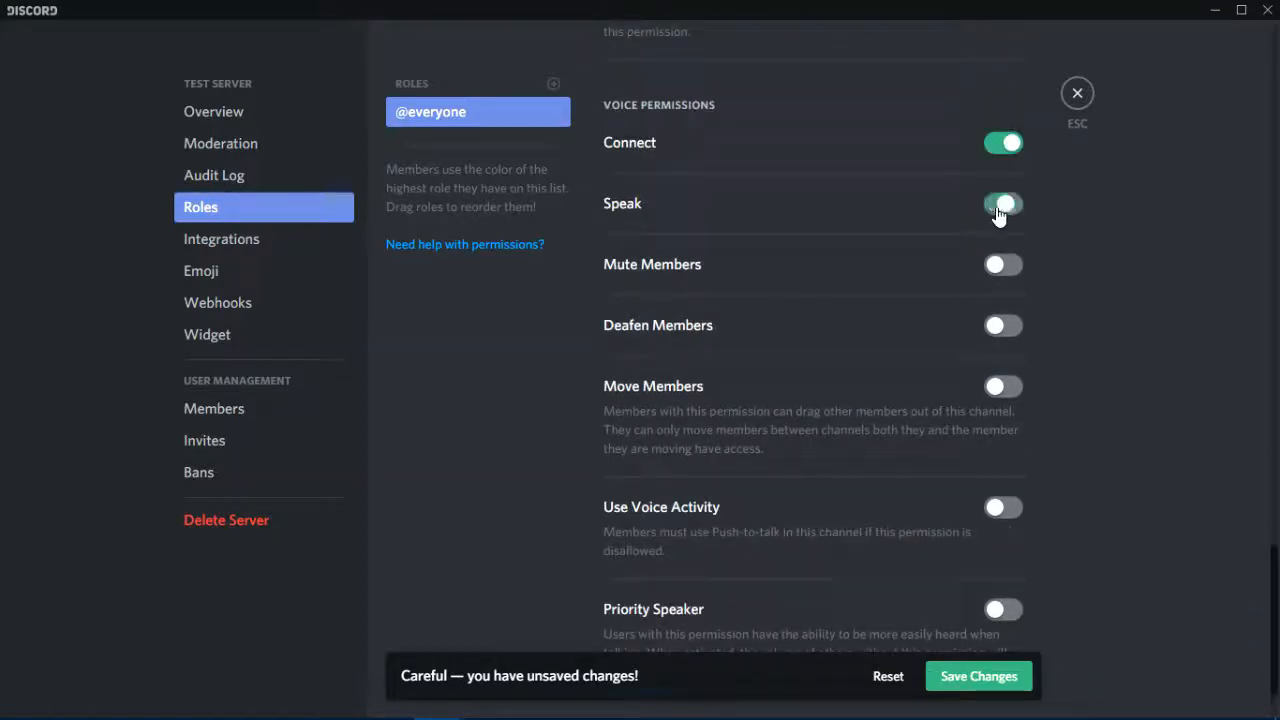
click(995, 507)
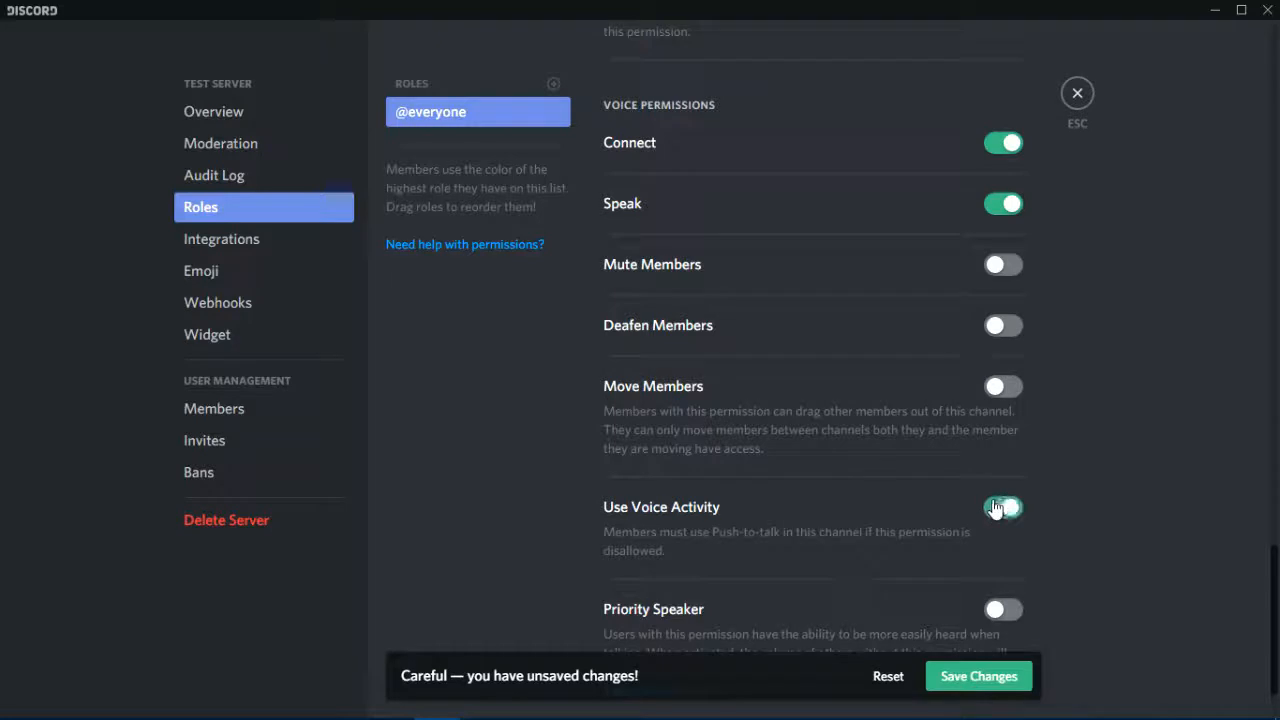
scroll(873, 511, up, 6)
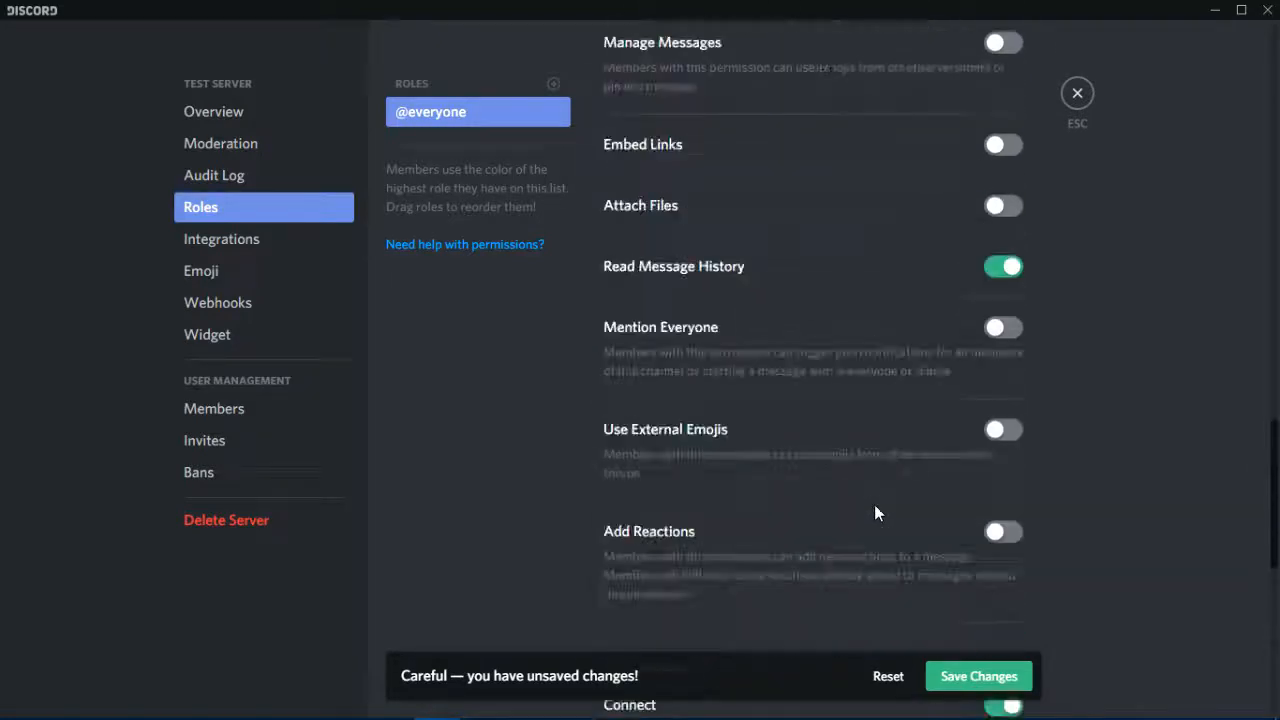
click(1006, 531)
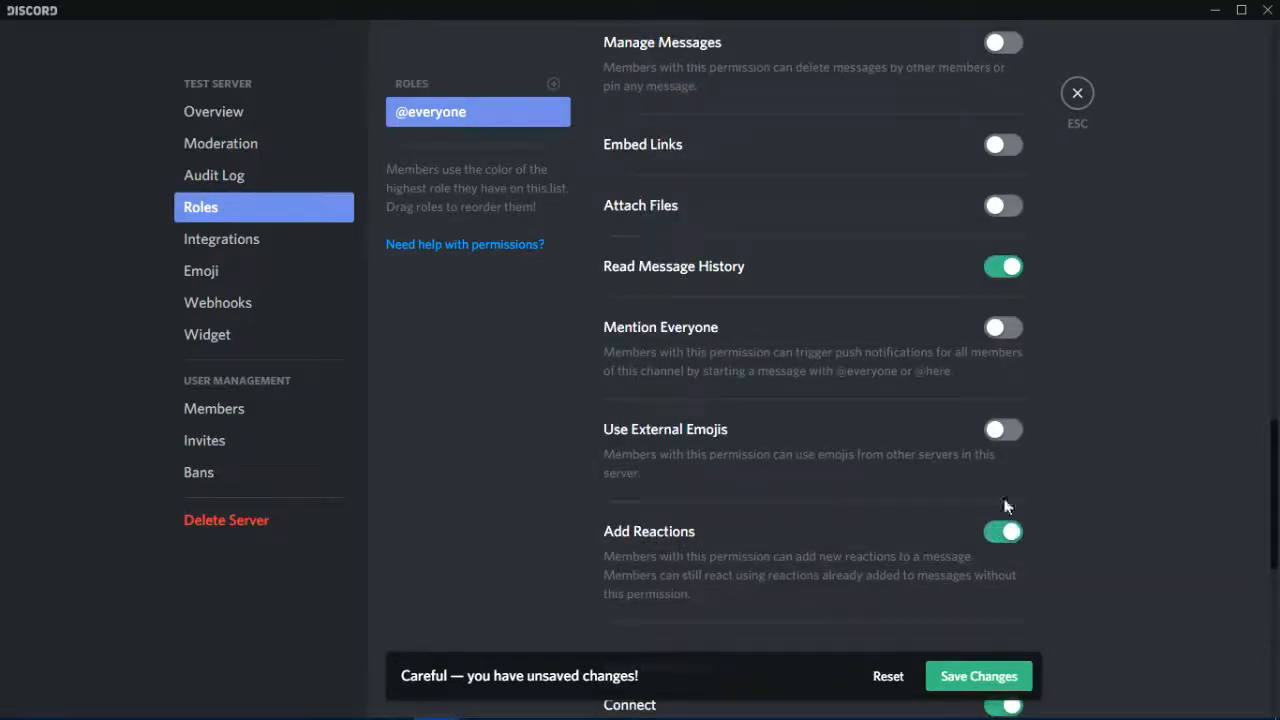
click(1002, 432)
scroll(867, 381, up, 2)
scroll(871, 370, up, 2)
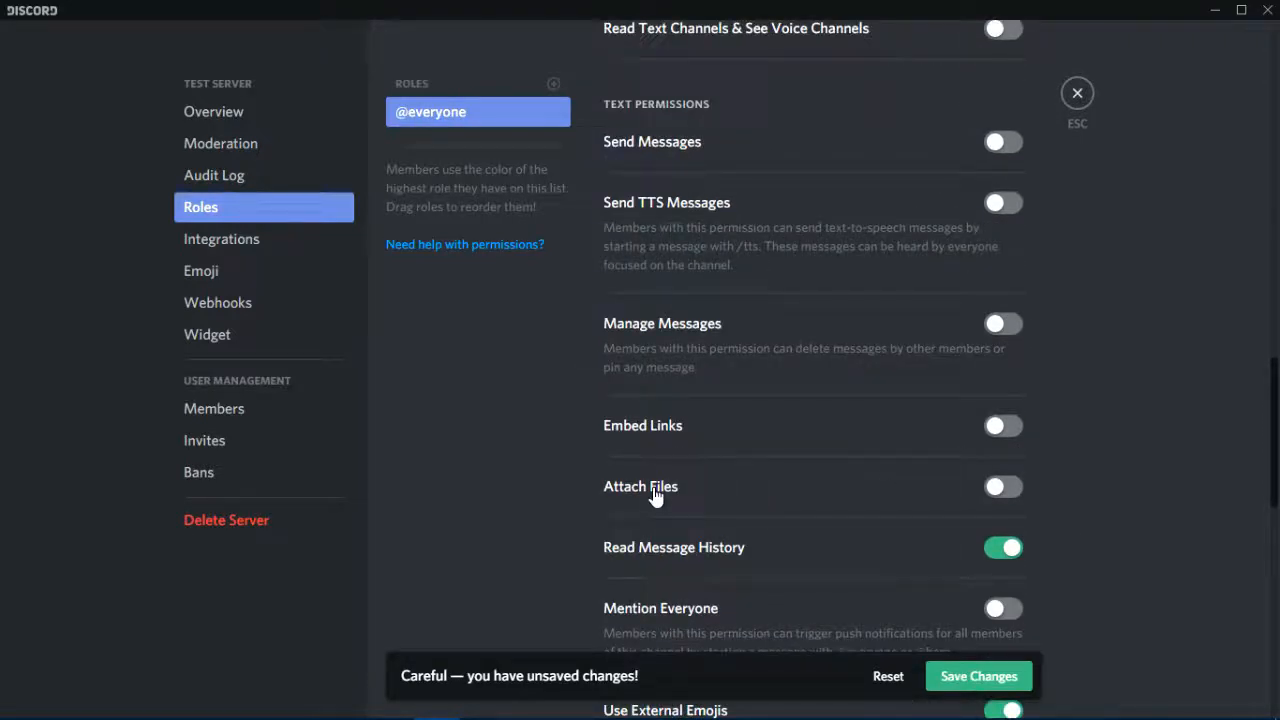
click(975, 678)
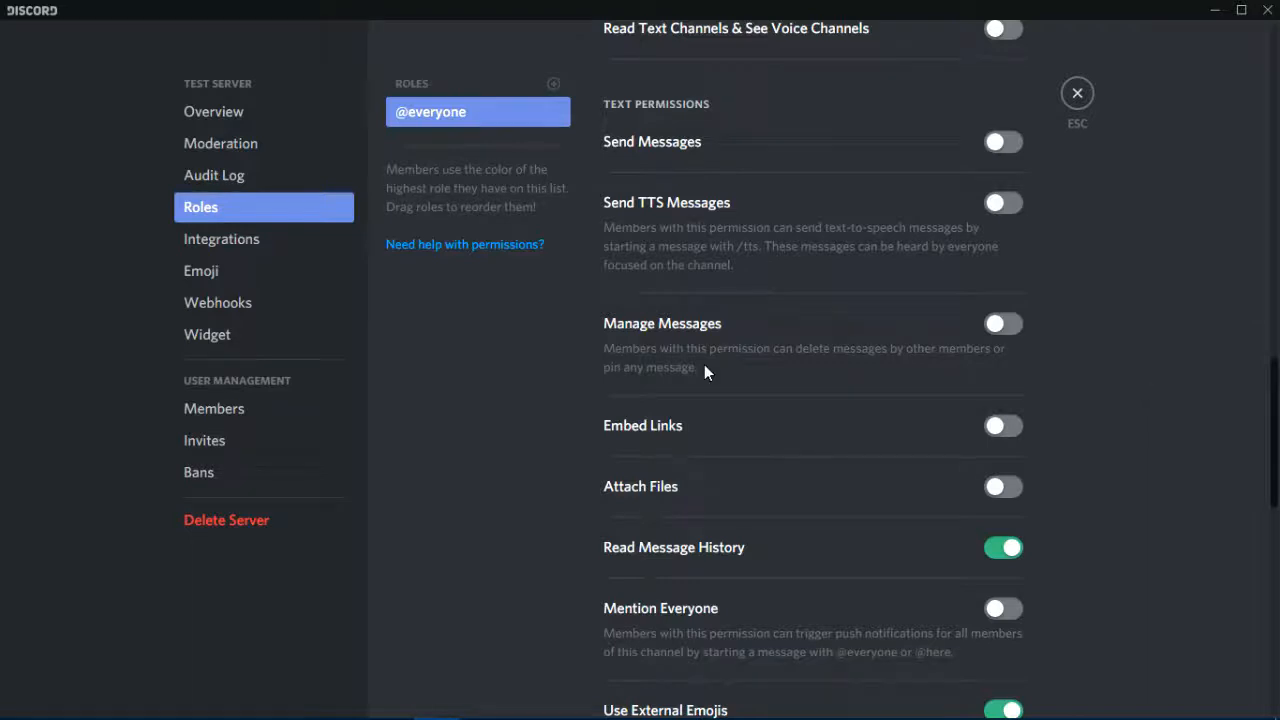
Leave the server settings and send the text-to-speech message "/tts hi" twice in test_text_channel
scroll(621, 429, up, 1)
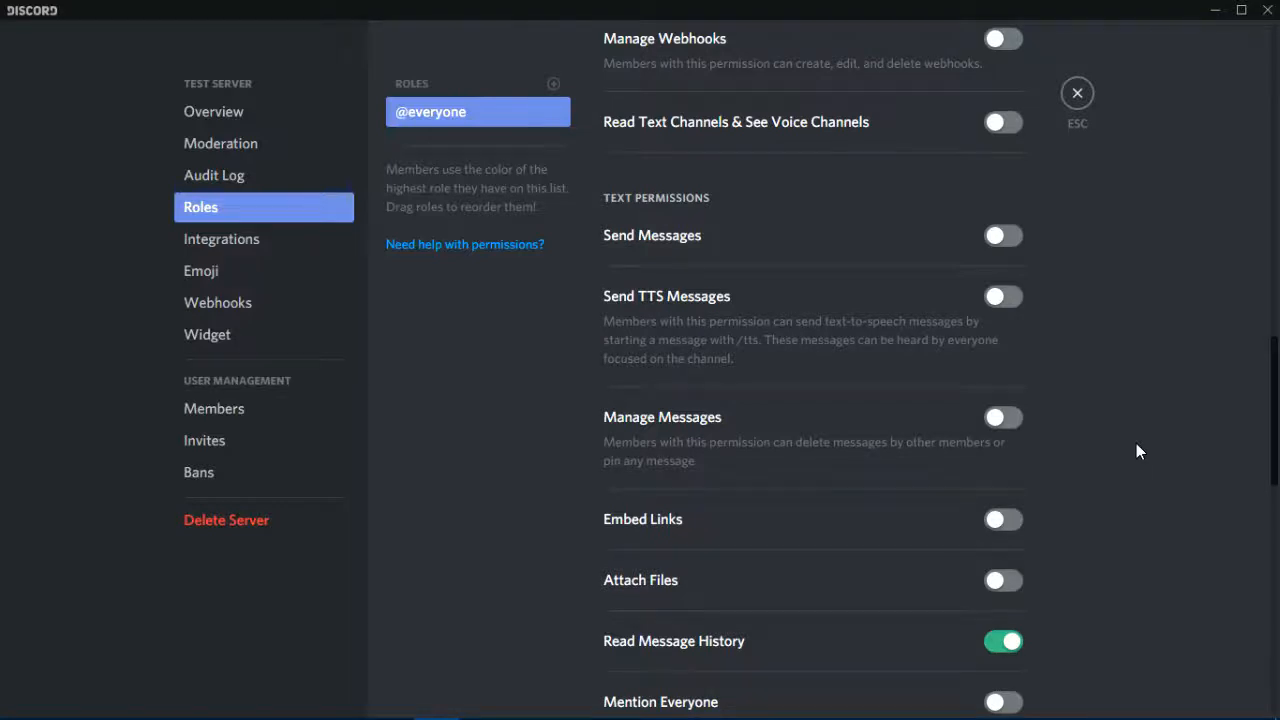
scroll(1132, 443, up, 2)
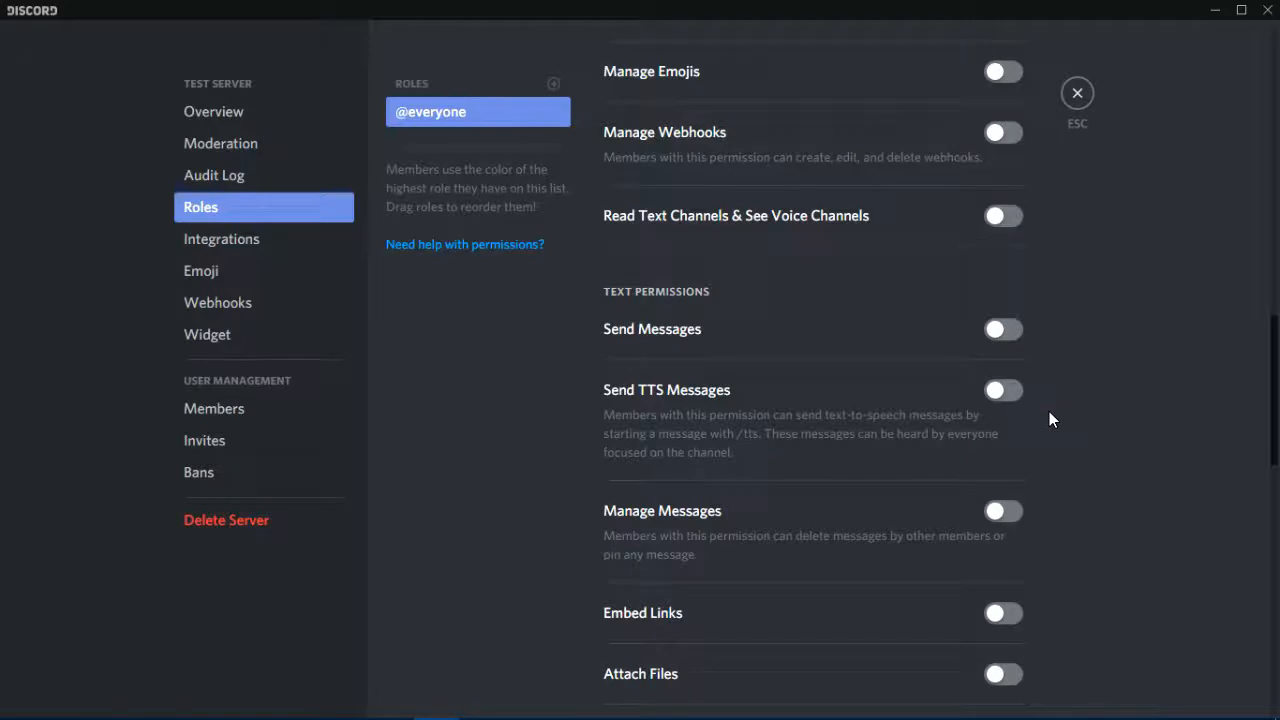
click(1077, 93)
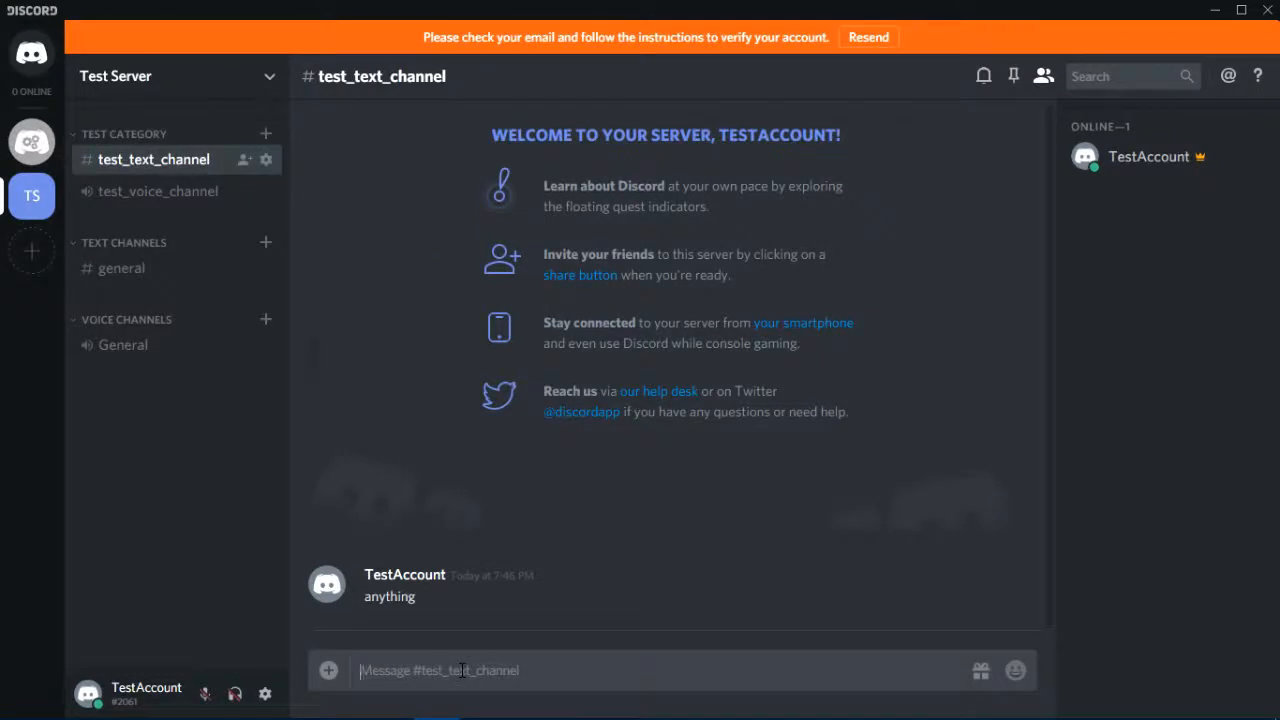
text(/tts hi)
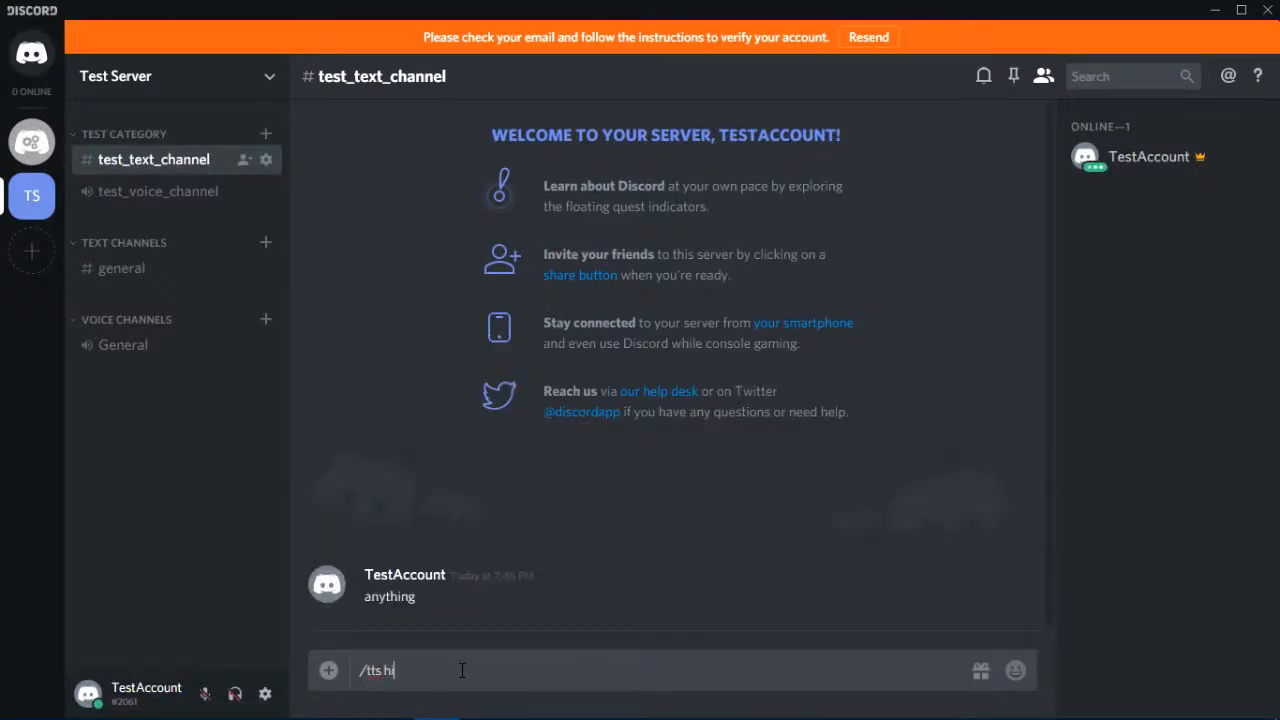
key(Return)
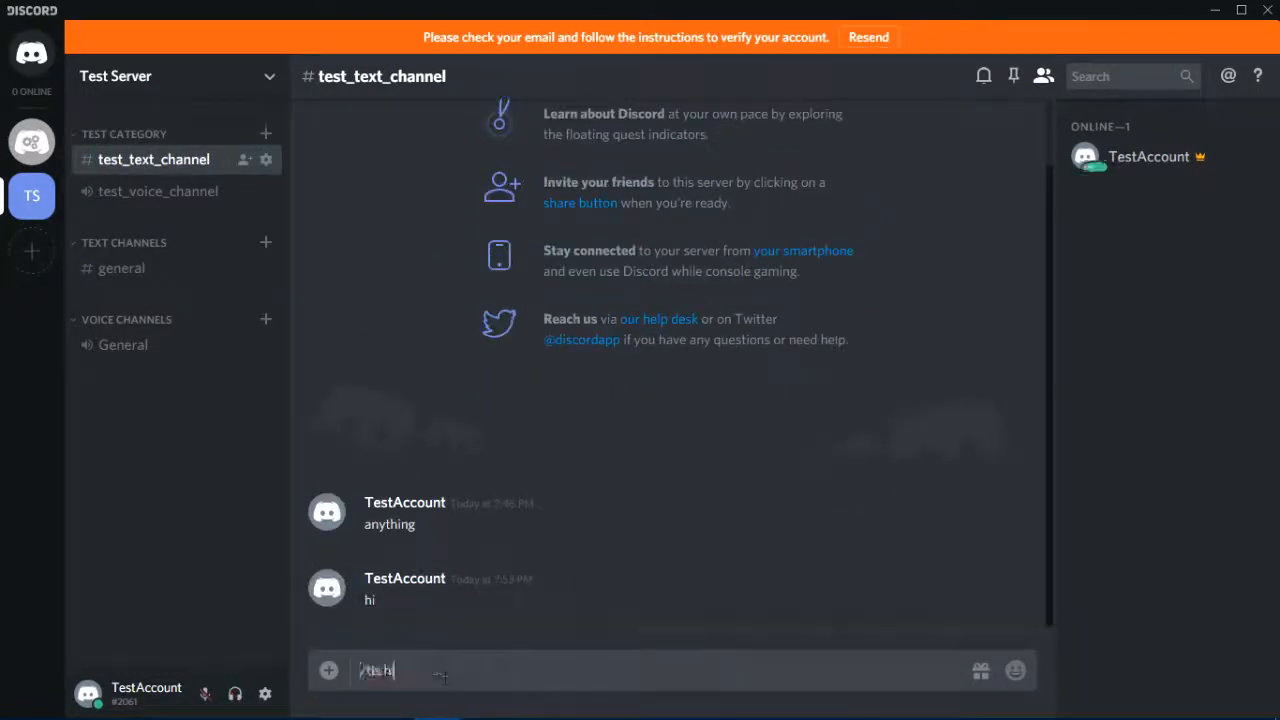
key(Return)
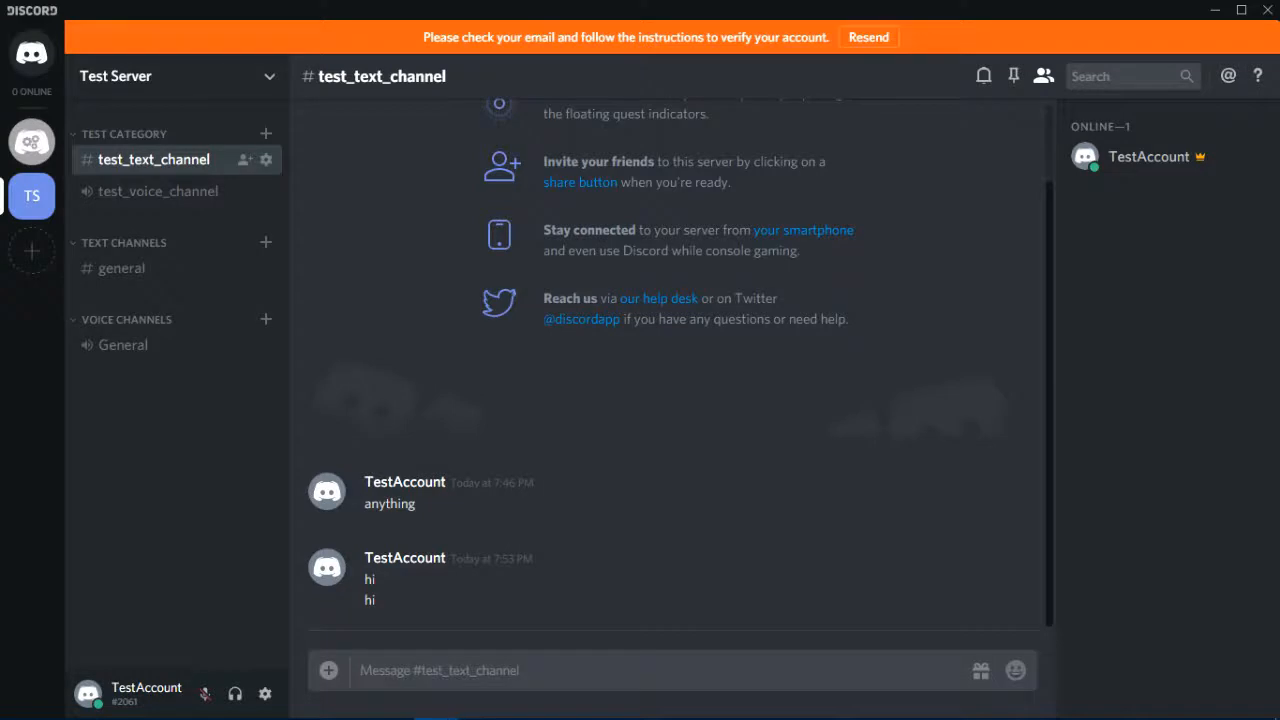
click(217, 88)
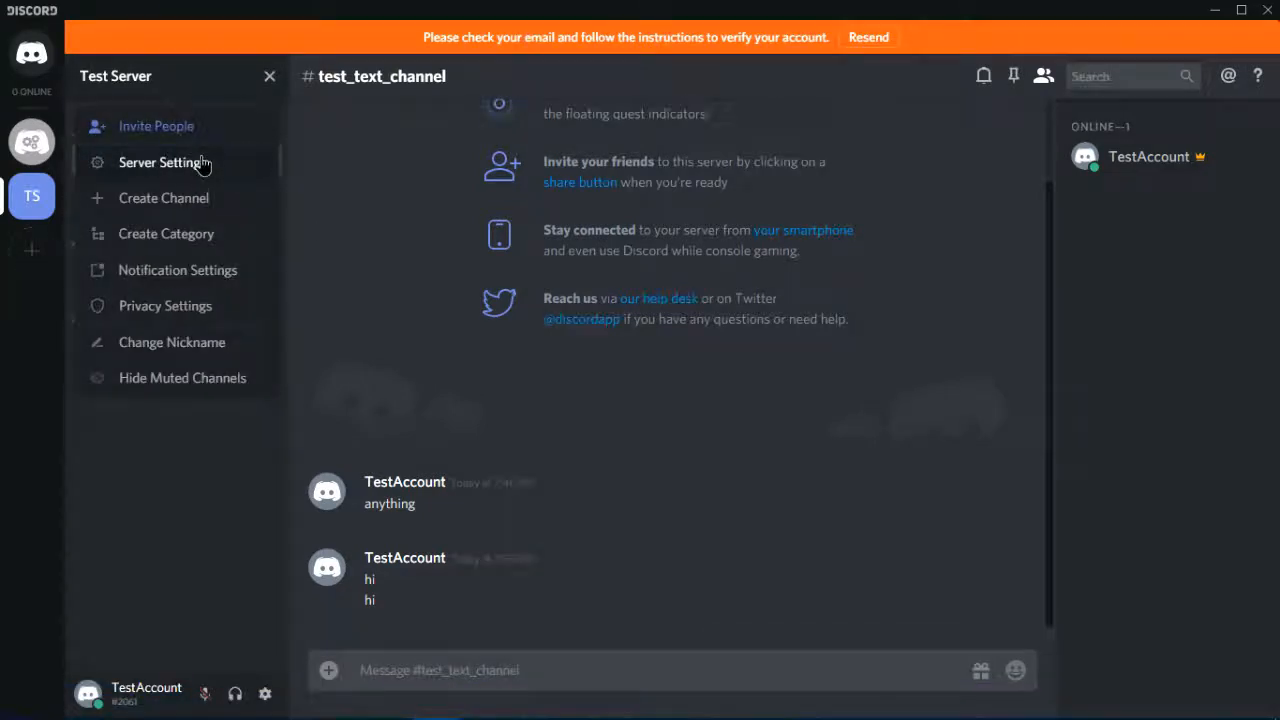
click(202, 163)
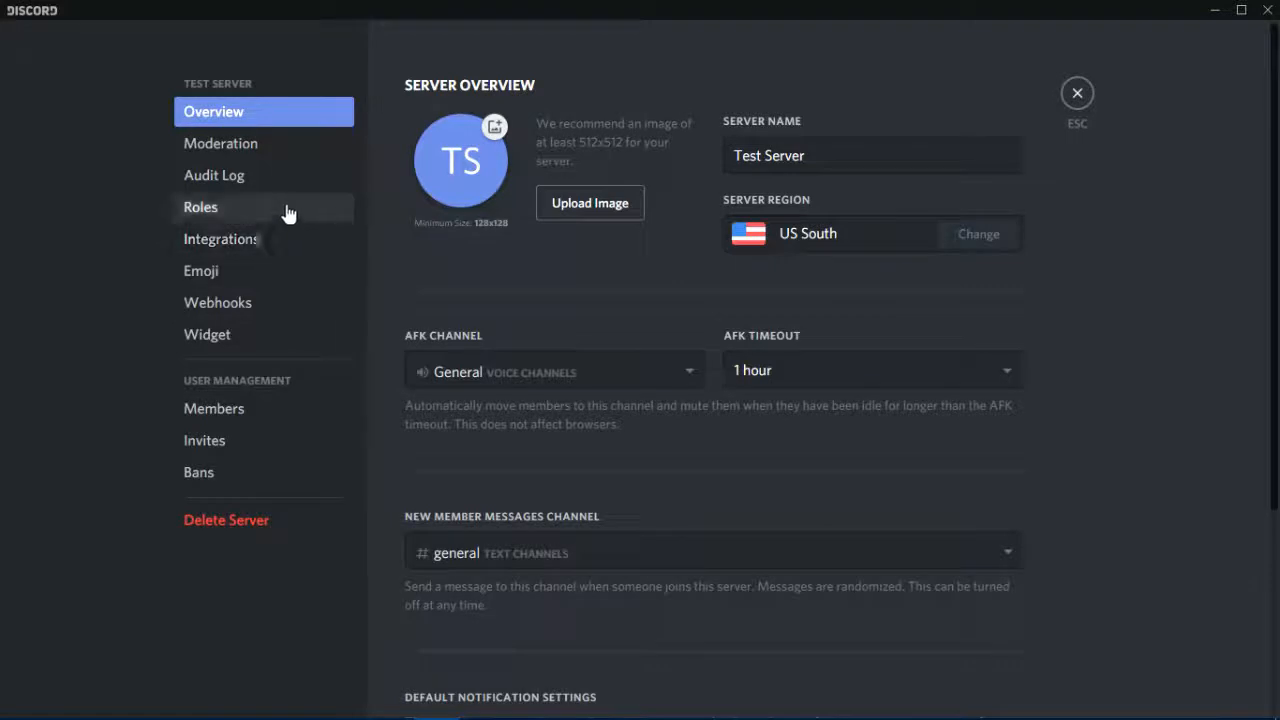
click(221, 212)
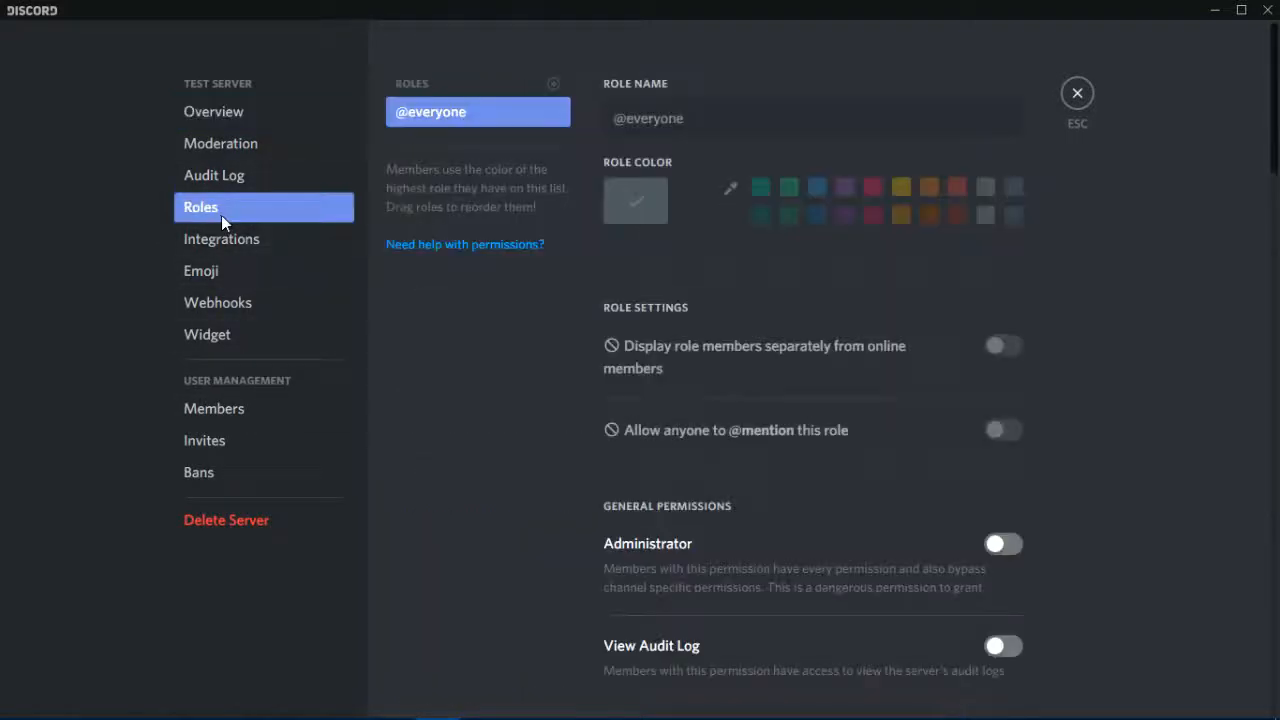
scroll(791, 440, down, 15)
scroll(791, 446, up, 4)
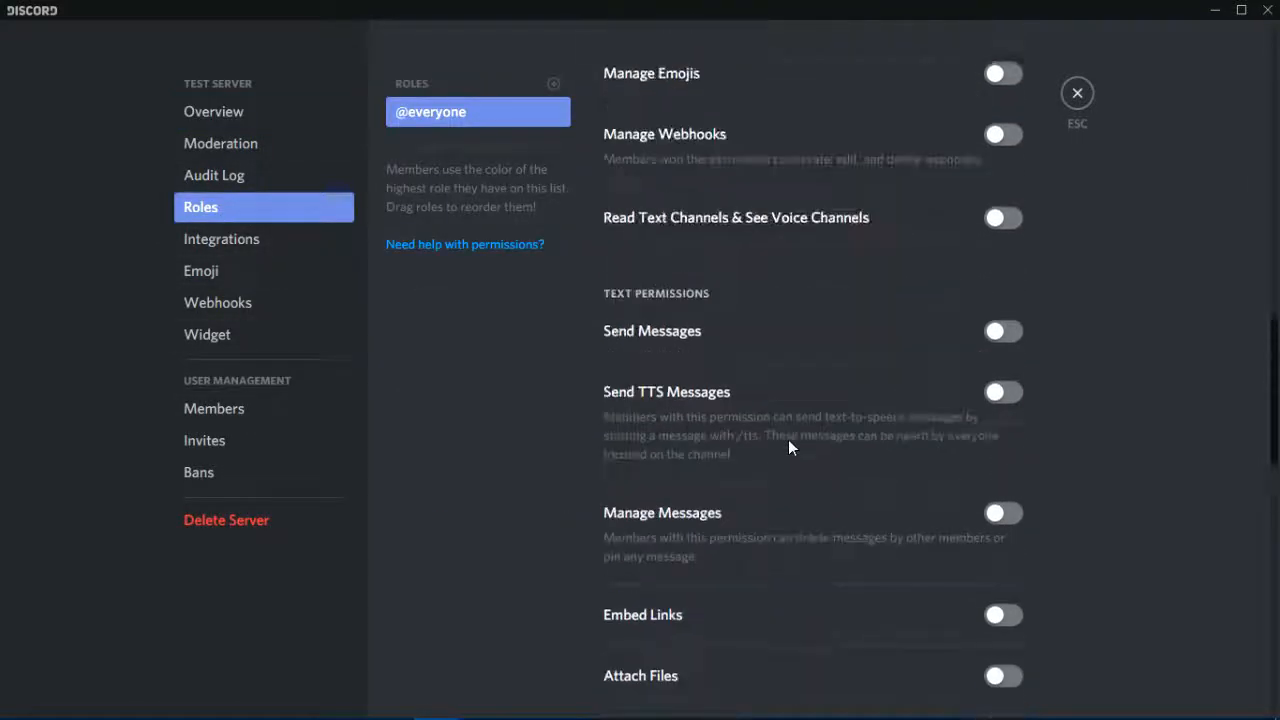
scroll(714, 568, down, 2)
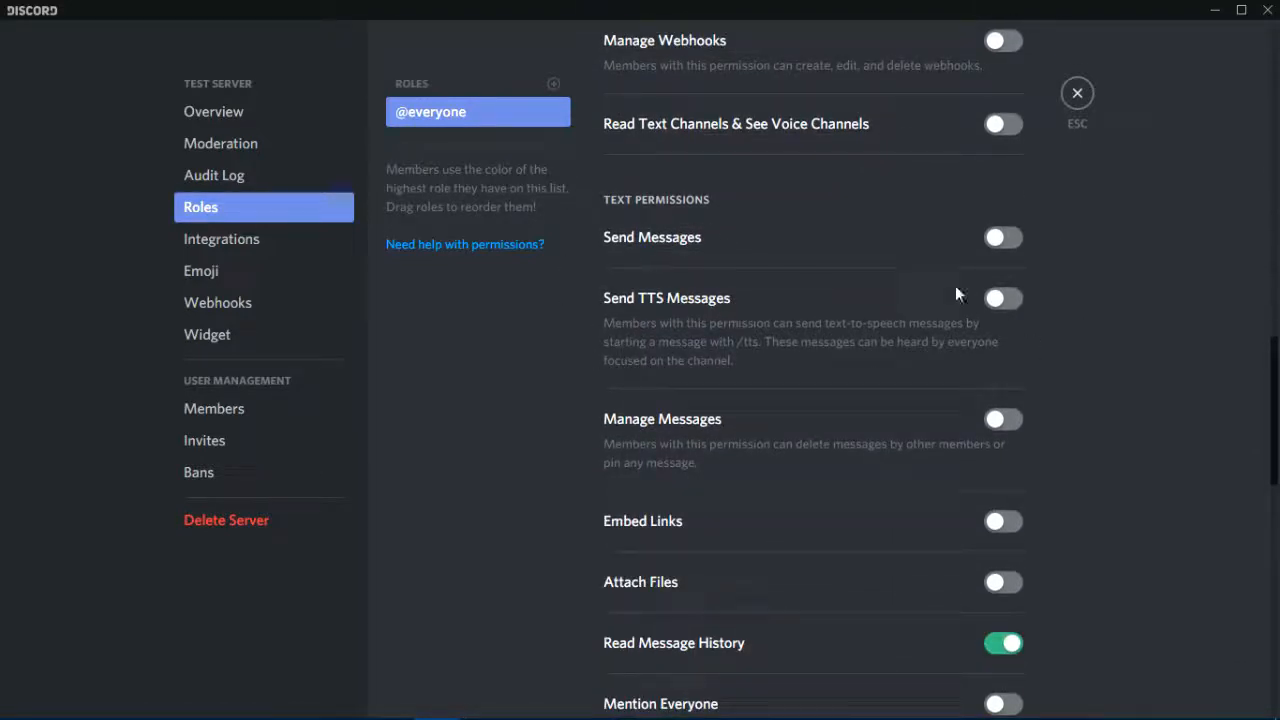
click(1010, 243)
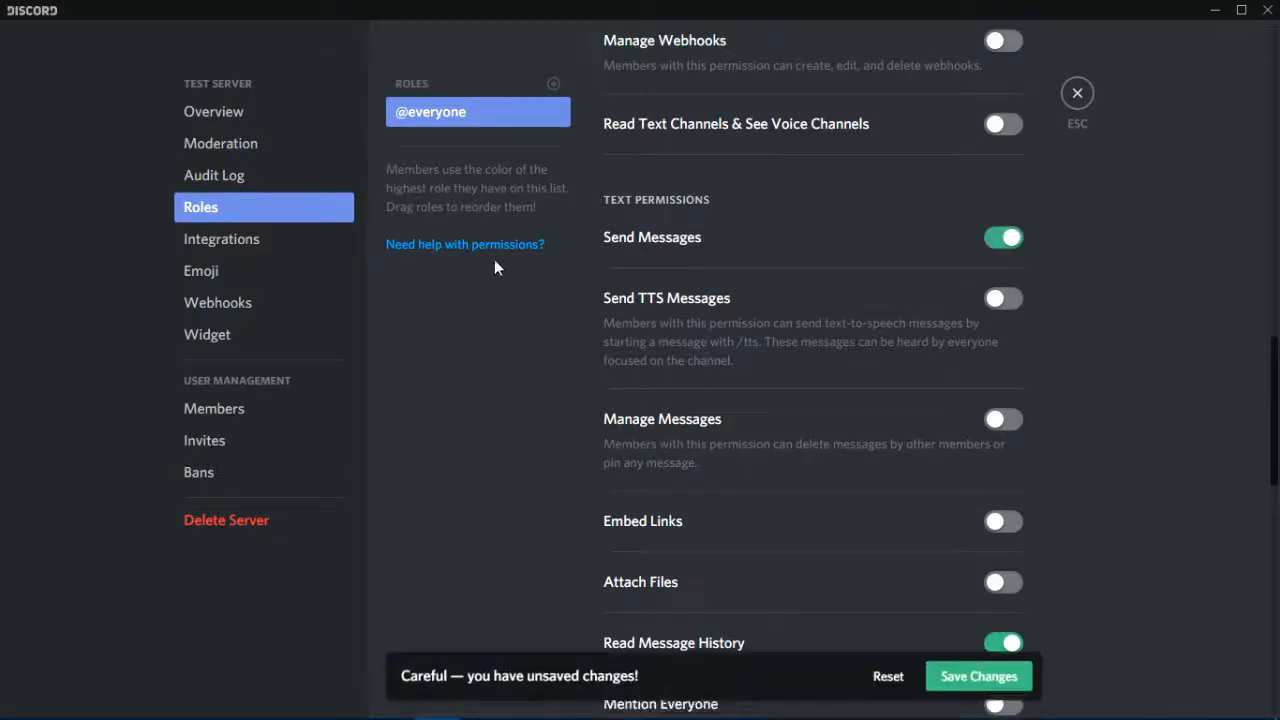
click(985, 678)
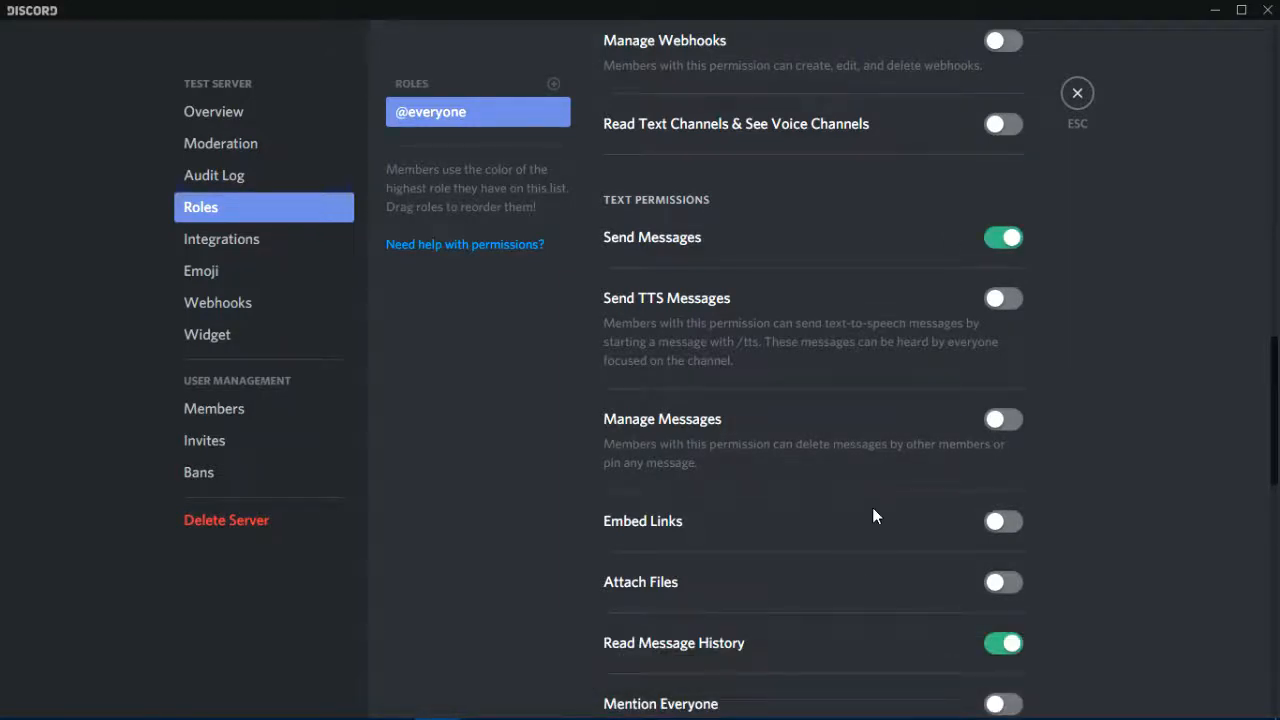
scroll(878, 512, up, 3)
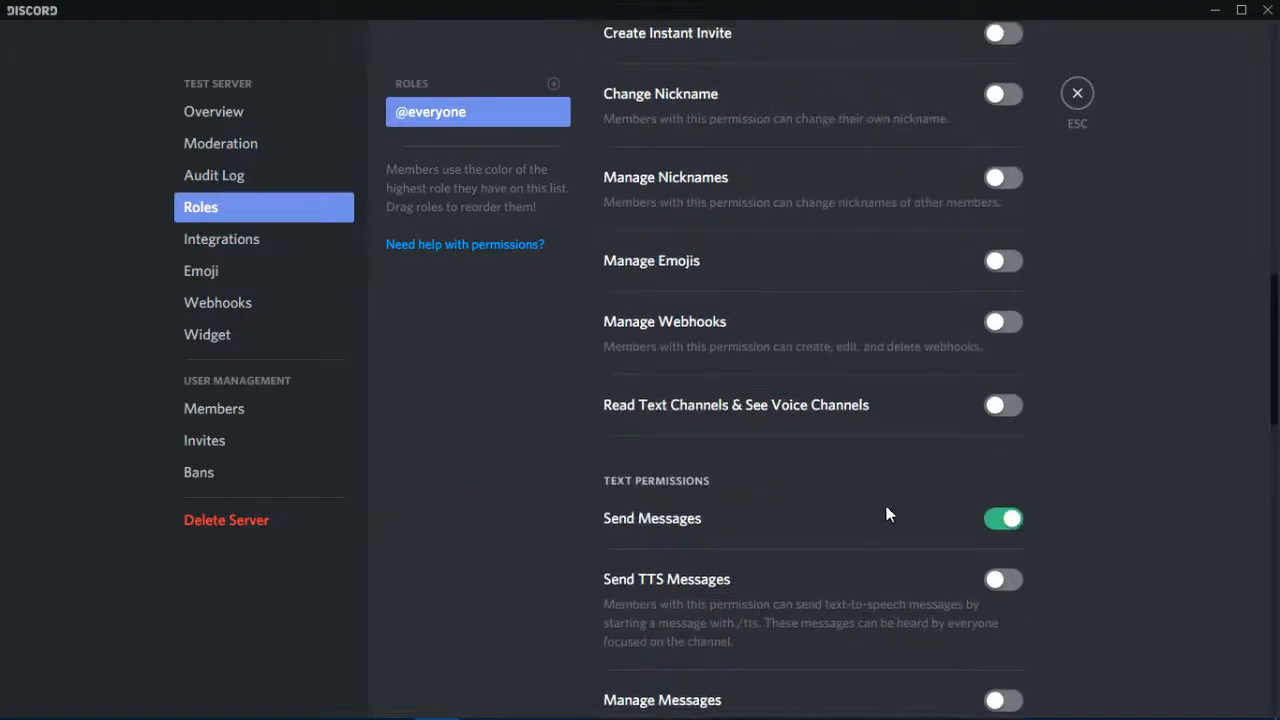
click(1004, 407)
click(960, 690)
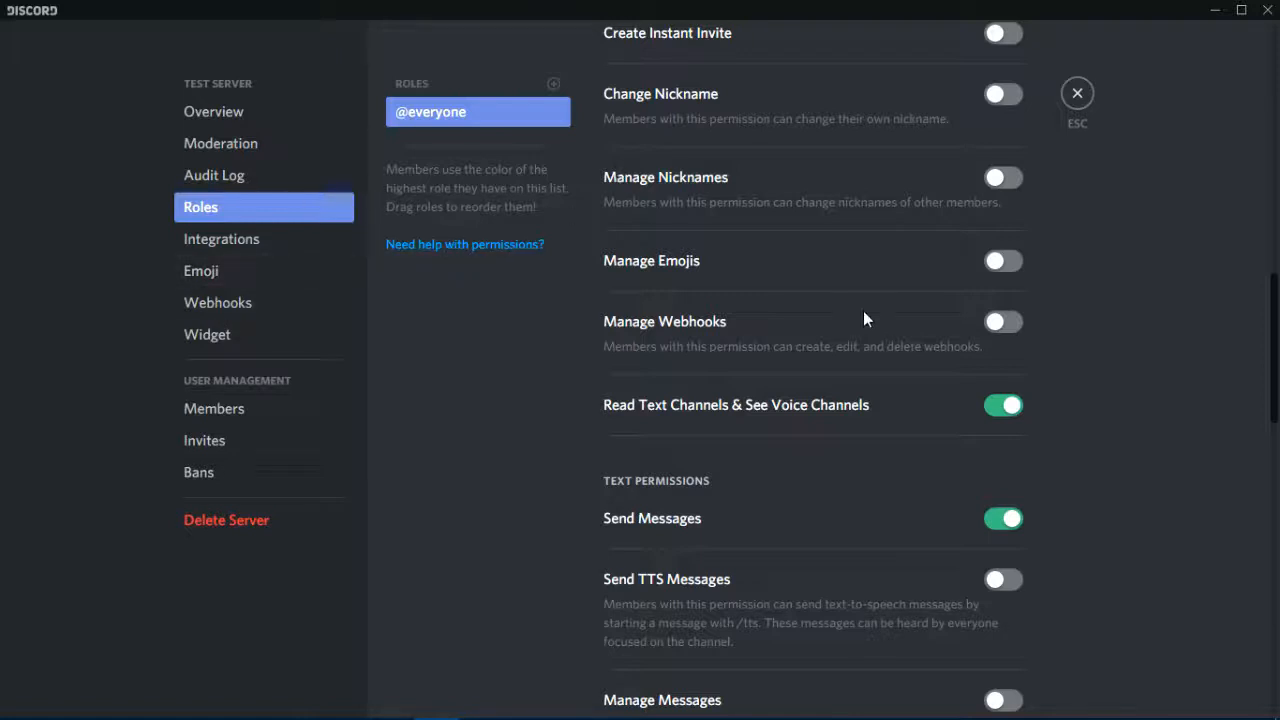
scroll(894, 306, up, 3)
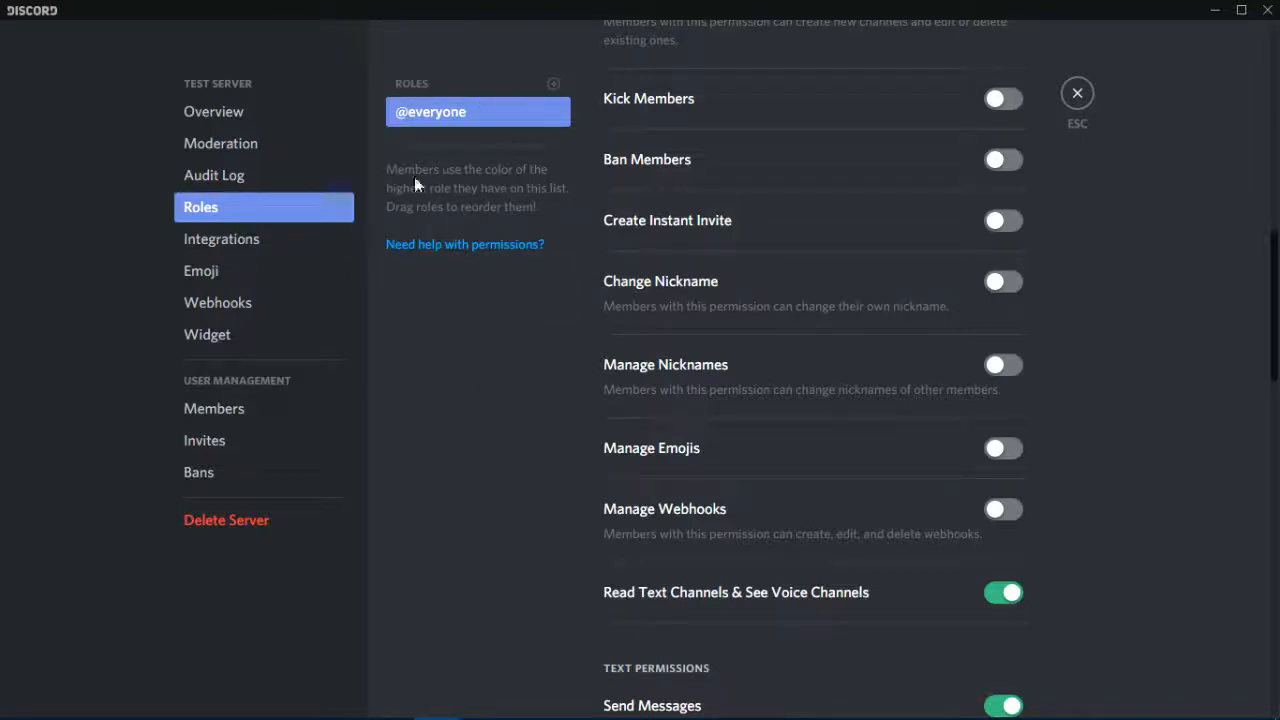
scroll(723, 411, up, 2)
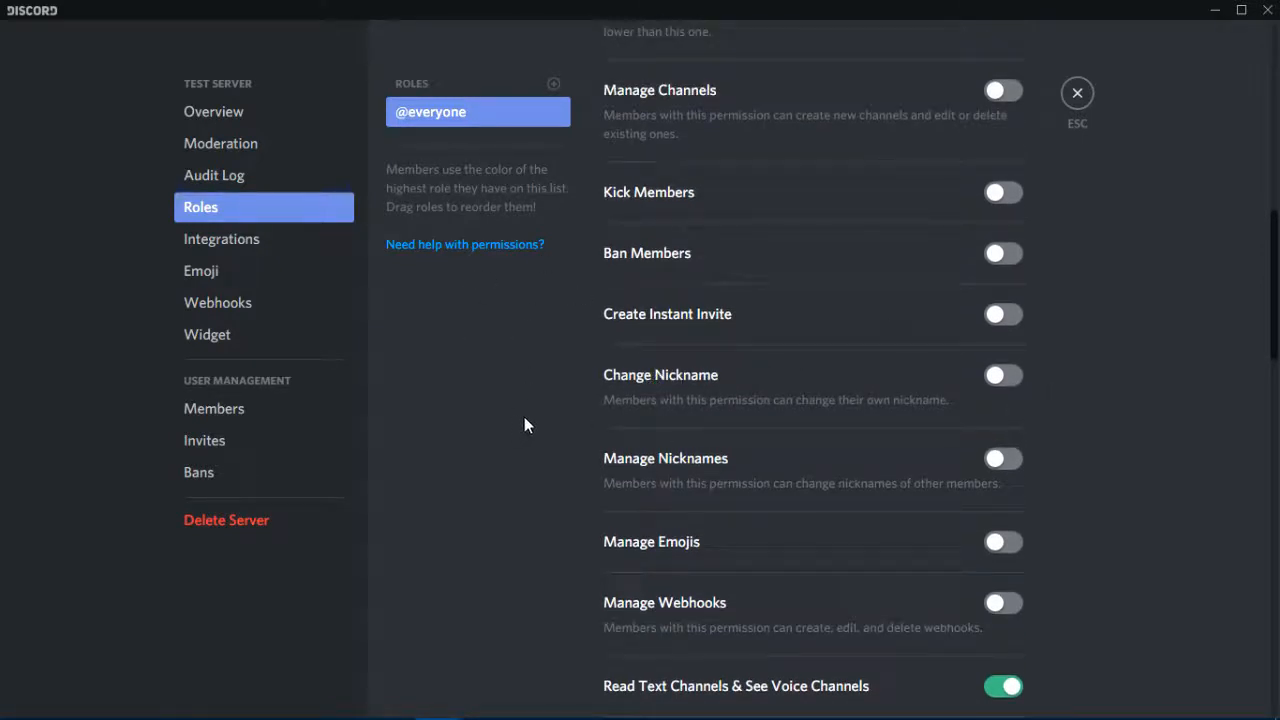
scroll(645, 454, up, 4)
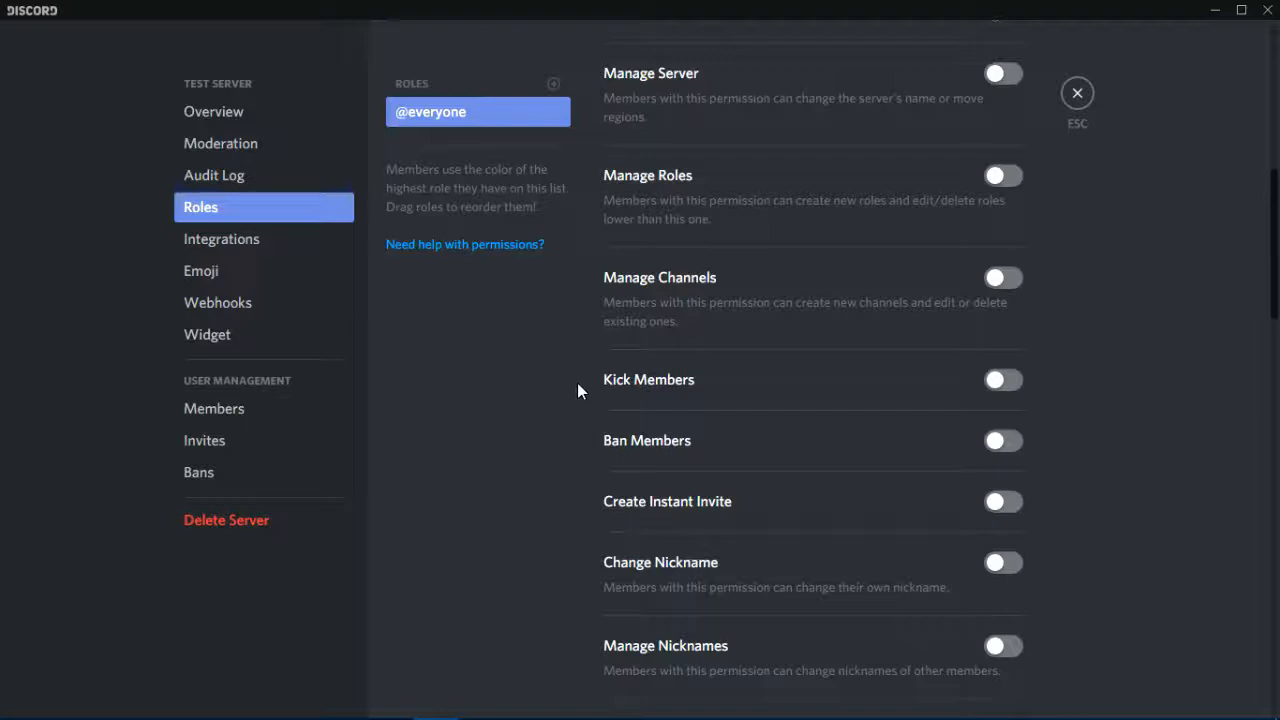
scroll(580, 385, up, 1)
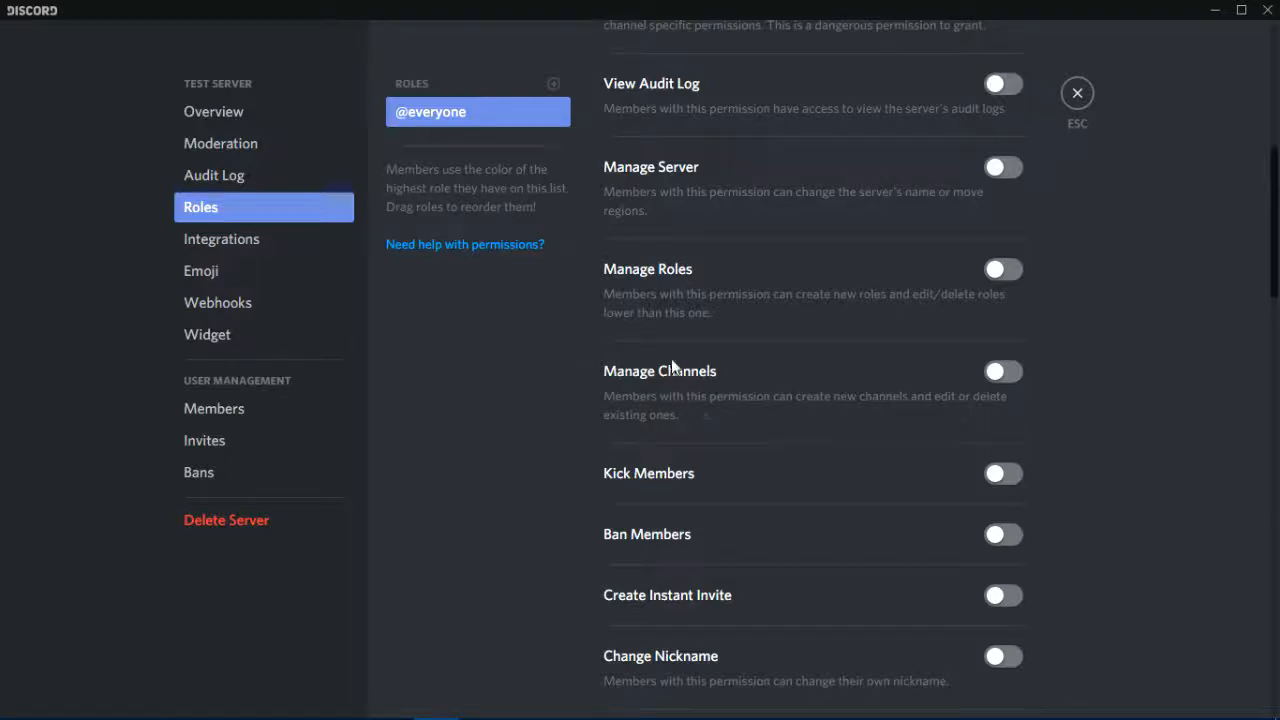
scroll(635, 374, up, 1)
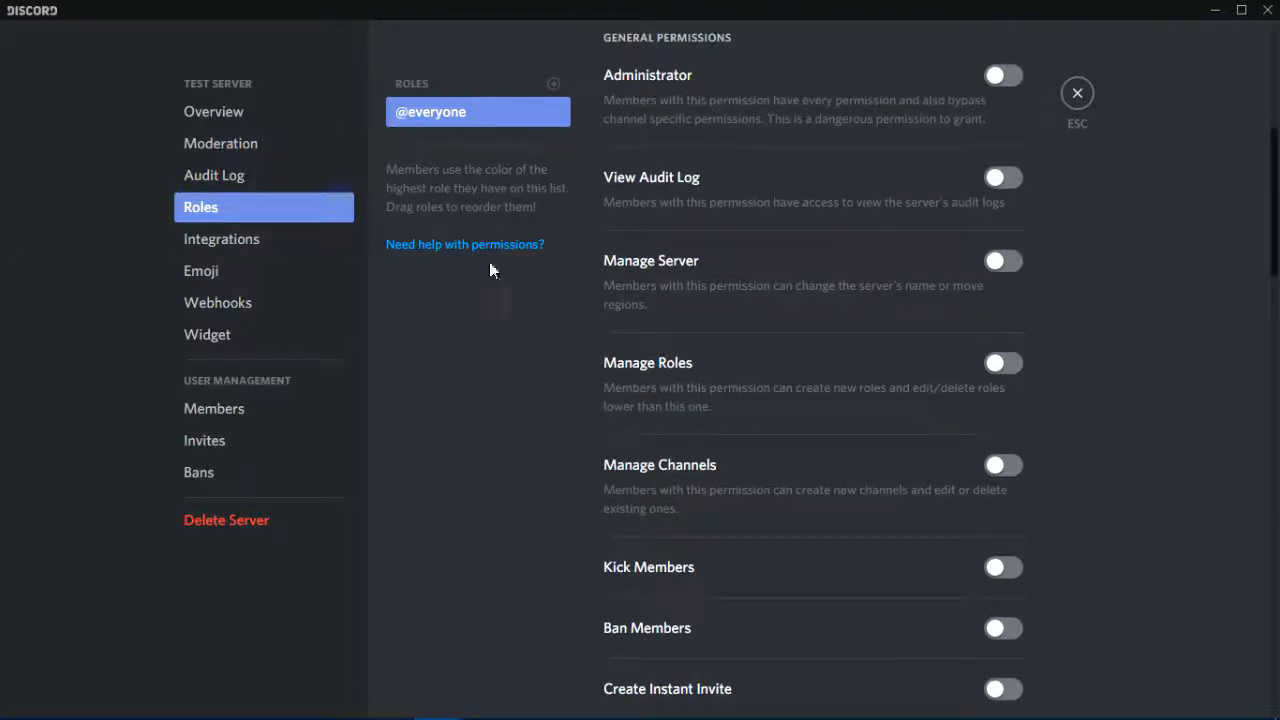
scroll(645, 460, up, 1)
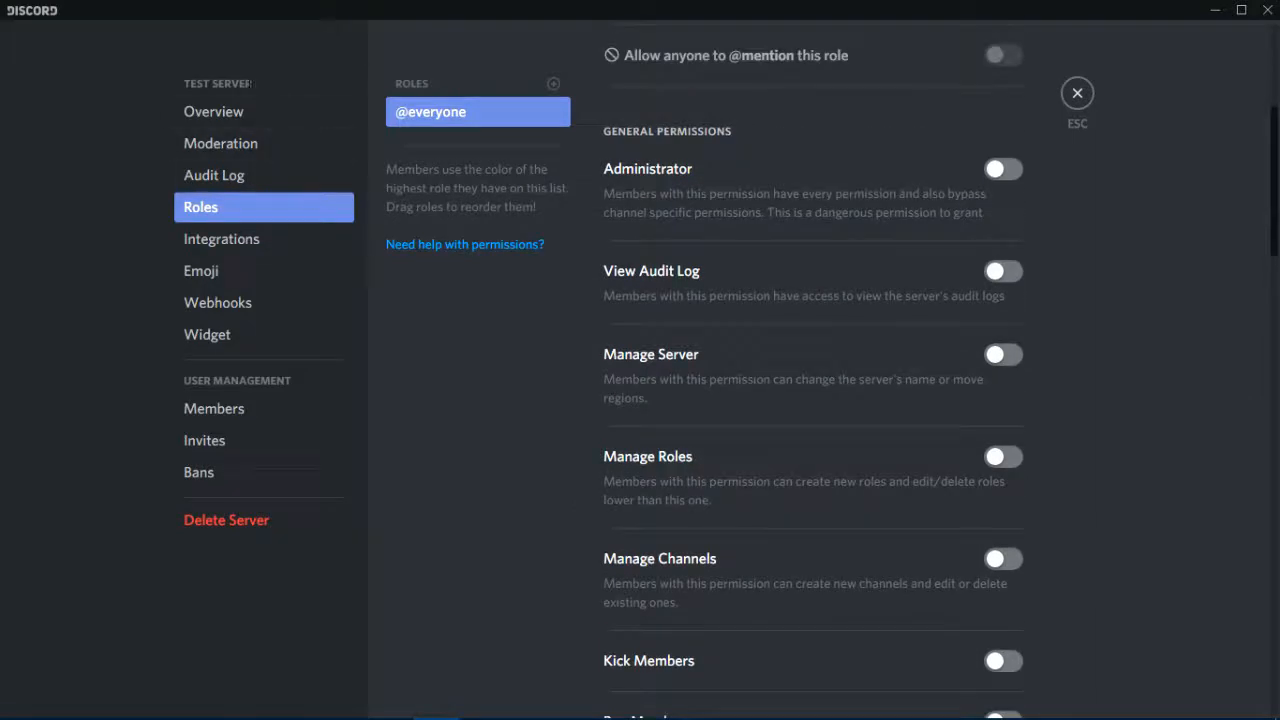
click(216, 114)
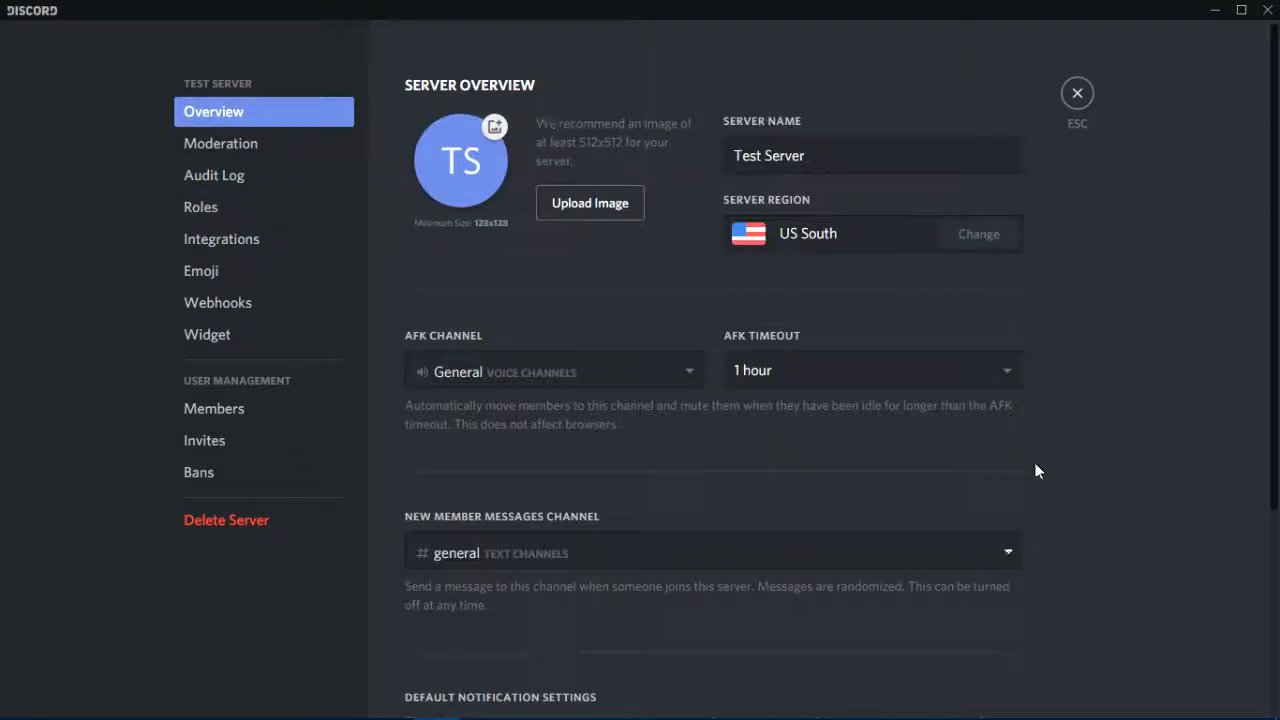
click(268, 214)
scroll(826, 520, down, 4)
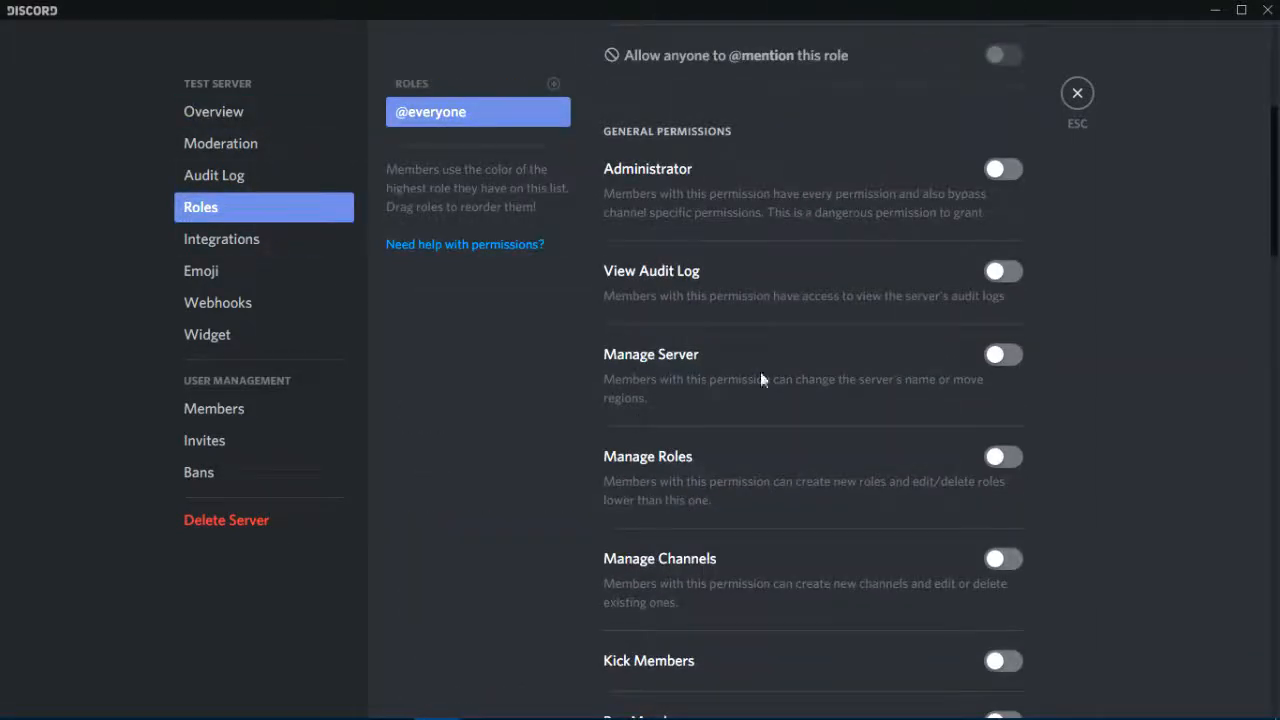
click(249, 180)
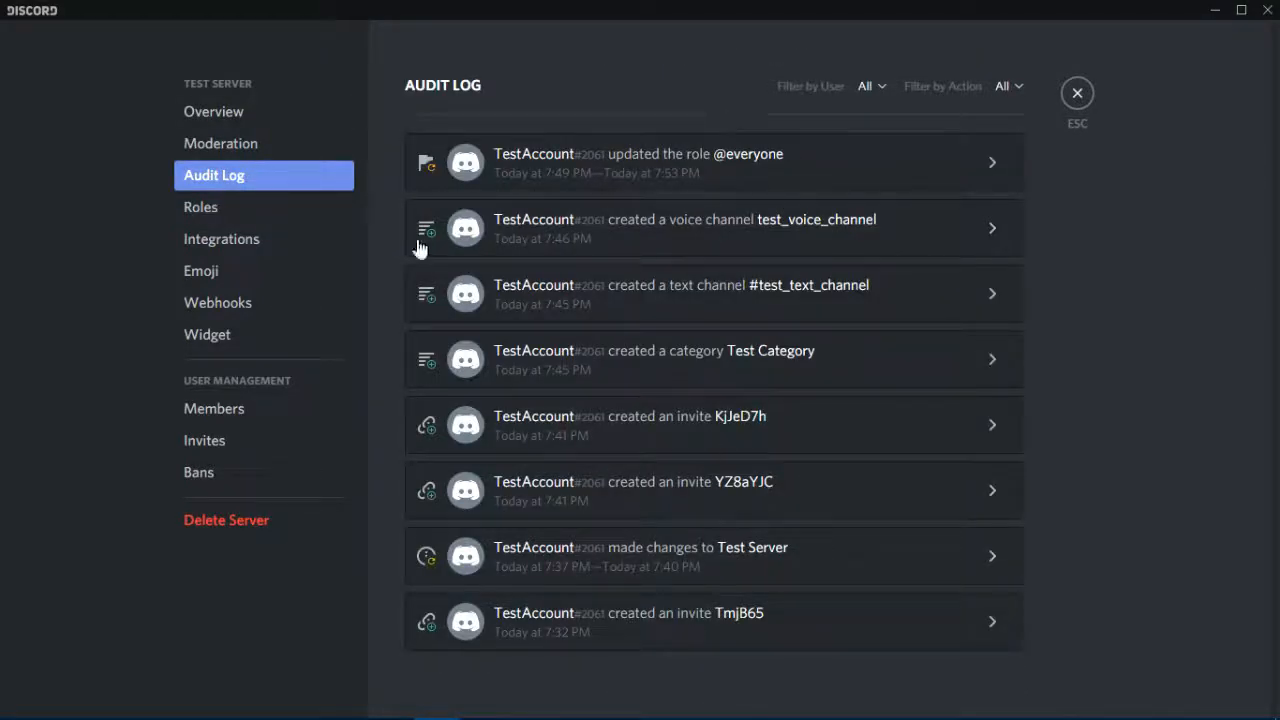
click(237, 210)
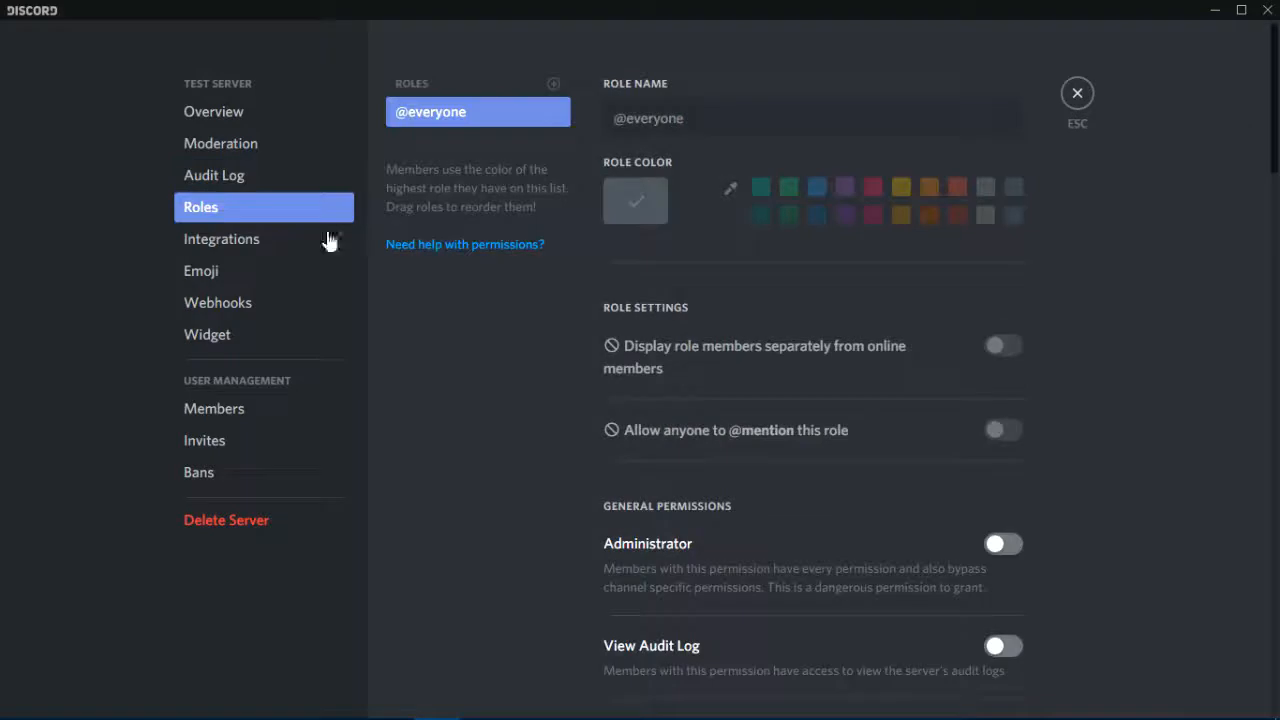
scroll(827, 532, down, 3)
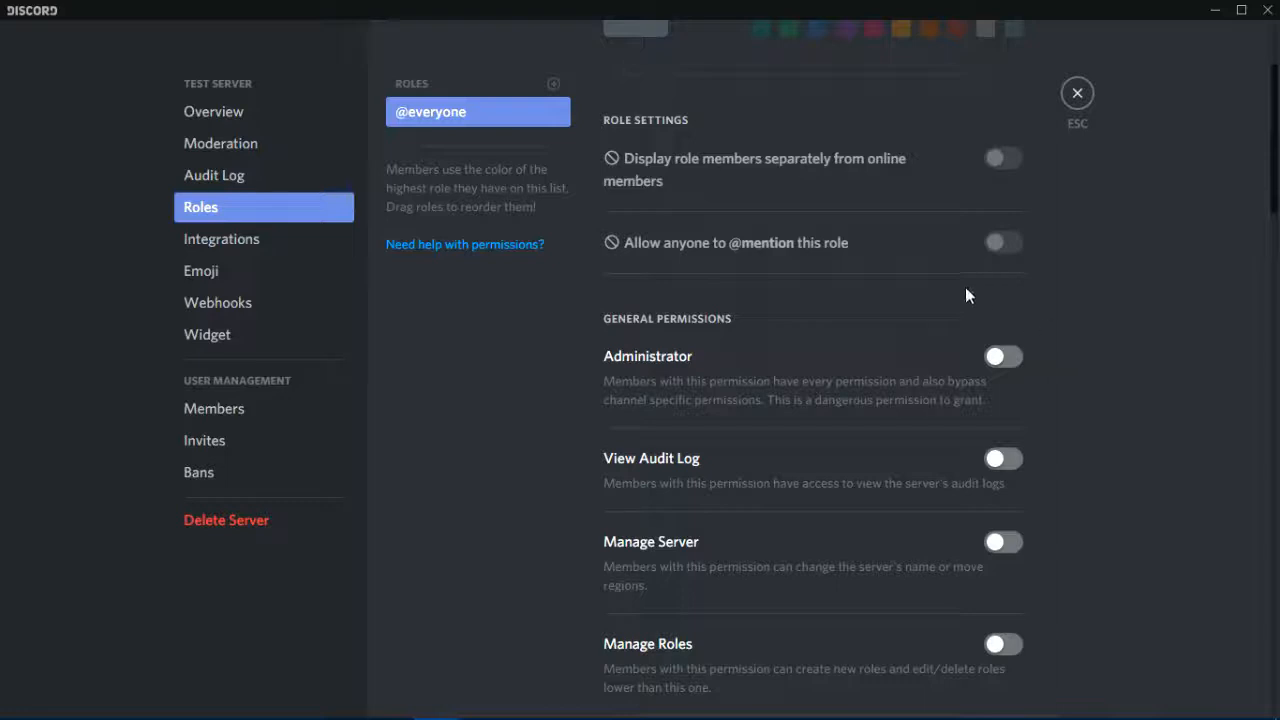
scroll(889, 259, down, 2)
scroll(889, 262, down, 15)
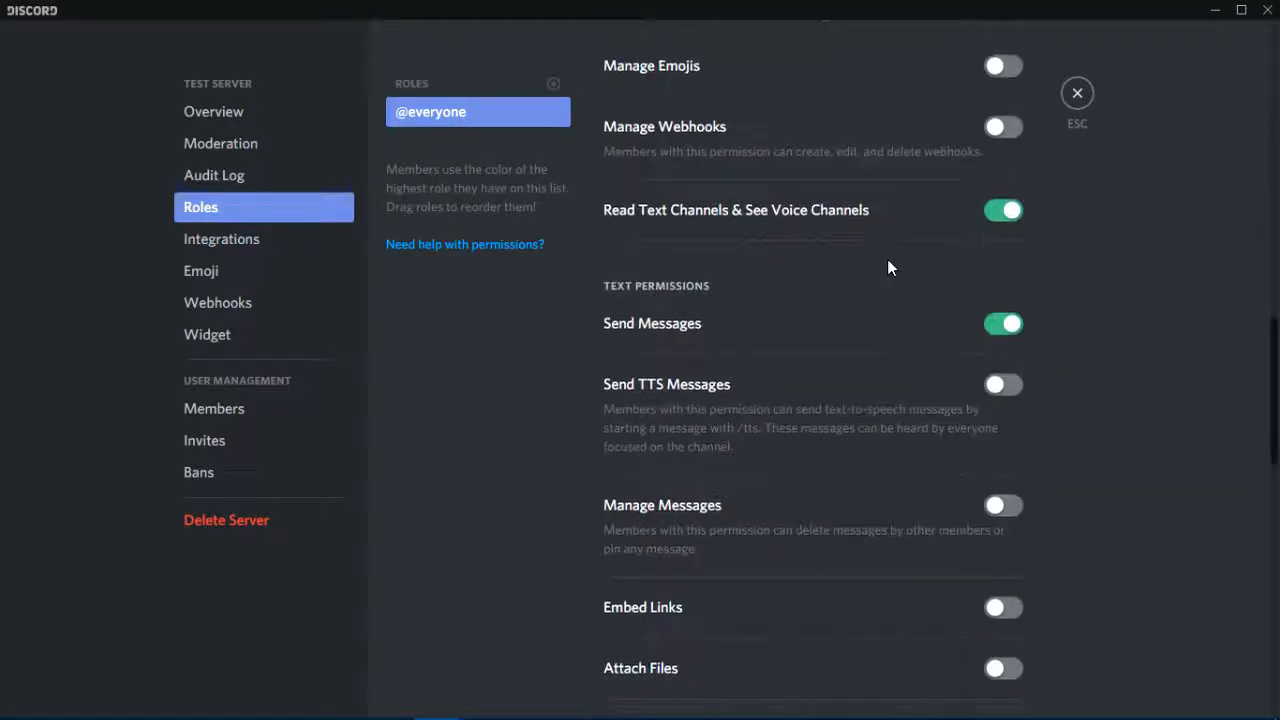
scroll(887, 267, down, 3)
scroll(887, 267, up, 20)
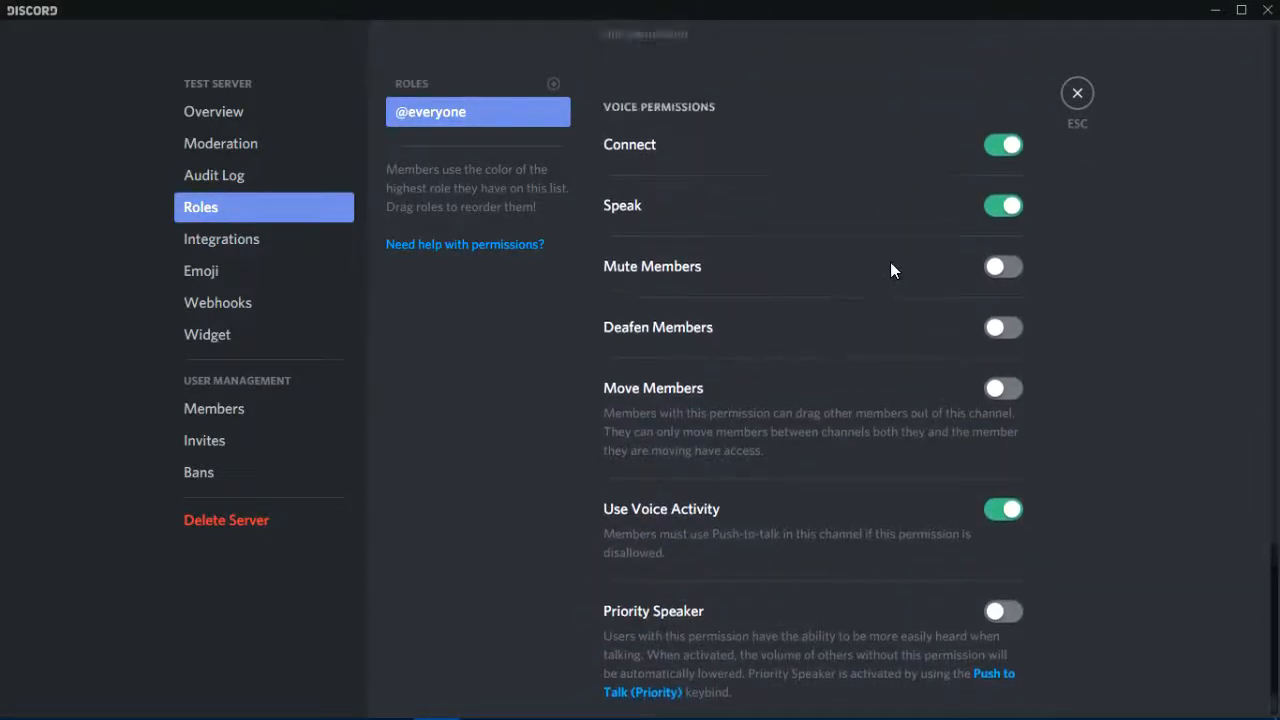
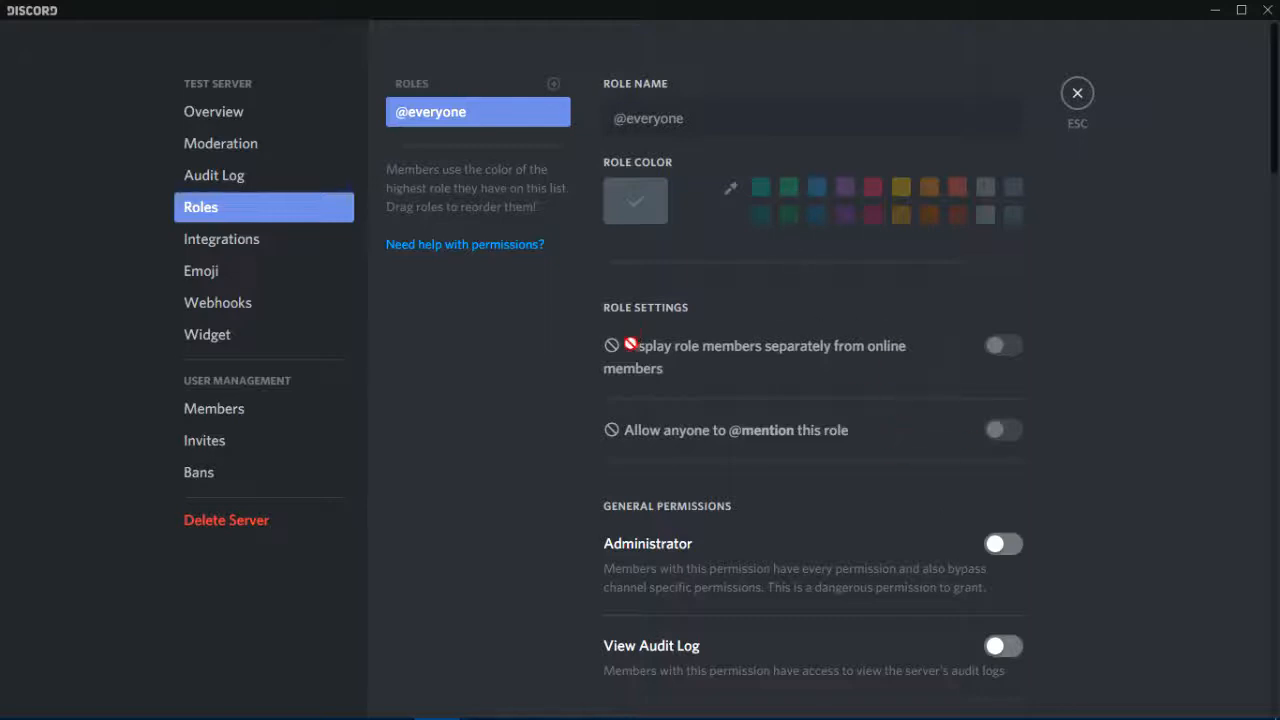
Create a role named TestRole, displayed separately from online members and mentionable by anyone, and save it
click(552, 84)
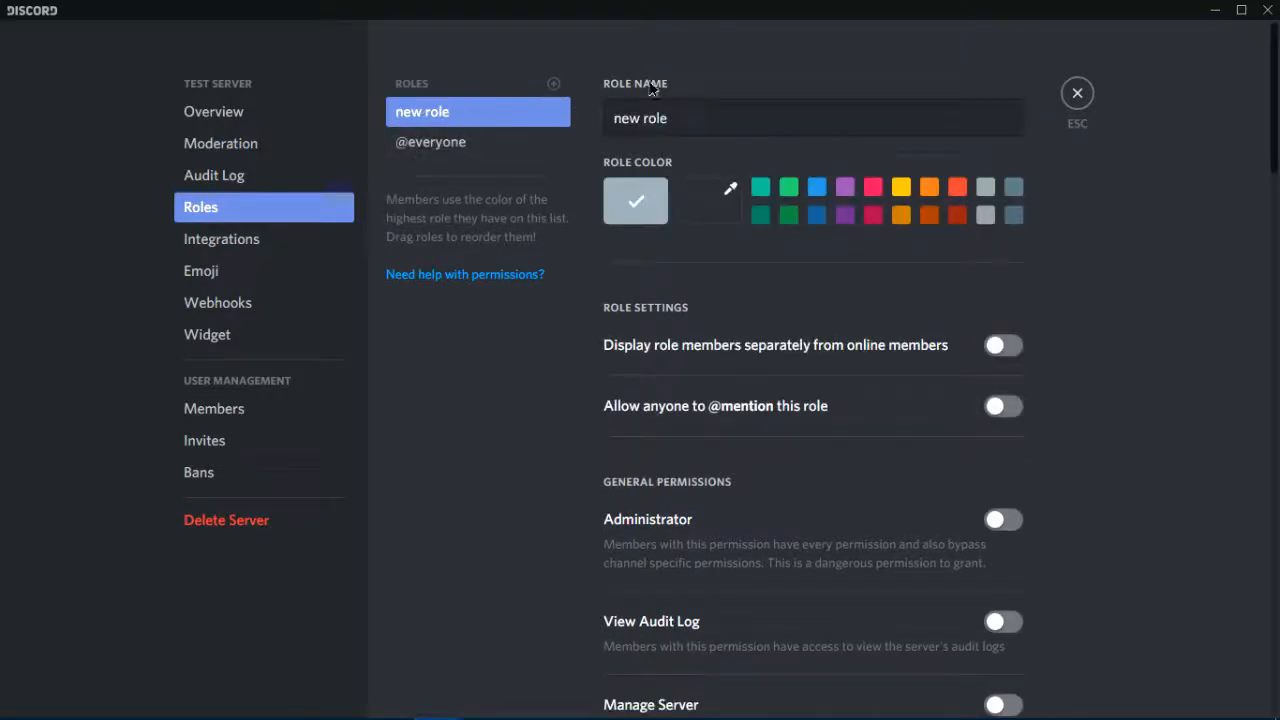
text(TestRole)
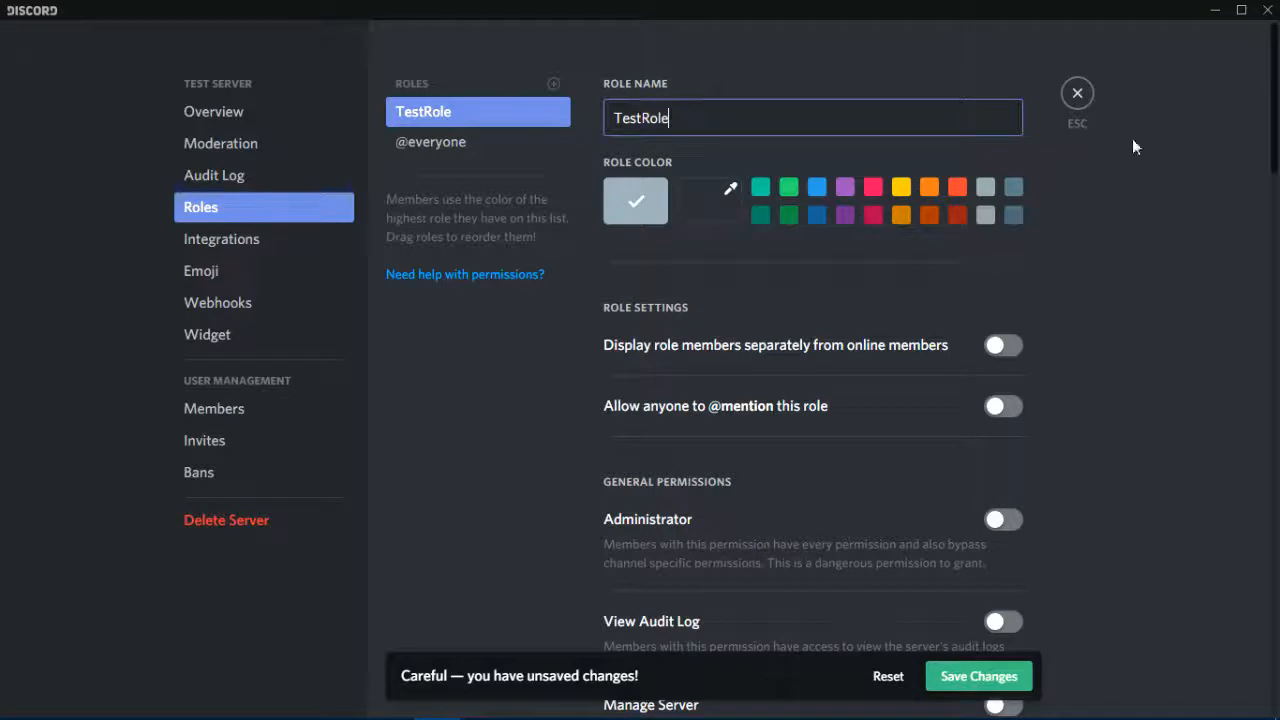
click(1008, 352)
click(1004, 408)
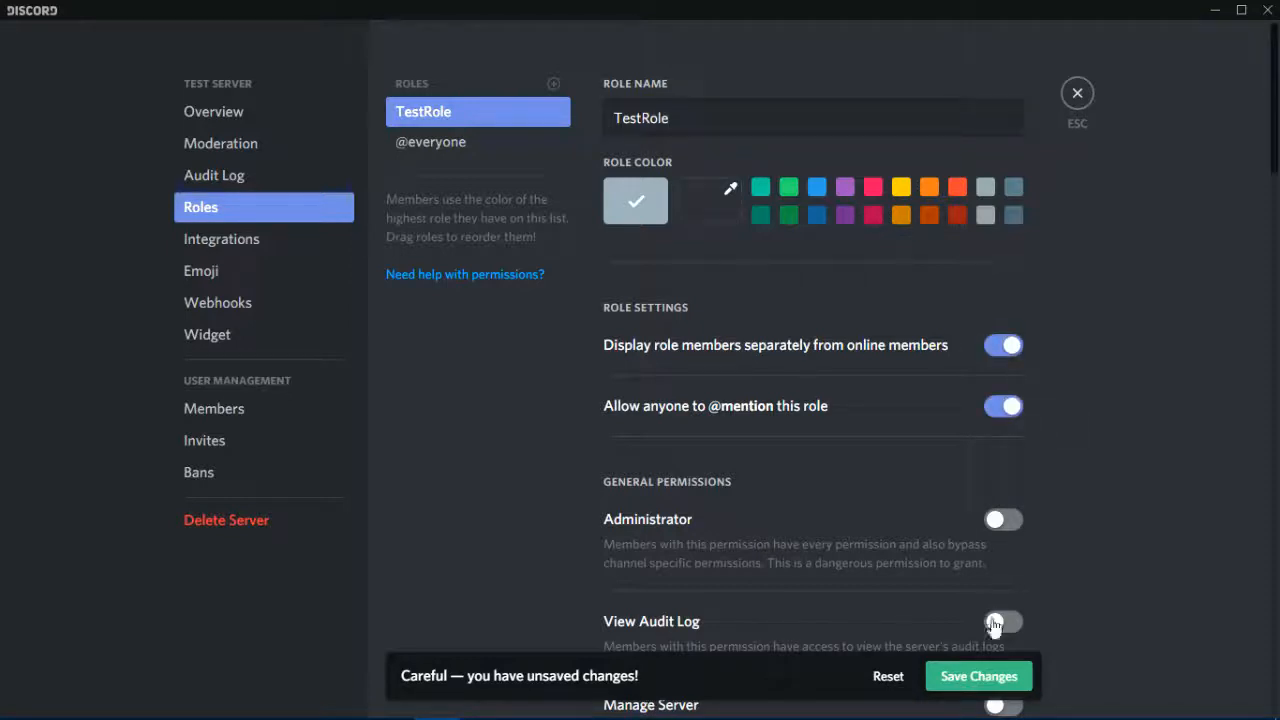
click(979, 677)
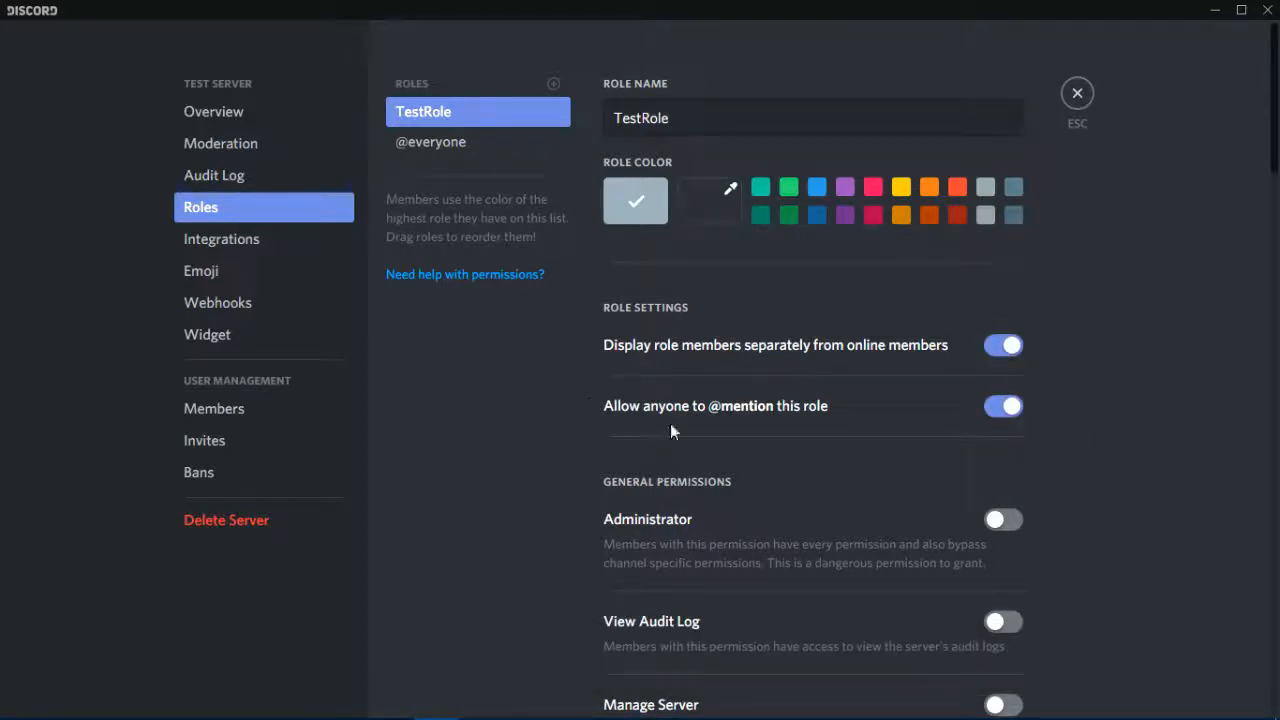
click(1077, 93)
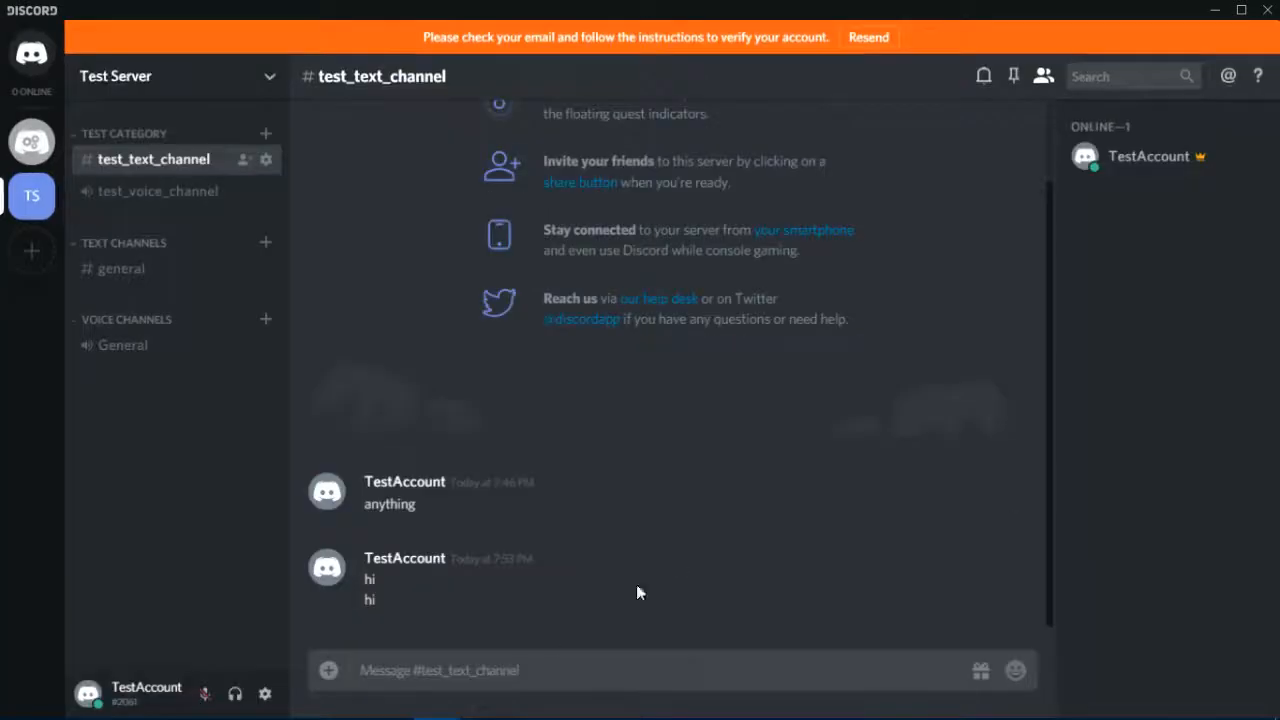
text(@test)
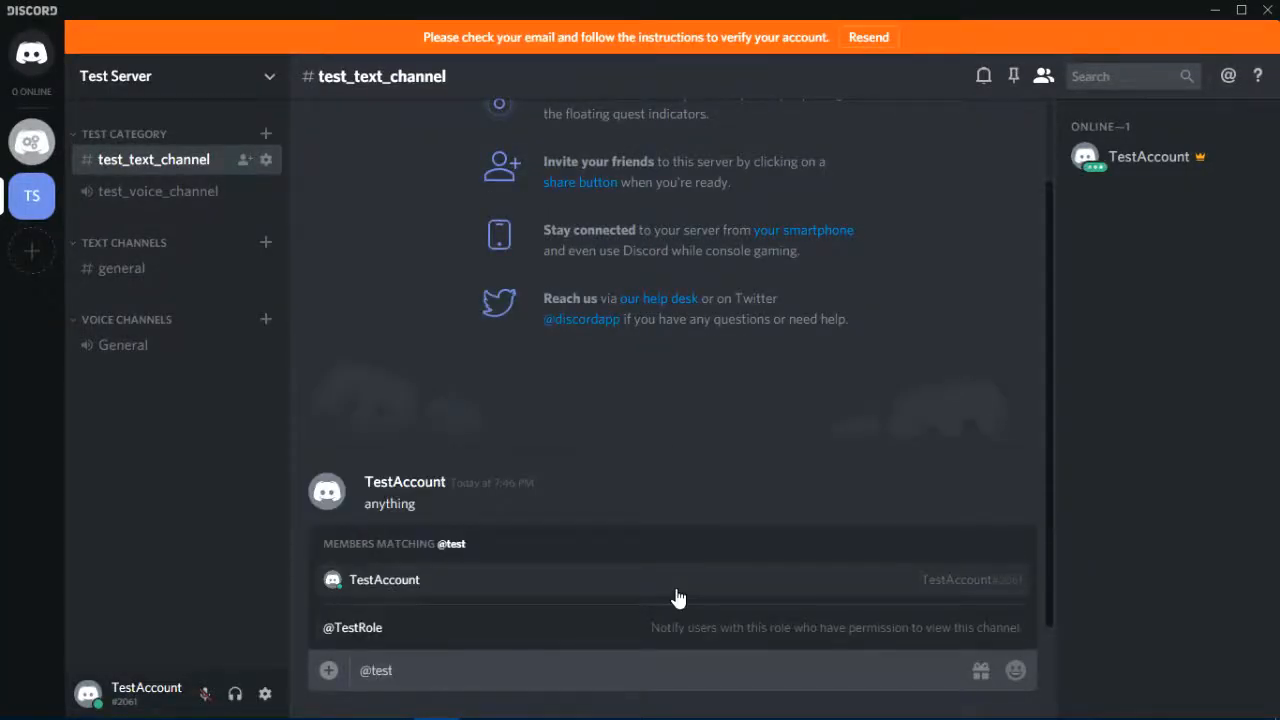
key(Down)
key(Tab)
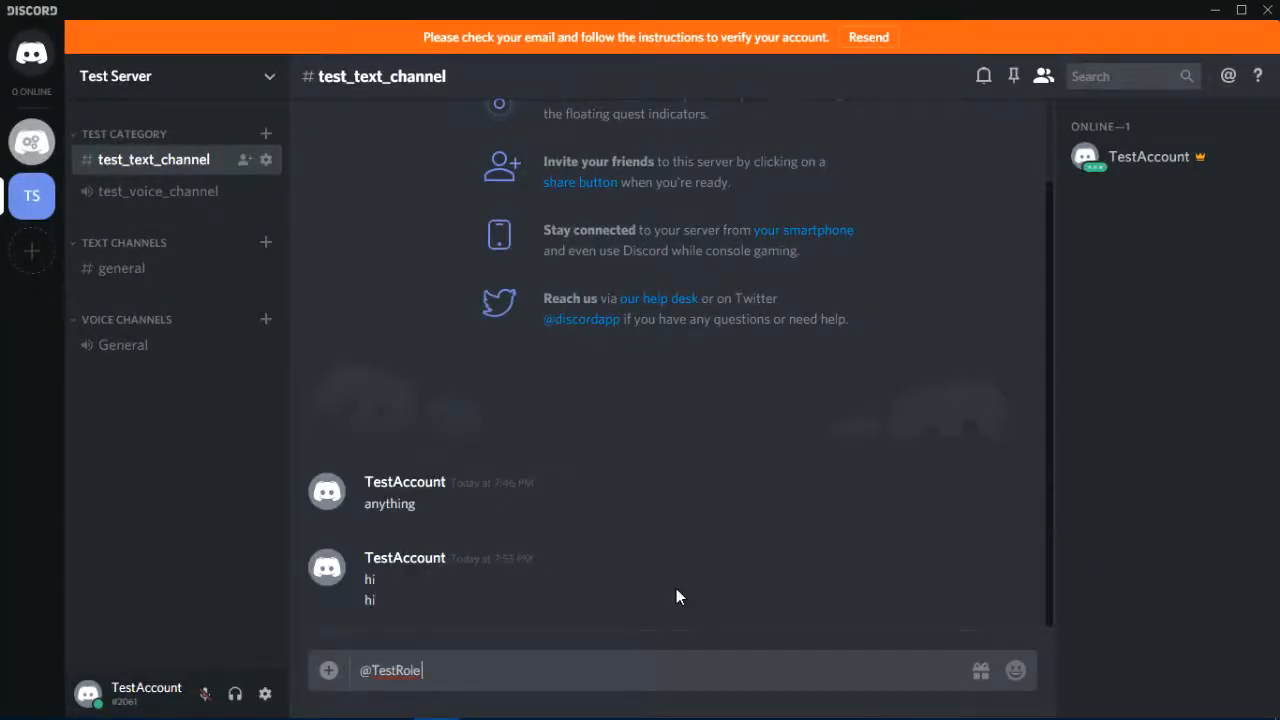
key(Return)
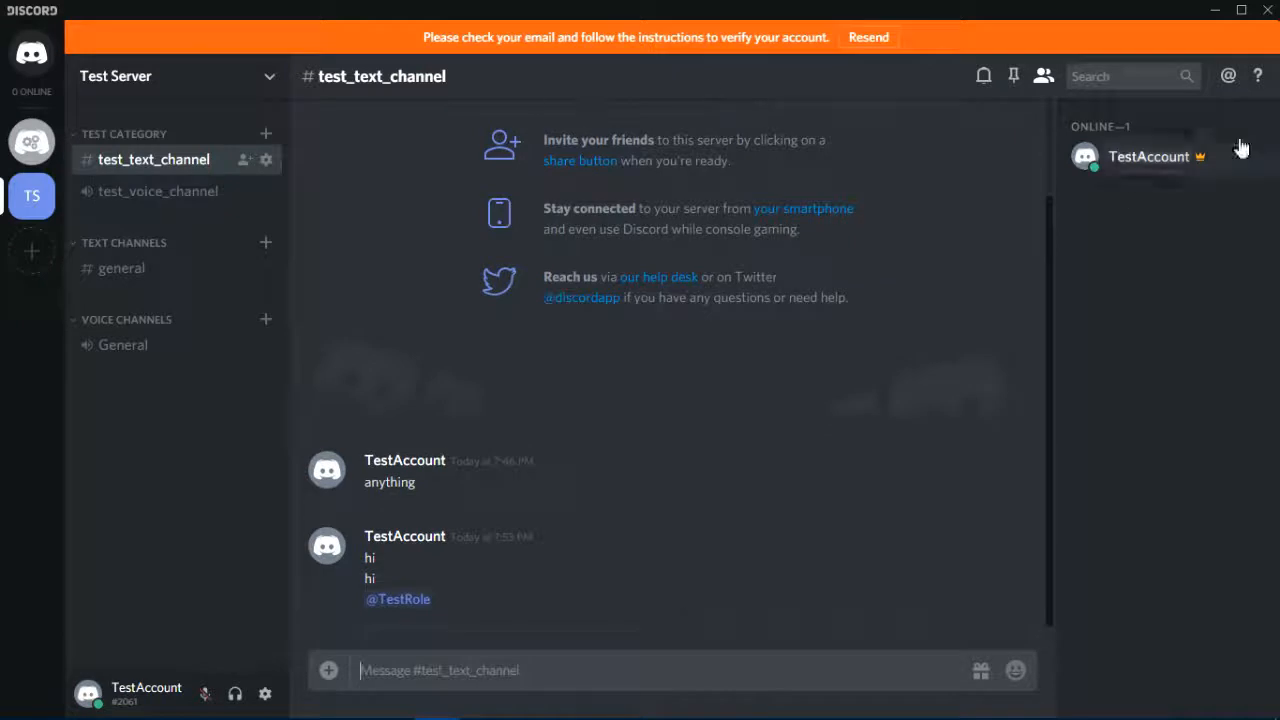
Assign TestRole to TestAccount from the member's profile card
click(1125, 163)
click(864, 328)
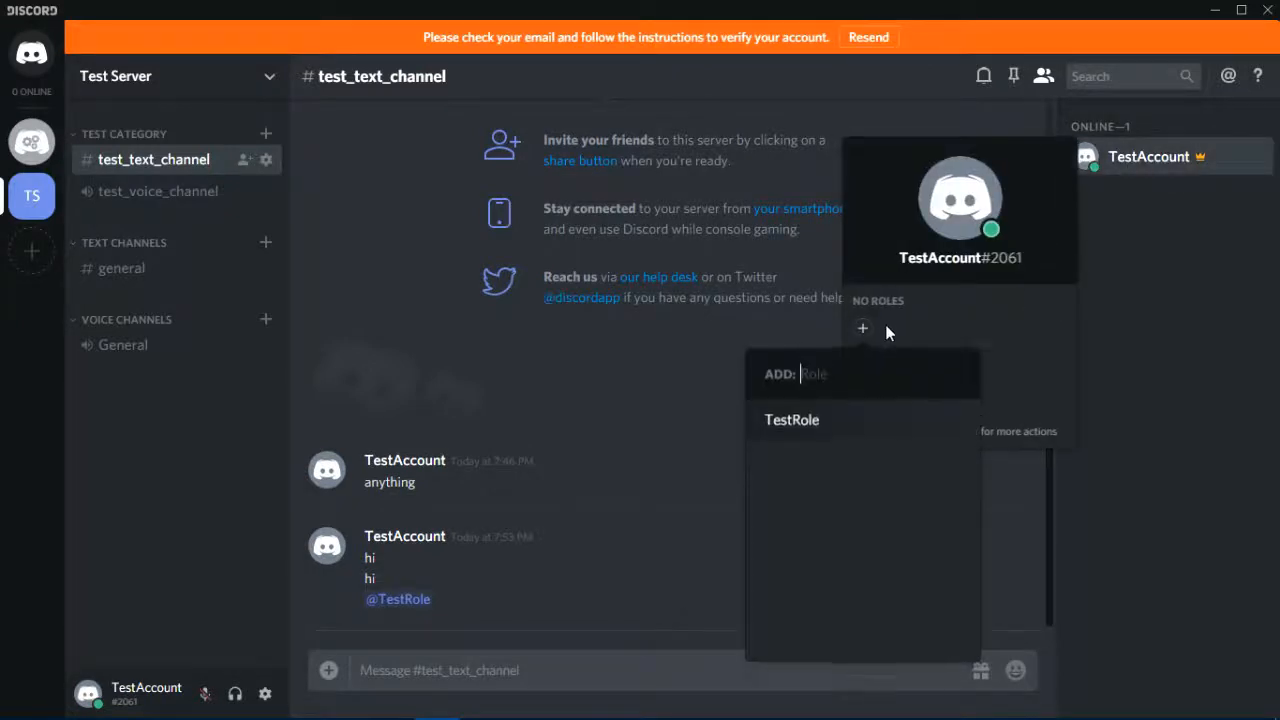
click(869, 430)
click(675, 315)
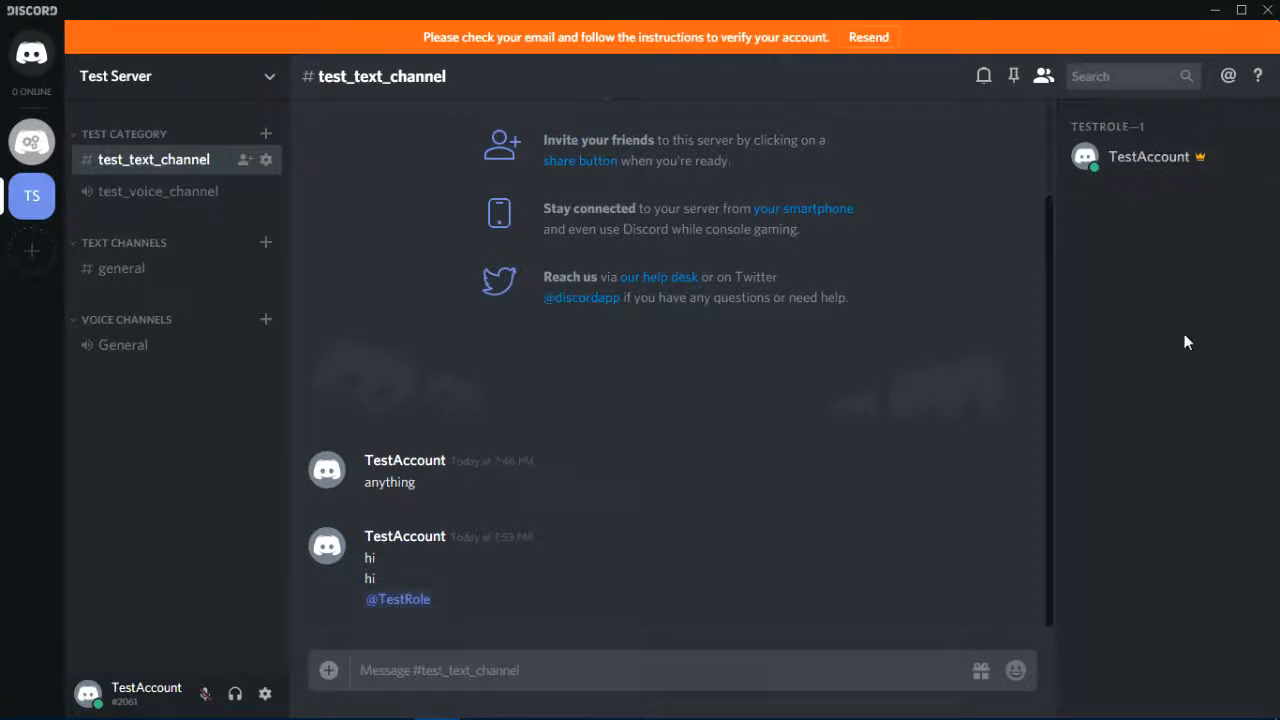
scroll(1051, 237, up, 2)
drag(1071, 236, 1089, 305)
Return to the role settings of Test Server, set TestRole's color to light purple, and save the change
click(200, 77)
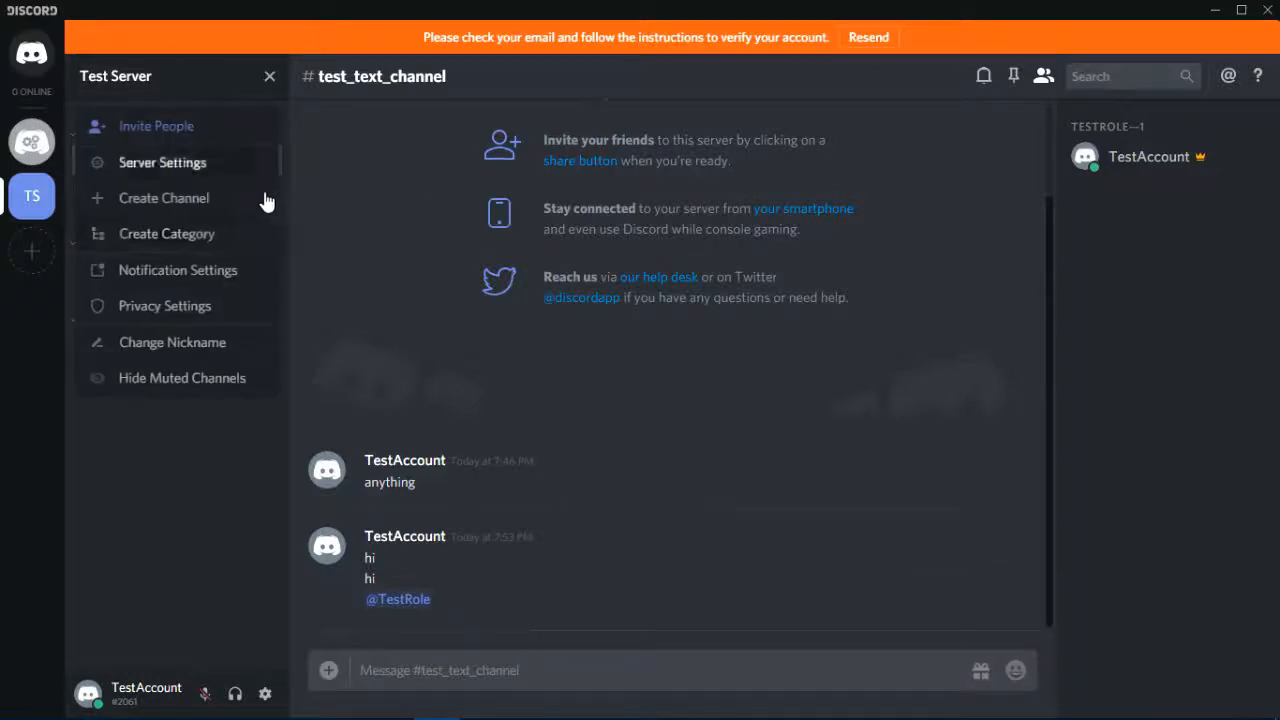
click(209, 165)
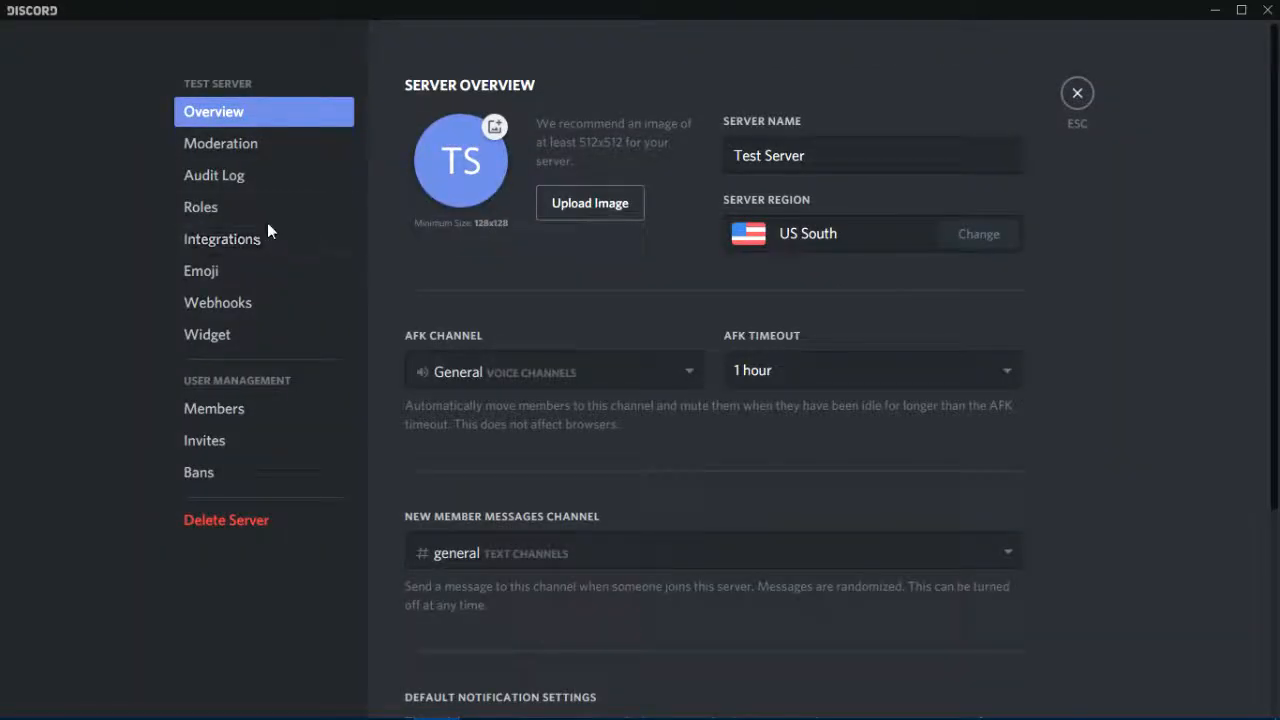
click(267, 214)
click(505, 108)
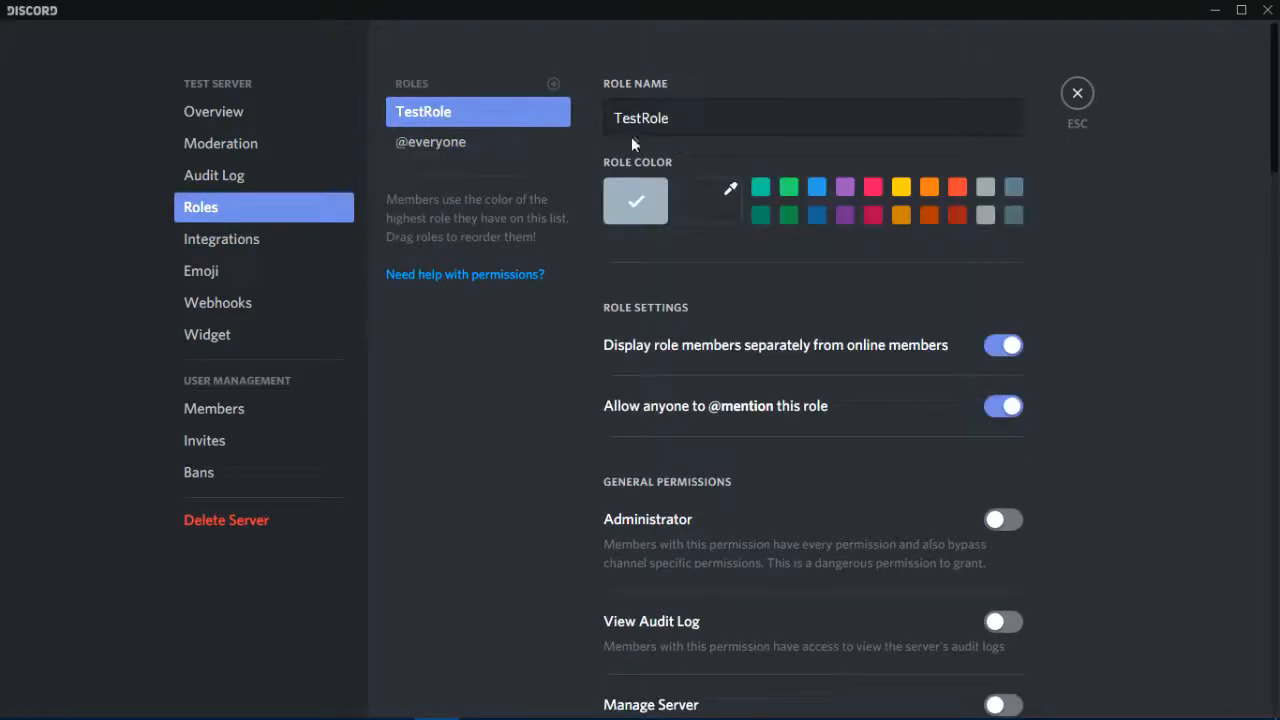
click(762, 190)
click(789, 189)
click(818, 190)
click(845, 189)
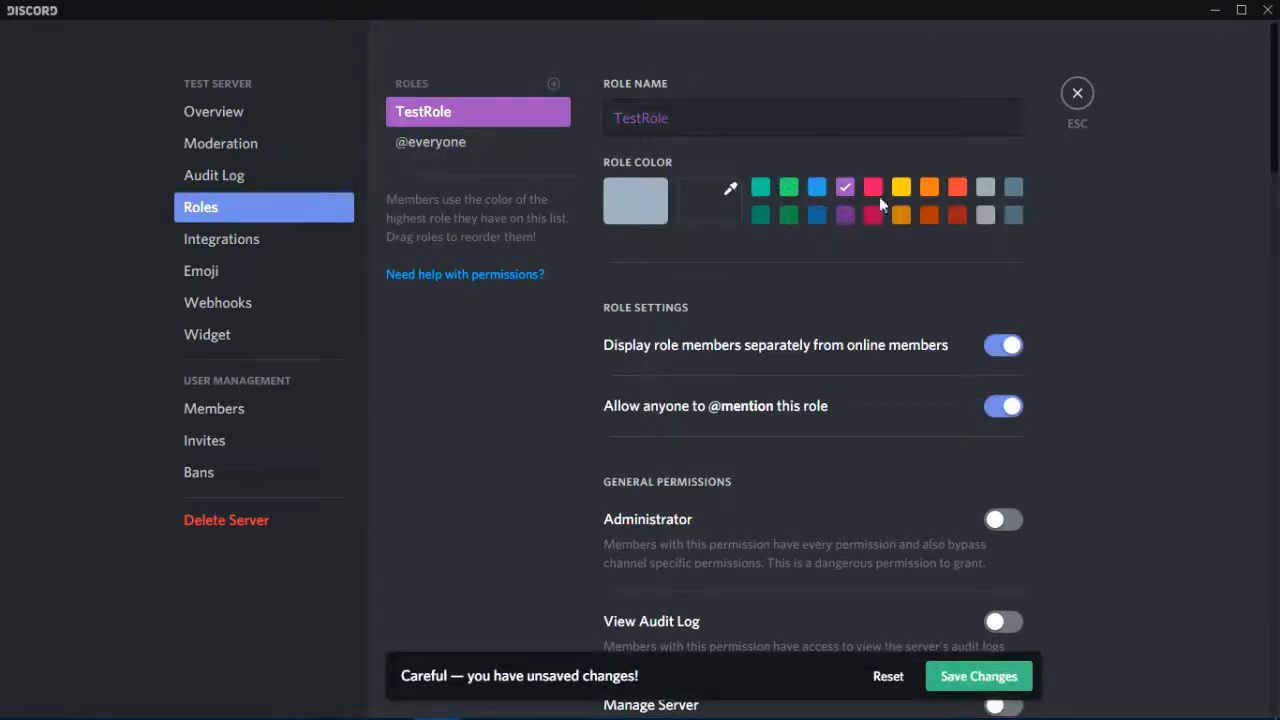
click(990, 674)
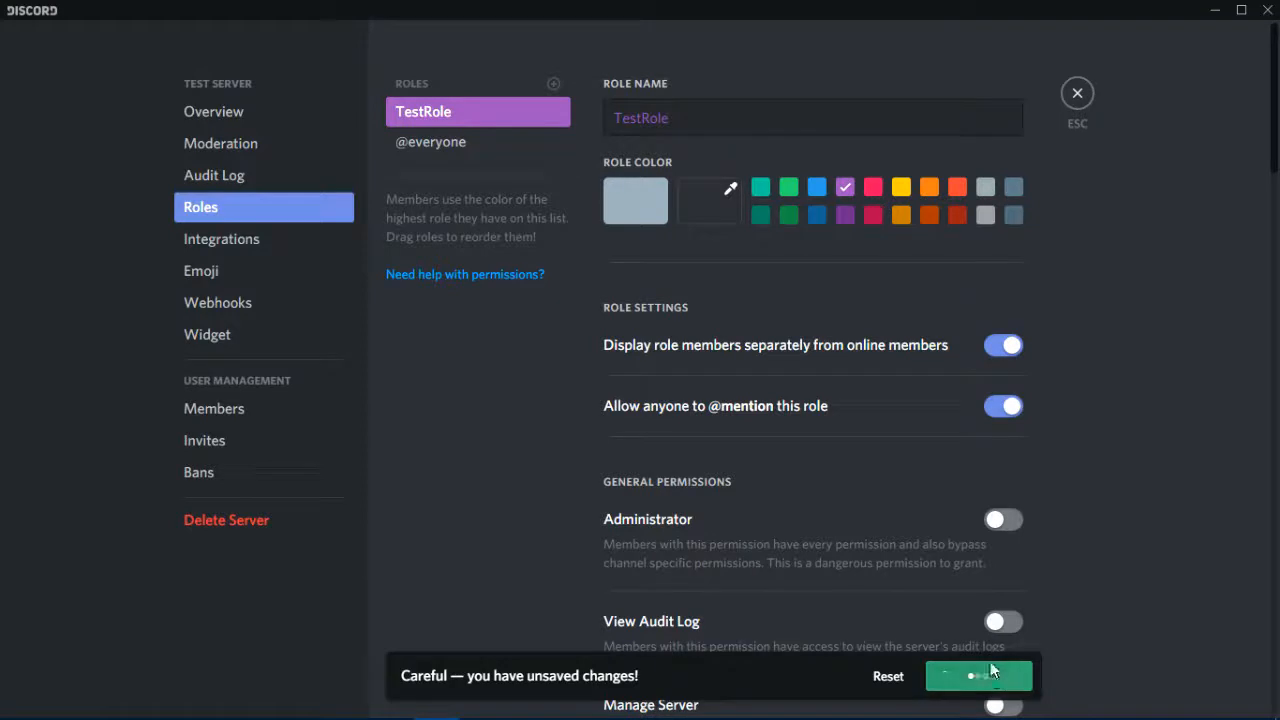
Leave the server settings and send the message "in the chat" in both test_text_channel and the general text channel
click(1078, 95)
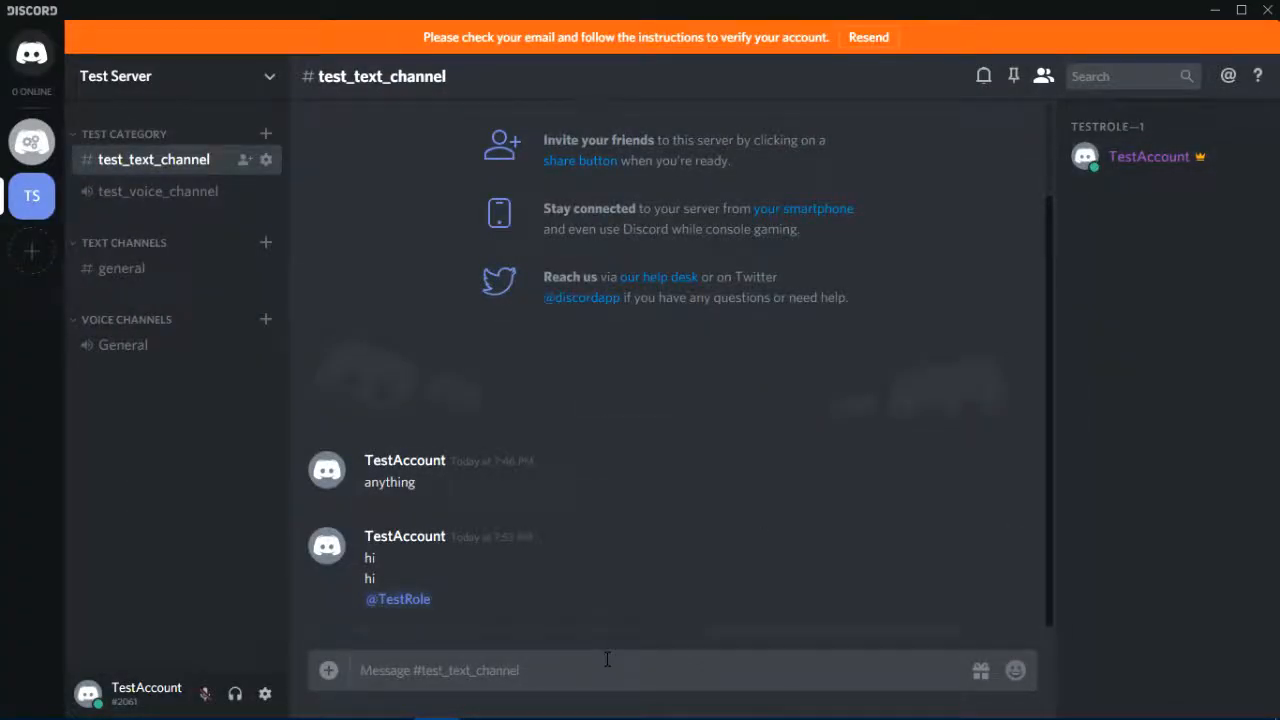
text(in the chat)
key(Return)
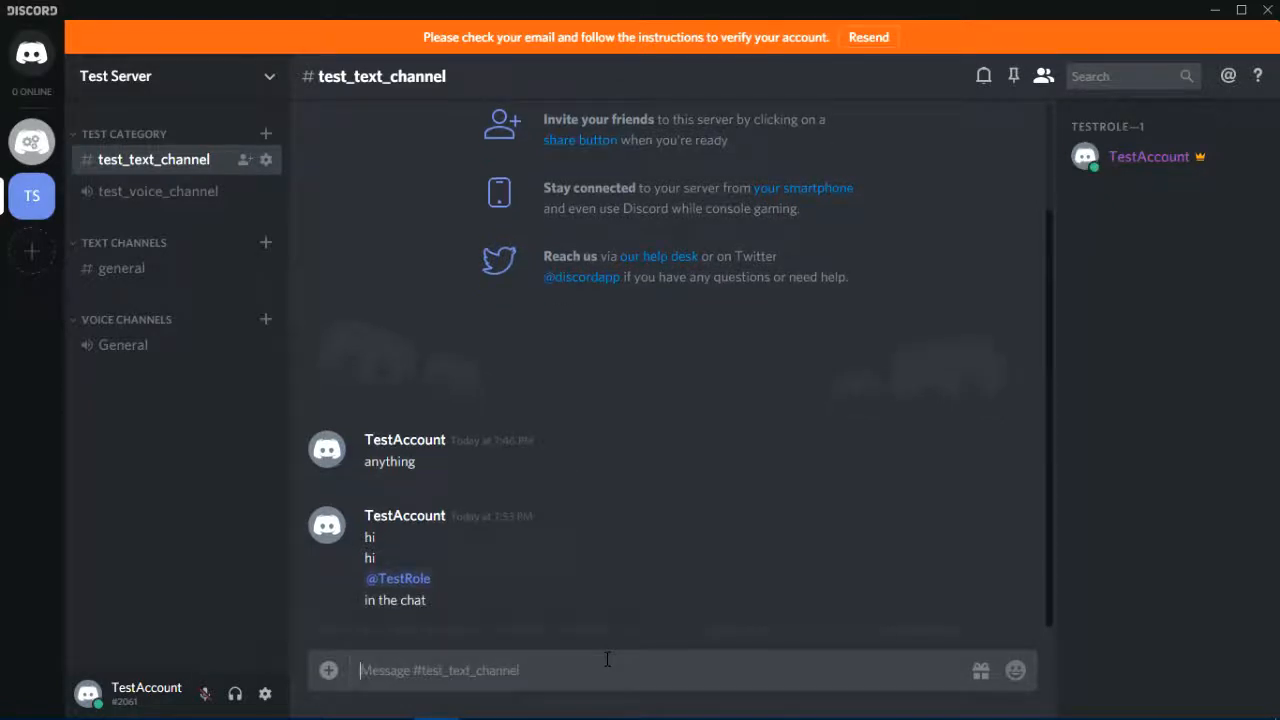
click(165, 275)
text(in the chat)
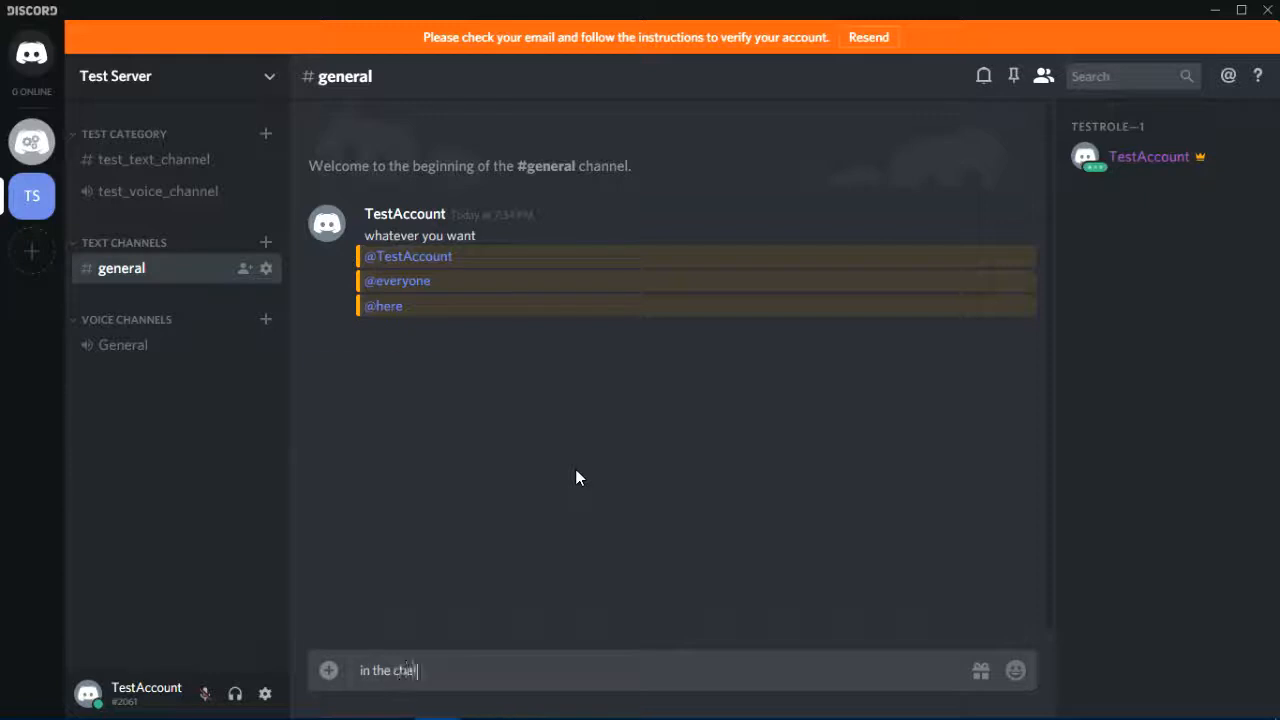
key(Return)
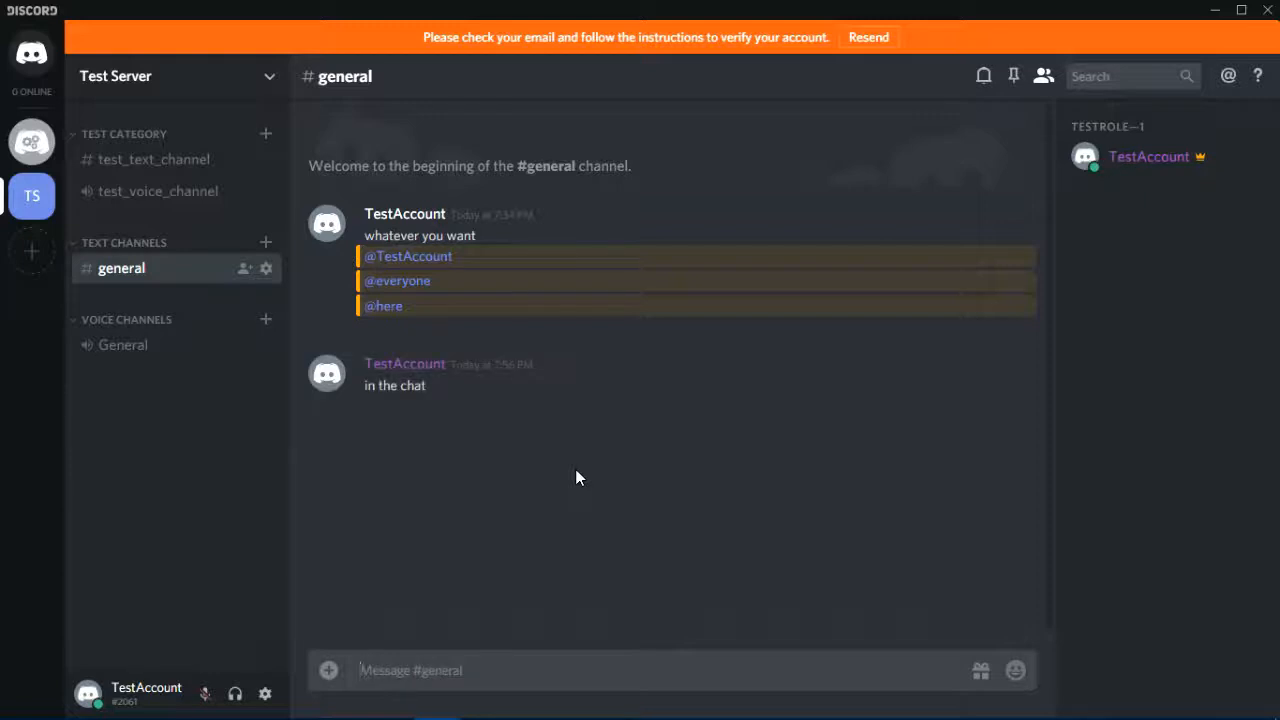
Open TestRole in the role settings of Test Server
click(175, 78)
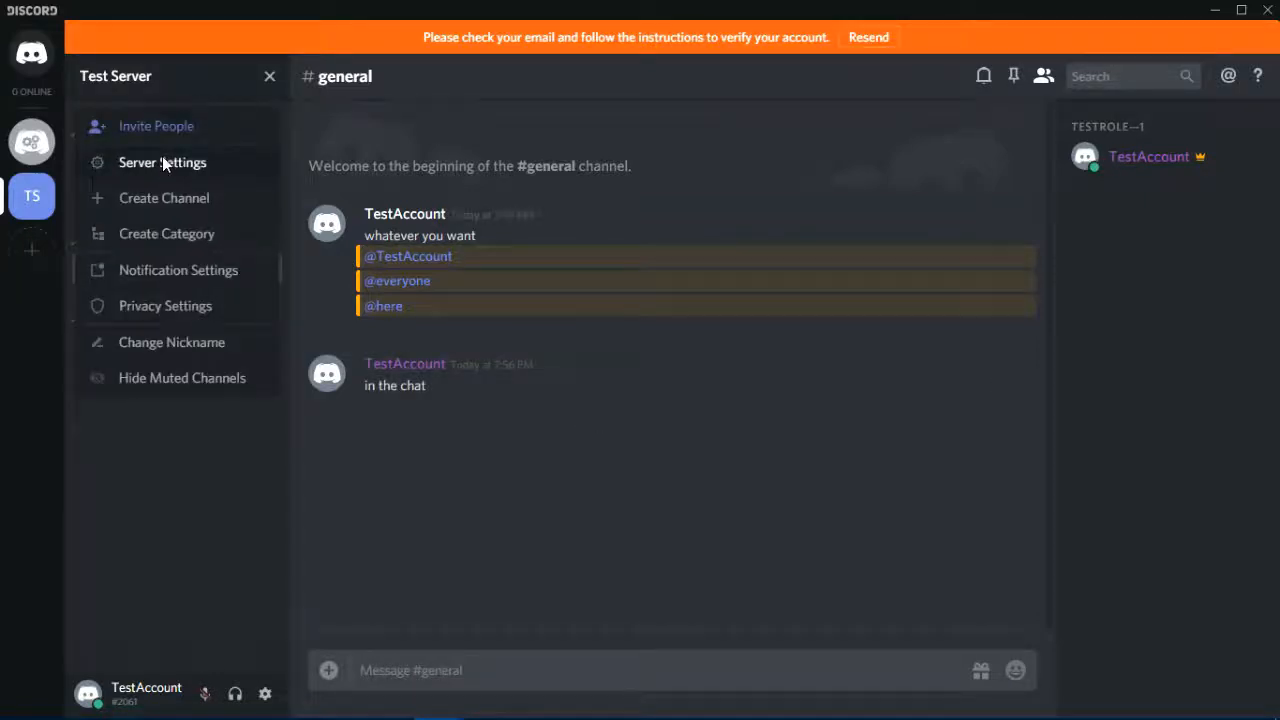
click(115, 162)
click(210, 207)
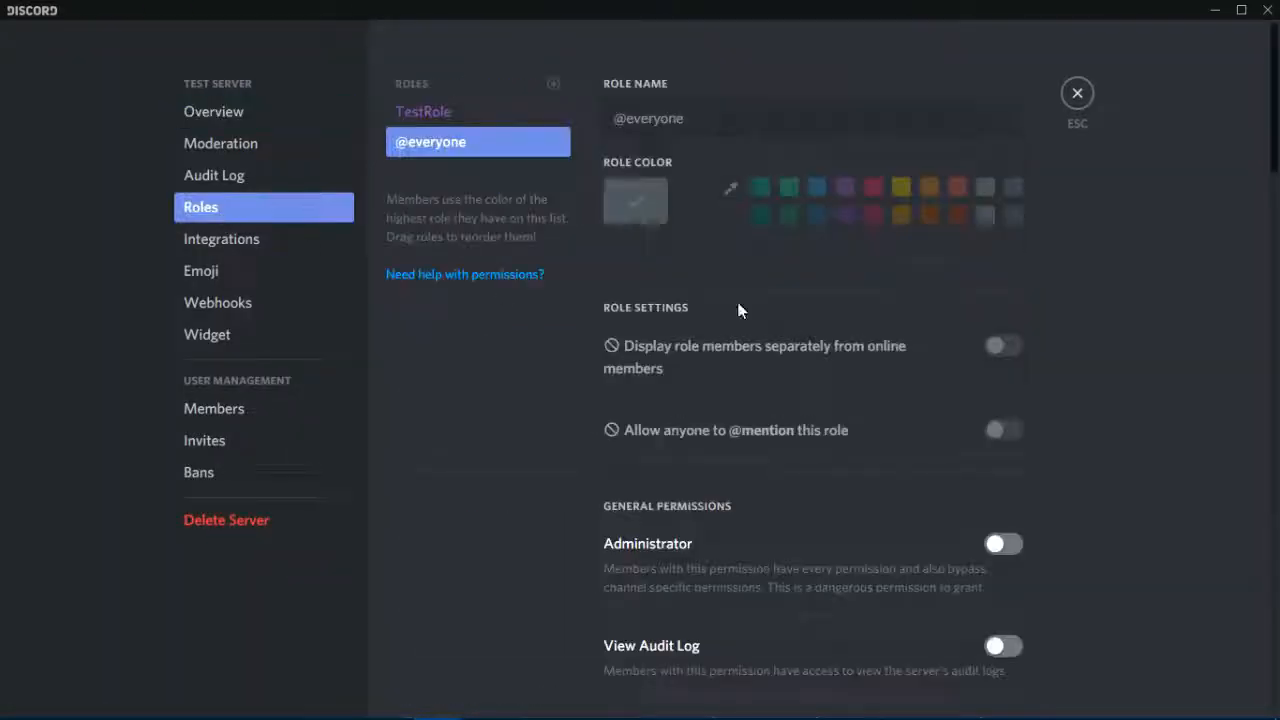
click(425, 112)
Try out custom colors for TestRole with the color picker, ending on a dark red
click(648, 215)
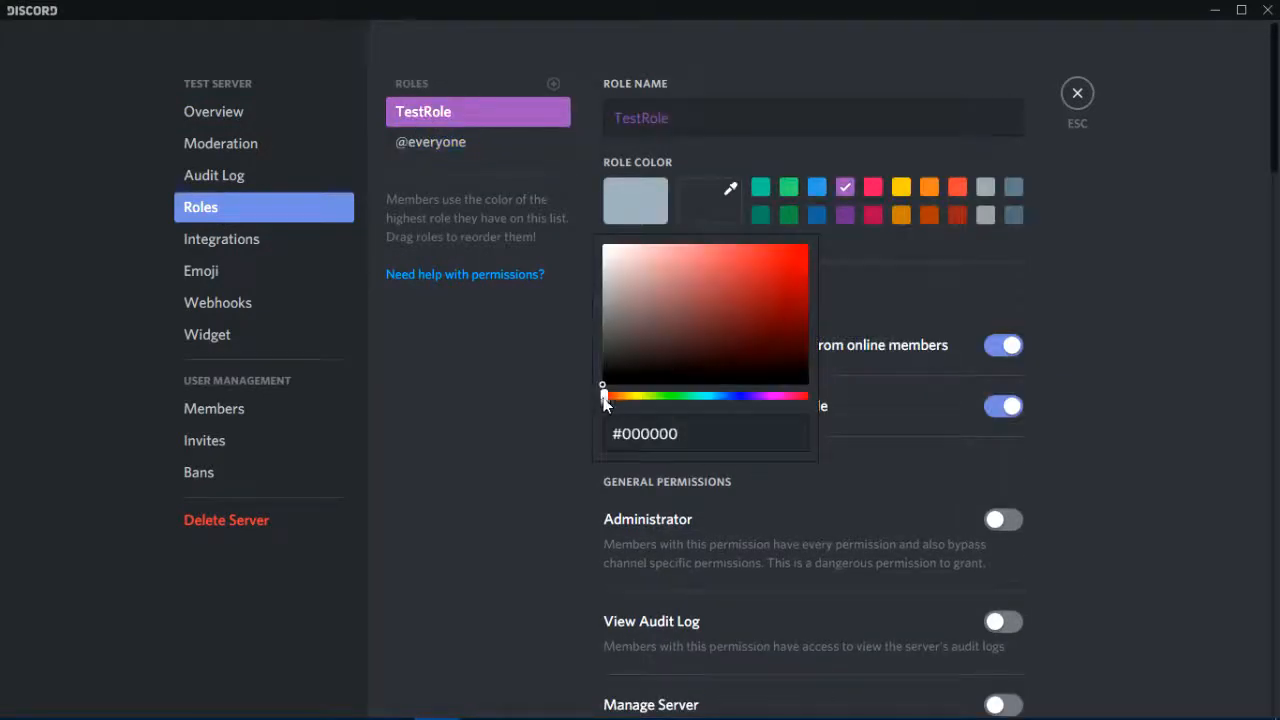
drag(604, 397, 684, 397)
drag(760, 312, 699, 340)
drag(777, 397, 564, 404)
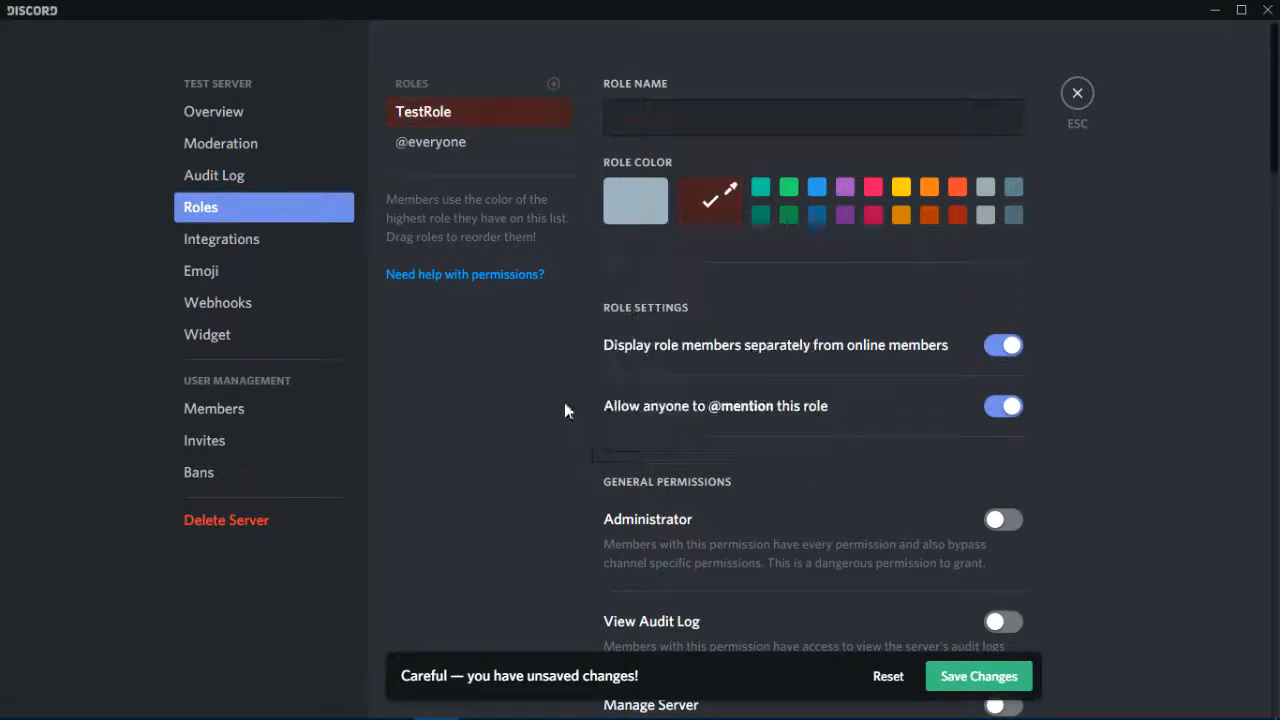
Set TestRole to the default gray color, save the change, and leave the server settings
click(650, 204)
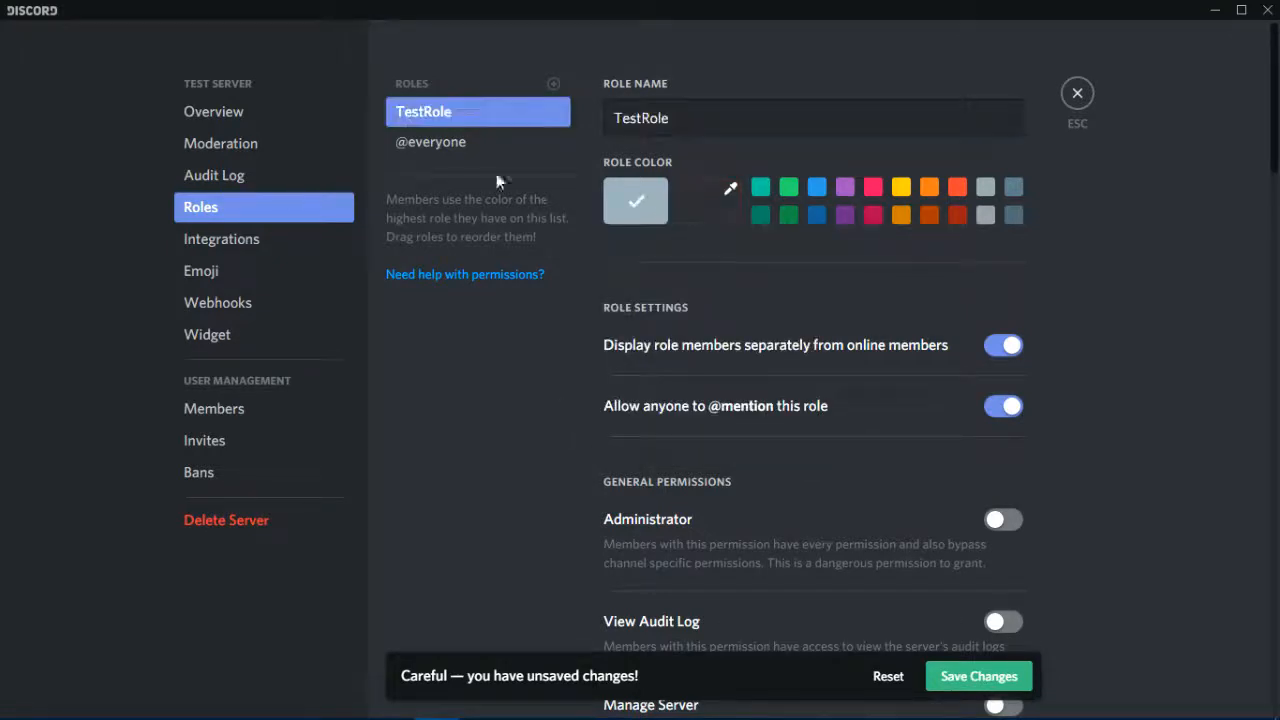
click(966, 676)
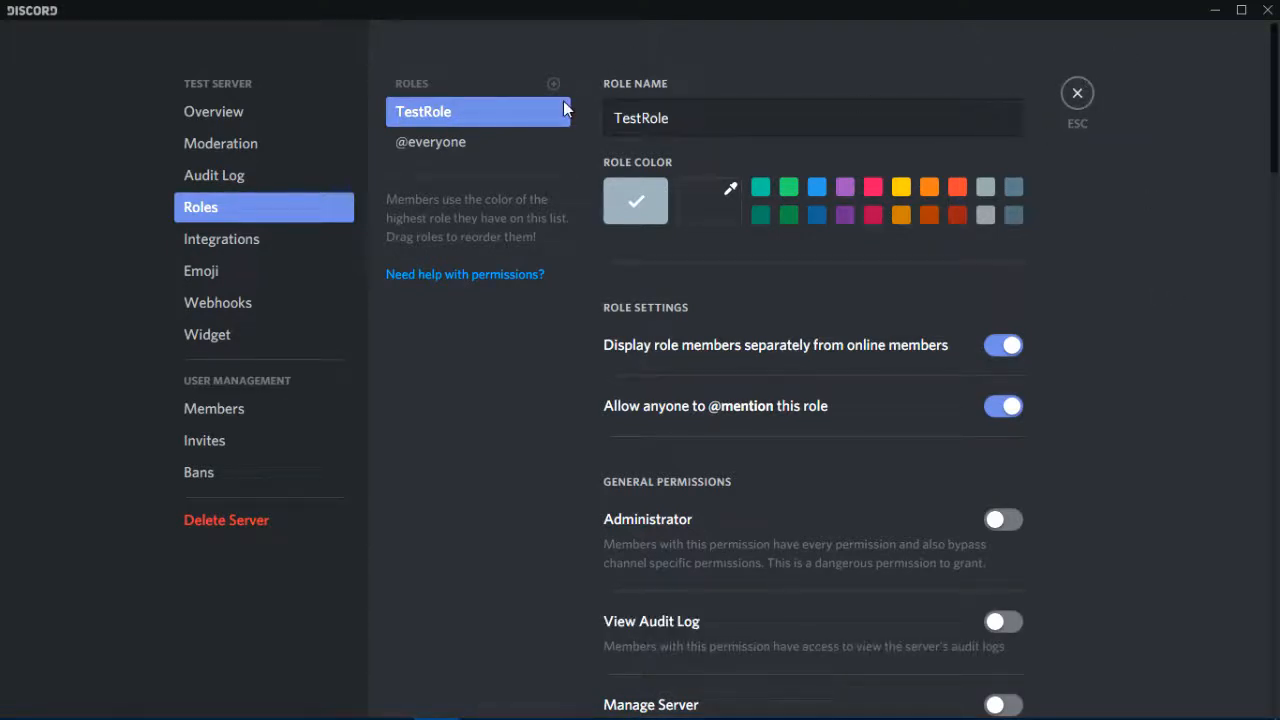
click(1078, 93)
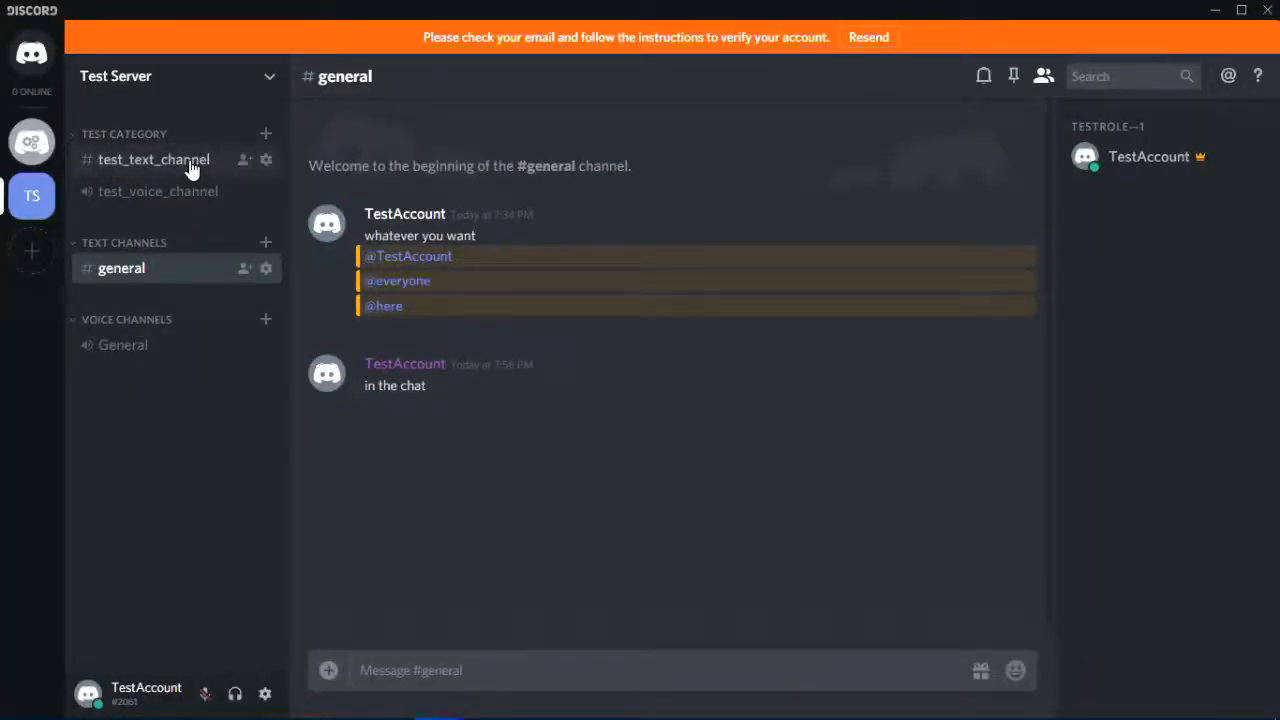
Open the overview settings of test_text_channel and examine the slowmode and NSFW options, leaving slowmode off
click(192, 166)
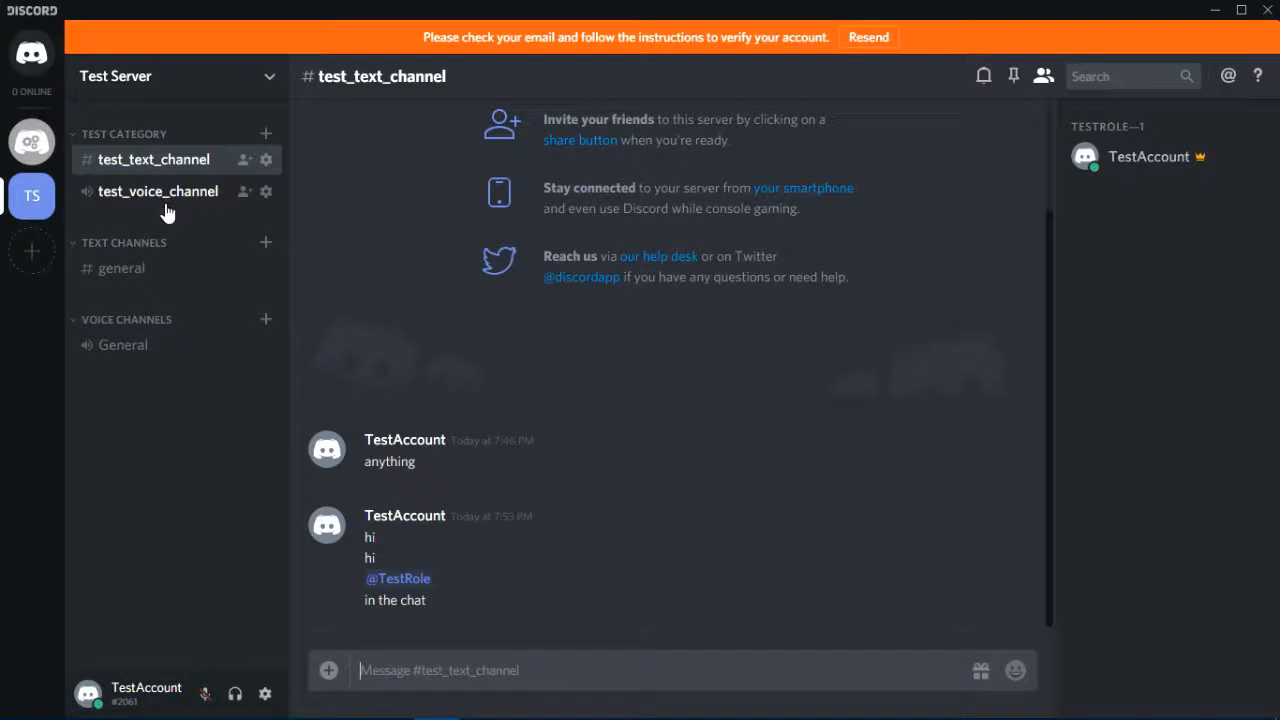
click(267, 162)
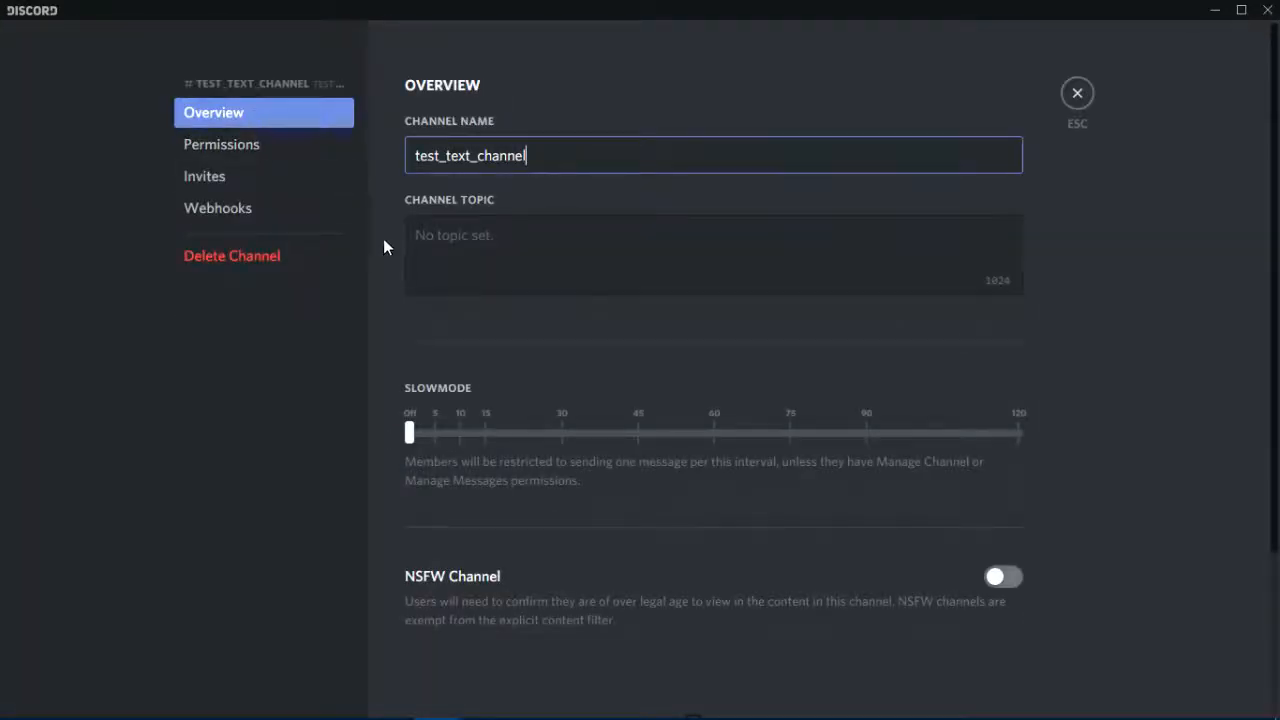
drag(410, 433, 381, 455)
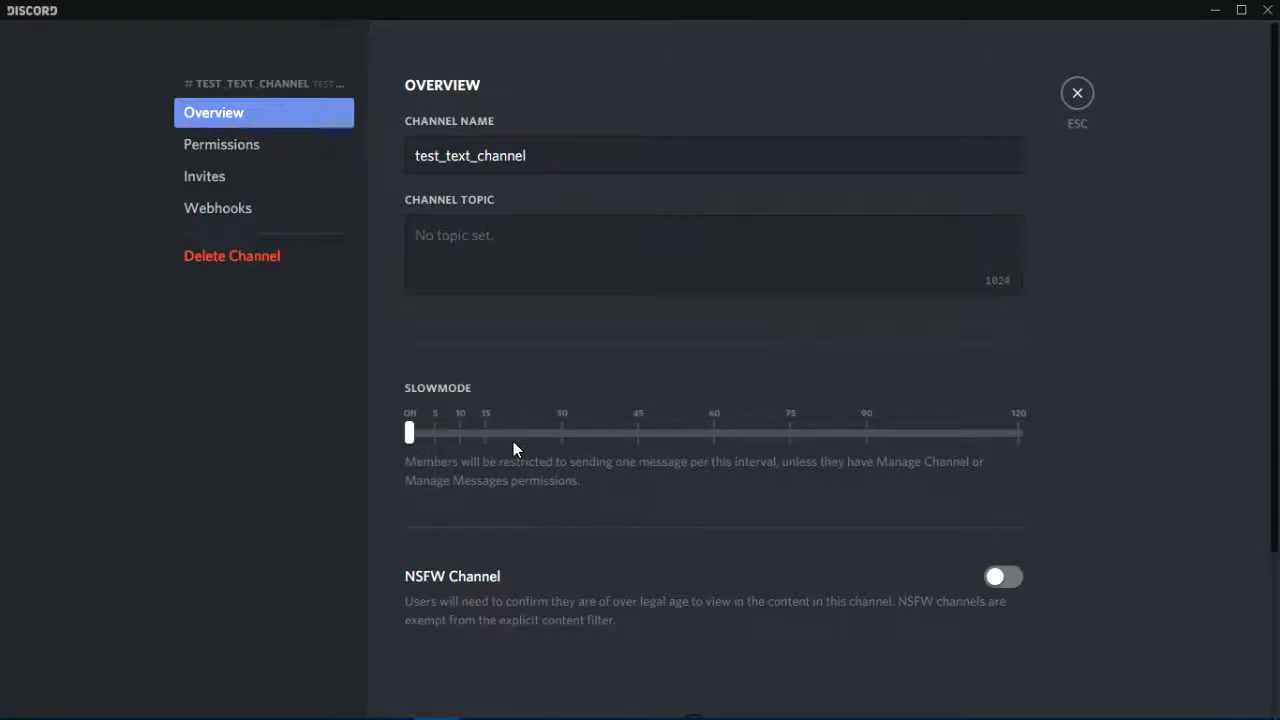
scroll(466, 601, down, 3)
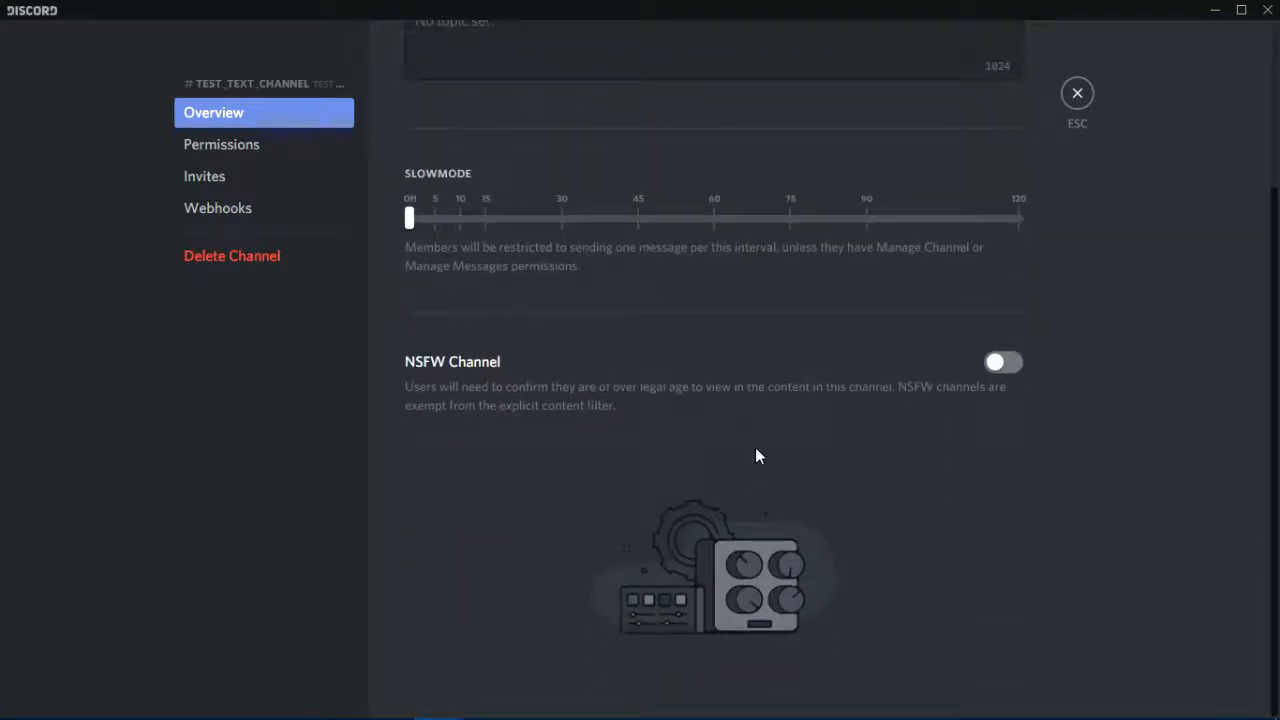
scroll(894, 310, up, 3)
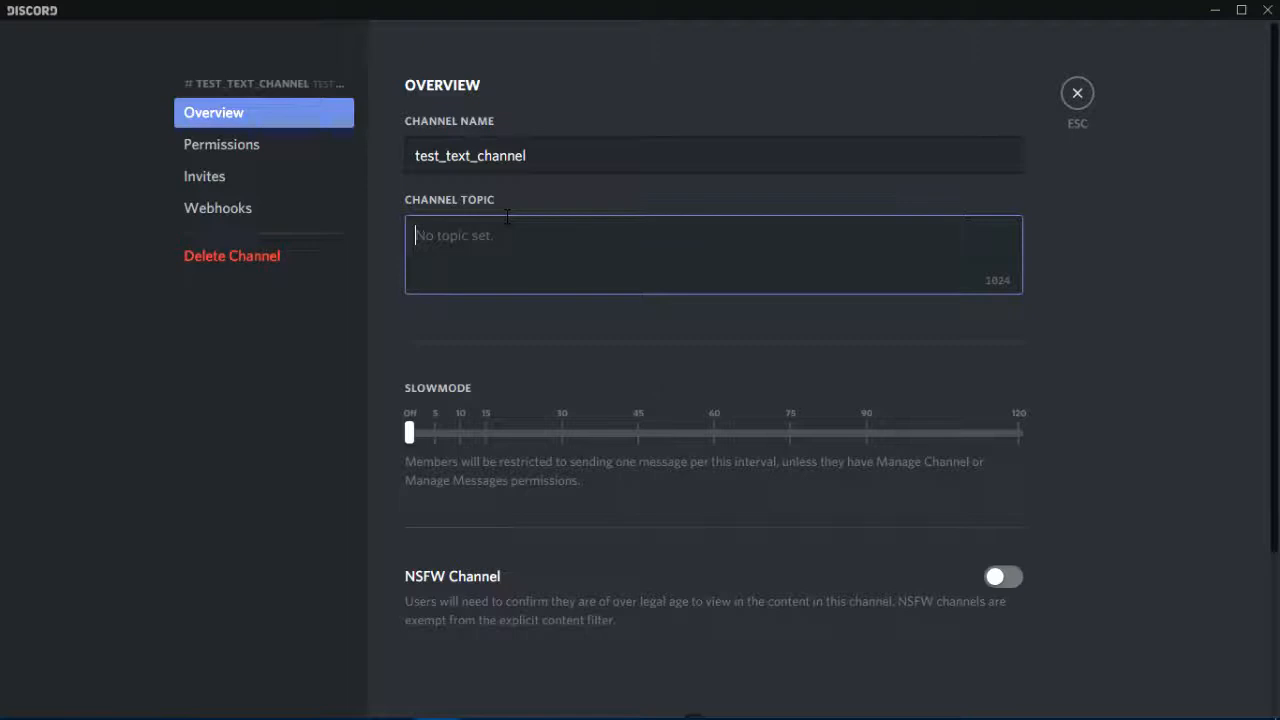
Set the channel topic of test_text_channel to "Description", save the change, and leave the channel settings
text(Description)
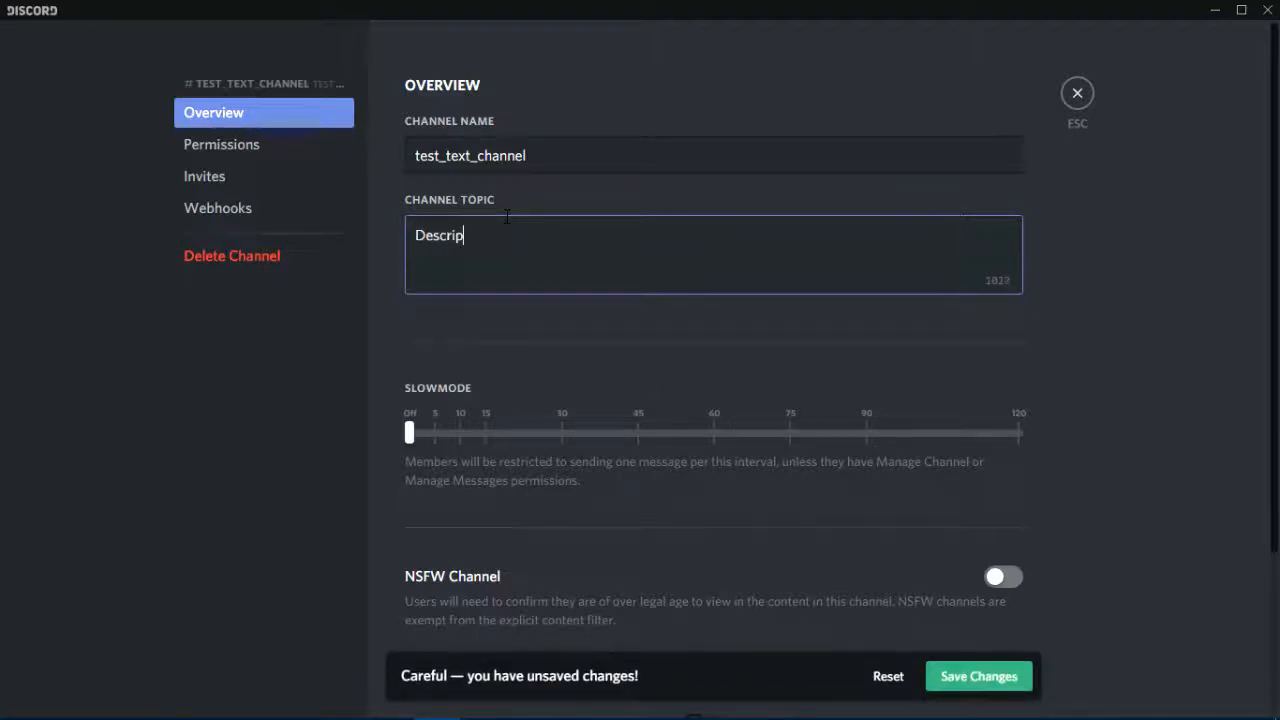
click(966, 684)
click(1077, 95)
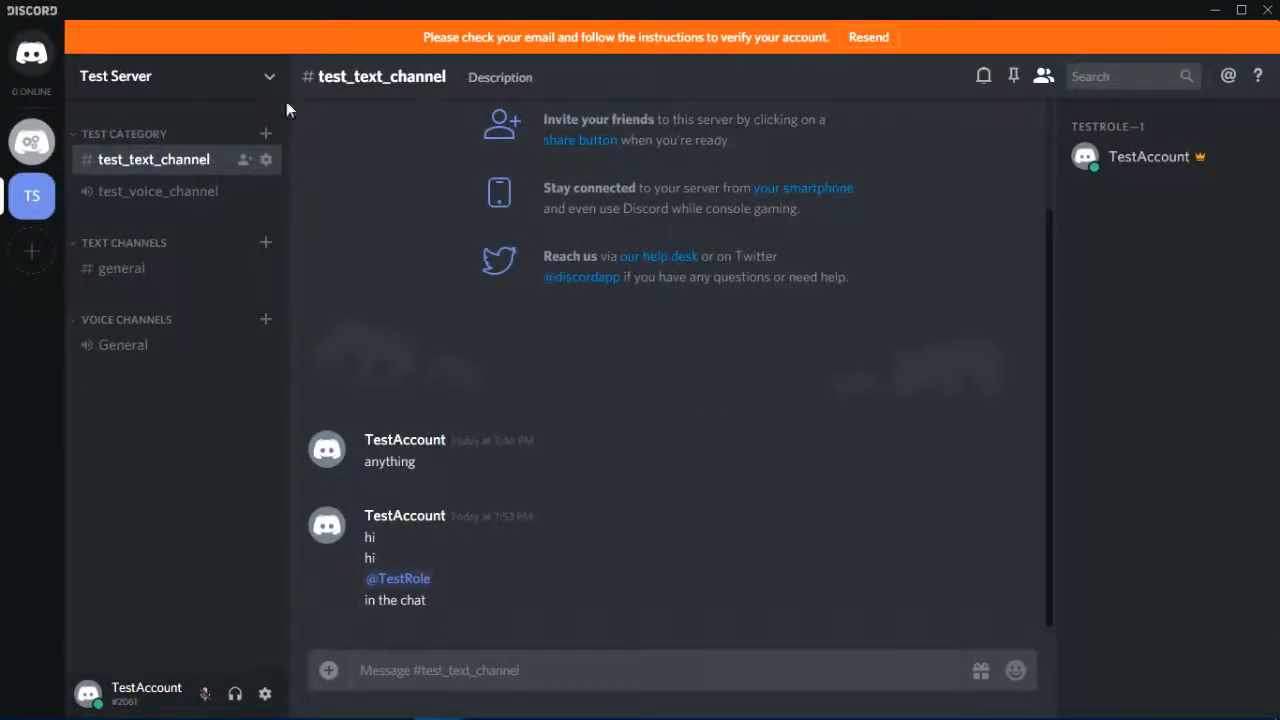
Rename test_text_channel to channel_name, save the change, and leave the channel settings
click(267, 159)
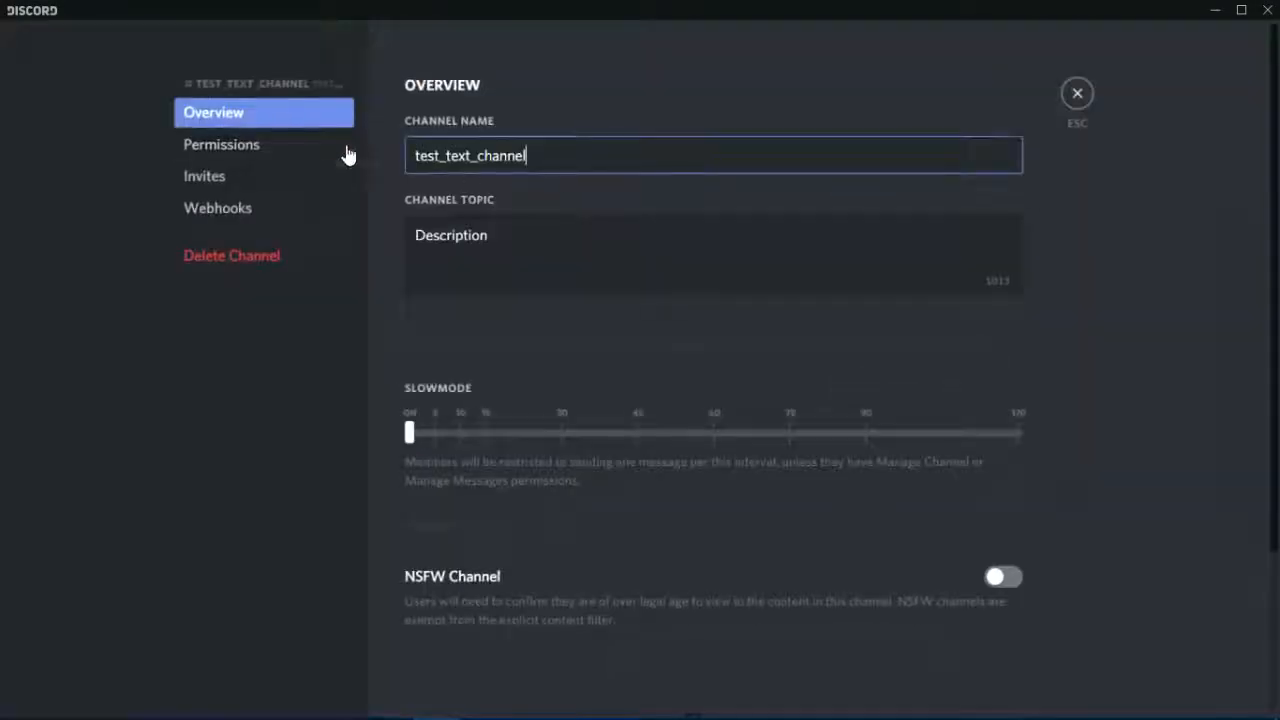
drag(563, 157, 453, 120)
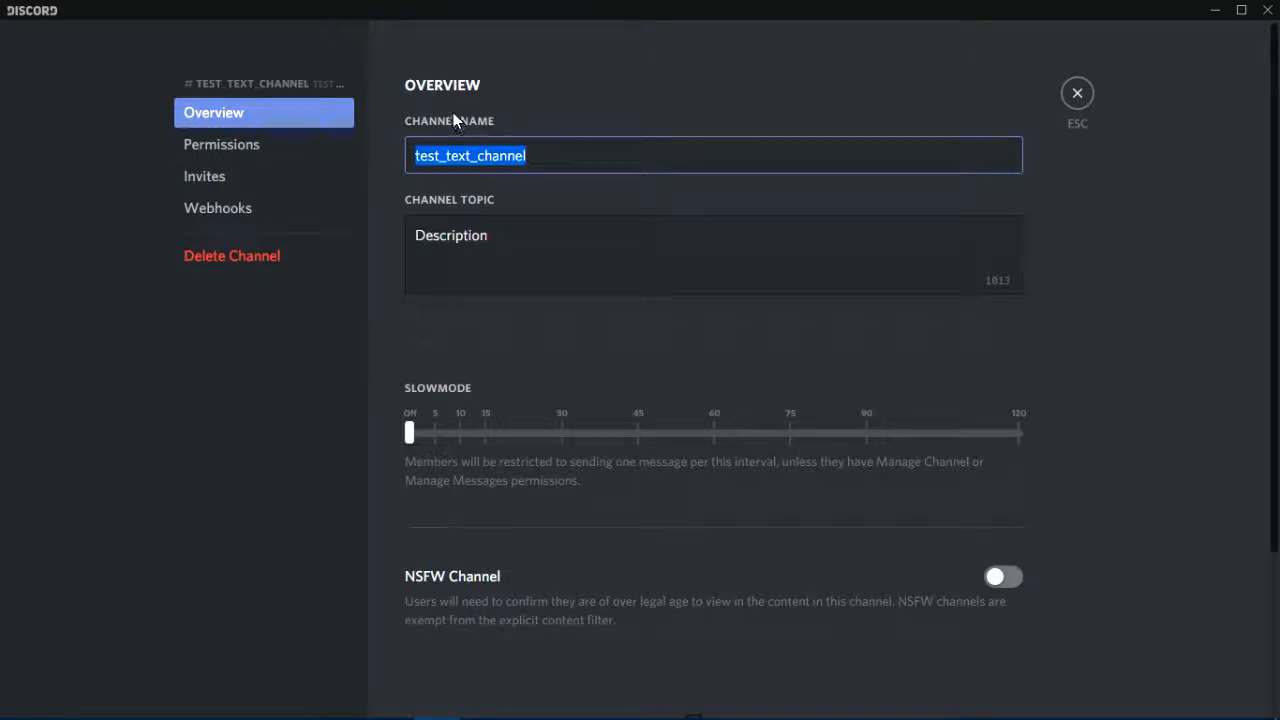
text(cha)
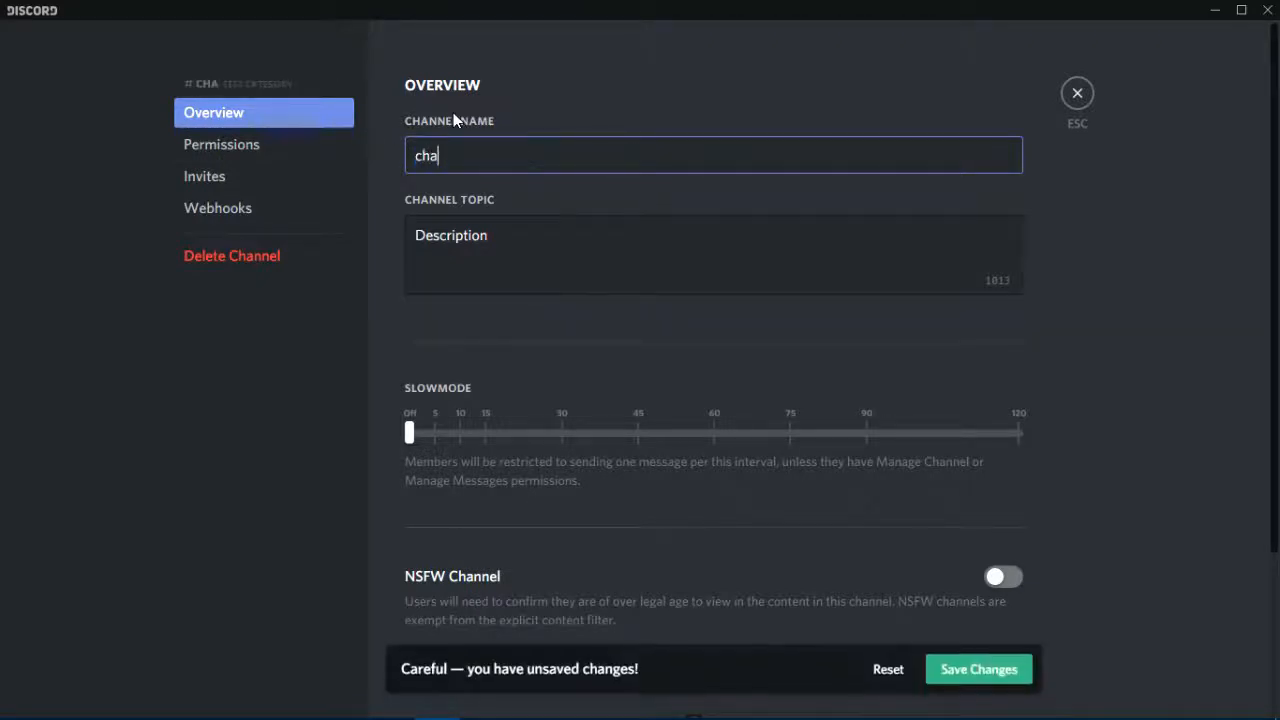
text(nnel_name)
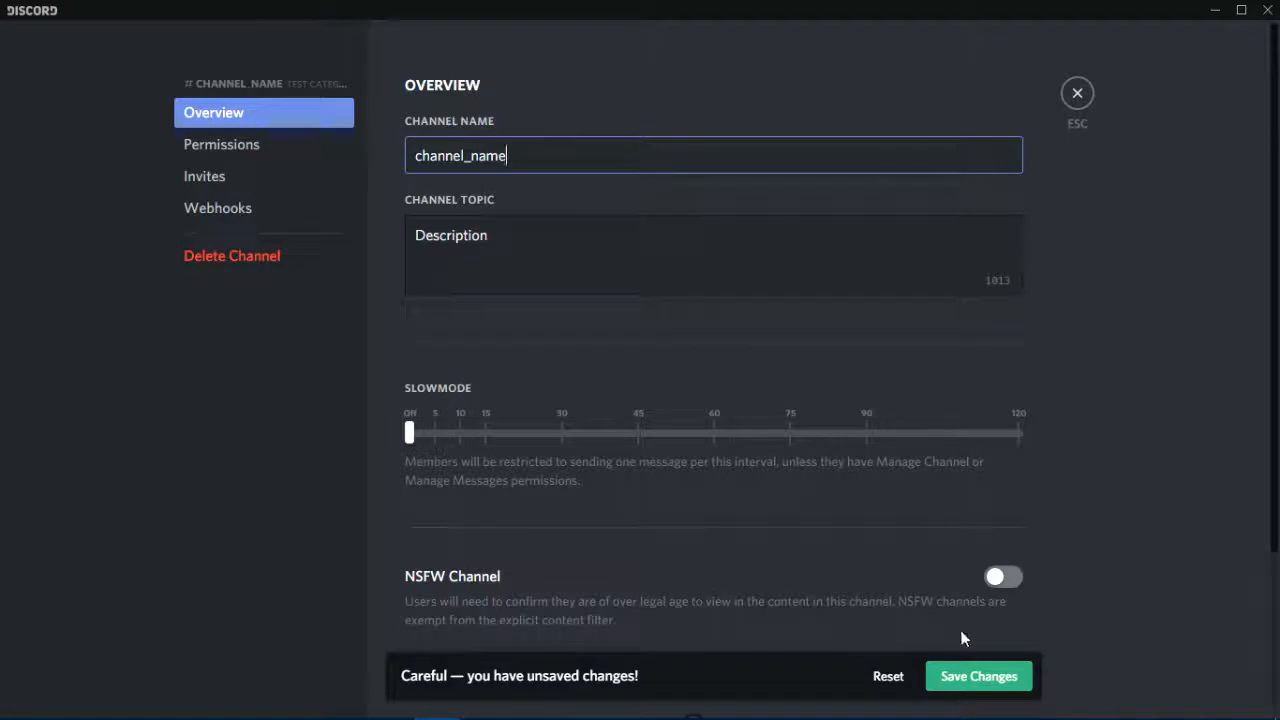
click(971, 677)
click(1077, 93)
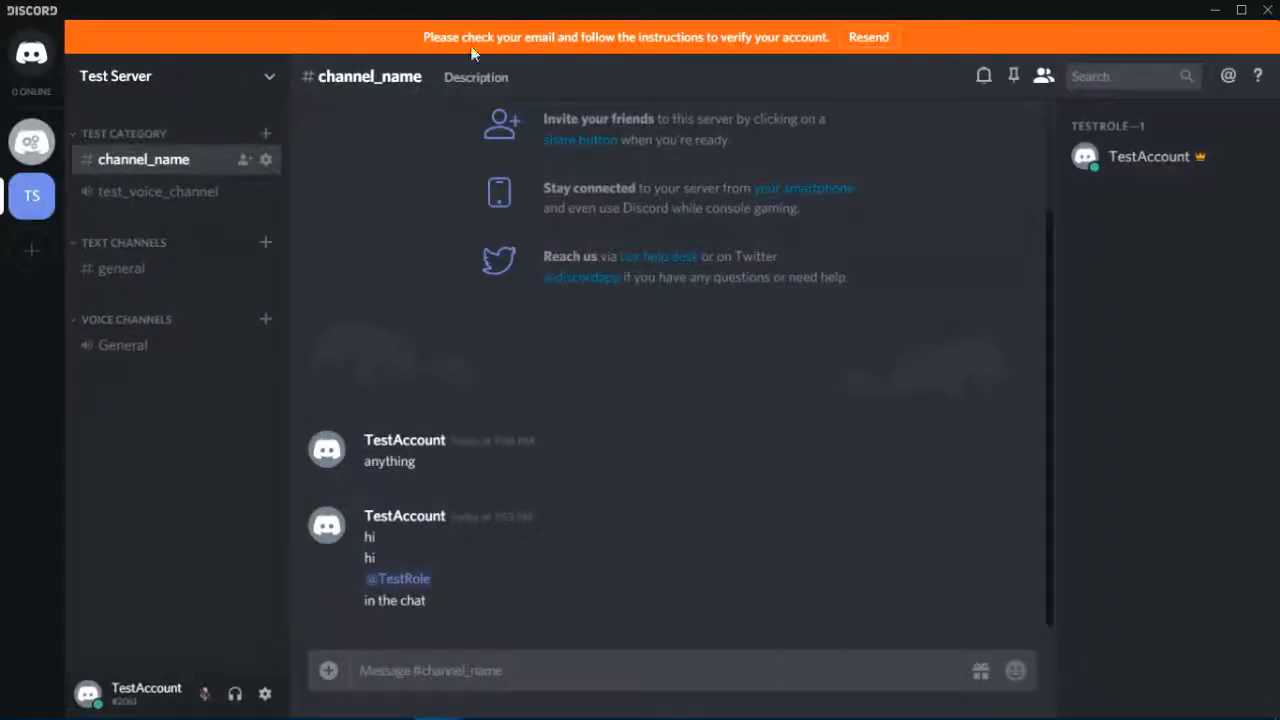
Look through the invites, webhooks and permissions settings of channel_name, and leave the channel settings
click(265, 159)
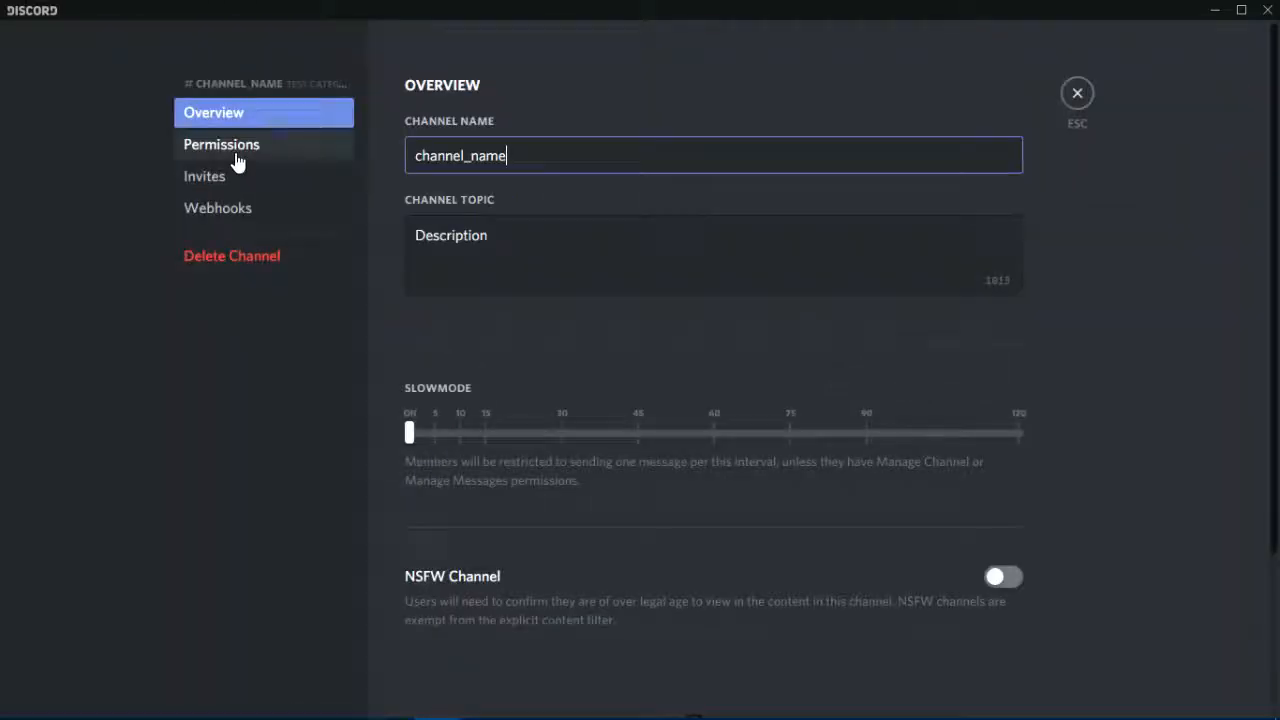
click(226, 177)
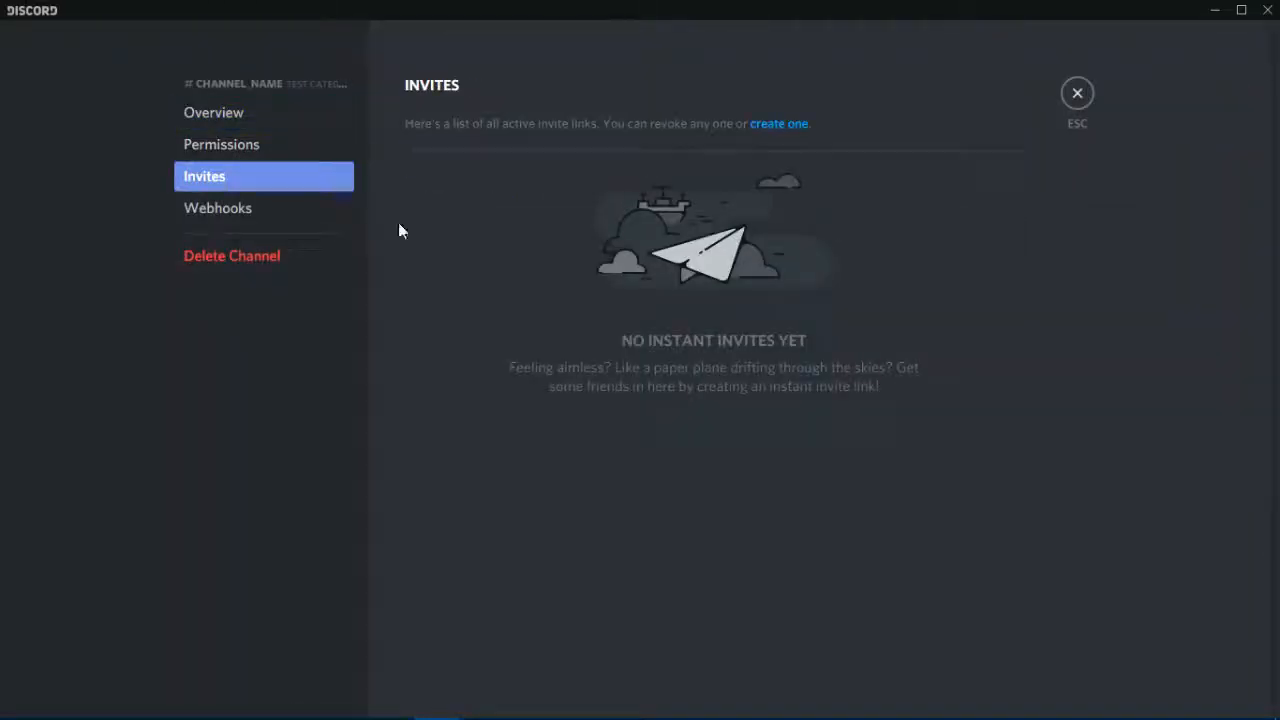
click(282, 208)
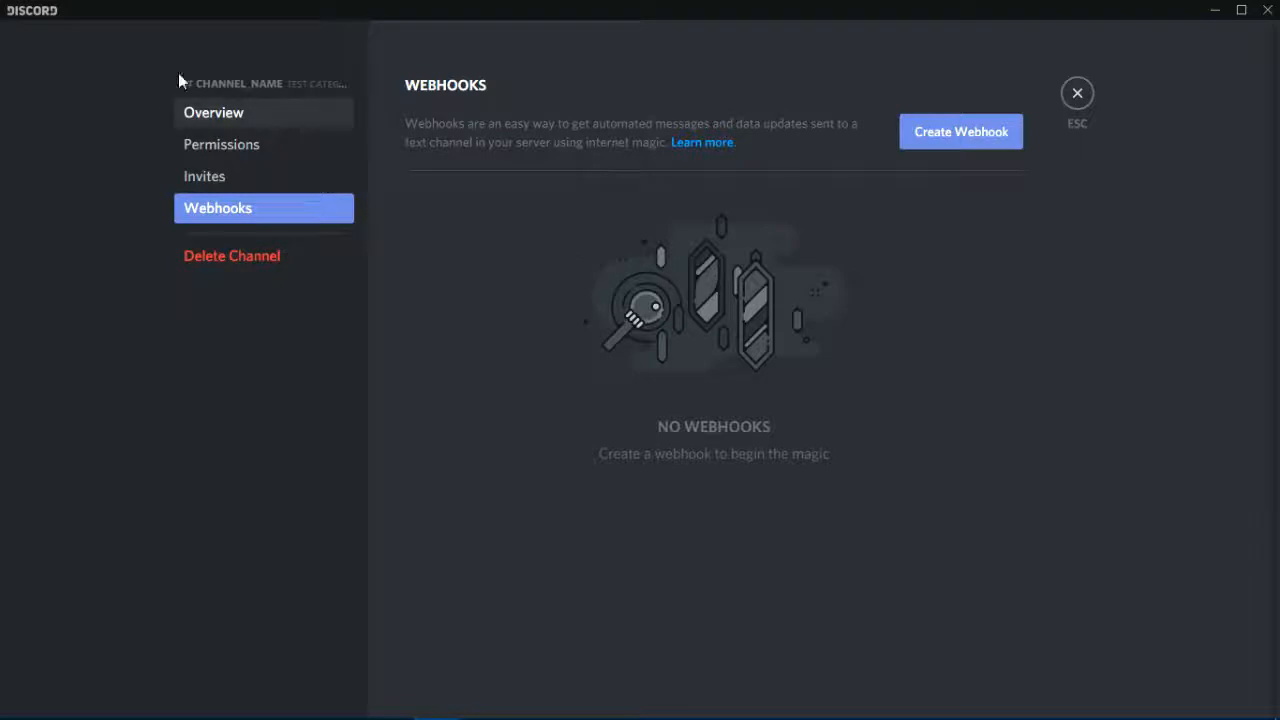
click(211, 147)
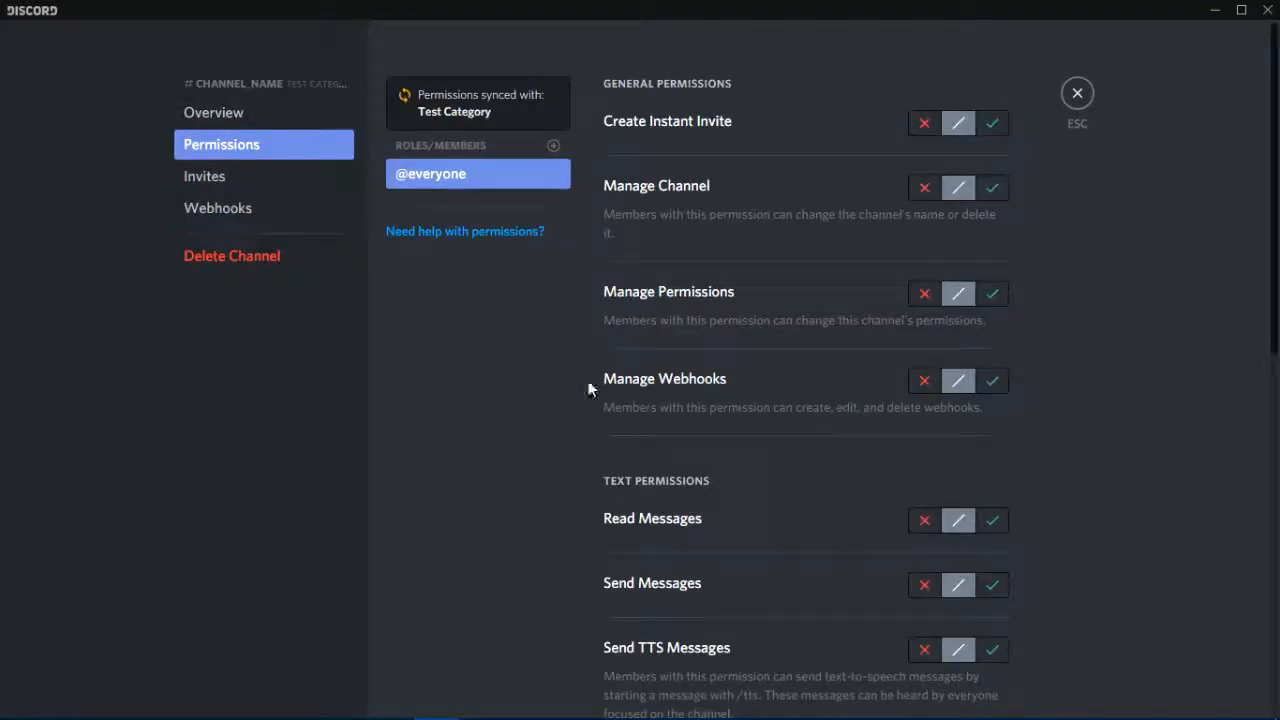
scroll(806, 360, down, 7)
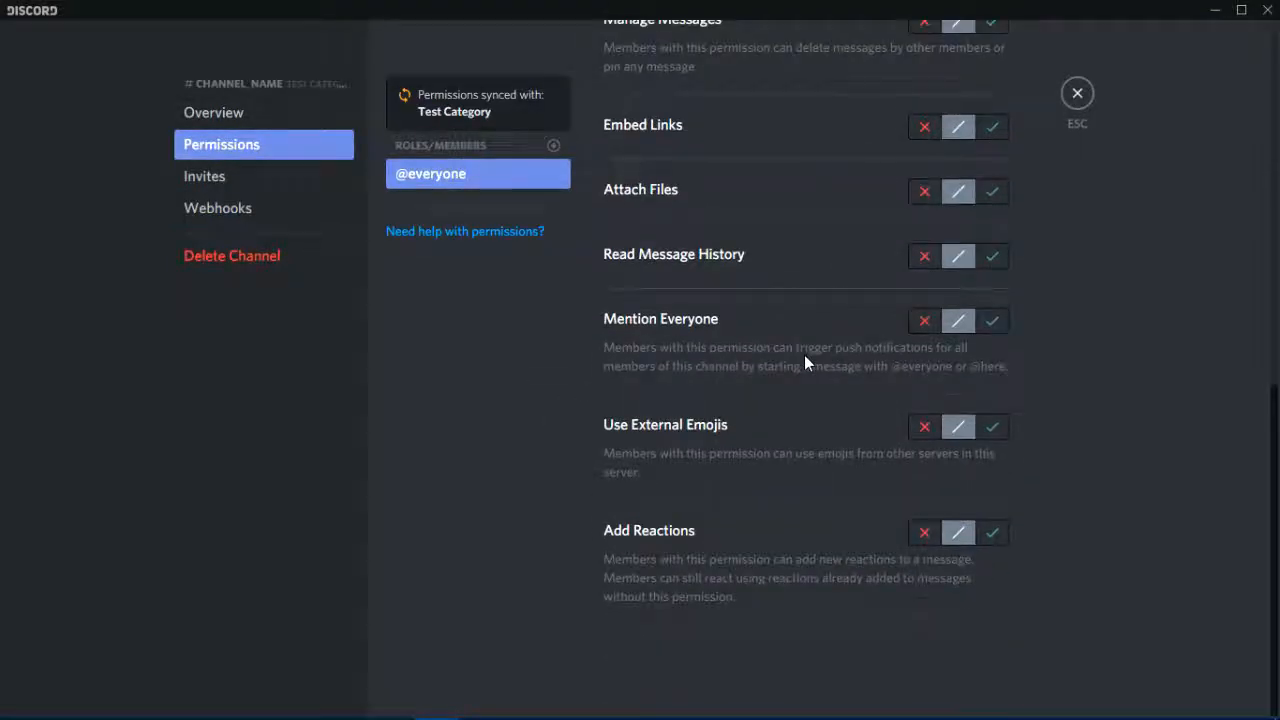
scroll(804, 355, up, 7)
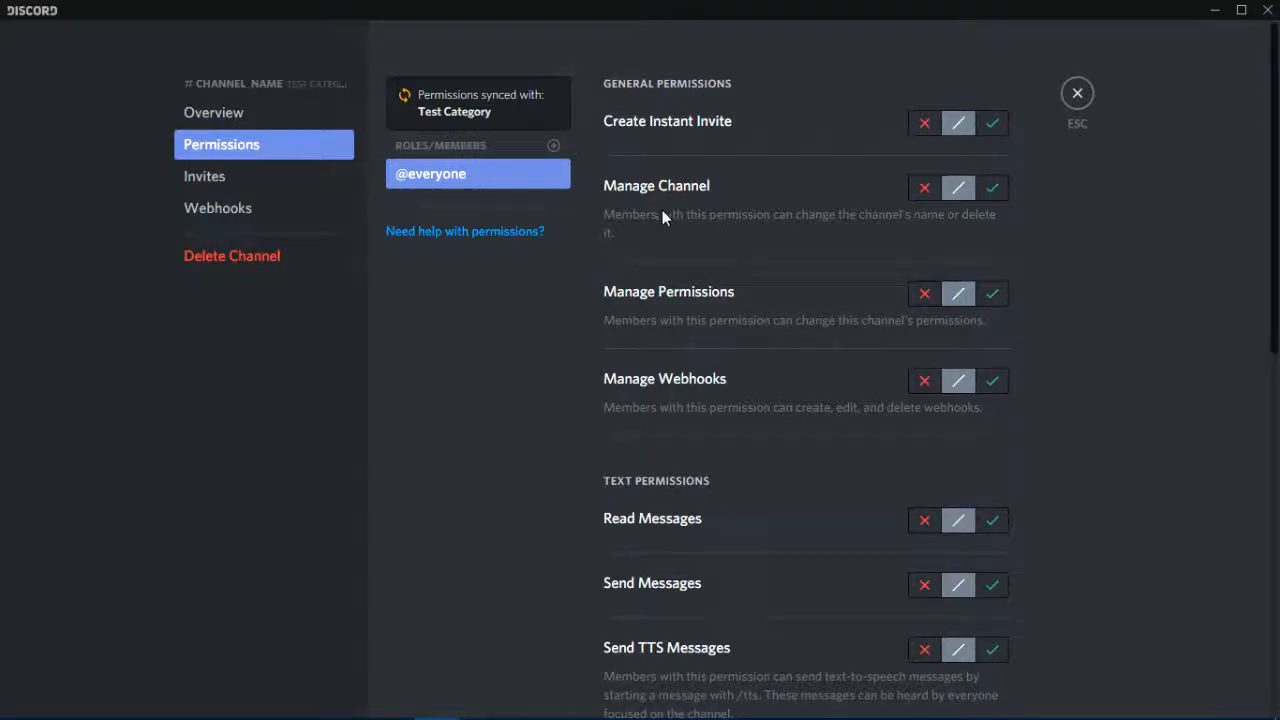
click(1079, 96)
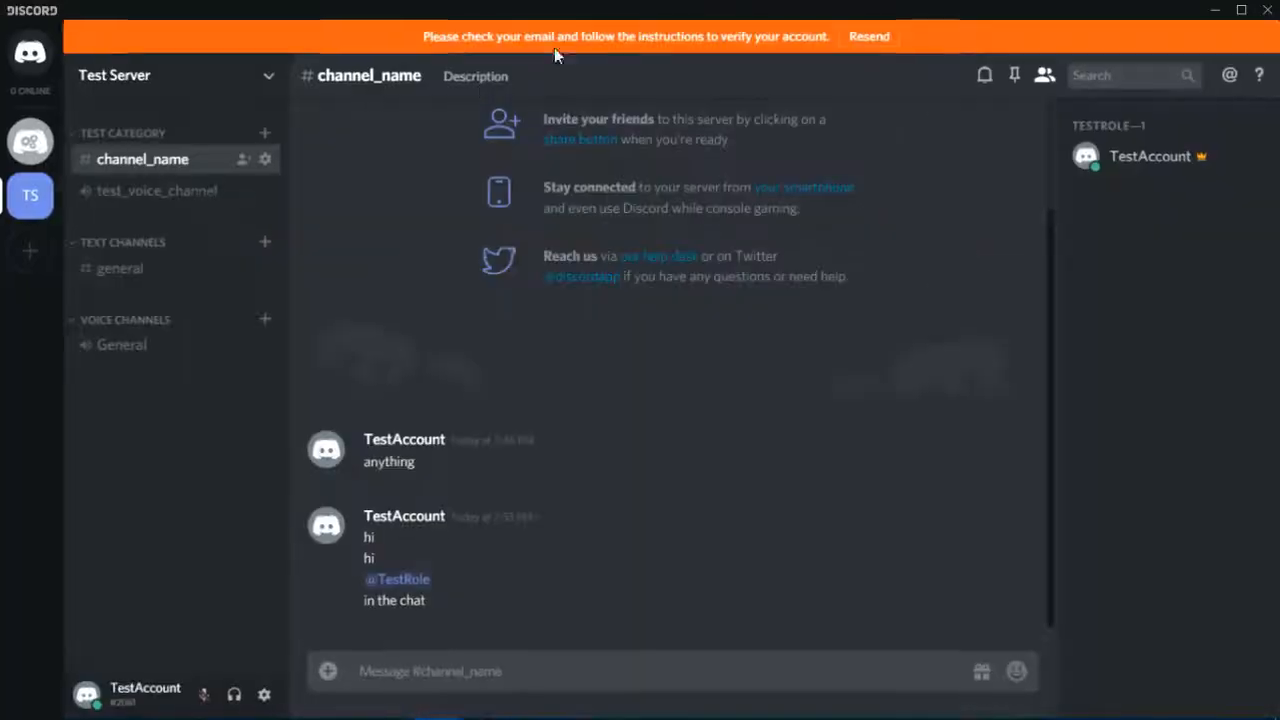
View the role settings of Test Server and leave the server settings
click(185, 80)
click(168, 164)
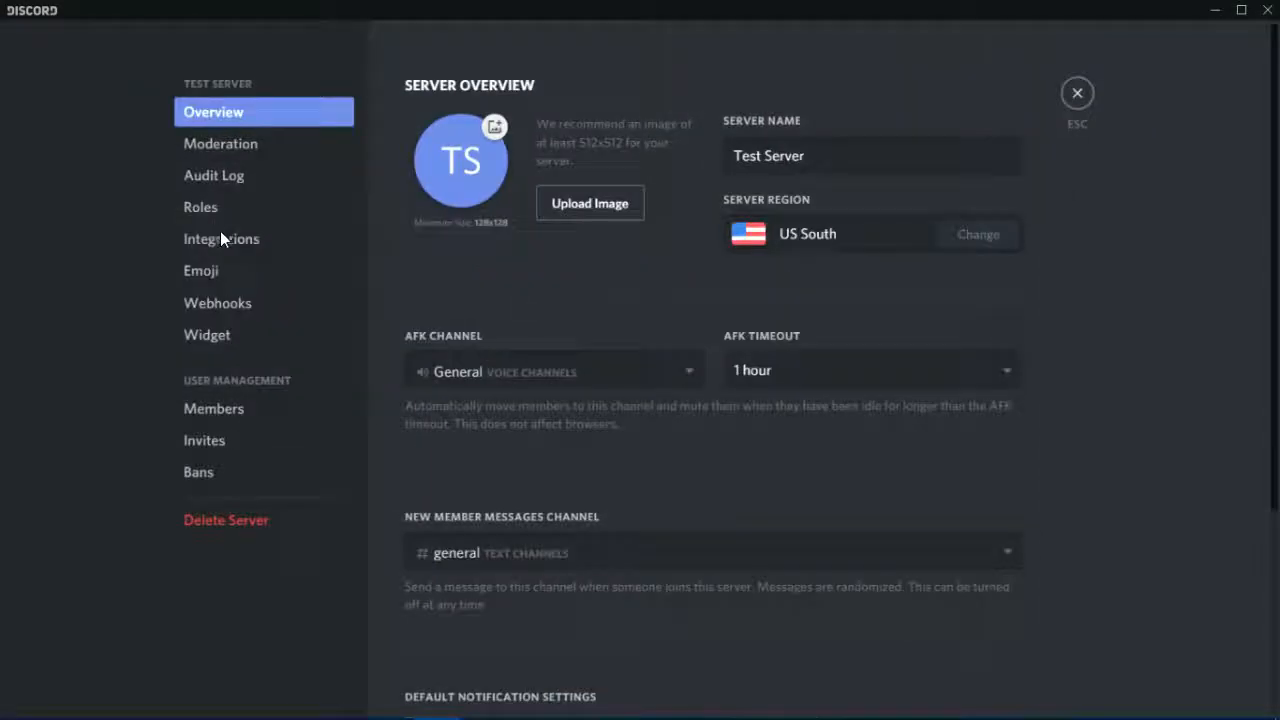
click(262, 207)
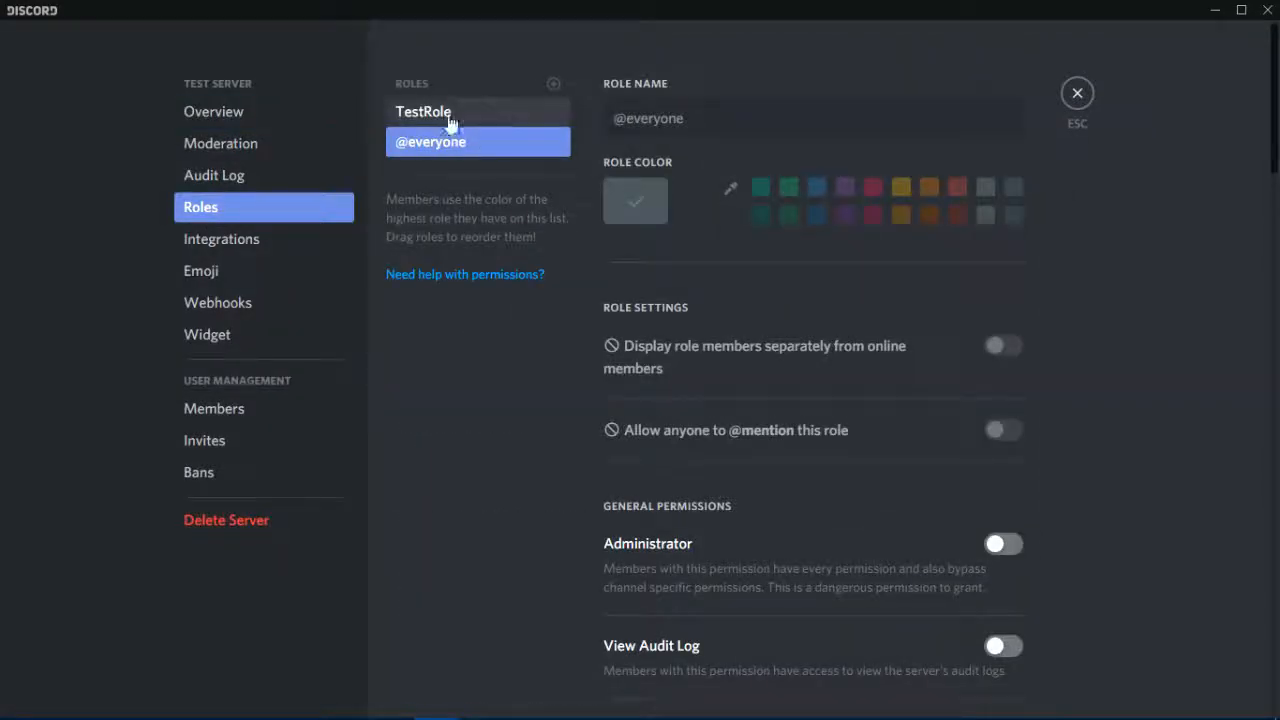
click(1075, 100)
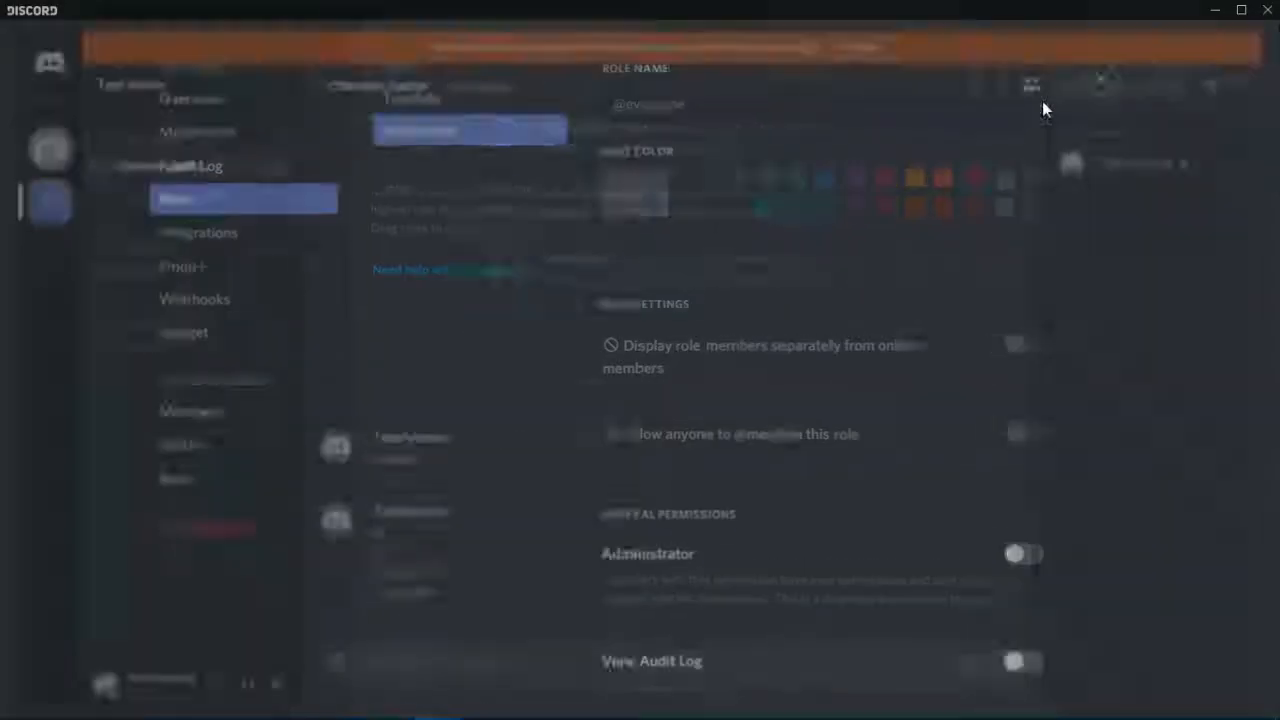
click(265, 160)
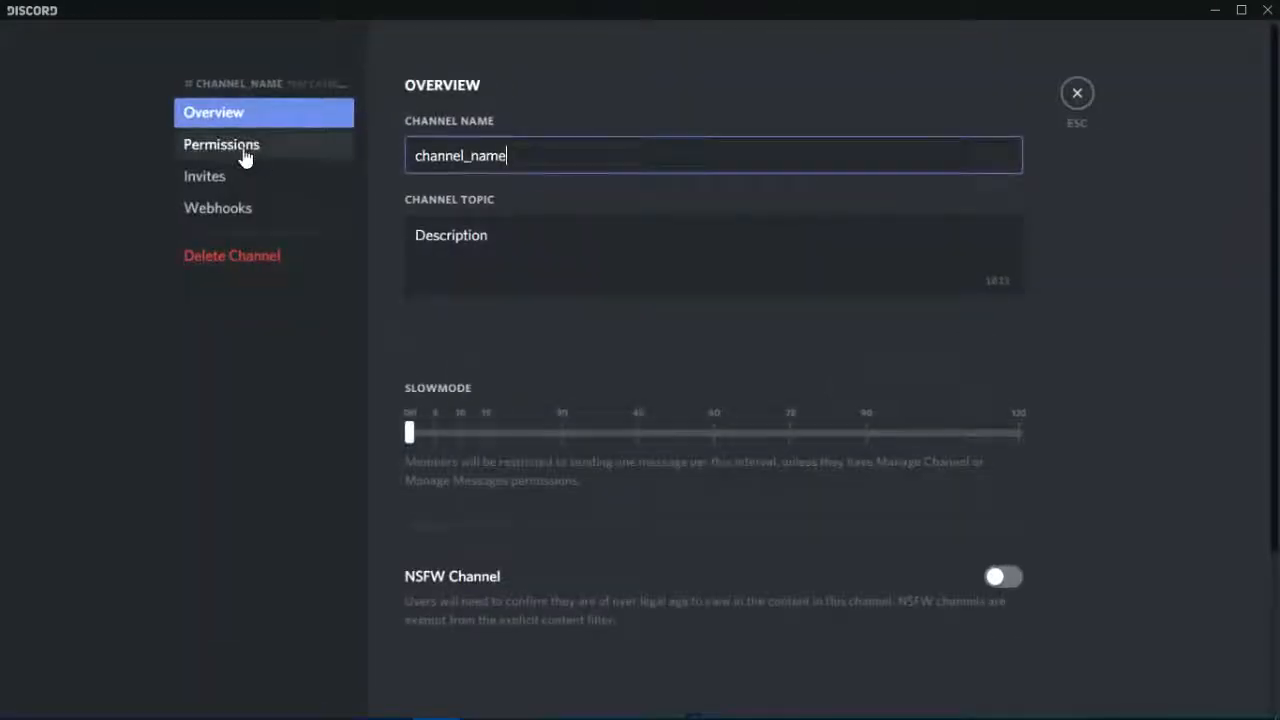
click(245, 155)
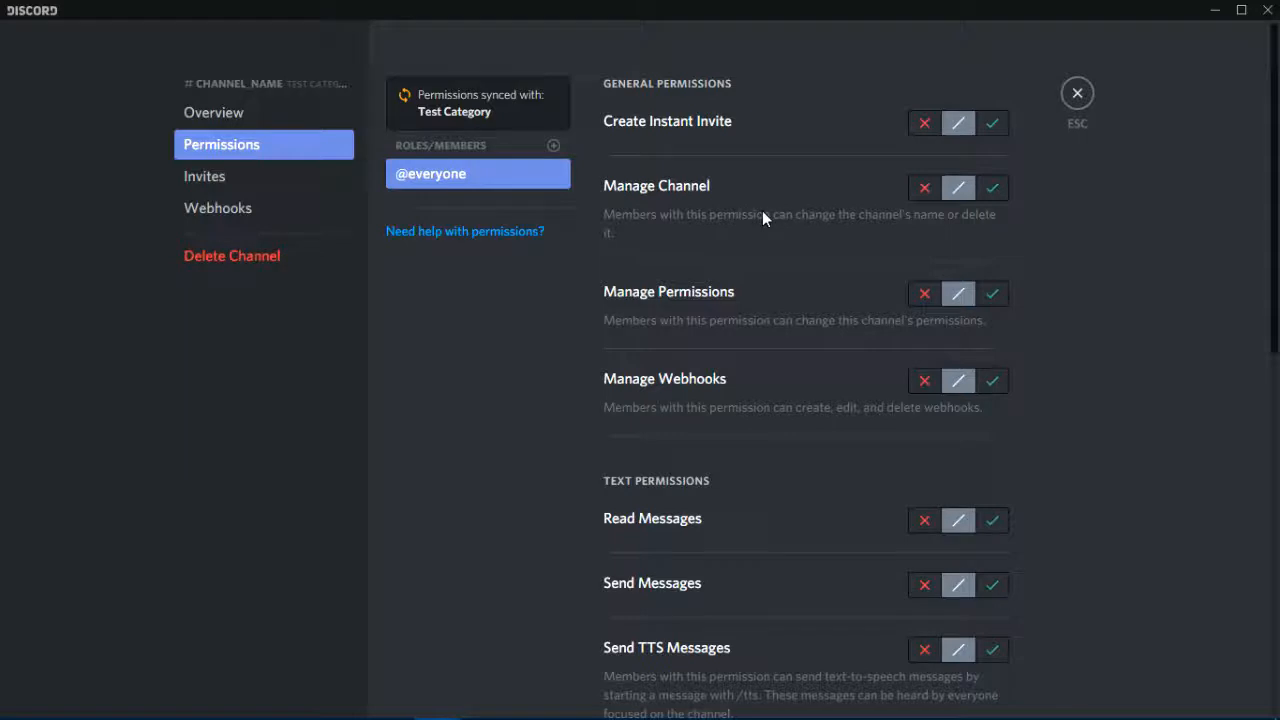
scroll(964, 149, down, 8)
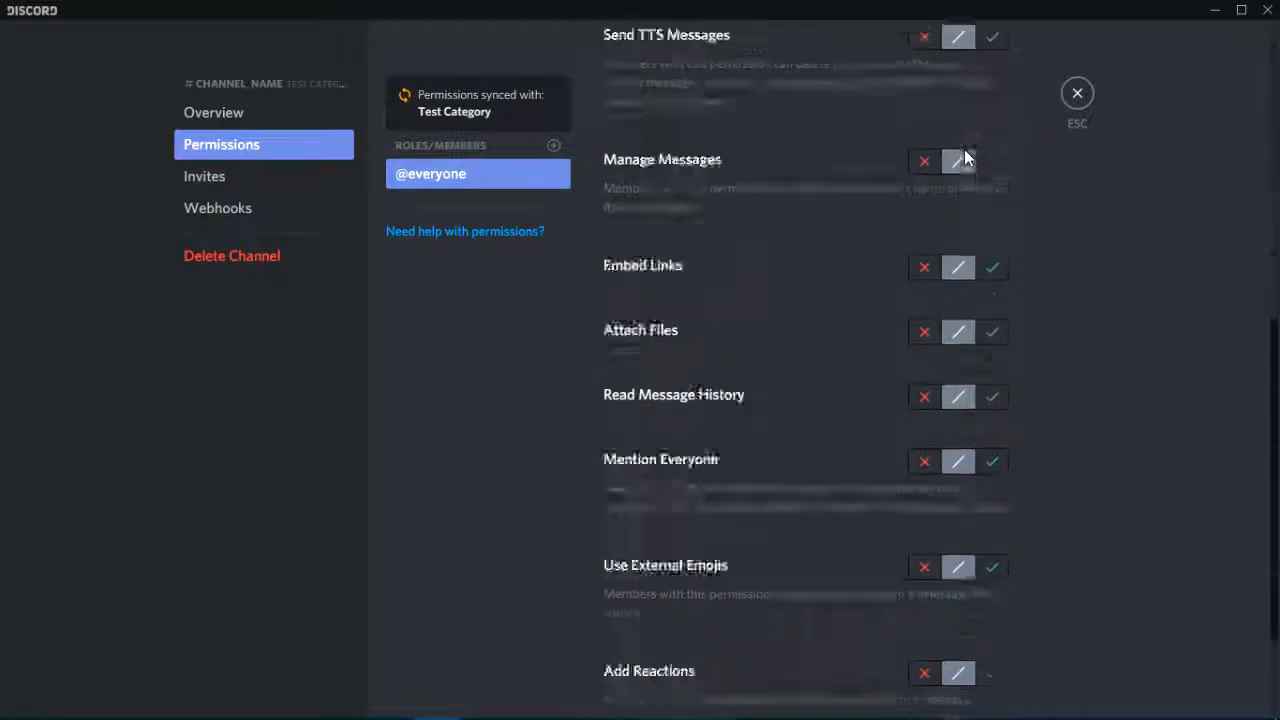
scroll(1004, 276, up, 3)
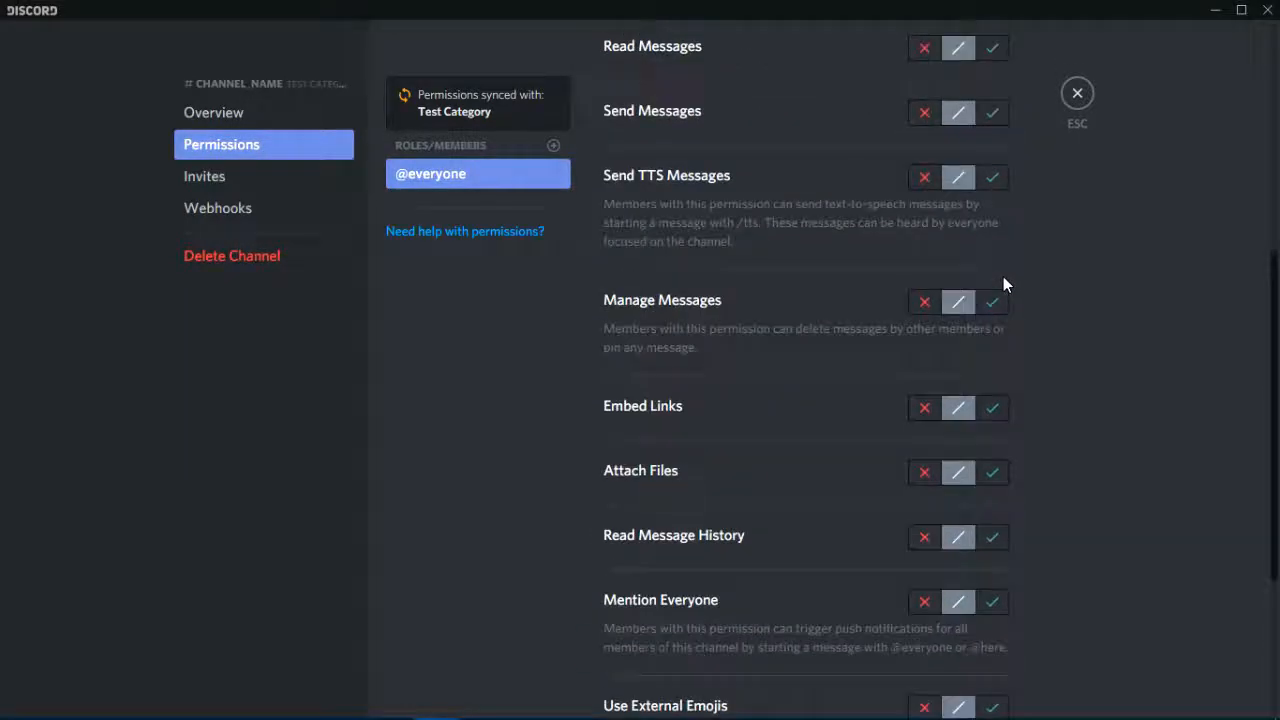
scroll(1027, 380, down, 2)
click(993, 414)
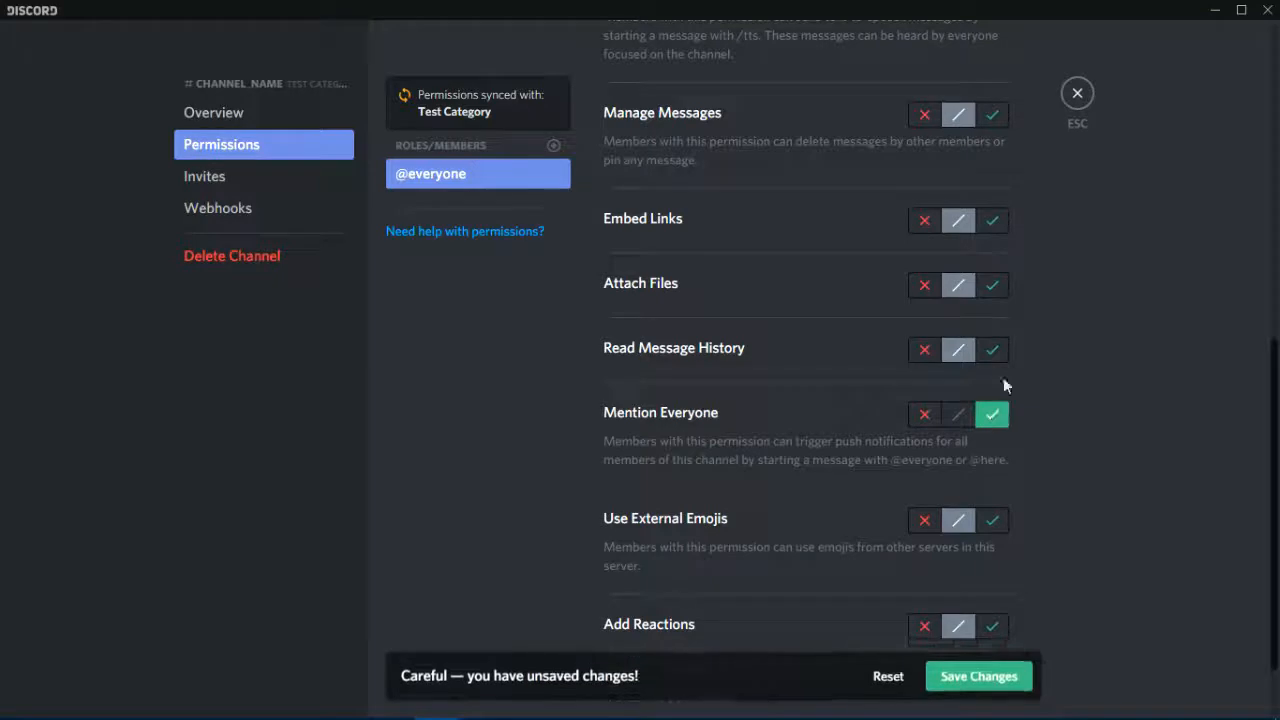
click(953, 413)
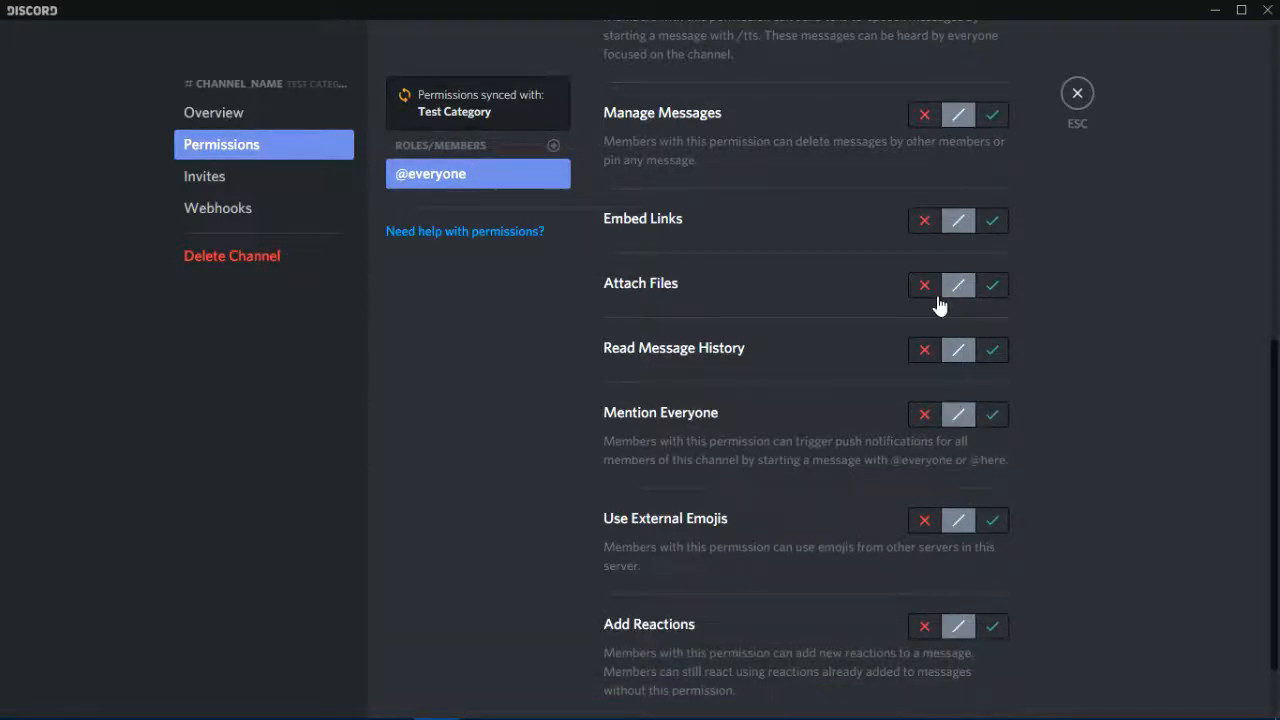
scroll(943, 300, up, 3)
click(924, 206)
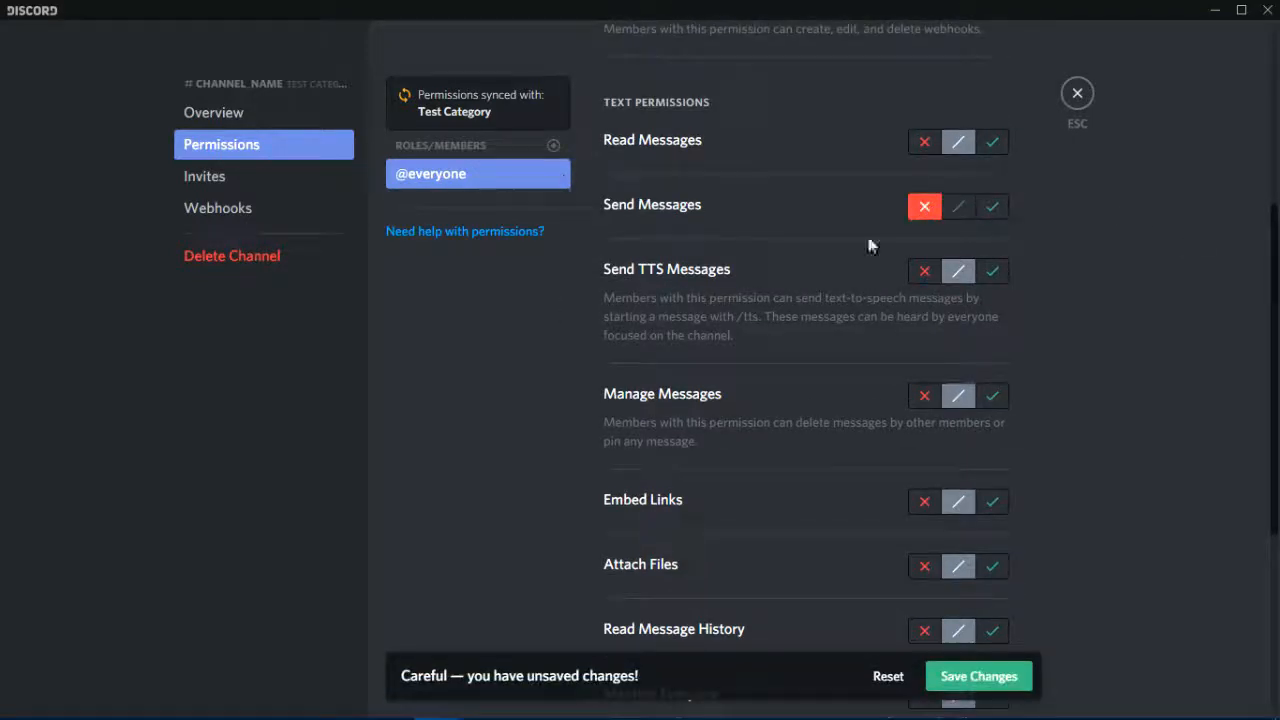
click(958, 206)
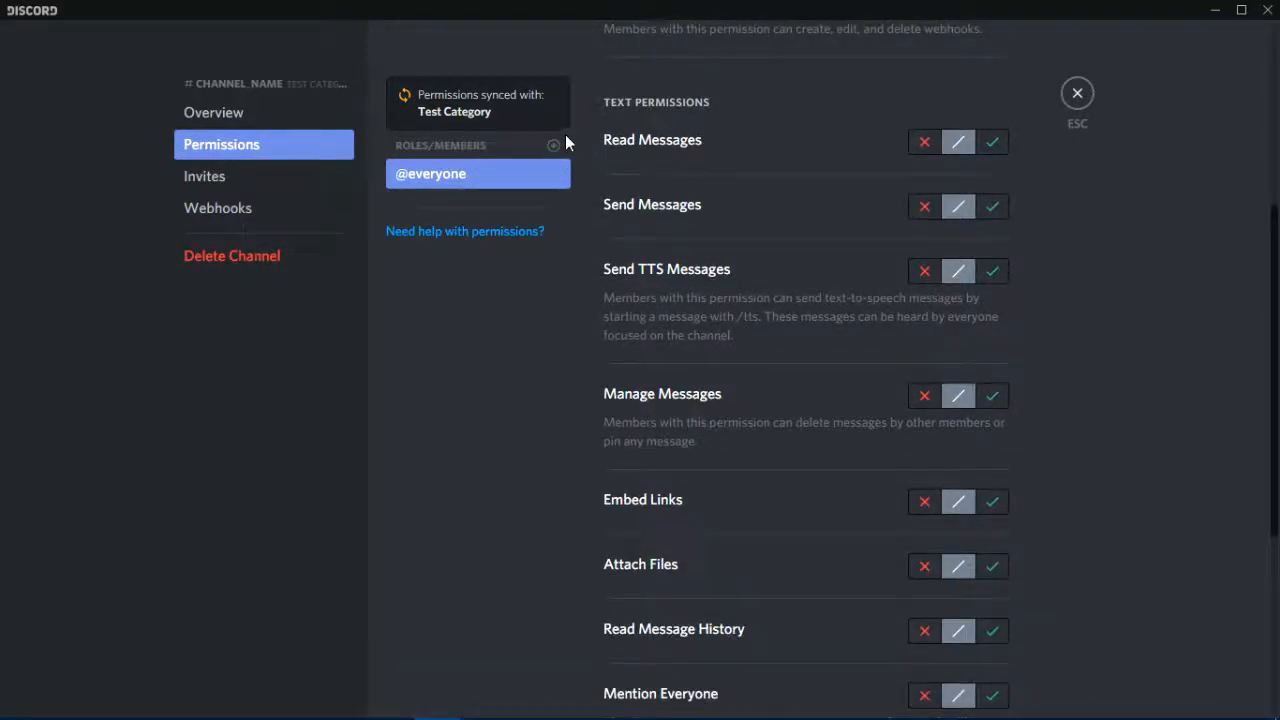
scroll(943, 272, up, 5)
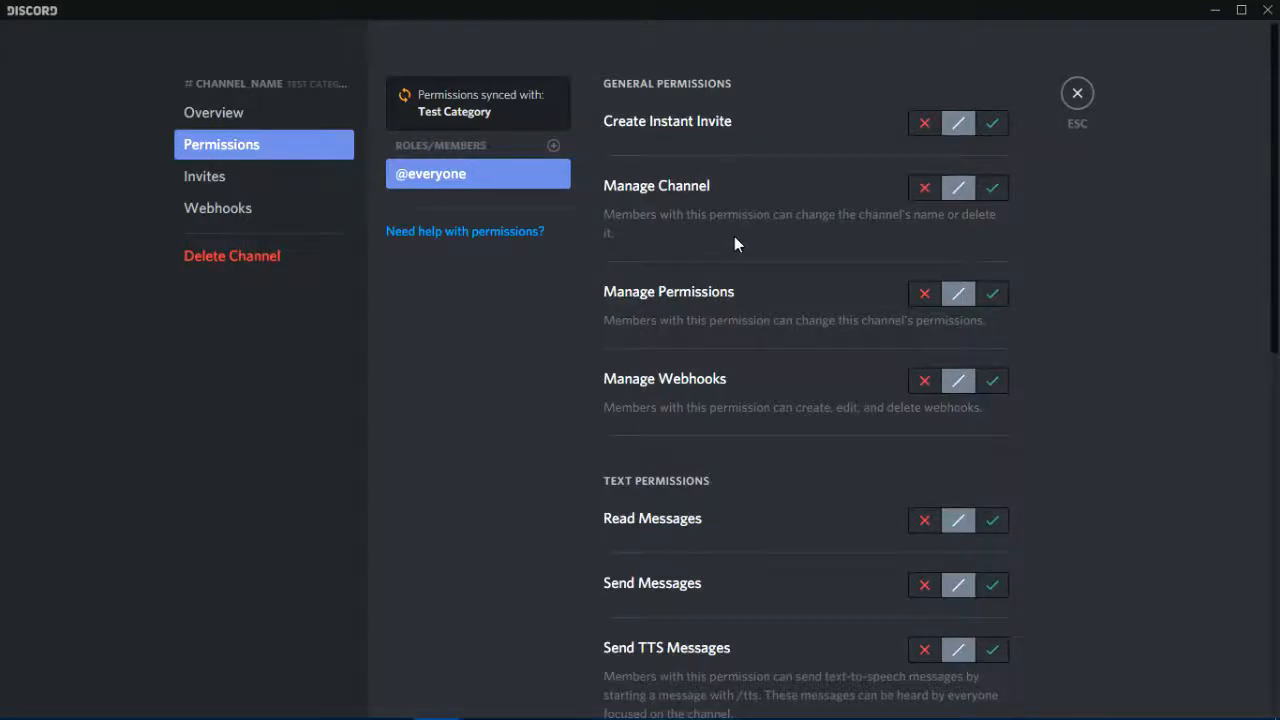
scroll(737, 246, down, 5)
scroll(783, 309, up, 5)
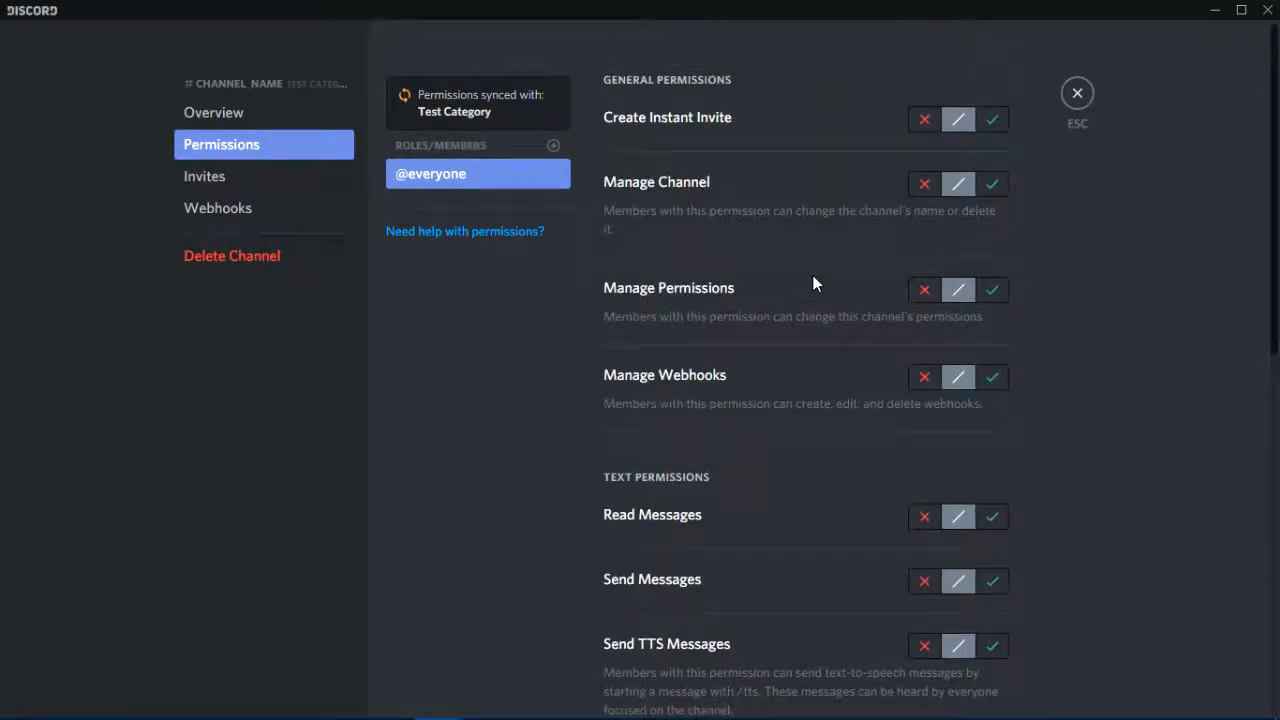
scroll(811, 280, down, 8)
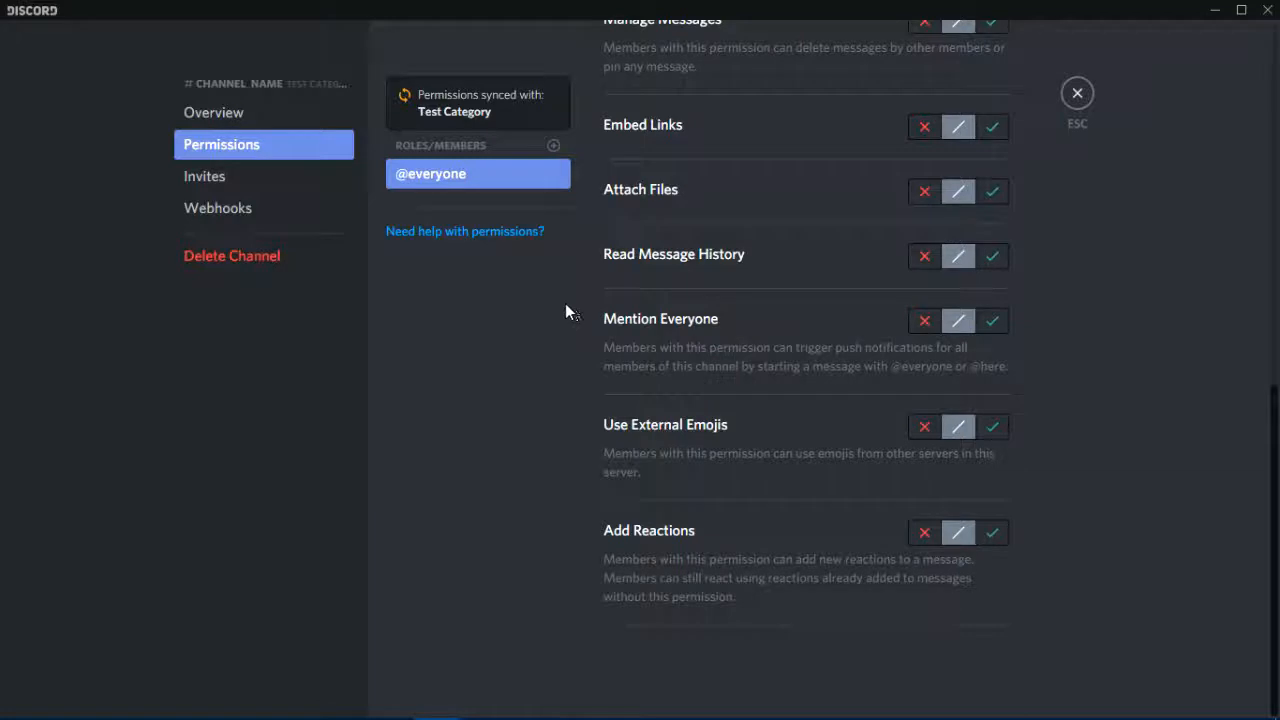
scroll(690, 285, up, 2)
scroll(637, 273, up, 8)
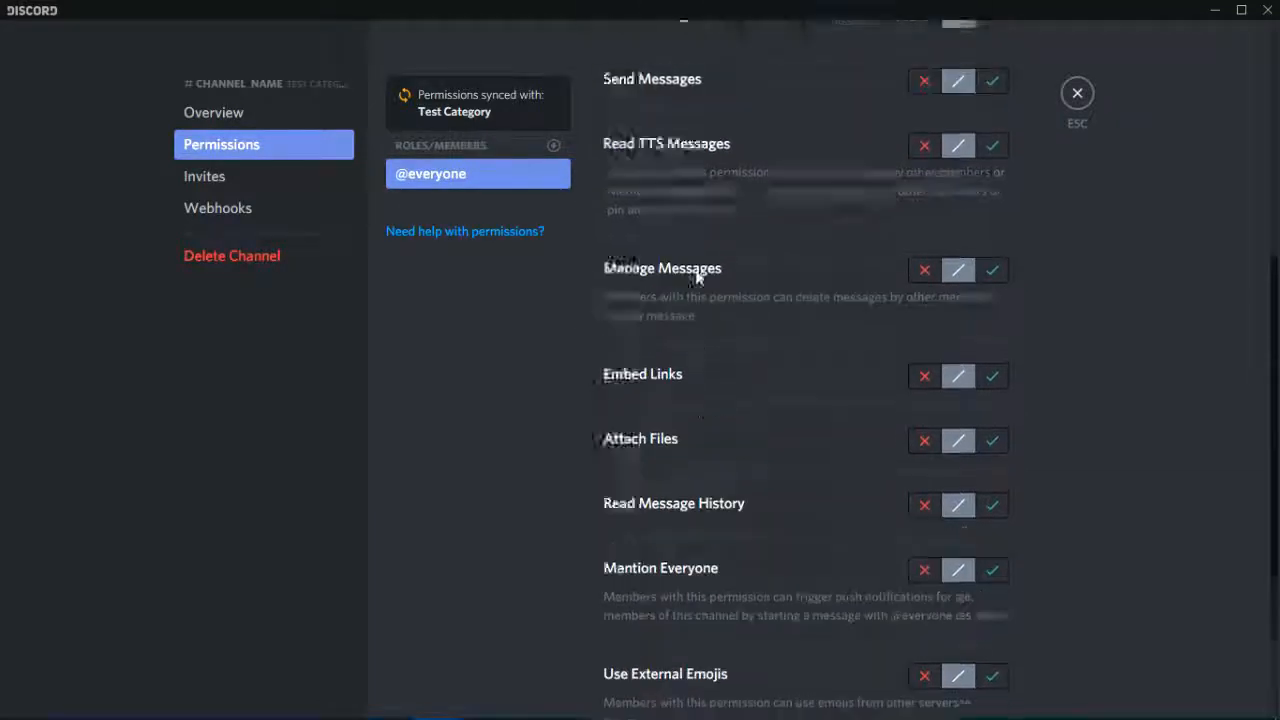
scroll(781, 550, up, 6)
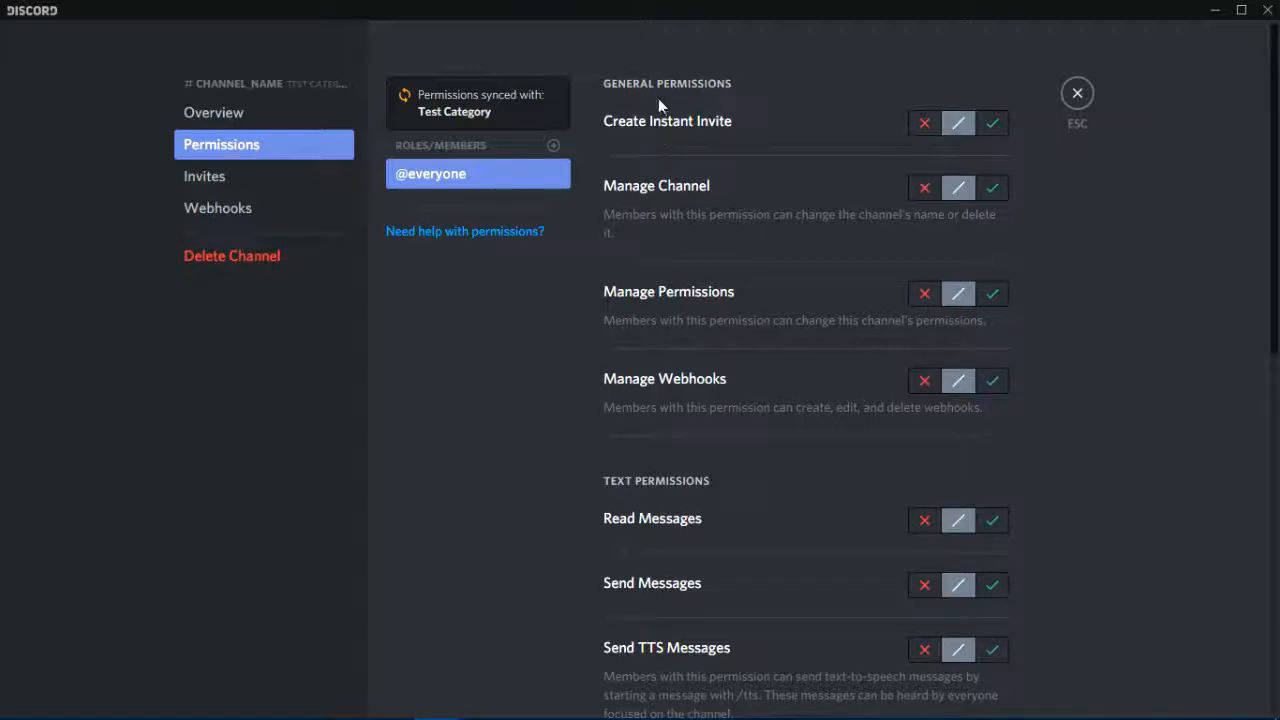
scroll(671, 102, down, 8)
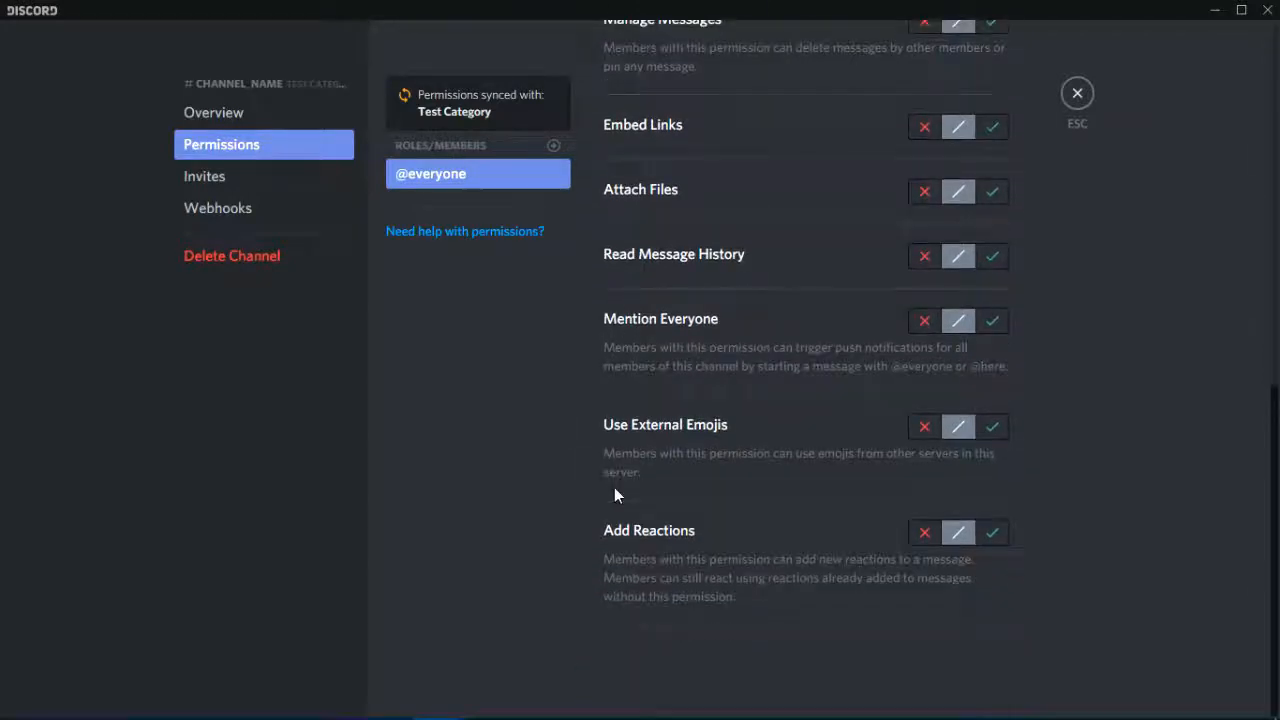
scroll(614, 487, up, 8)
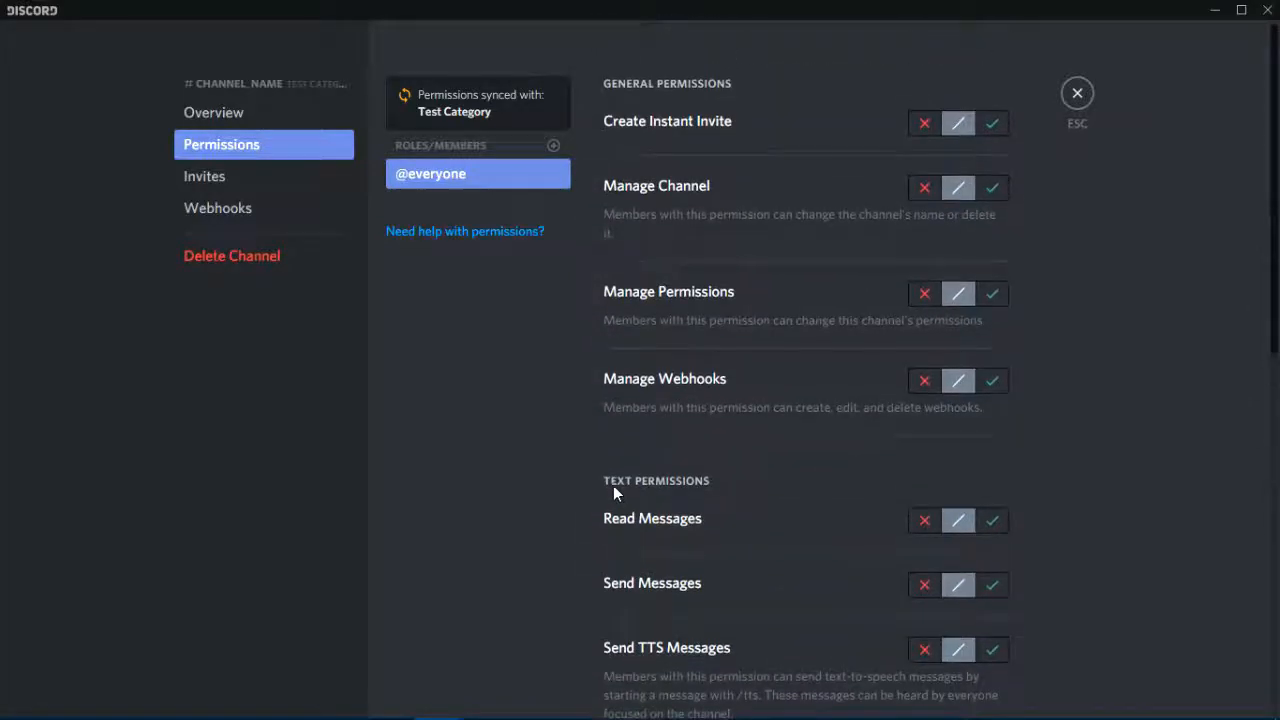
scroll(634, 400, down, 8)
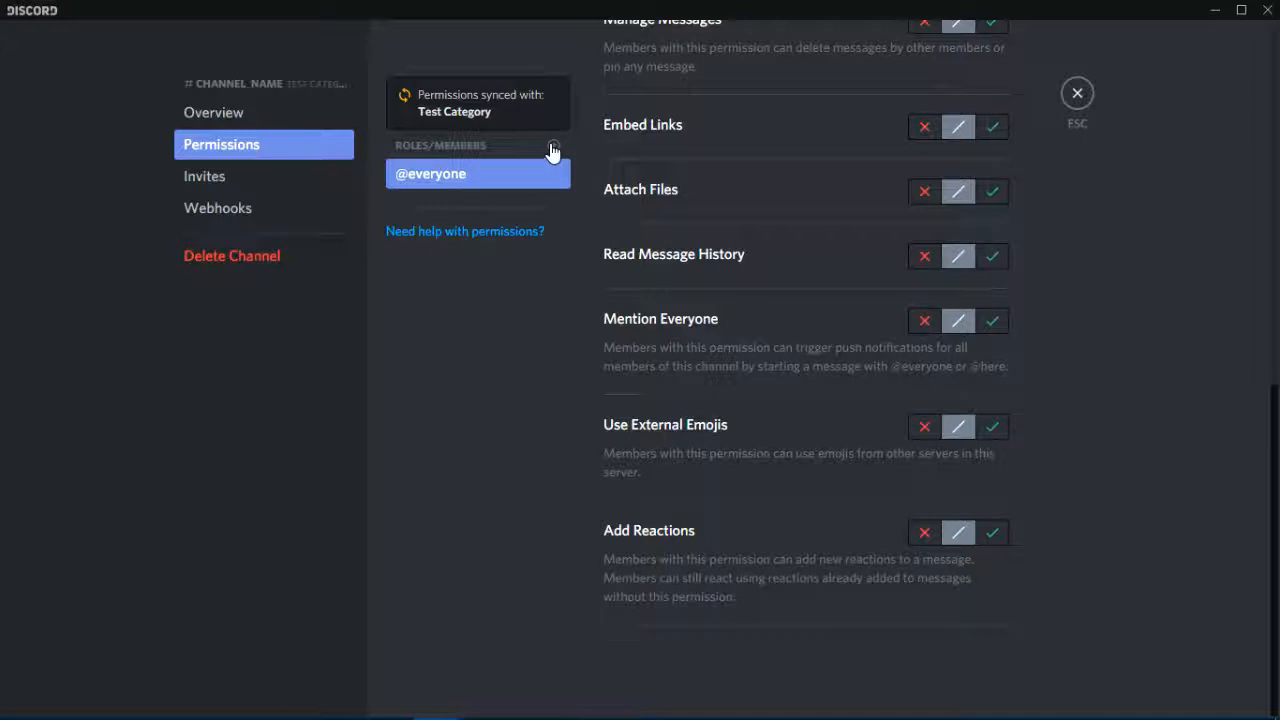
click(923, 534)
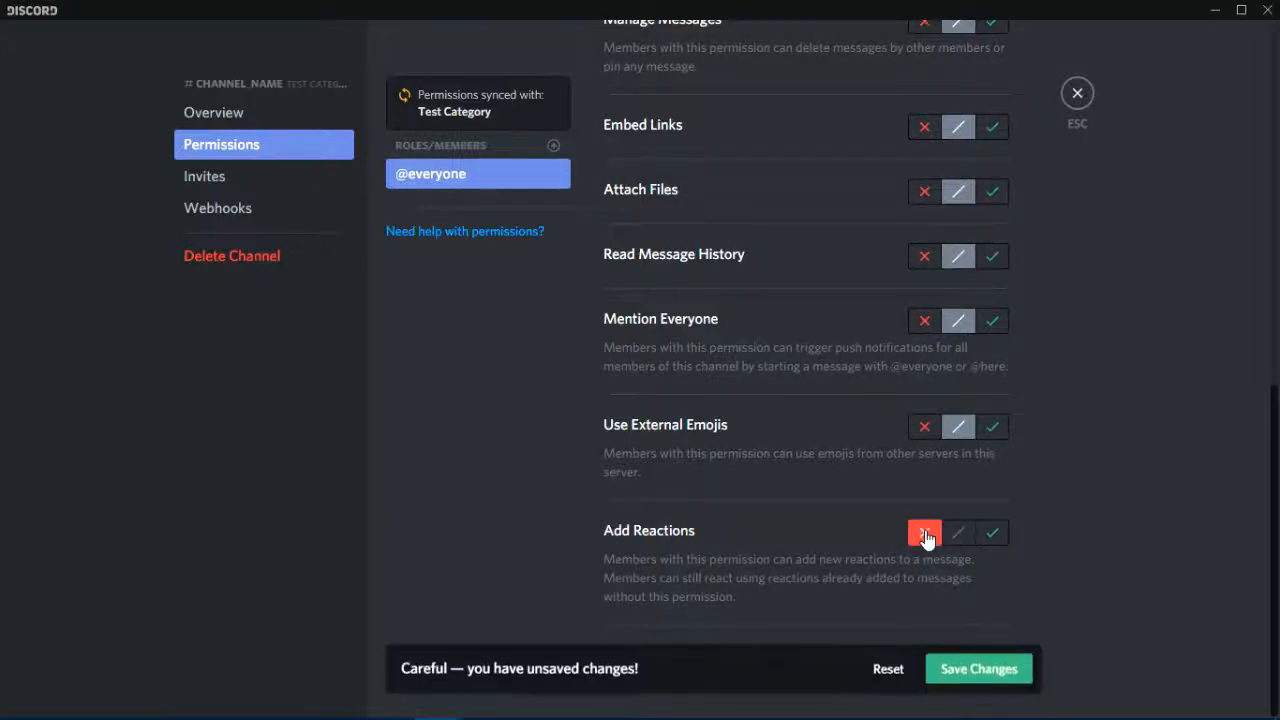
click(958, 535)
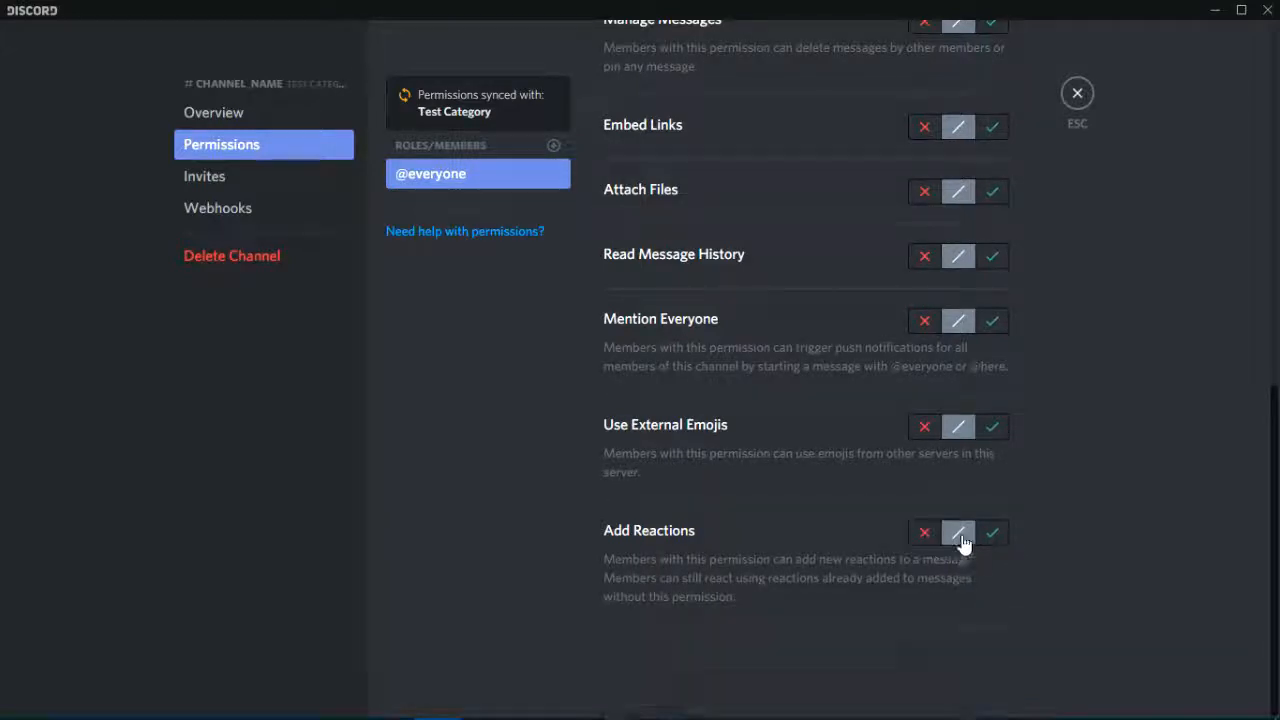
scroll(966, 530, up, 7)
scroll(968, 530, down, 7)
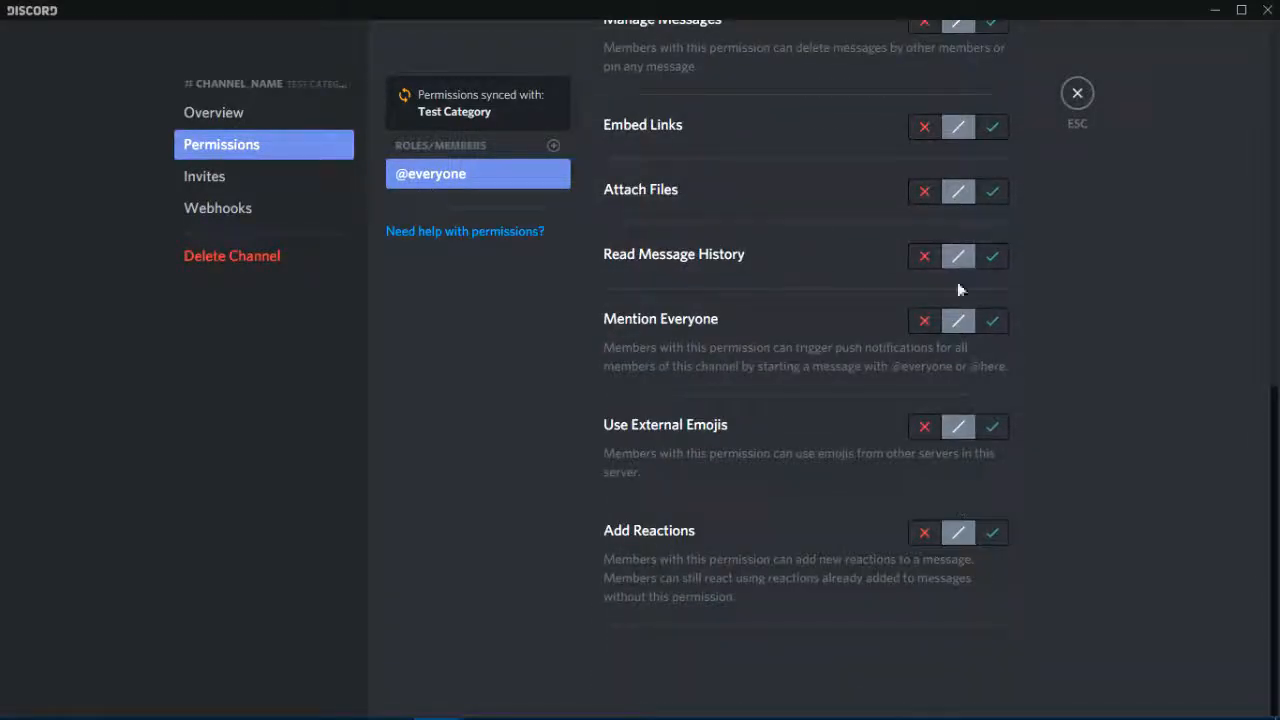
click(991, 536)
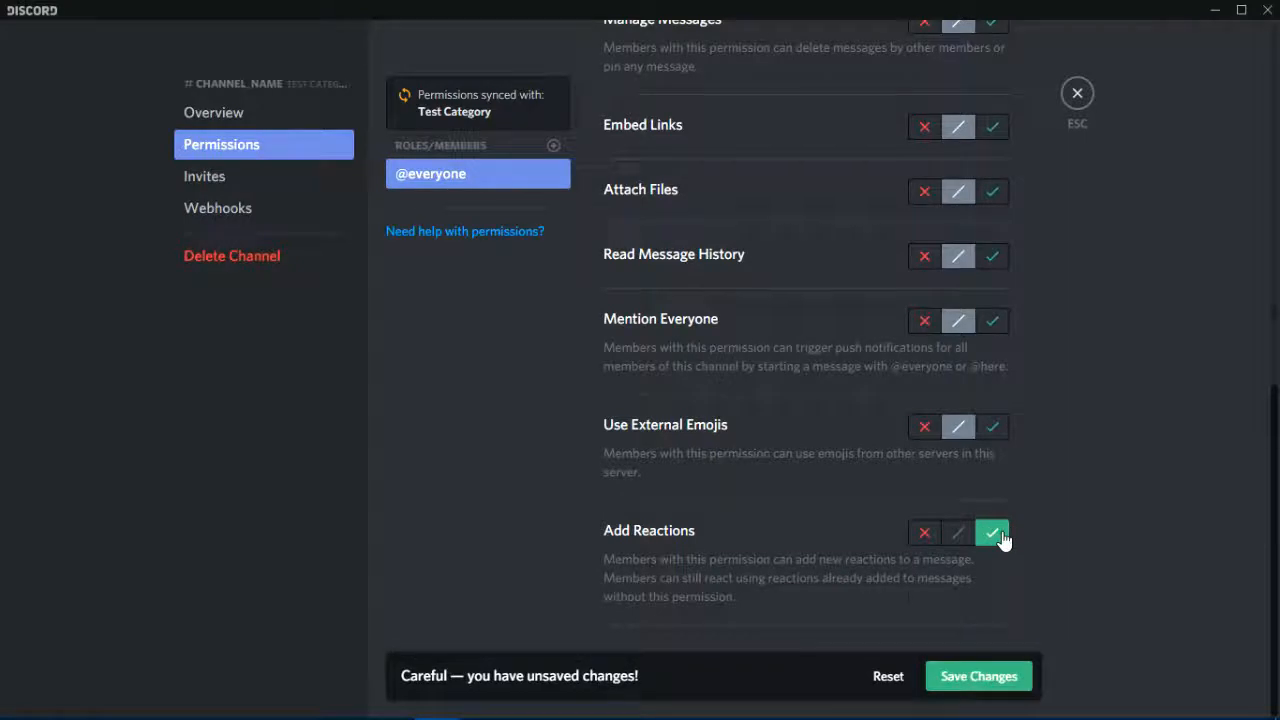
scroll(1000, 537, up, 4)
scroll(1002, 530, down, 6)
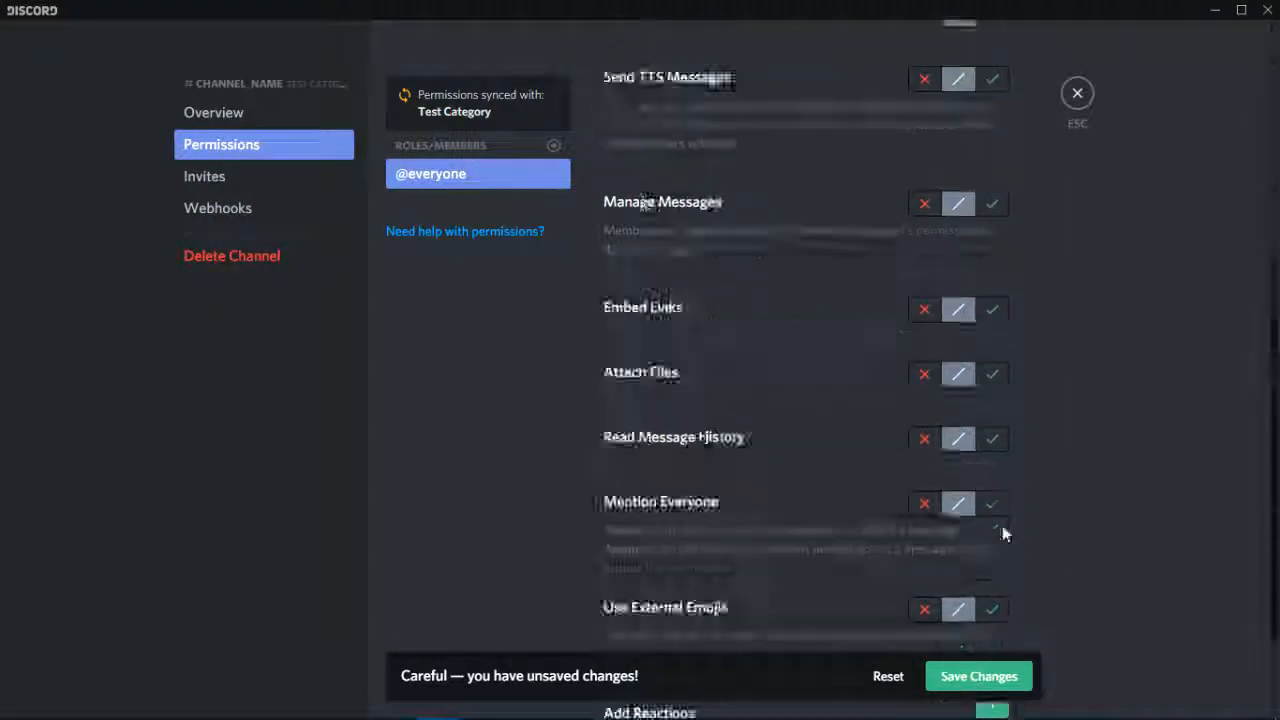
click(960, 535)
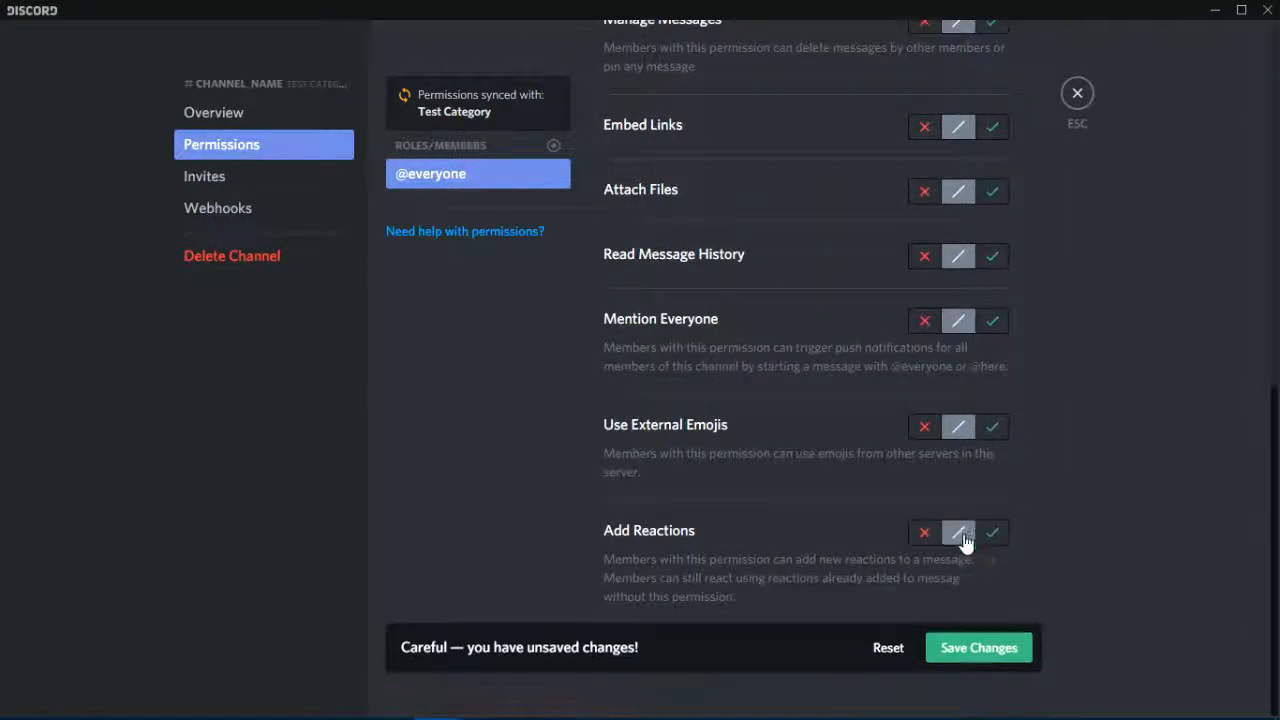
click(552, 148)
click(456, 284)
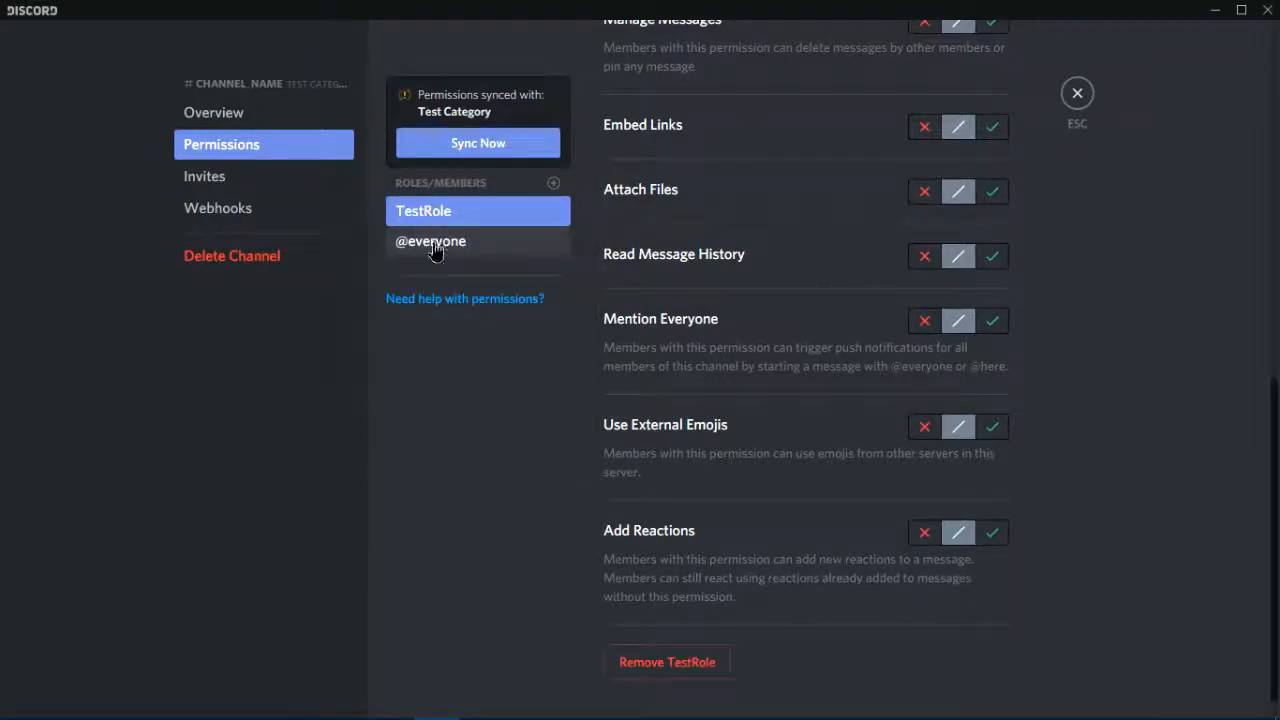
click(440, 242)
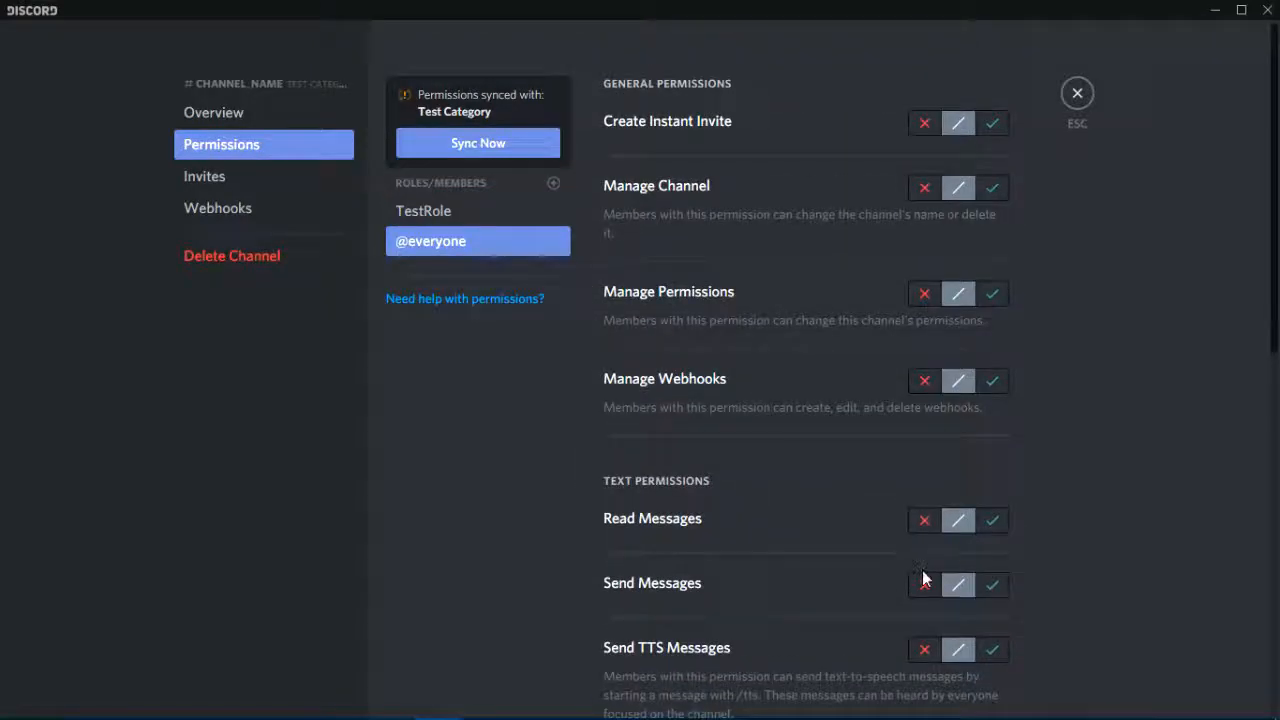
click(924, 584)
click(979, 677)
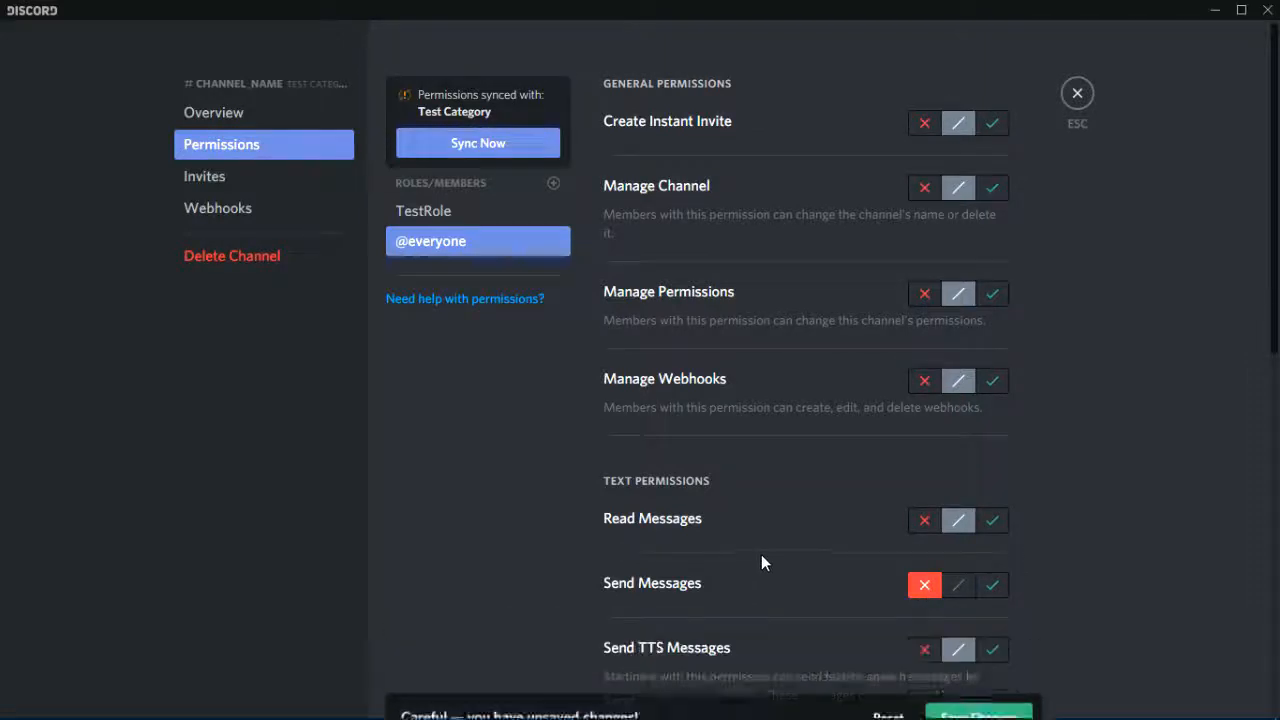
Allow Send Messages for TestRole in channel_name, save the change, and leave the channel settings after checking both roles
click(528, 210)
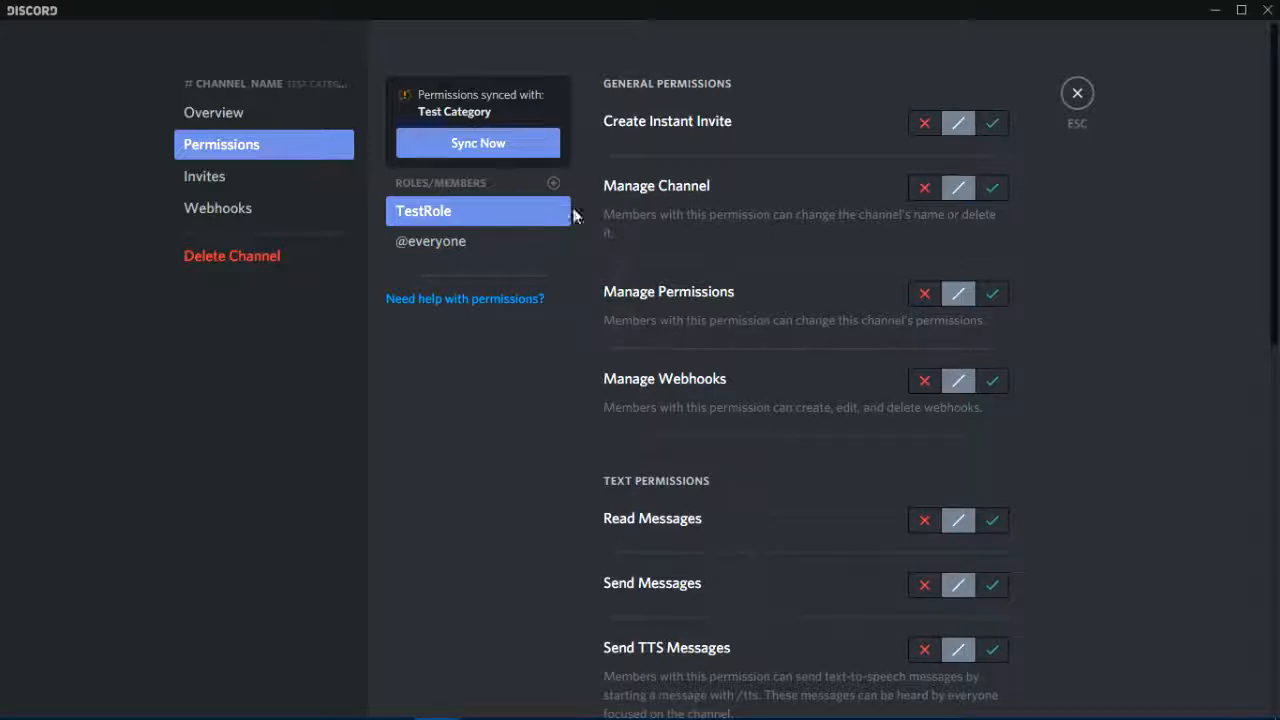
click(993, 590)
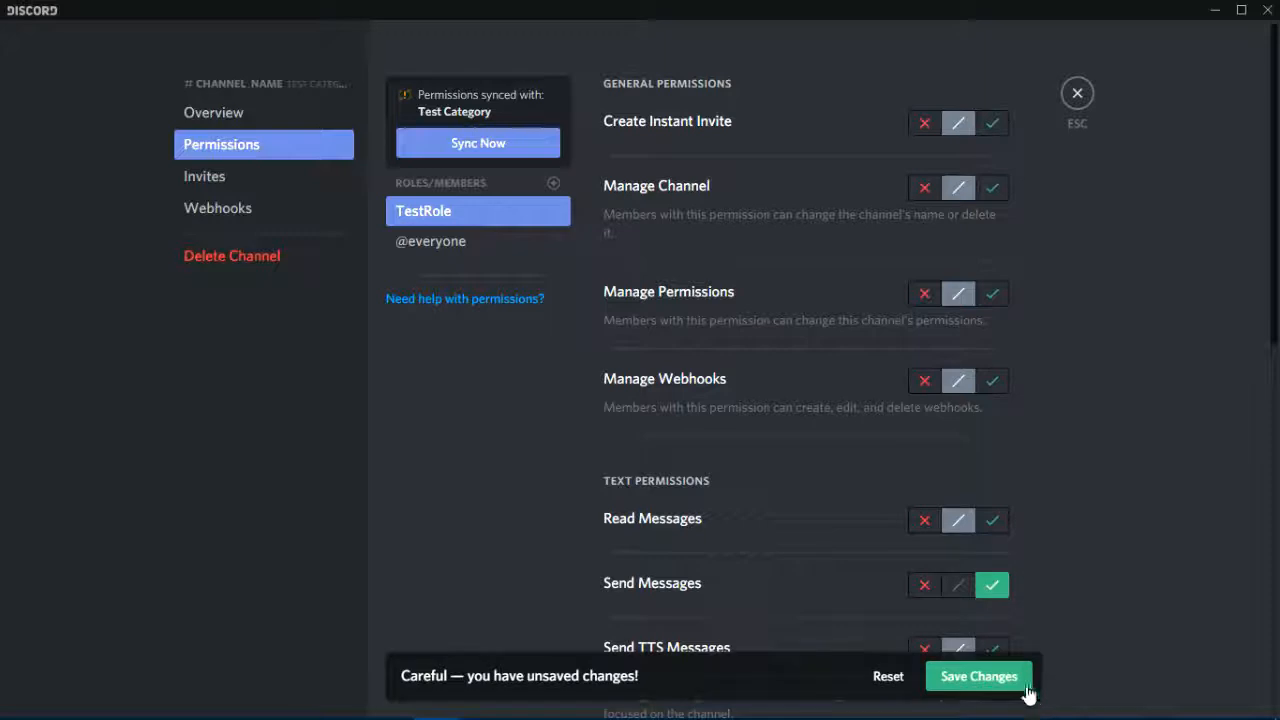
click(1010, 686)
click(540, 241)
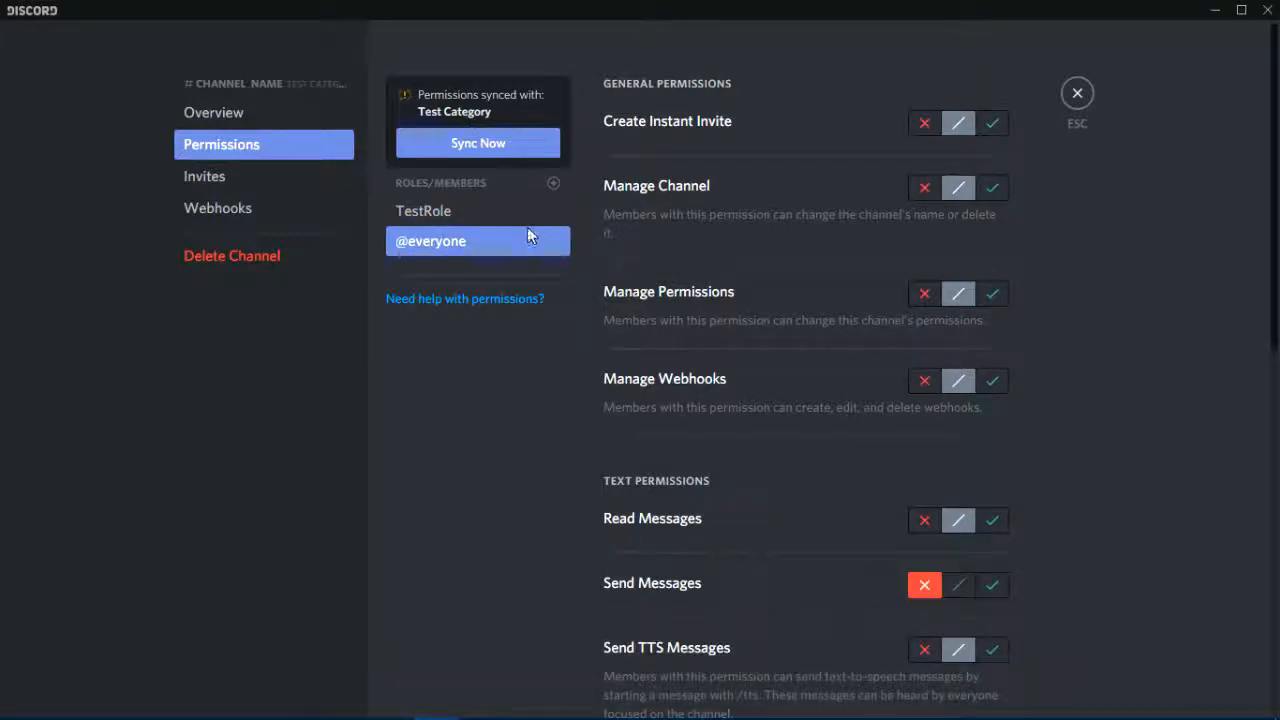
click(527, 215)
click(1076, 105)
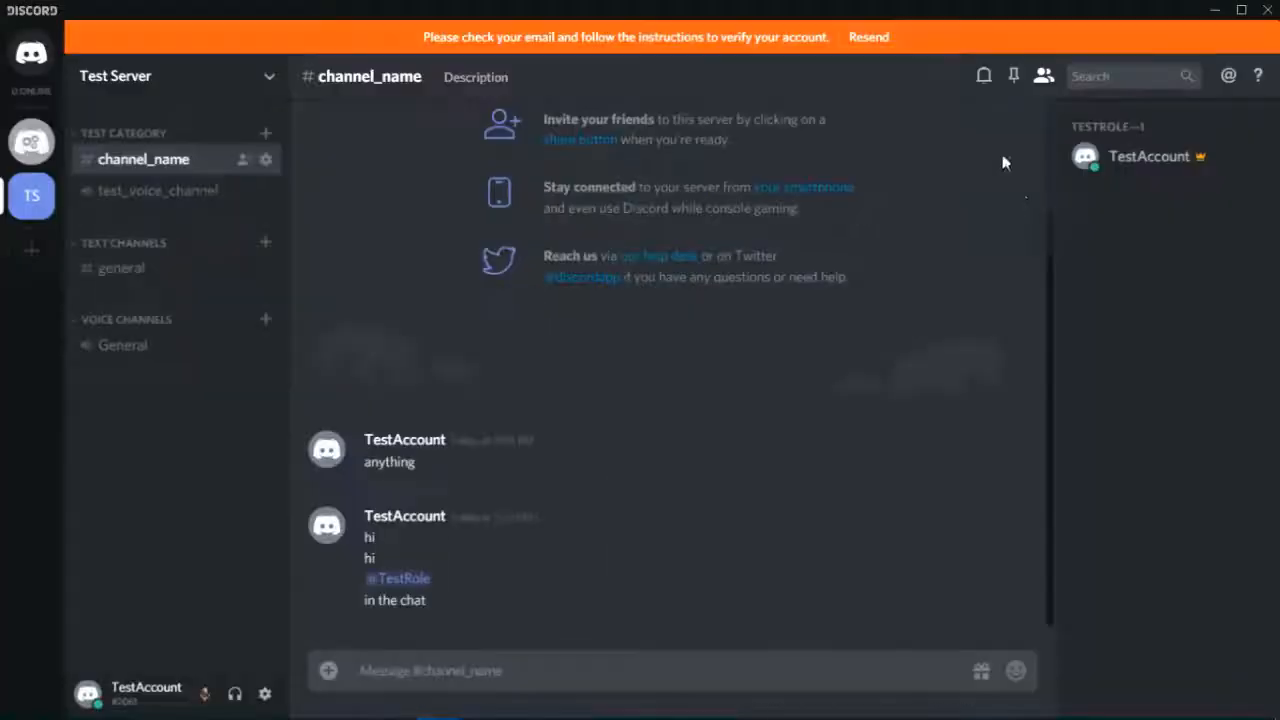